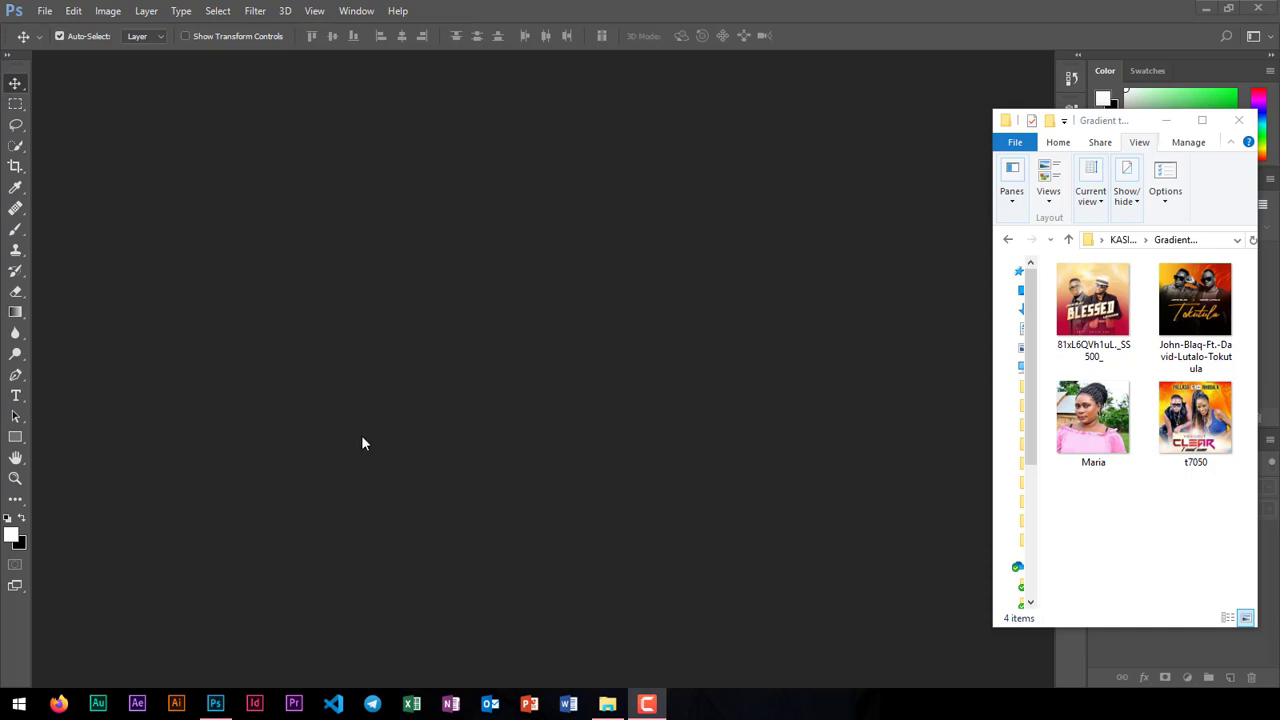
Step: Examine the t7050 cover image and the other music cover artworks in the same folder as design references
double_click(1196, 425)
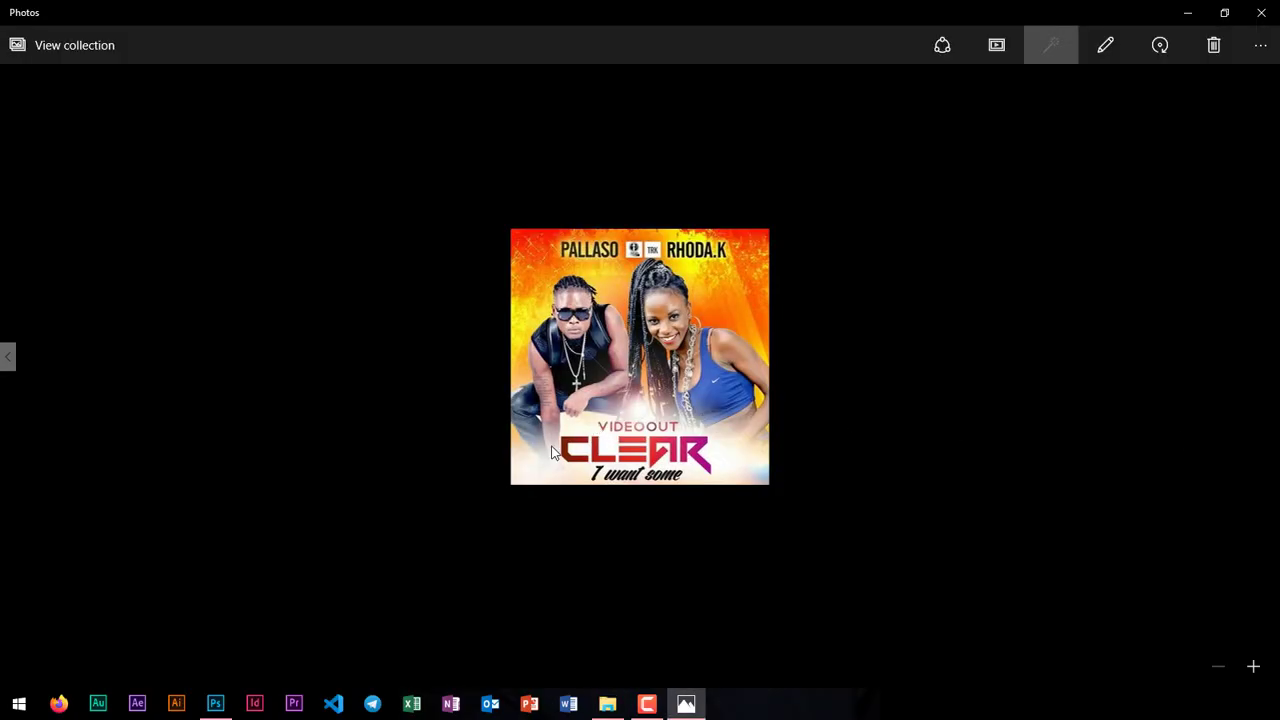
scroll(674, 378, up, 1)
scroll(674, 378, down, 1)
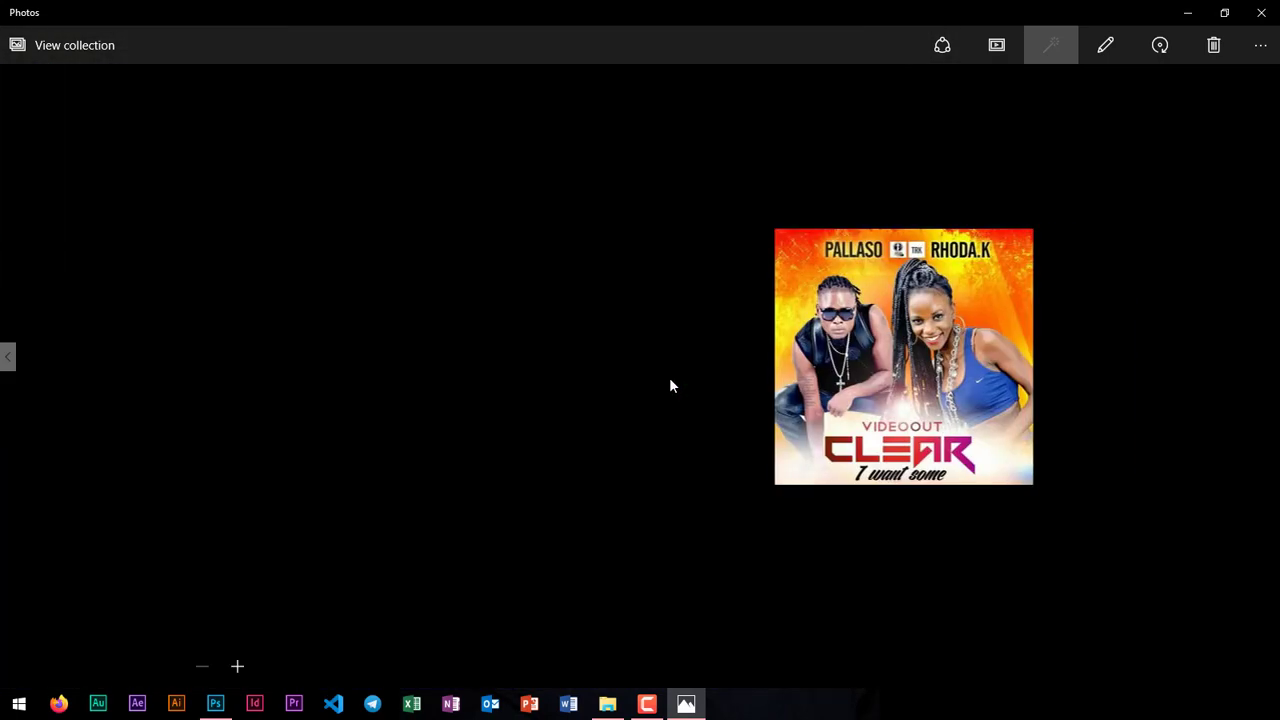
scroll(725, 397, up, 1)
scroll(725, 396, up, 1)
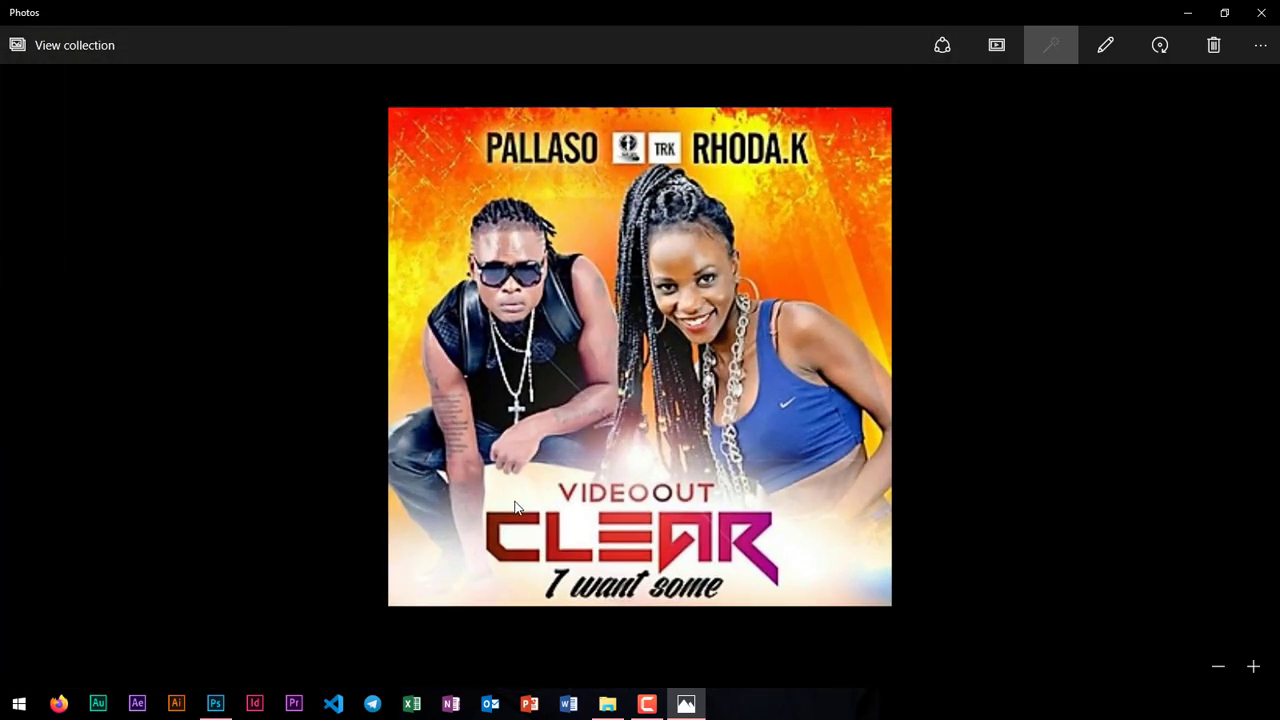
scroll(633, 467, down, 2)
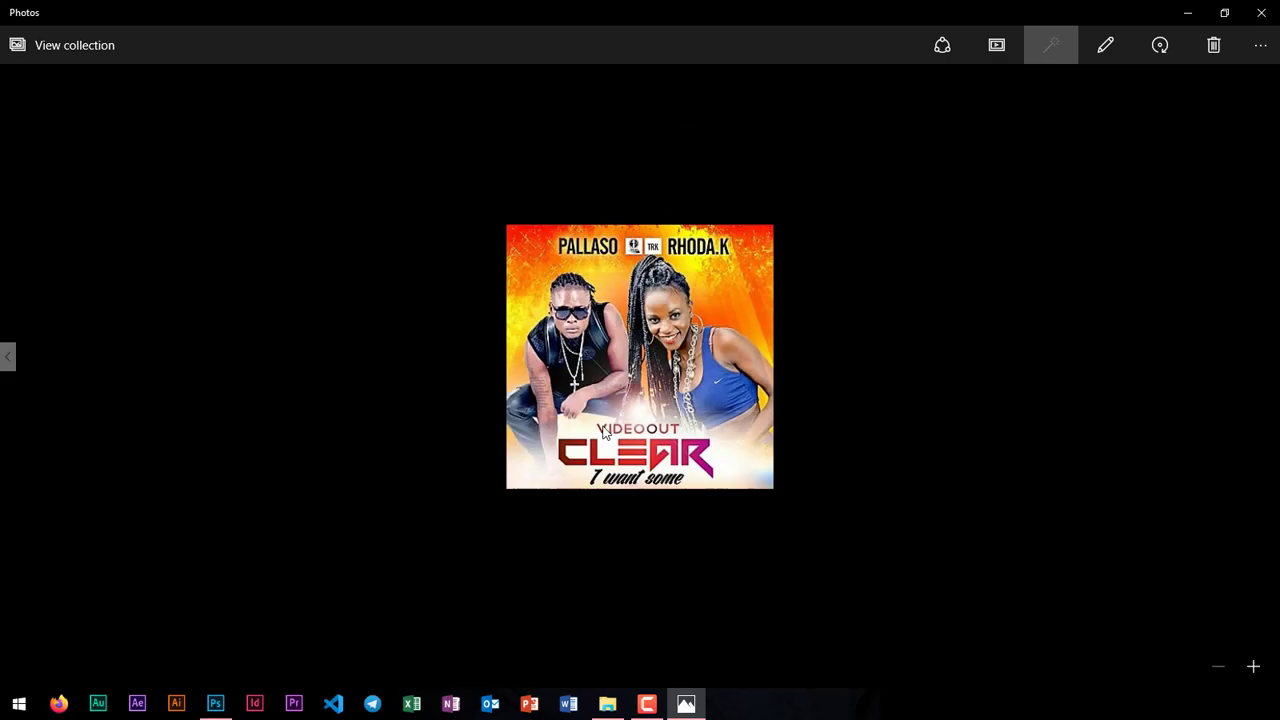
scroll(453, 378, up, 1)
scroll(453, 385, up, 1)
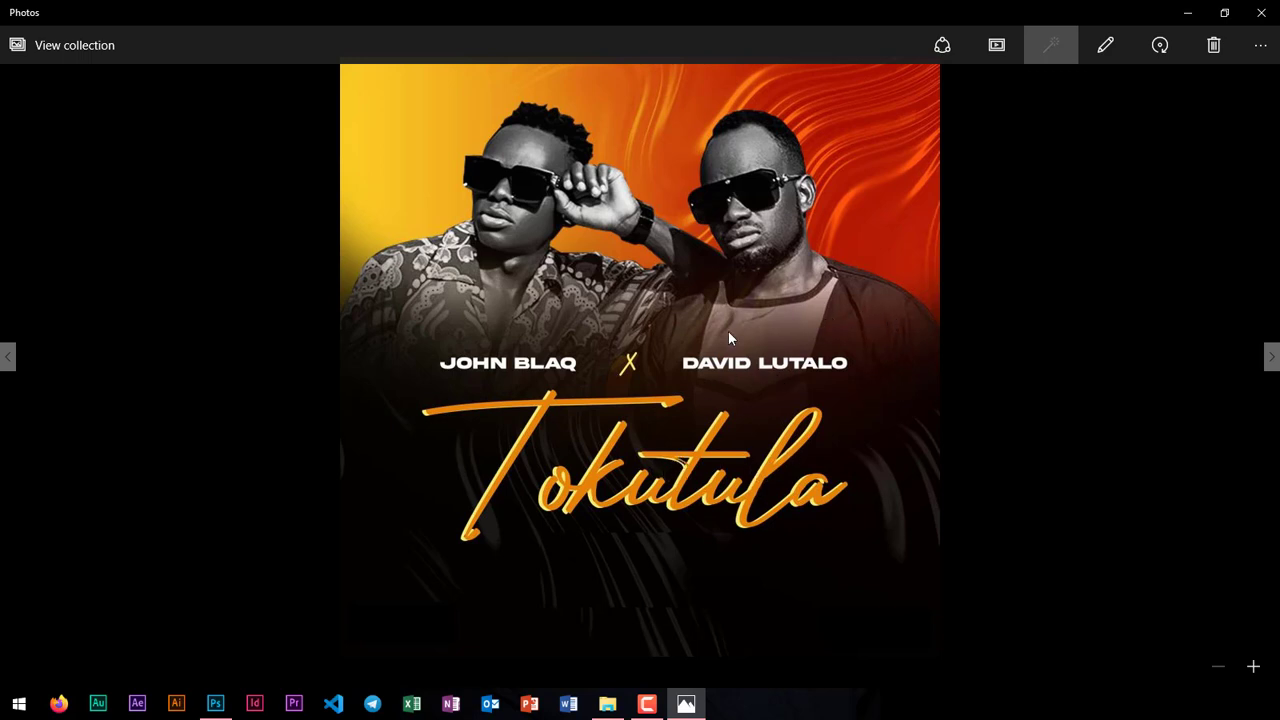
key(Left)
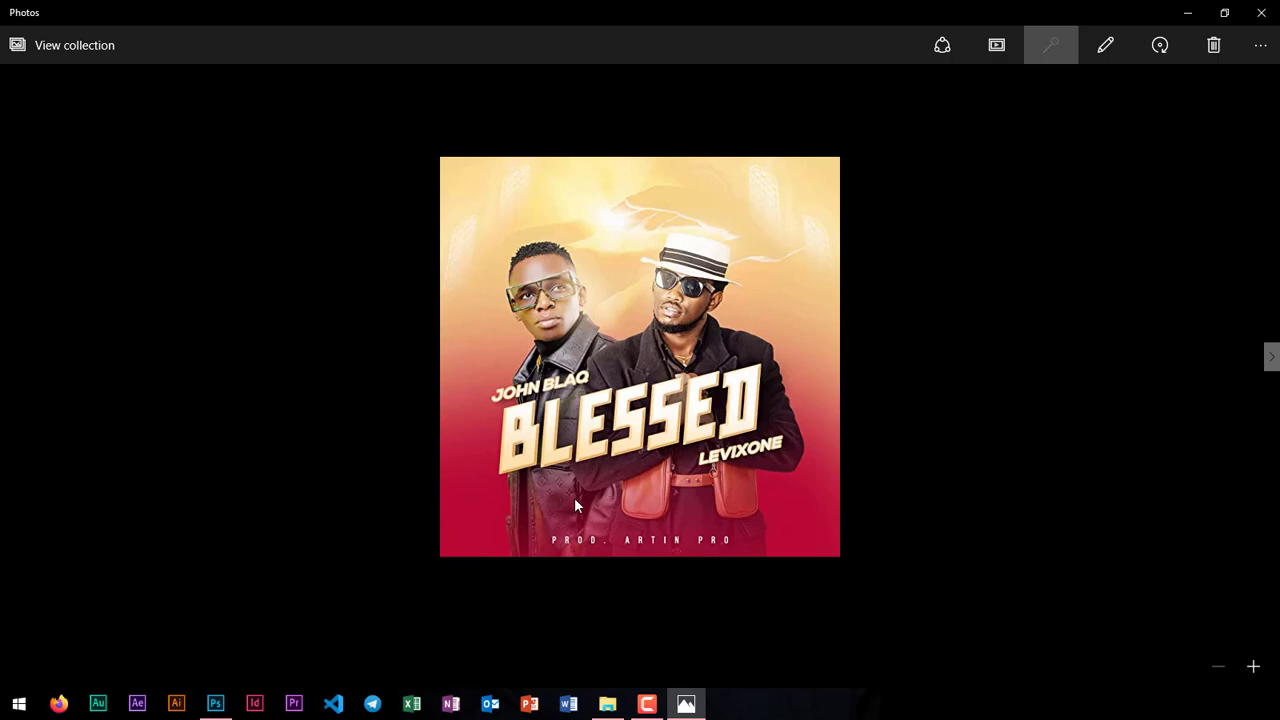
click(1261, 12)
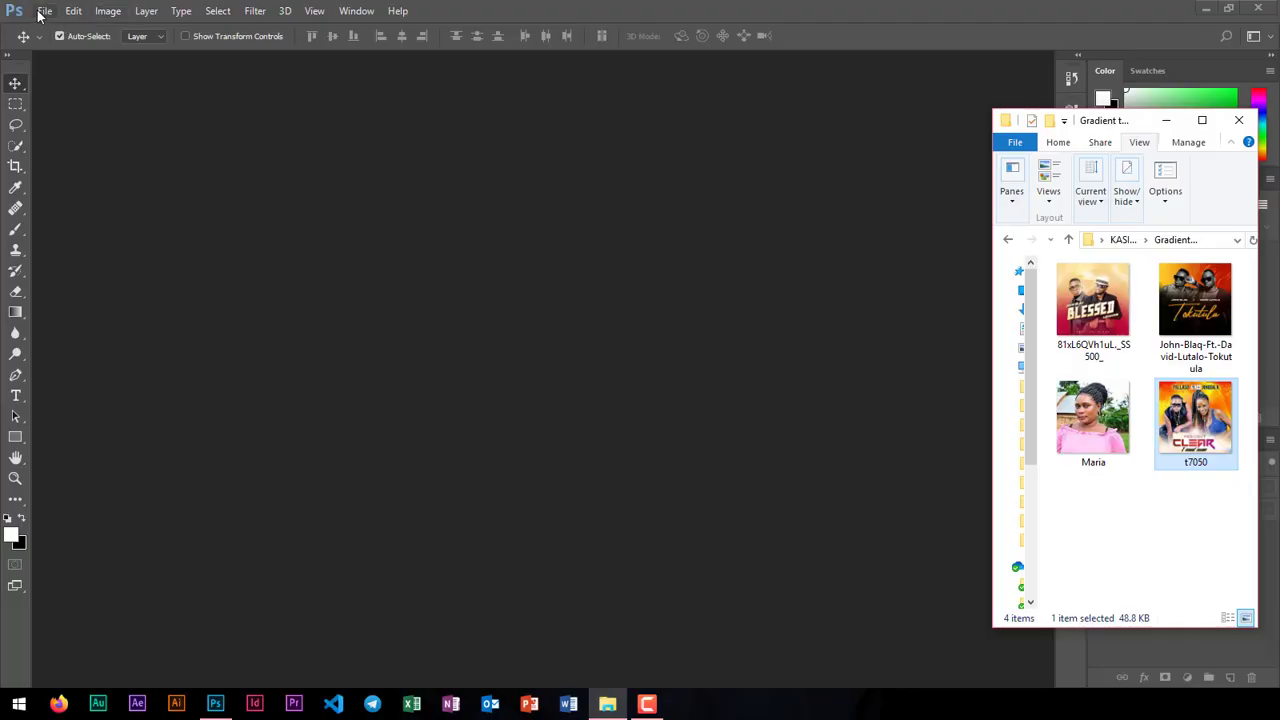
Step: Start a new Photoshop document and set its size to 600 pixels wide by 900 pixels high
click(44, 10)
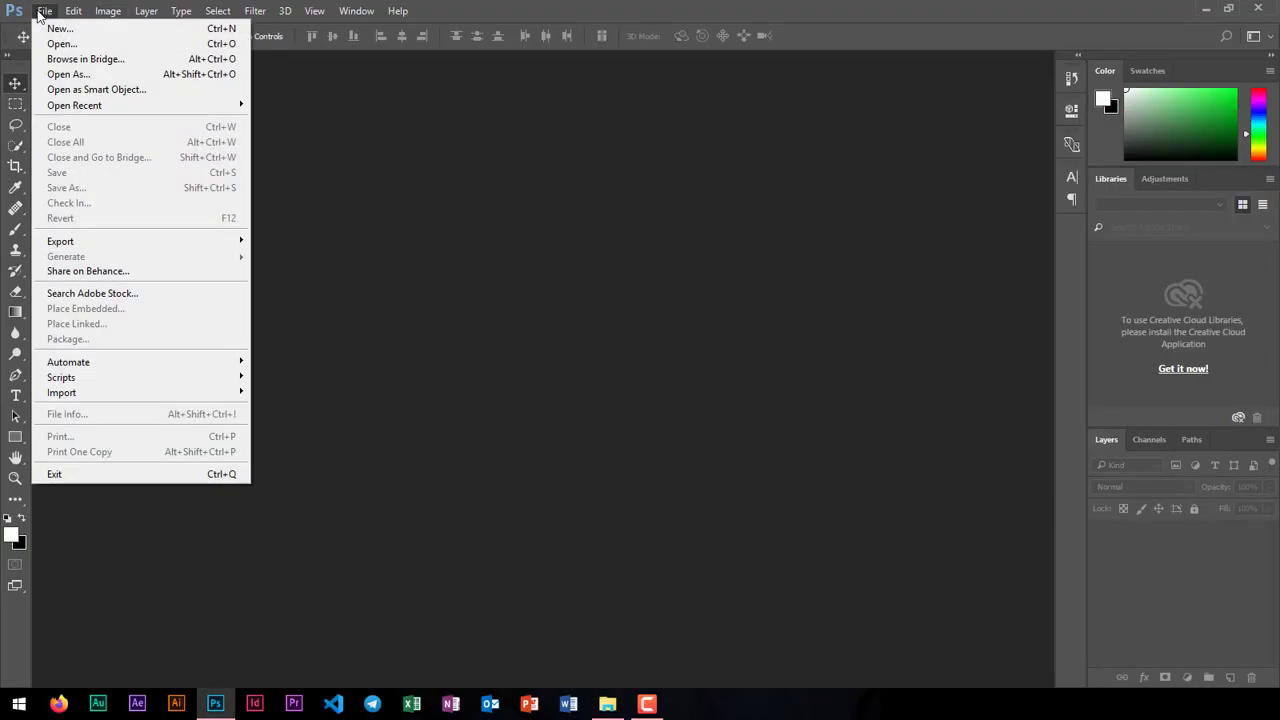
click(52, 29)
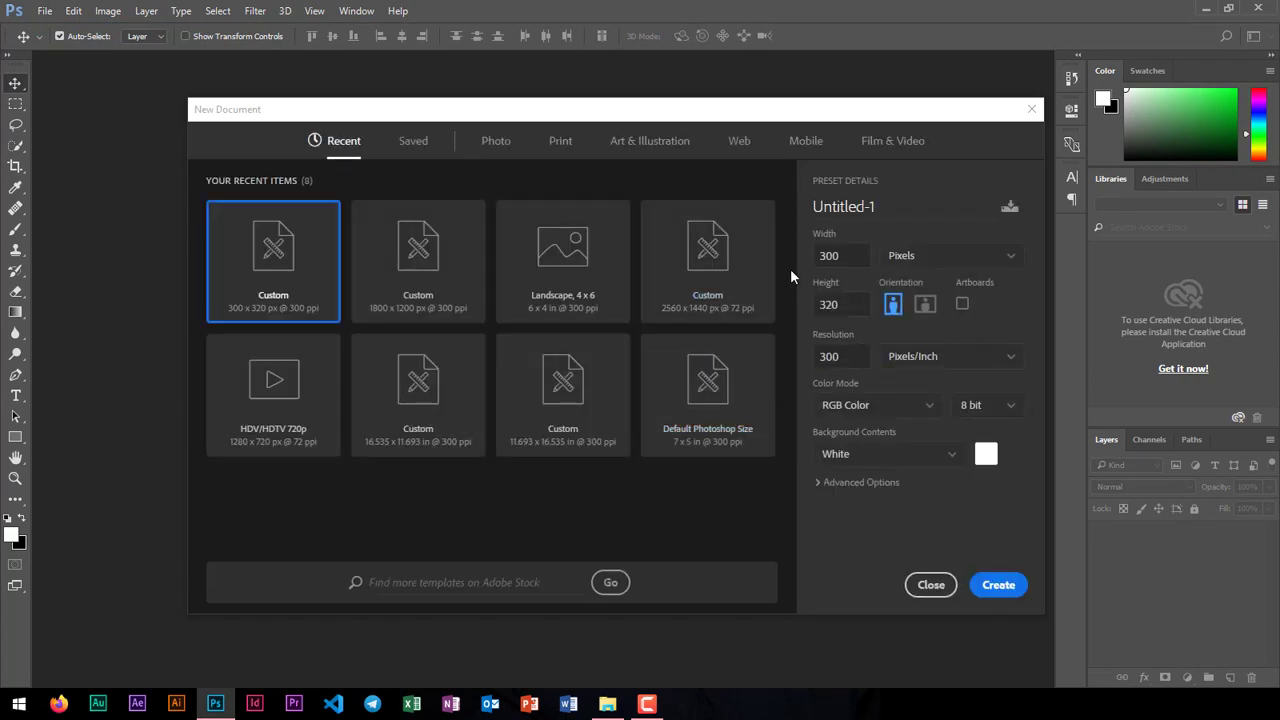
double_click(824, 258)
text(9)
text(00)
key(BackSpace)
key(BackSpace)
key(BackSpace)
text(600)
click(820, 312)
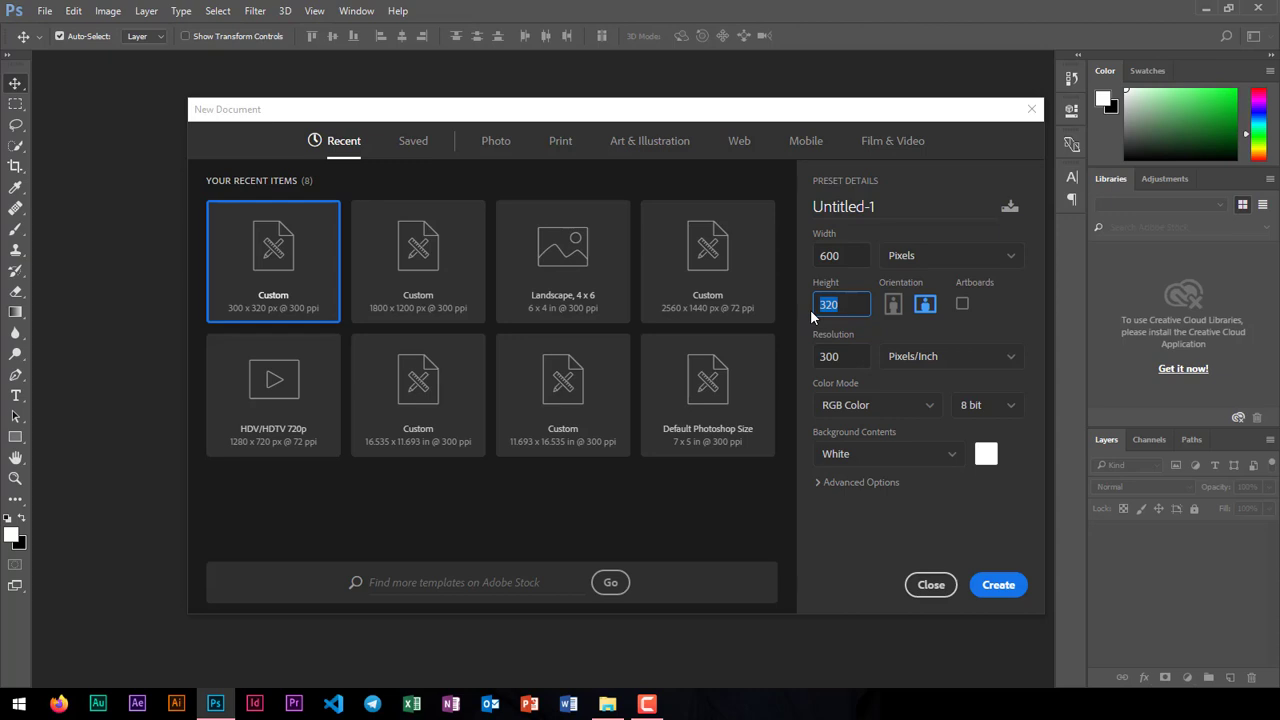
key(Return)
drag(855, 305, 808, 308)
click(927, 262)
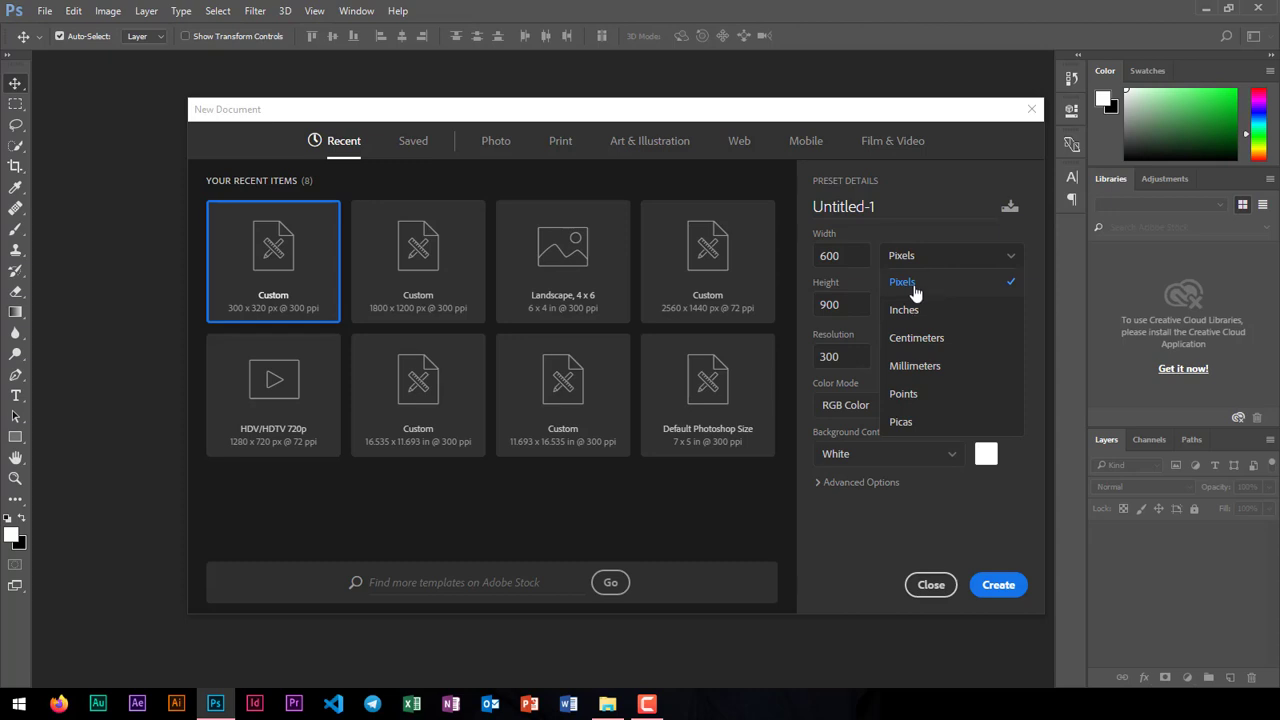
click(913, 289)
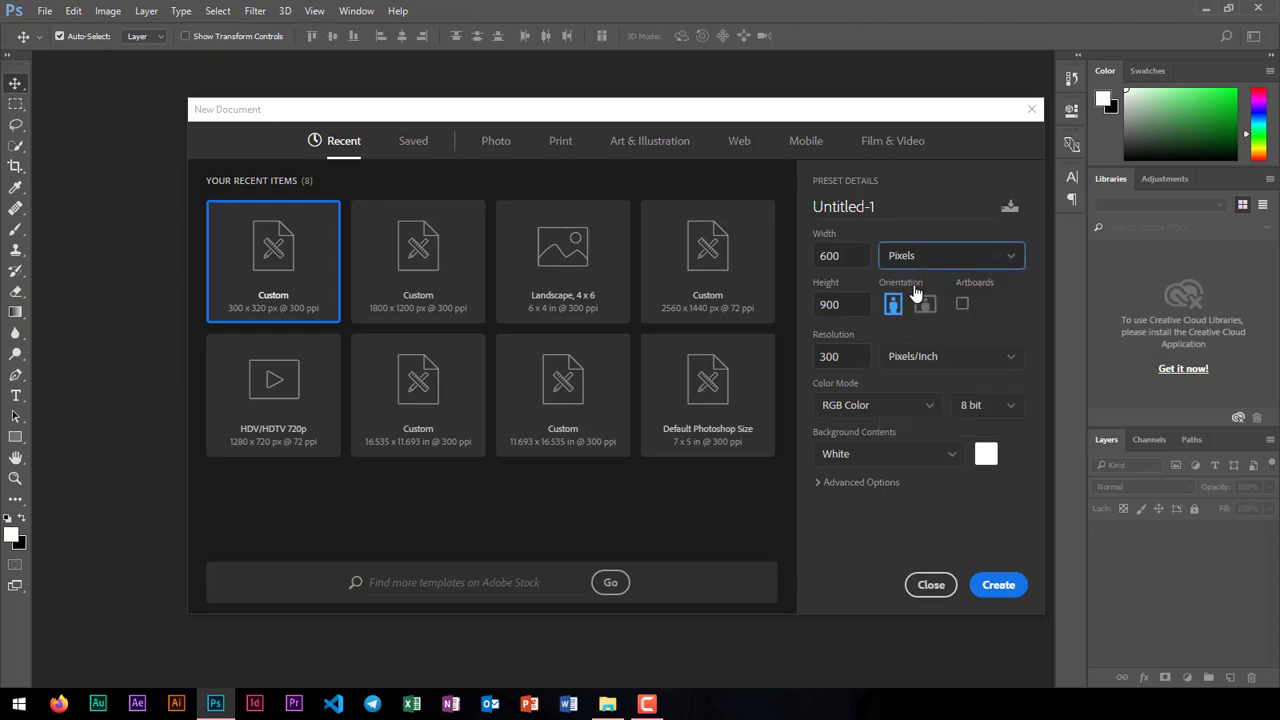
double_click(837, 256)
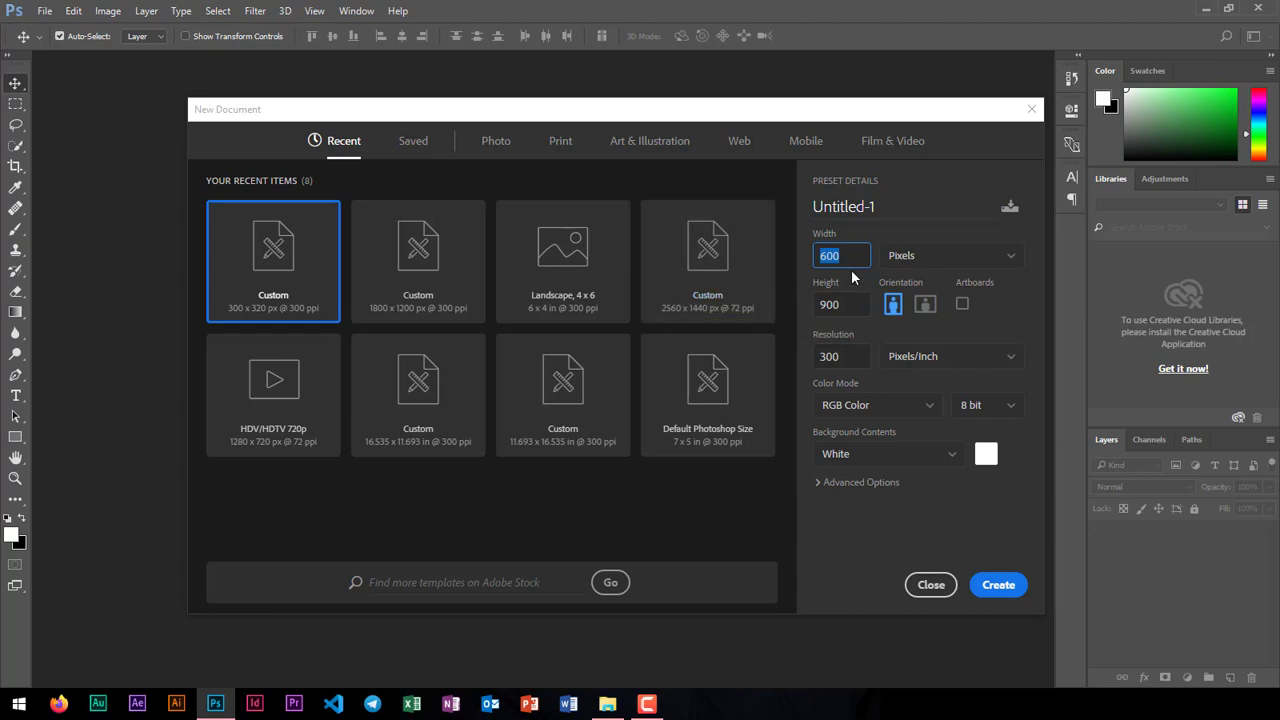
text(12)
key(BackSpace)
key(BackSpace)
text(600)
Step: Change the new document's units to inches and set its width to 5 and height to 8
click(912, 256)
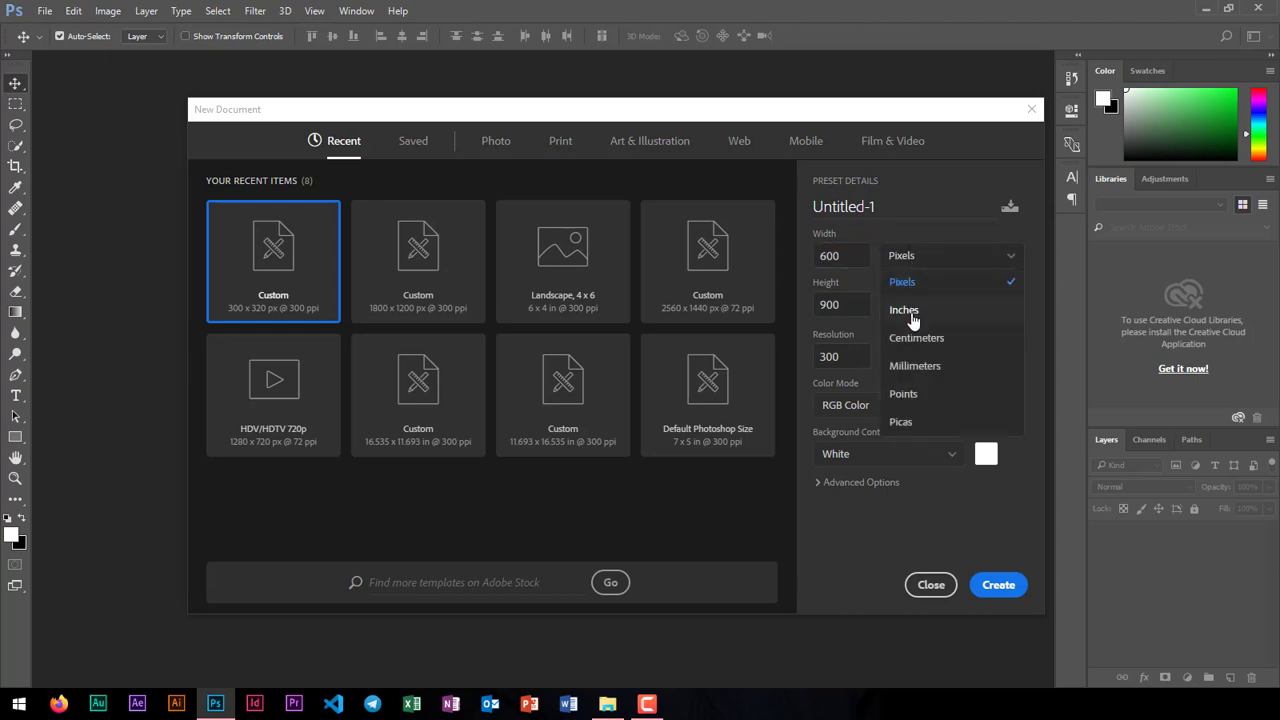
click(905, 312)
double_click(815, 257)
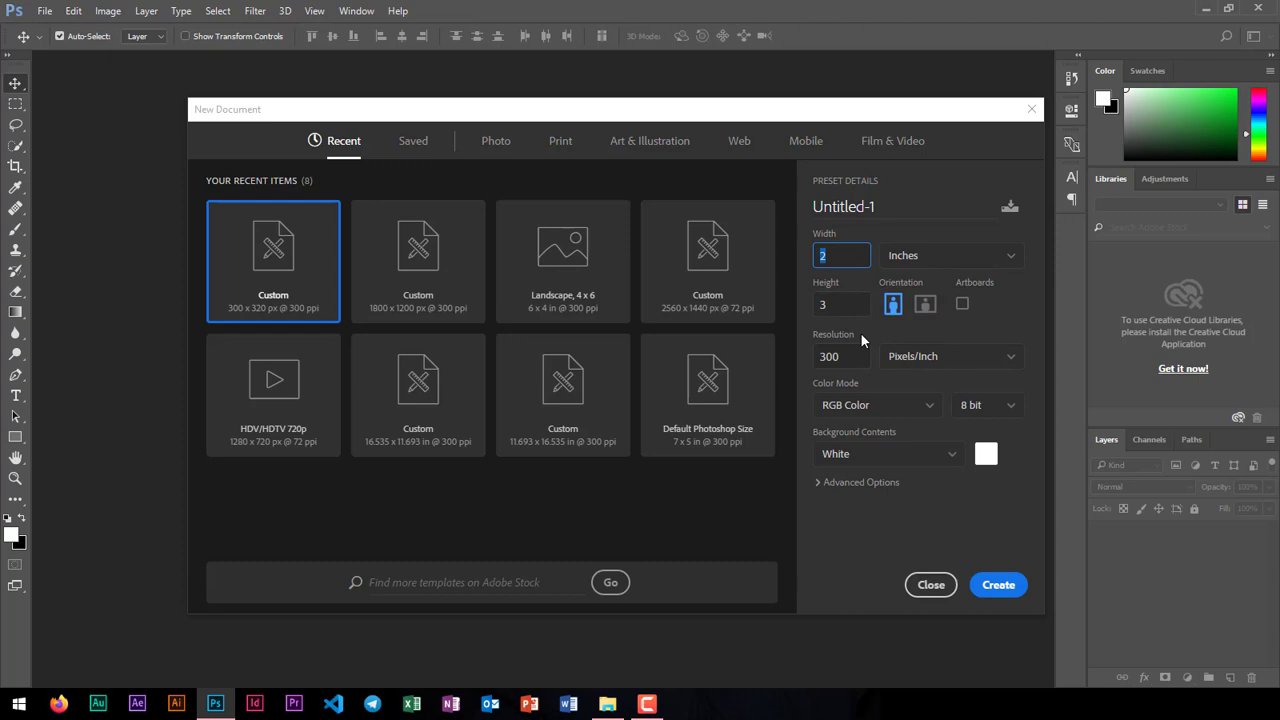
text(5)
key(Tab)
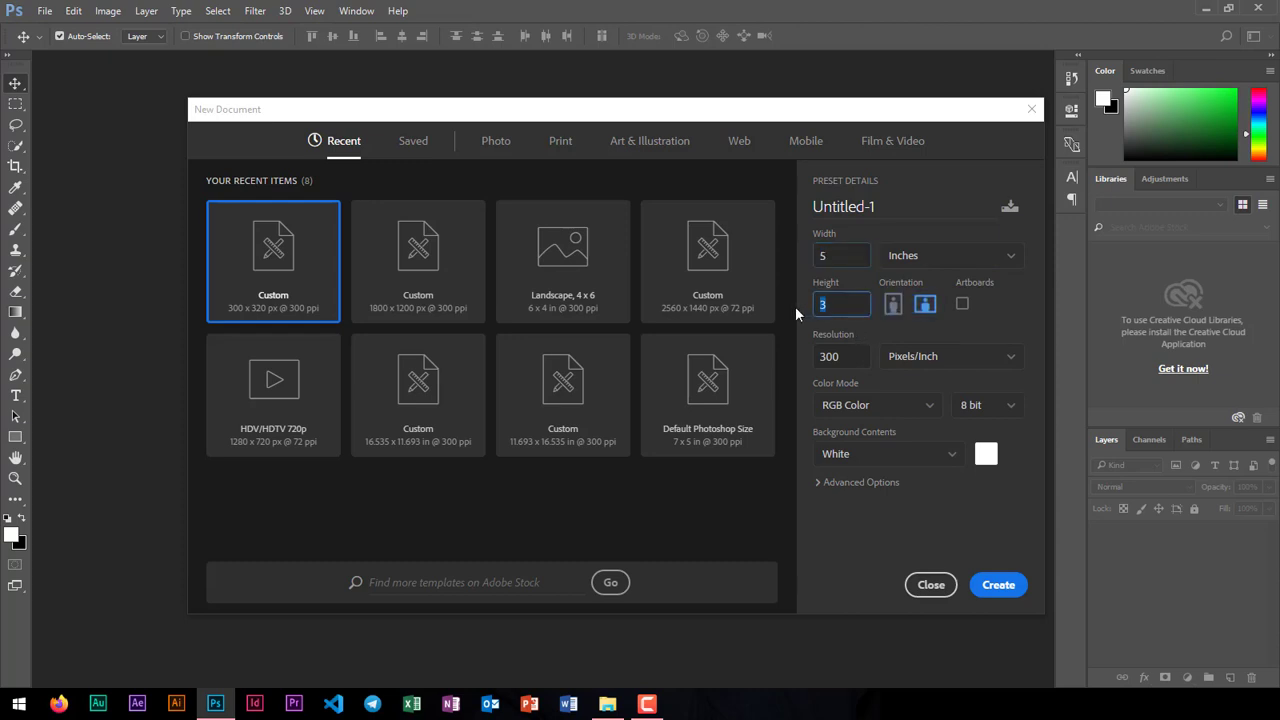
text(8)
Step: Check the new document's size in pixels and return the units to inches
click(948, 262)
click(919, 284)
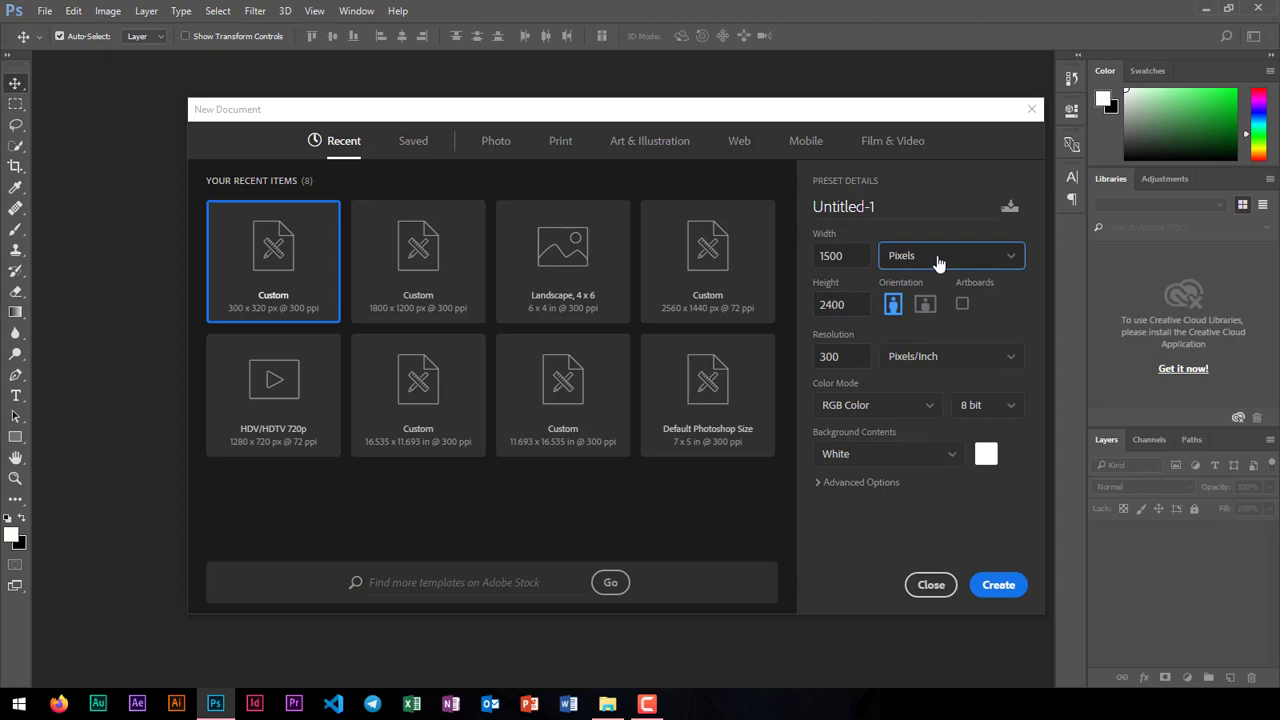
click(938, 262)
click(920, 305)
Step: Name the document "Nkwagala Audio" and create it
drag(838, 206, 743, 211)
drag(880, 205, 792, 205)
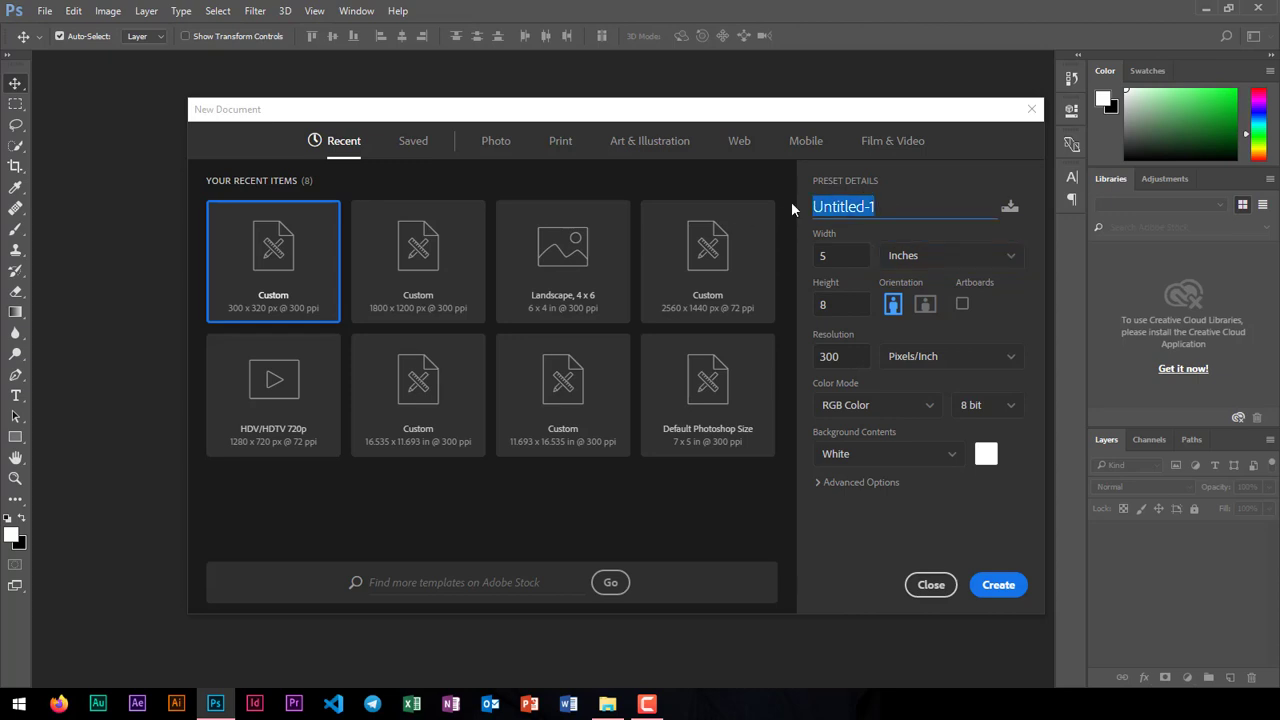
text(M)
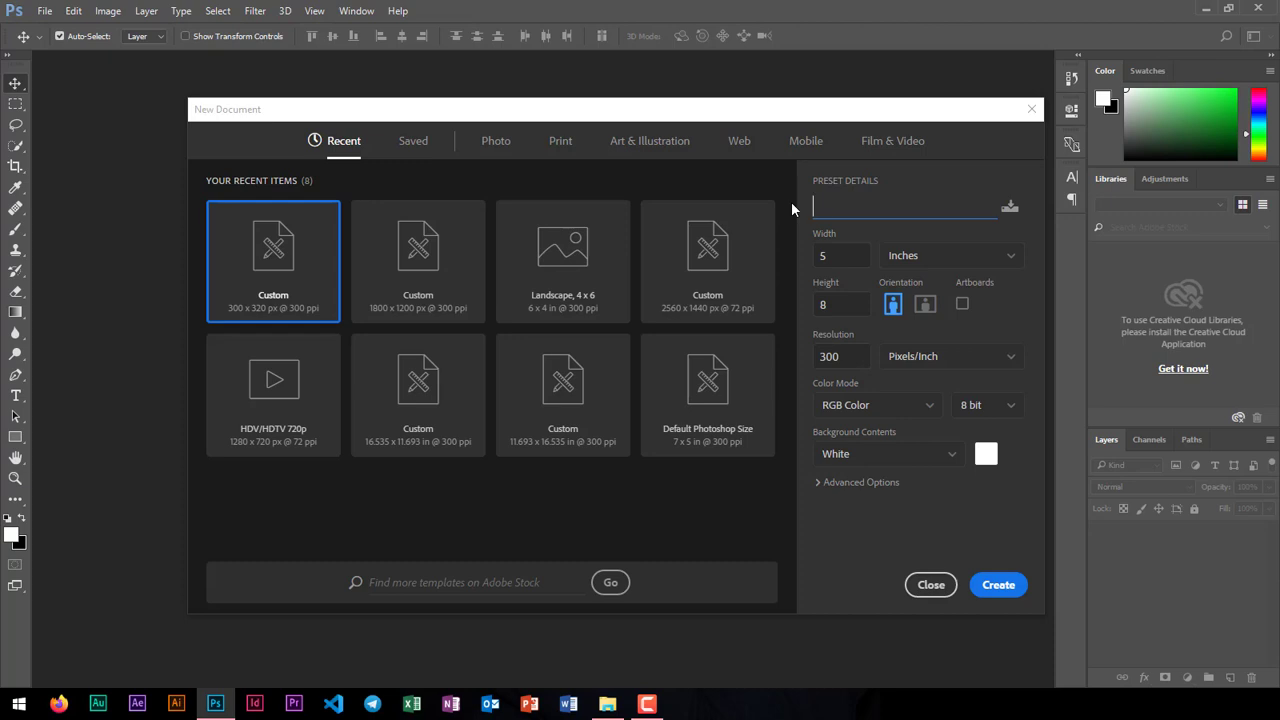
text(kwagala Audio)
click(998, 587)
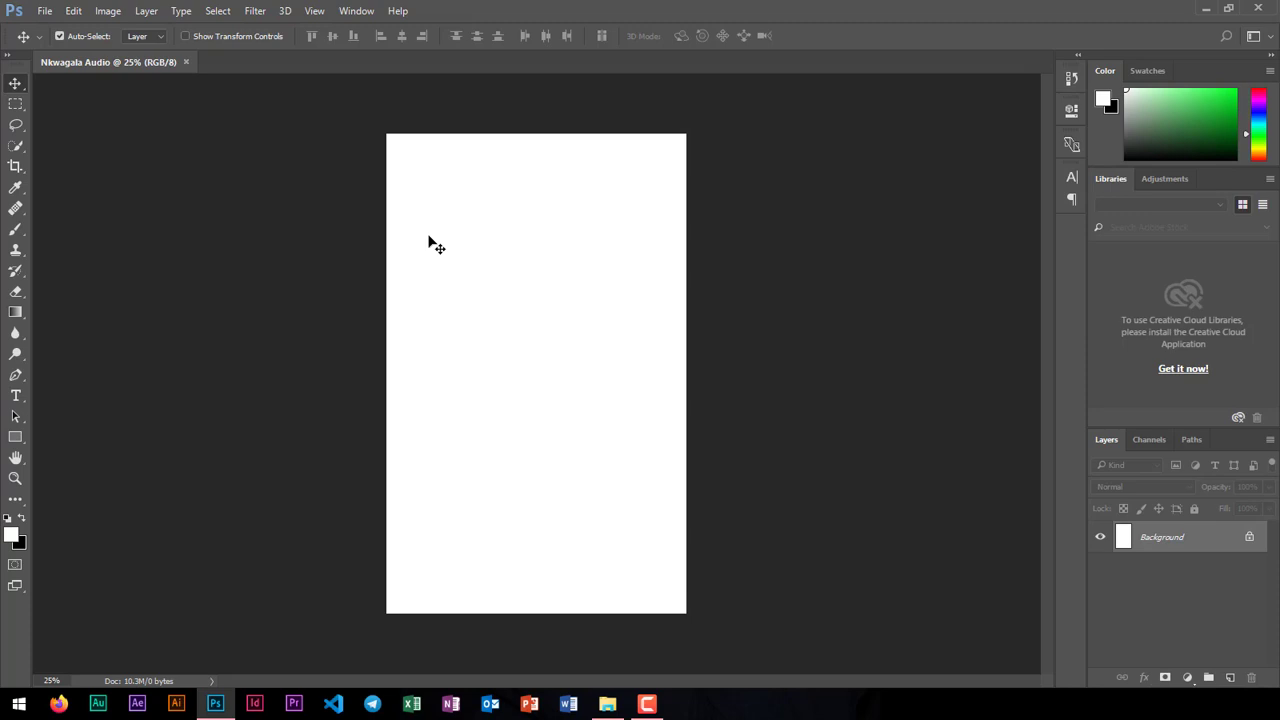
Step: Place the portrait photo of the woman in pink from the image folder into the blank document
scroll(436, 246, up, 1)
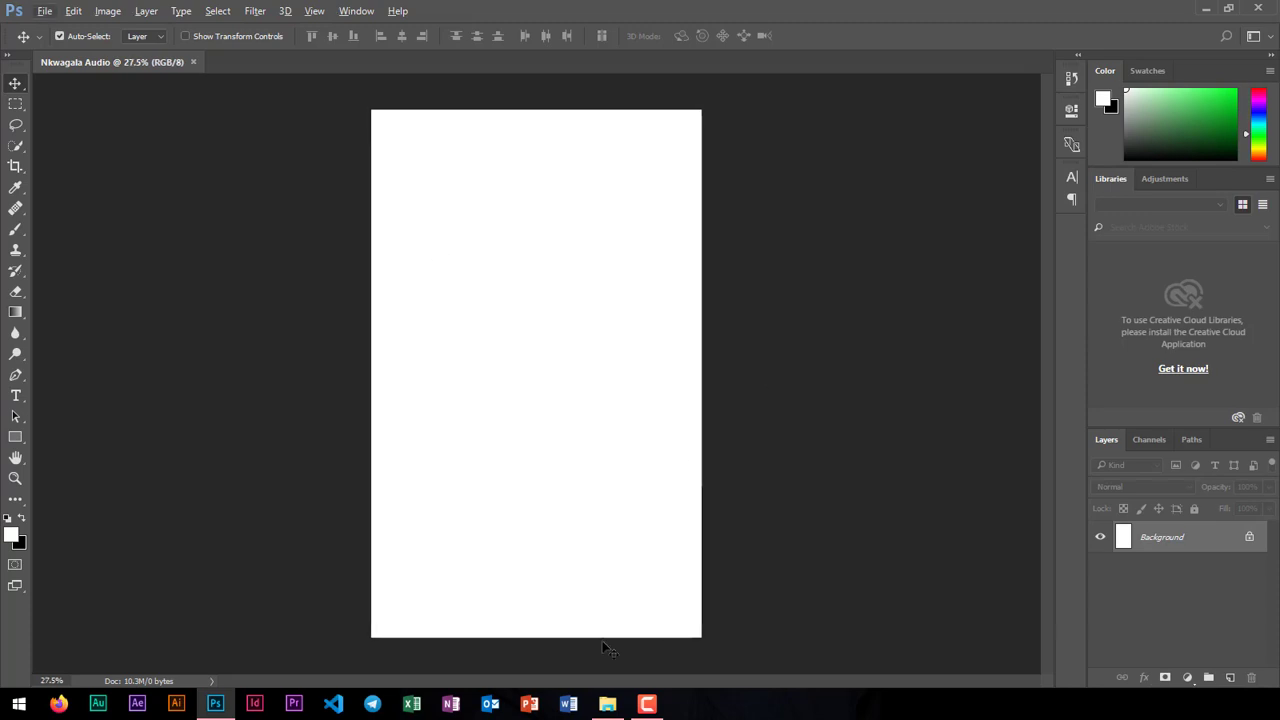
click(607, 703)
drag(1076, 440, 689, 466)
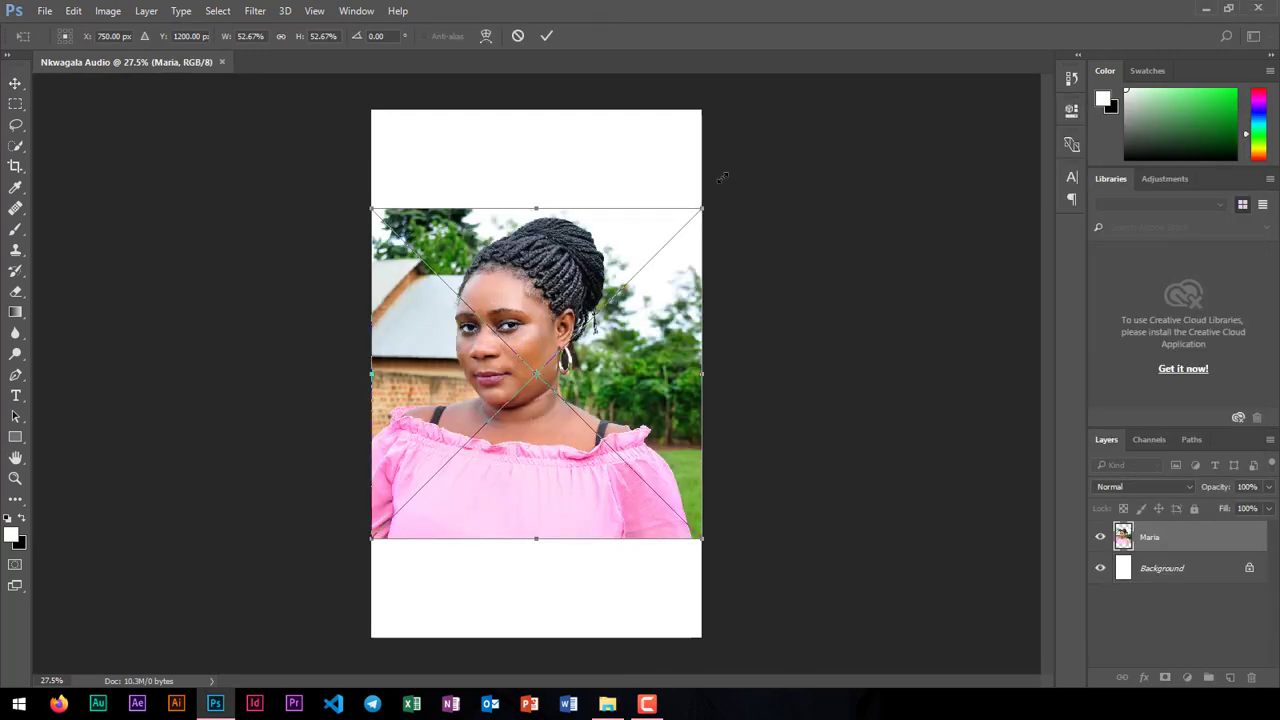
Step: Scale the placed portrait proportionally to about 86%, position it to cover the whole canvas, and commit the transform
drag(703, 208, 794, 115)
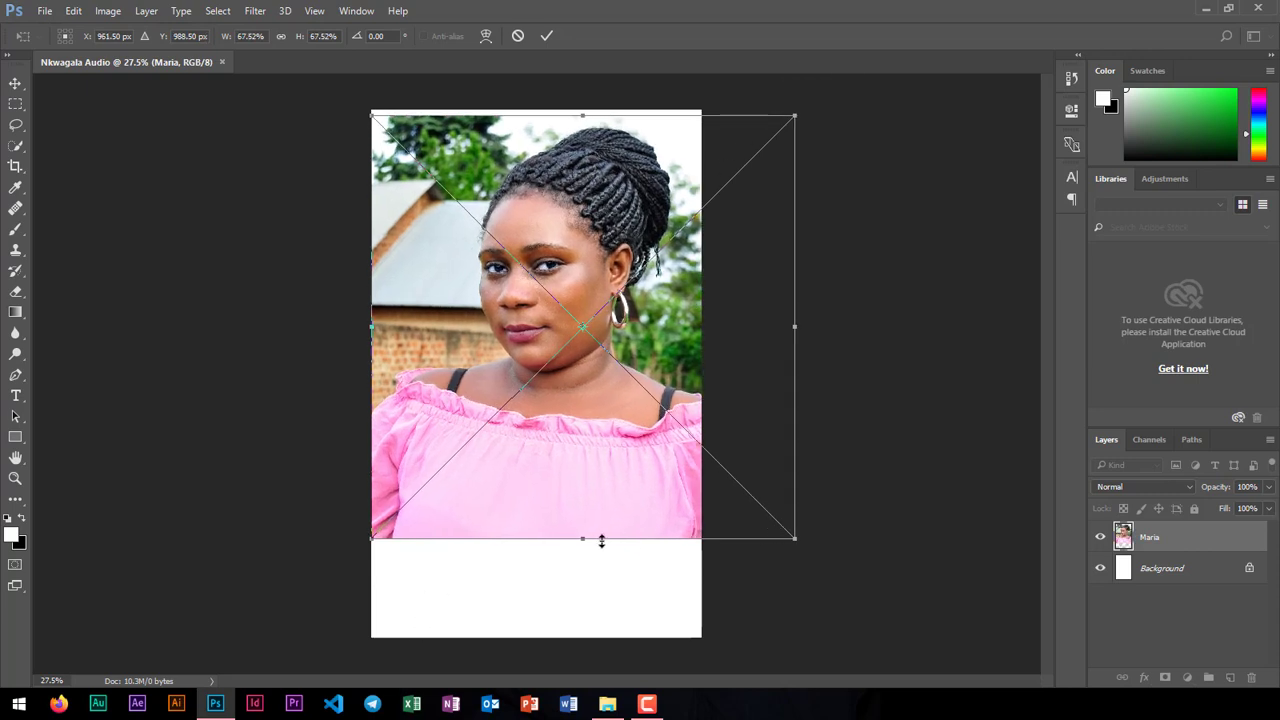
drag(580, 540, 555, 591)
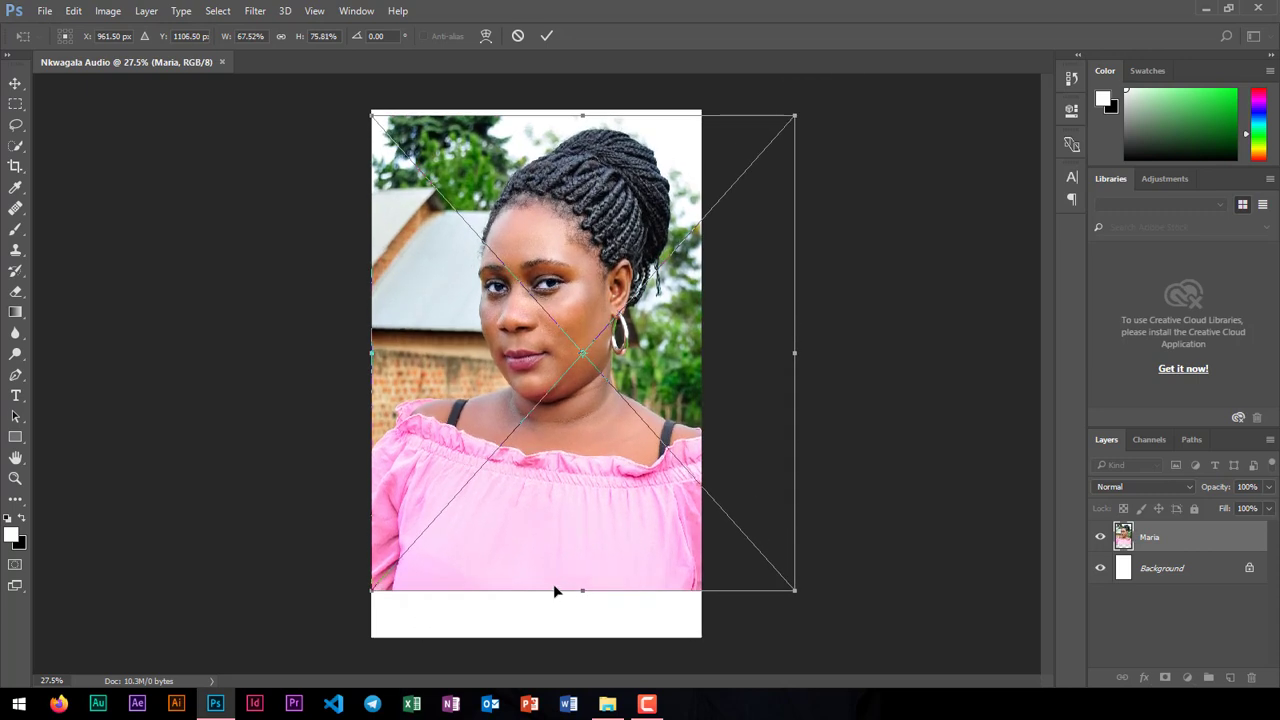
key(ctrl+z)
drag(371, 541, 286, 663)
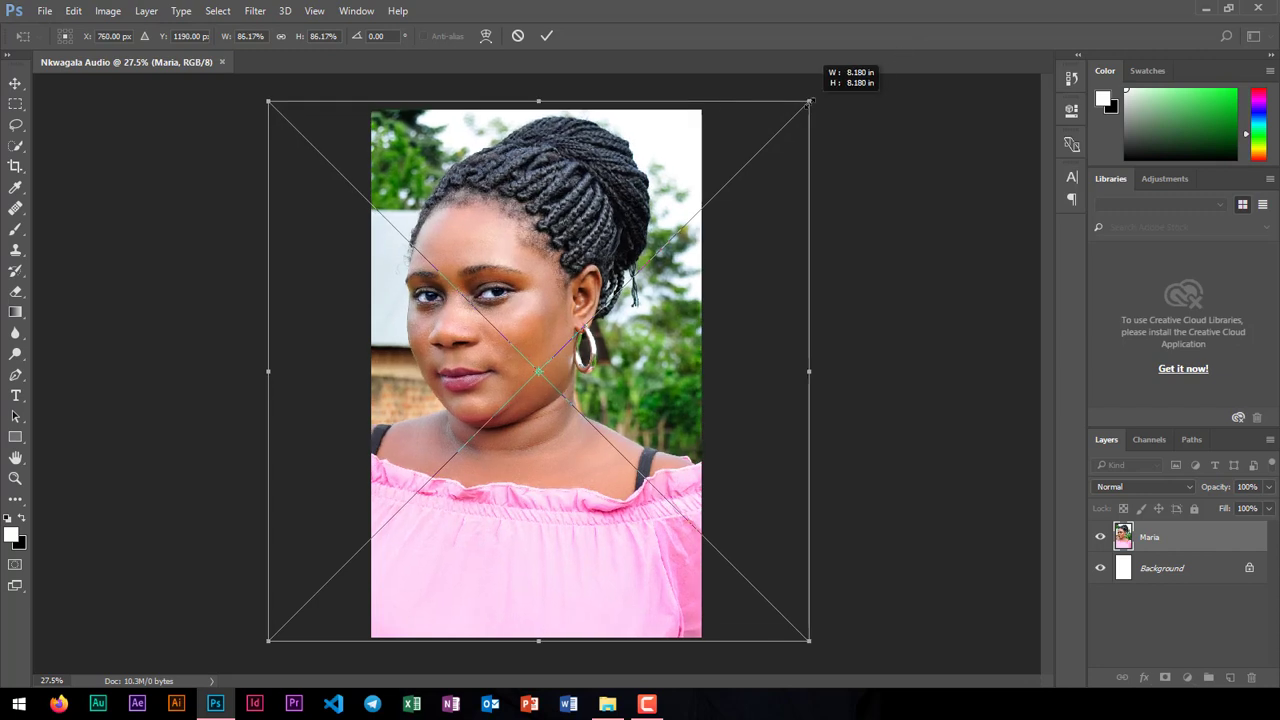
click(548, 36)
Step: Rasterize the portrait layer
scroll(530, 312, up, 3)
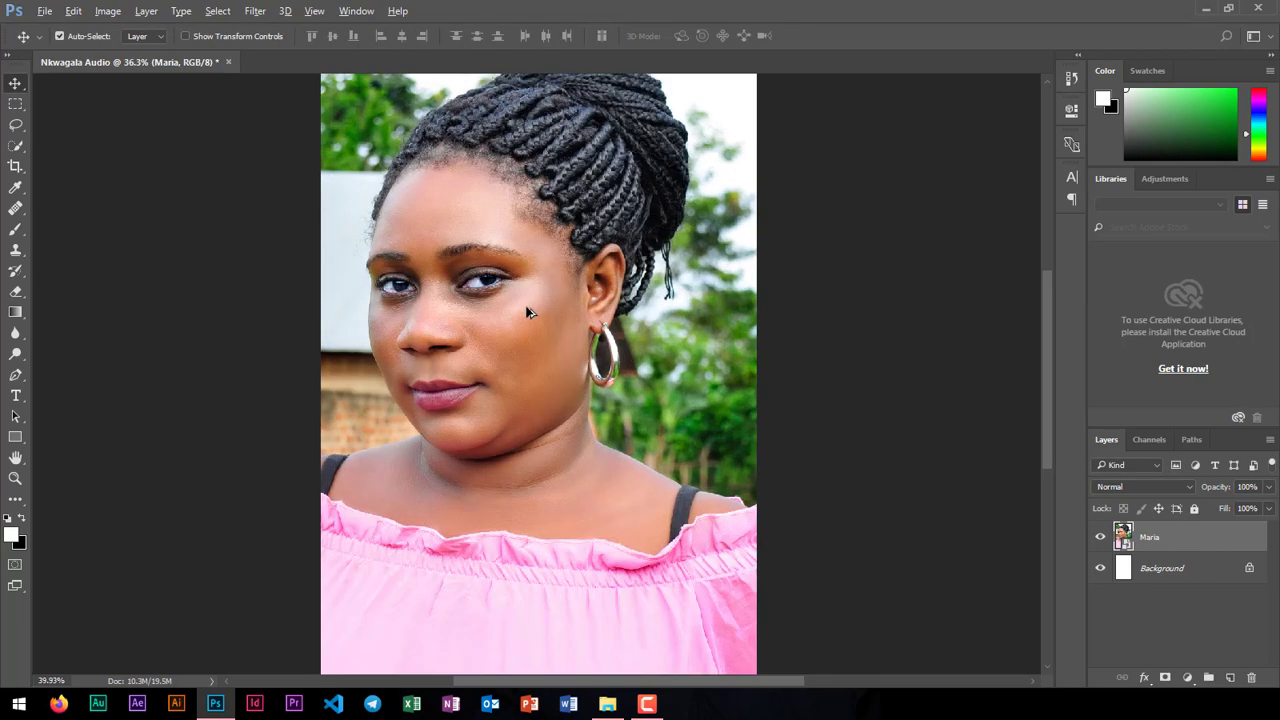
scroll(530, 312, up, 1)
scroll(530, 312, down, 3)
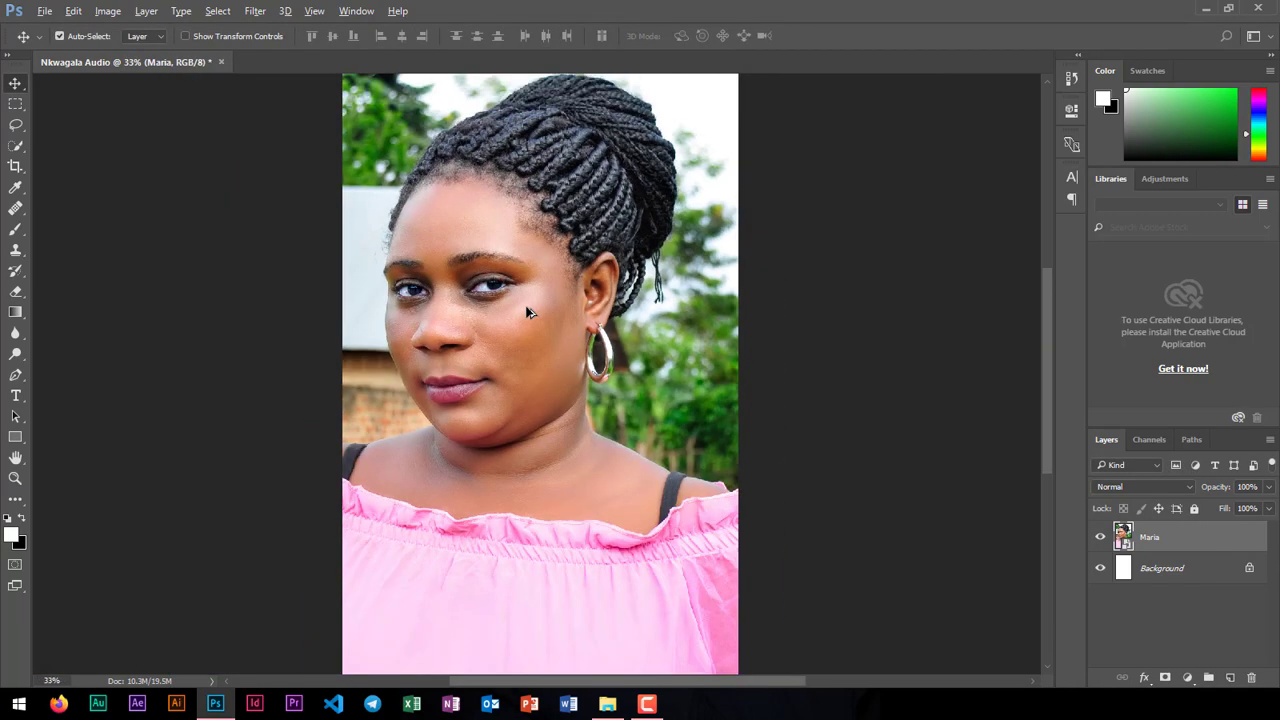
scroll(530, 312, down, 1)
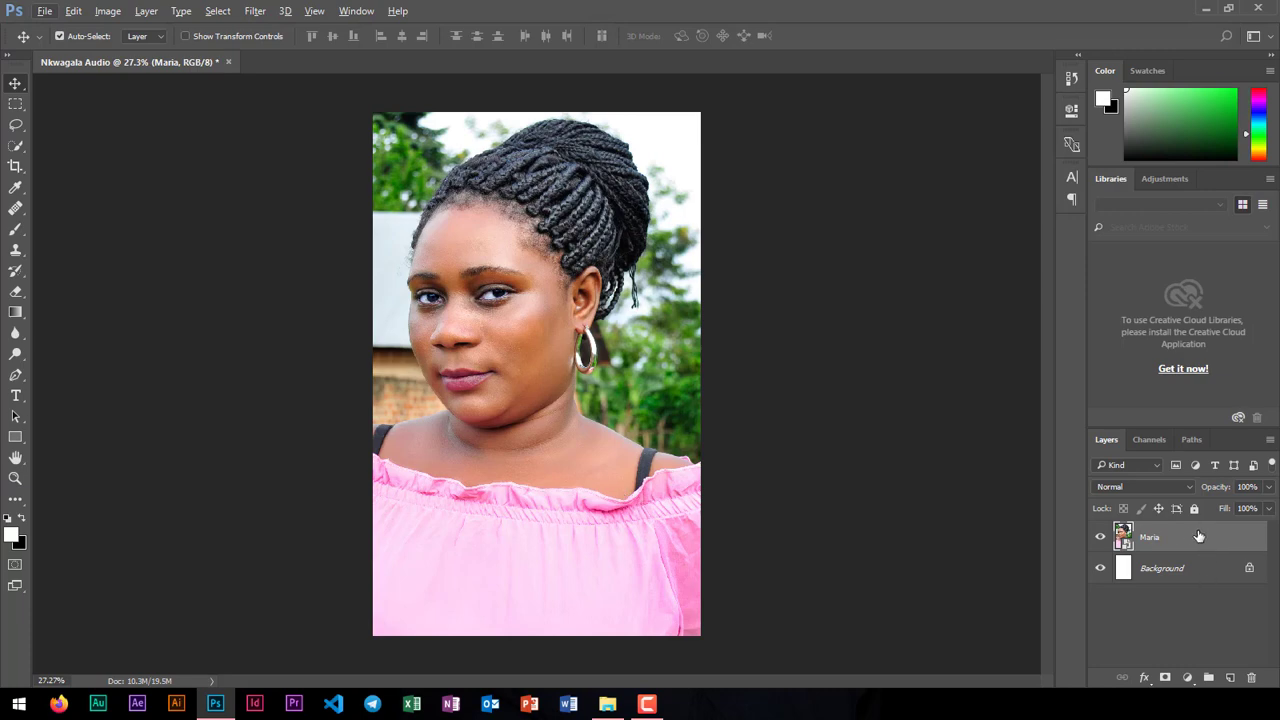
right_click(1165, 541)
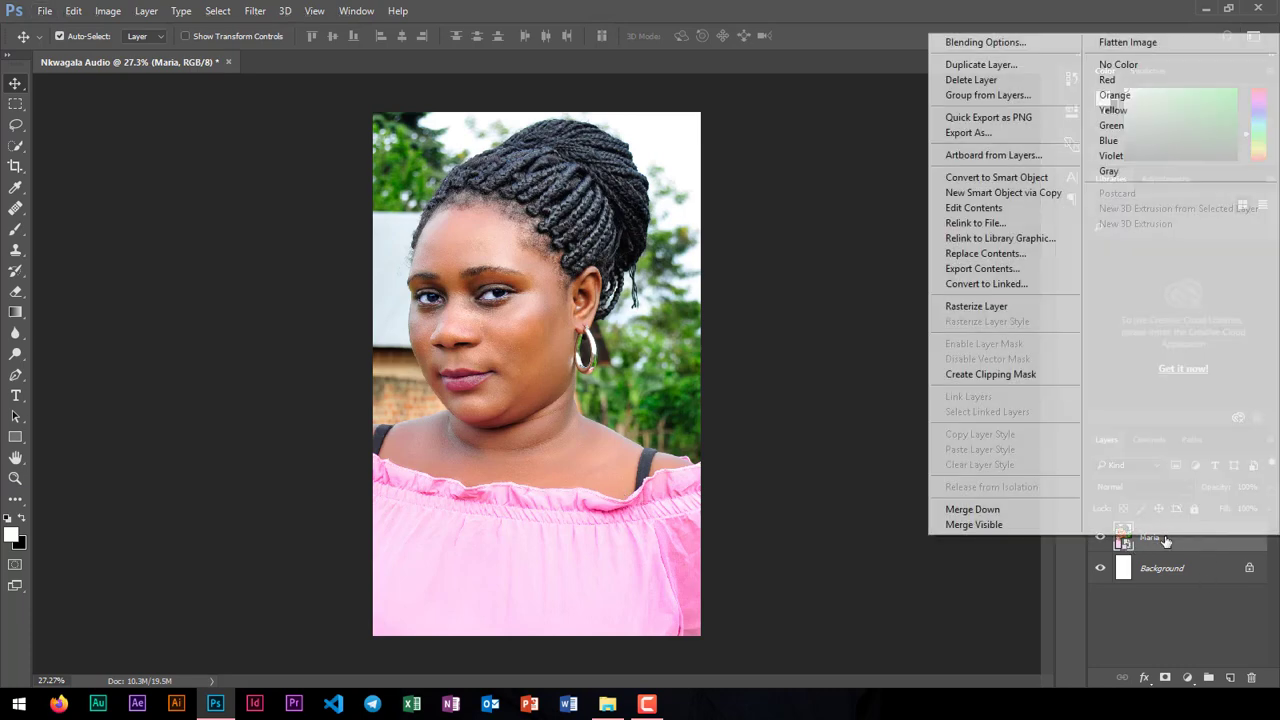
click(996, 314)
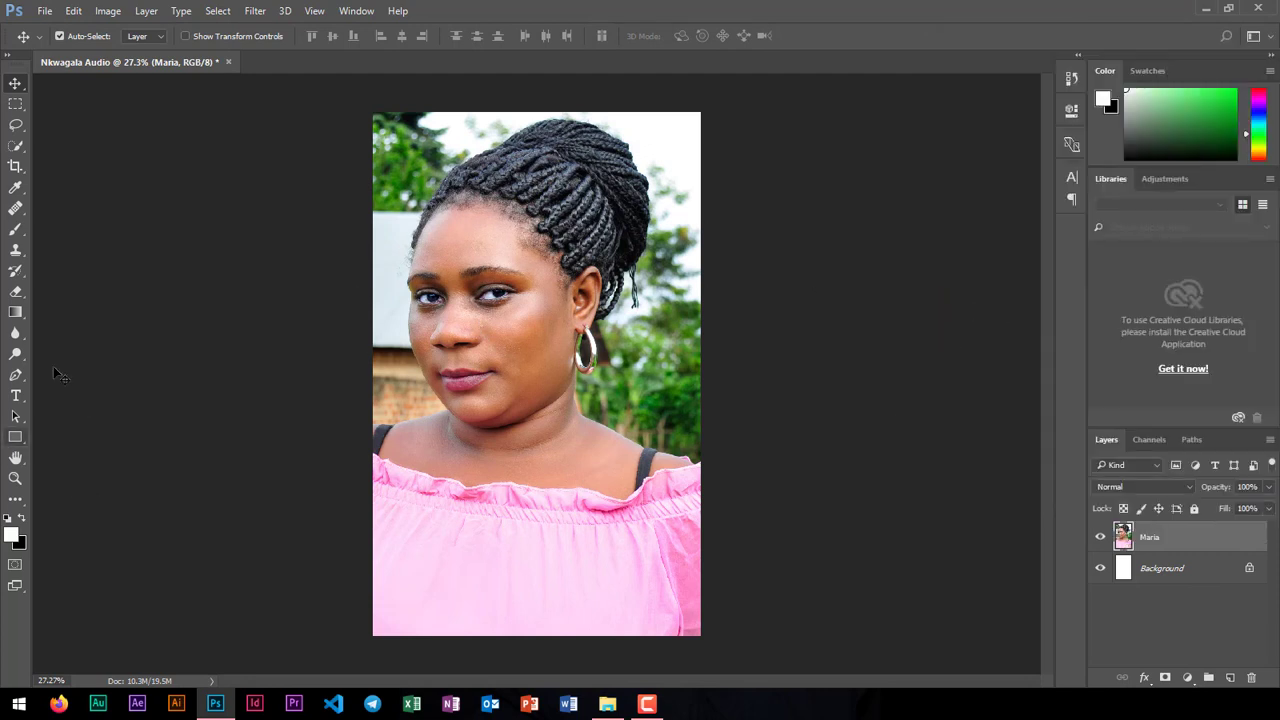
Step: Activate the Gradient tool with white as foreground and black as background color, and look through the gradient presets
click(15, 312)
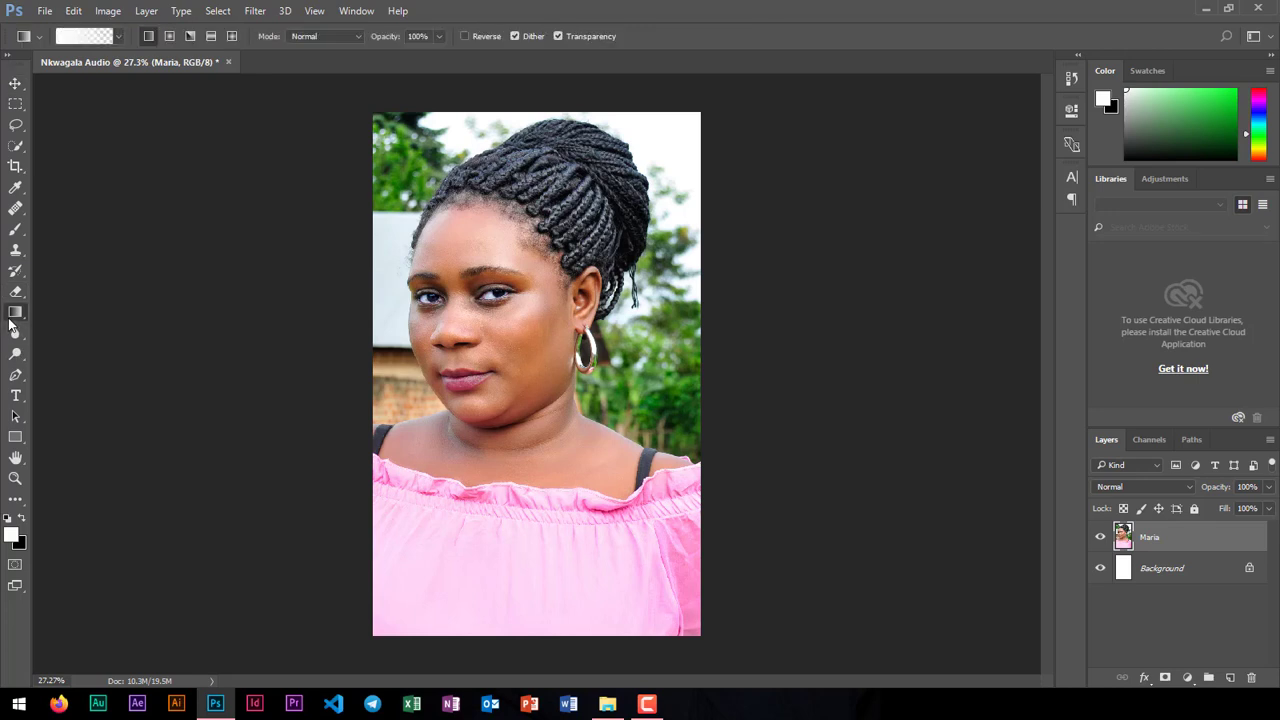
click(23, 518)
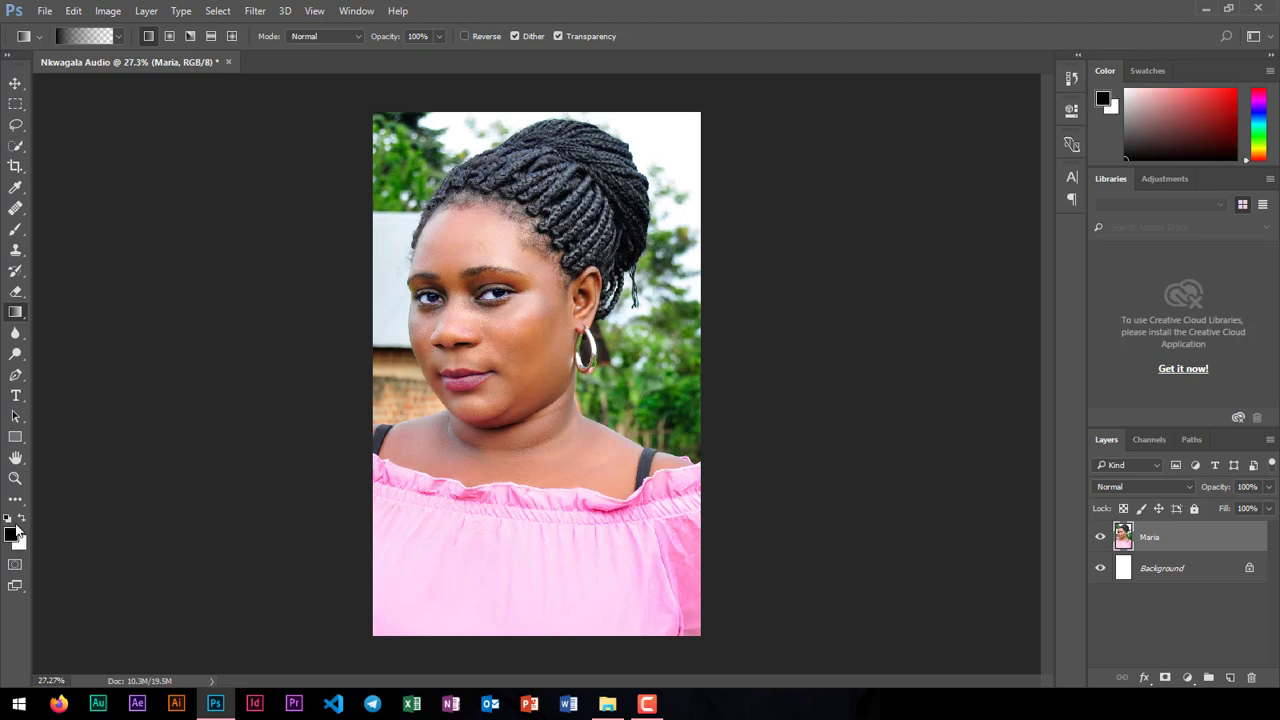
click(23, 518)
click(23, 518)
click(23, 518)
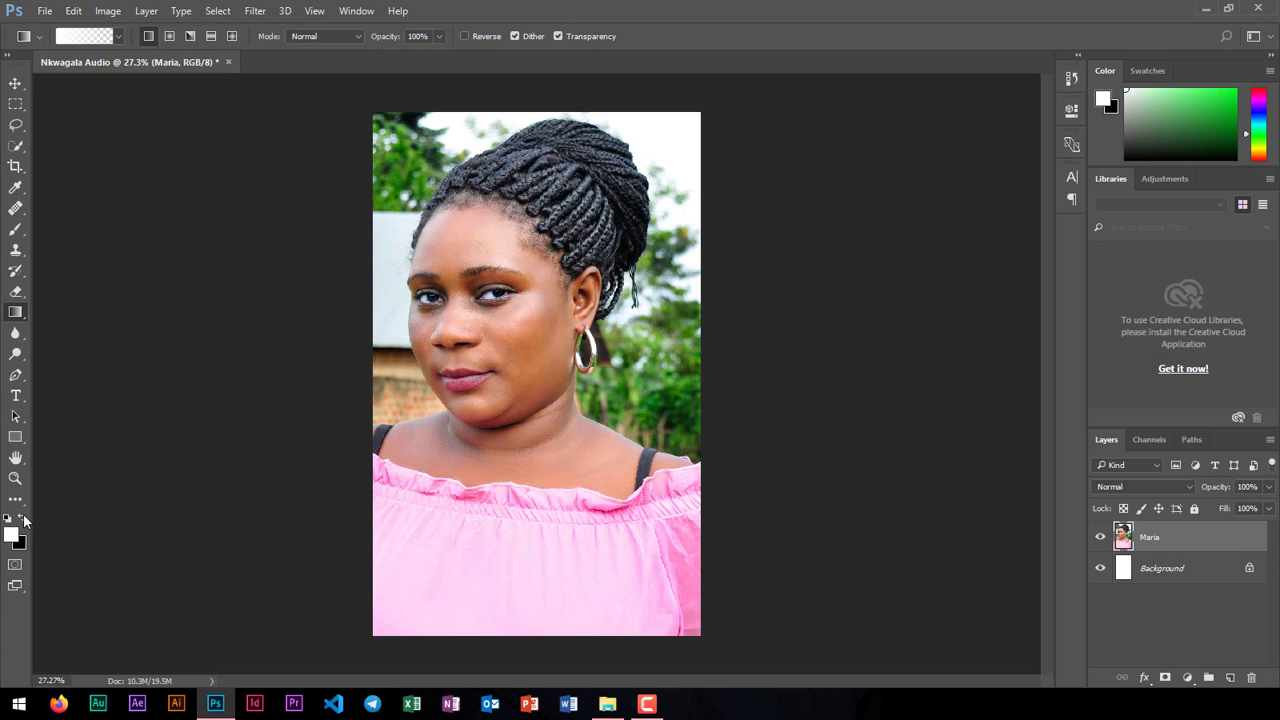
click(23, 518)
click(24, 519)
click(120, 37)
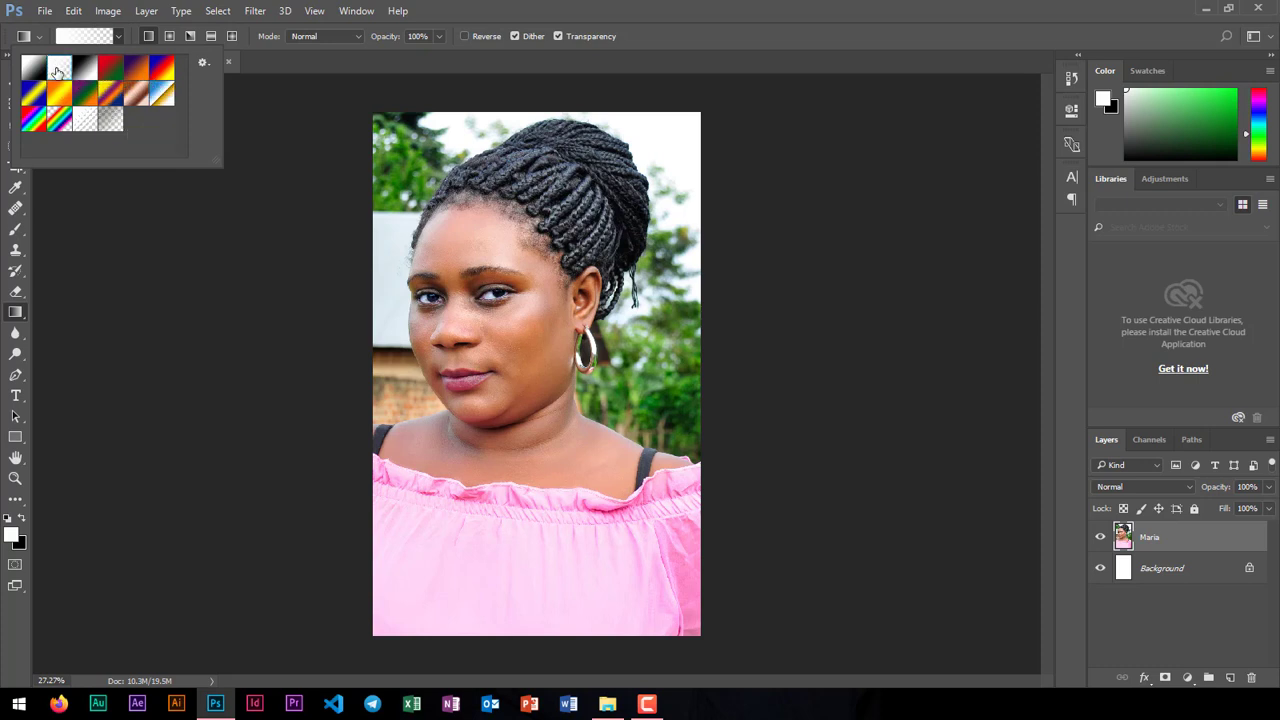
click(115, 37)
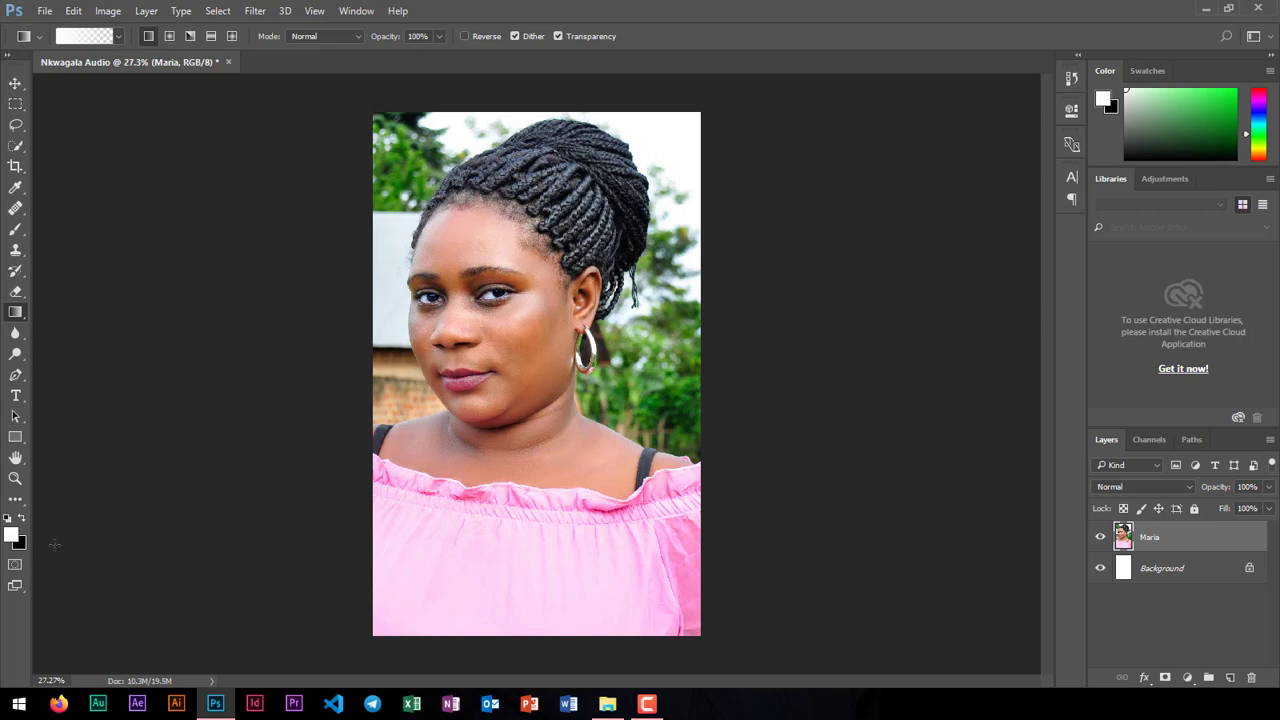
Step: Set the foreground color to deep pink d10764, sampled from the ruffled edge of the woman's dress
click(12, 535)
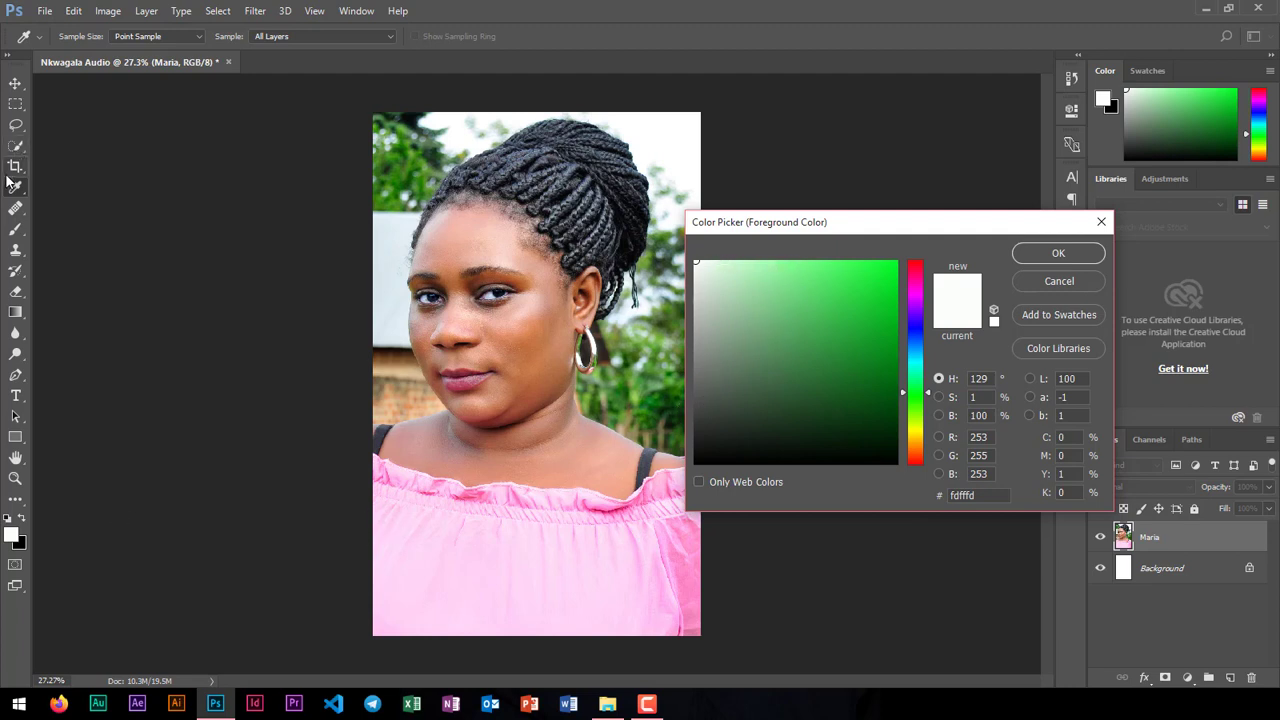
click(616, 508)
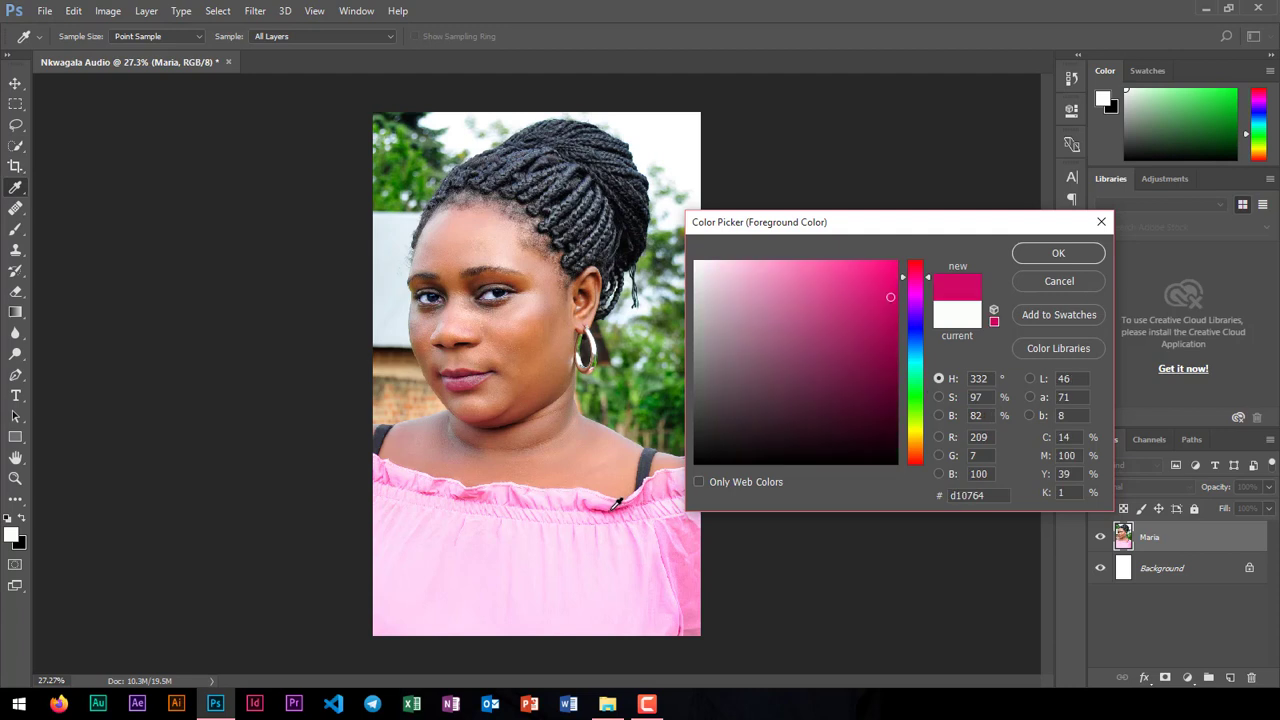
click(1050, 255)
Step: With the Gradient tool, lay several overlapping pink-to-transparent linear gradients upward over the dress, from the canvas's lower edge to the shoulders
key(g)
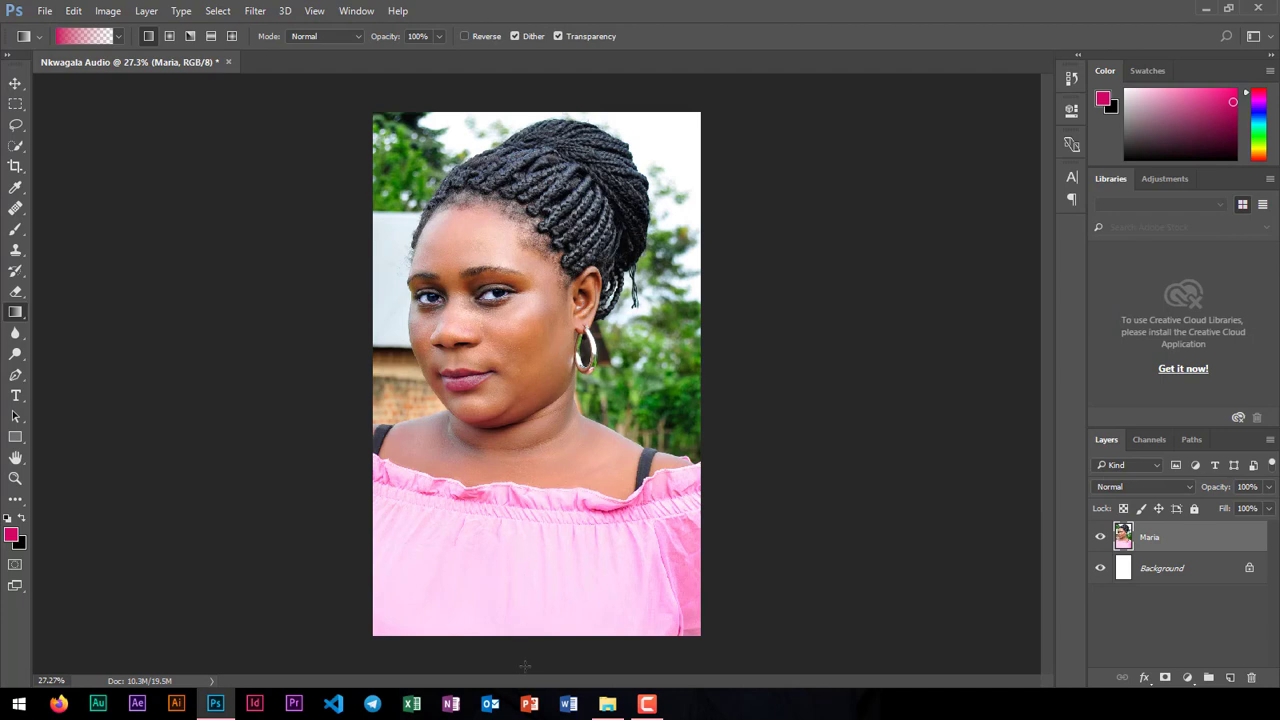
drag(521, 660, 523, 484)
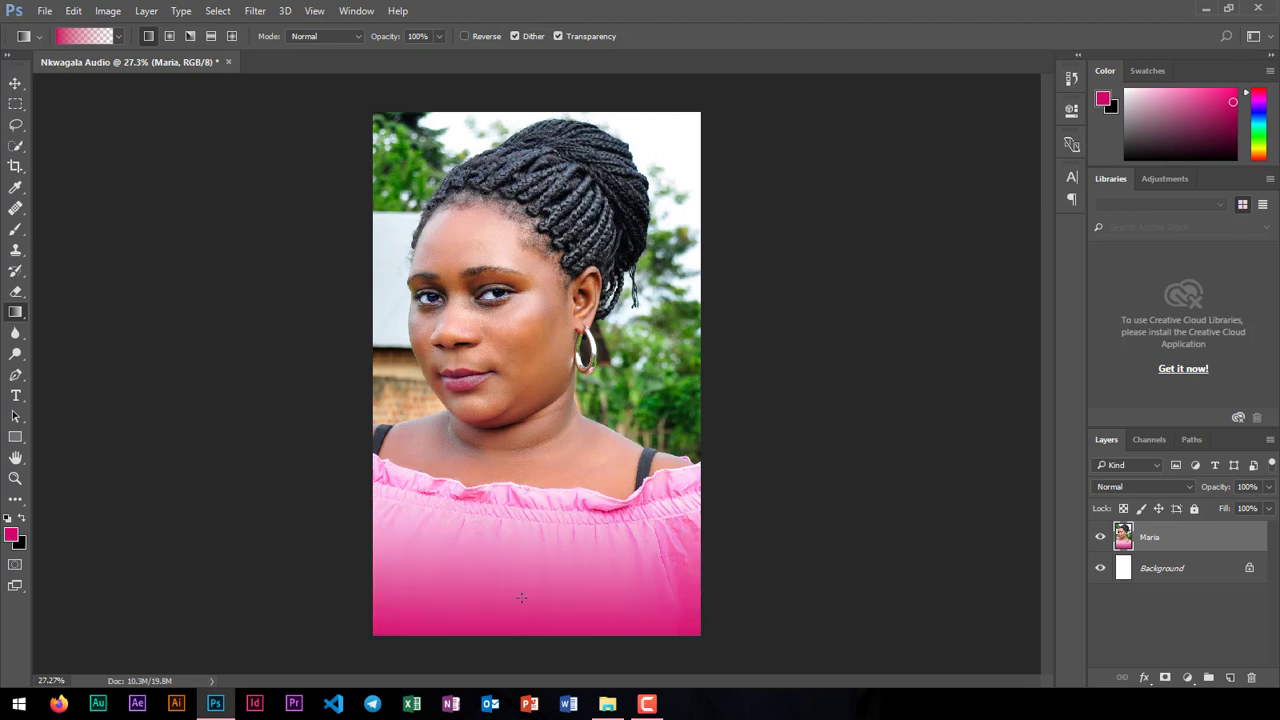
drag(521, 562, 523, 446)
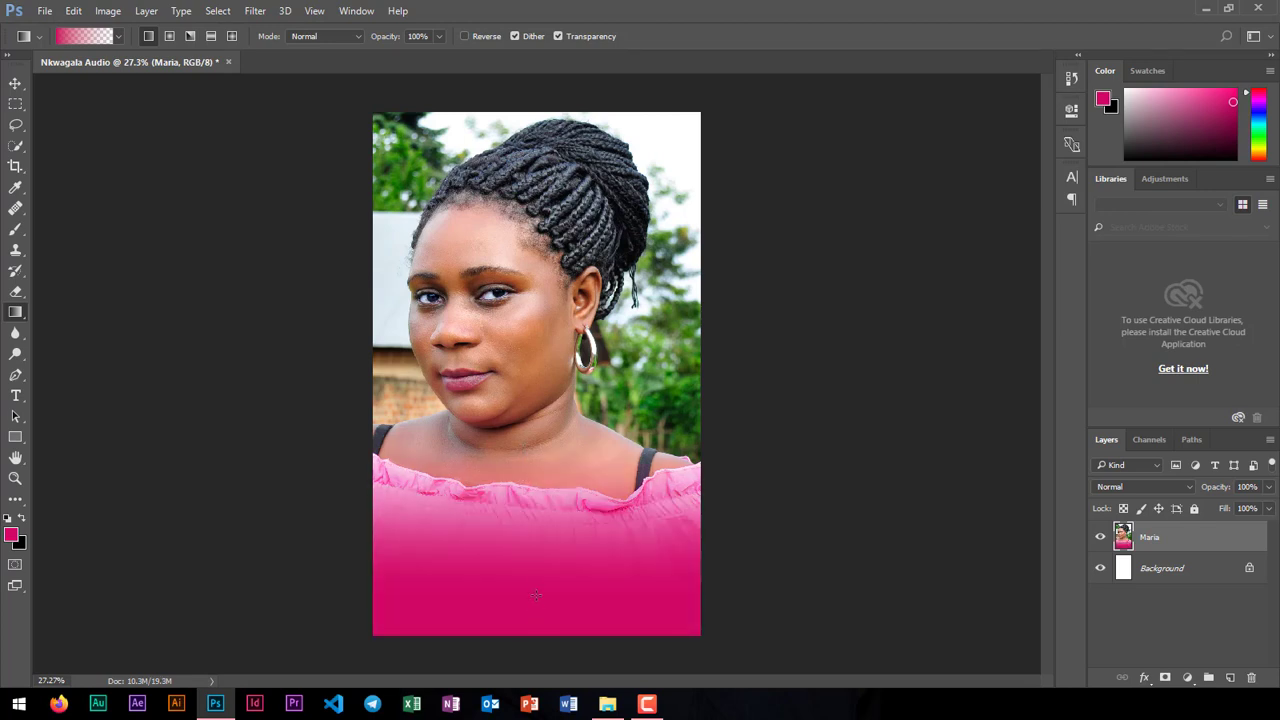
drag(536, 595, 537, 427)
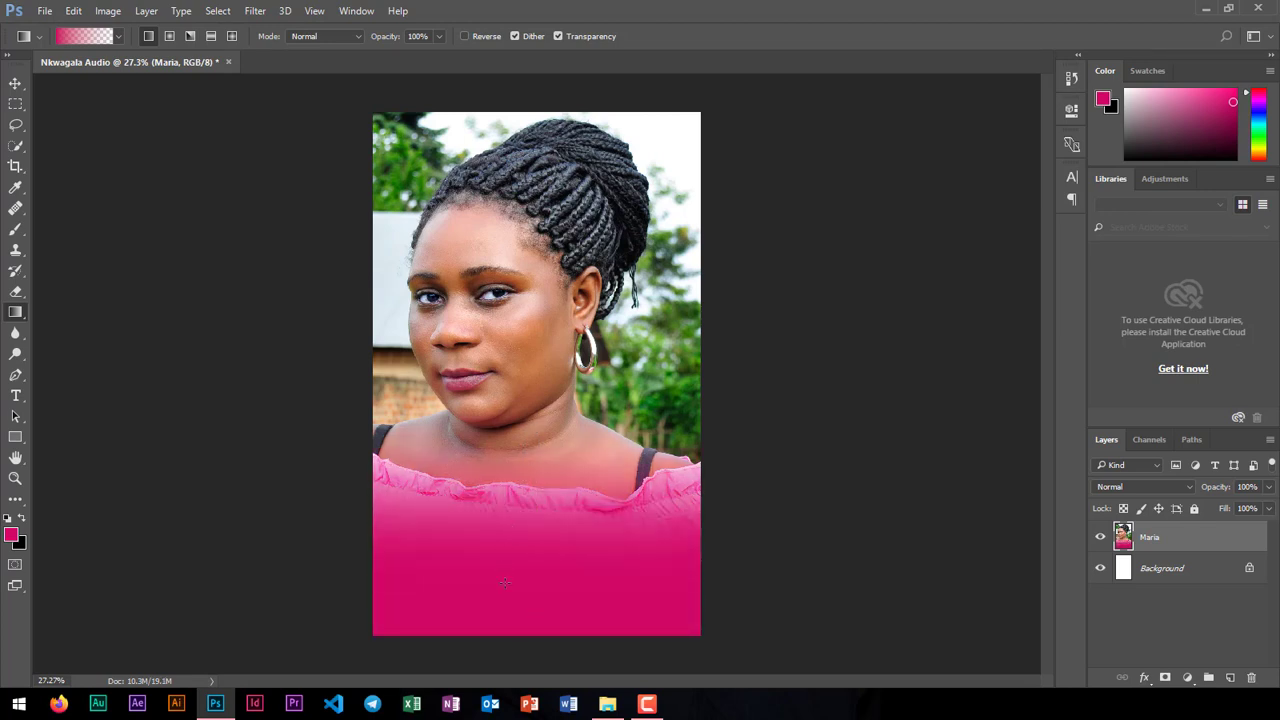
drag(508, 479, 510, 440)
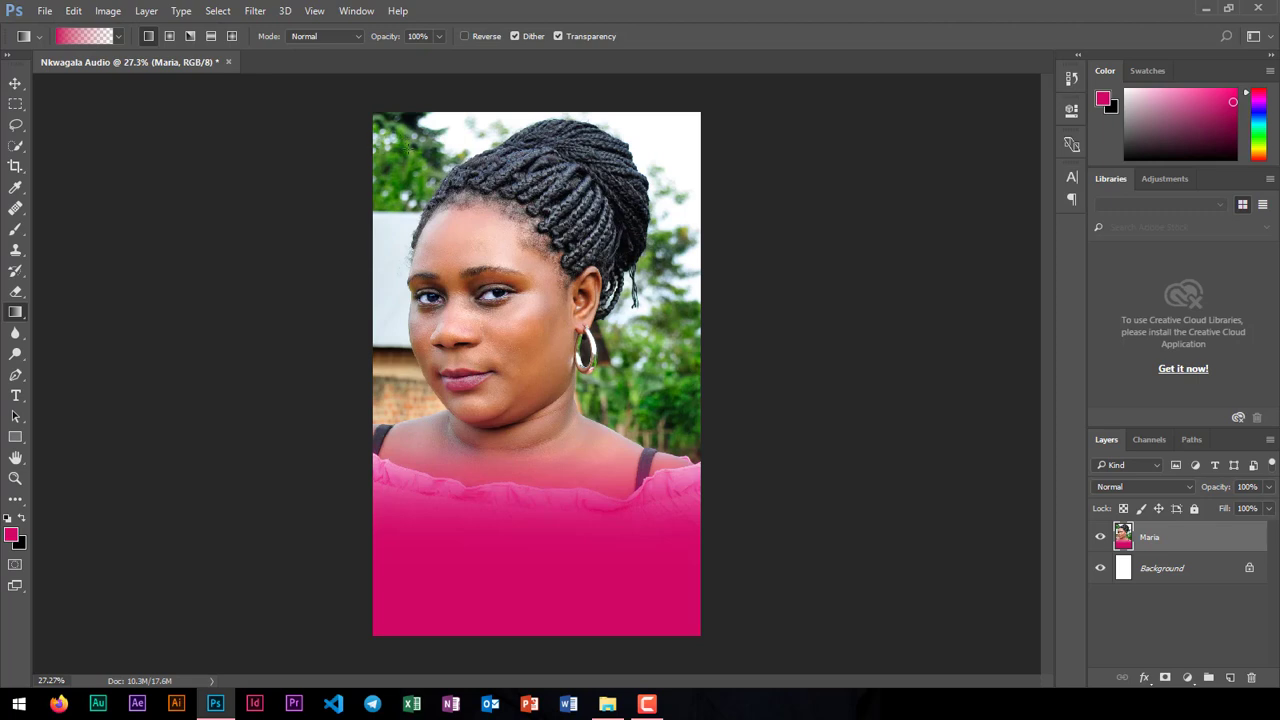
Step: Set the foreground color to dark green 1c2915, sampled from the trees in the photo's upper-left corner
click(15, 187)
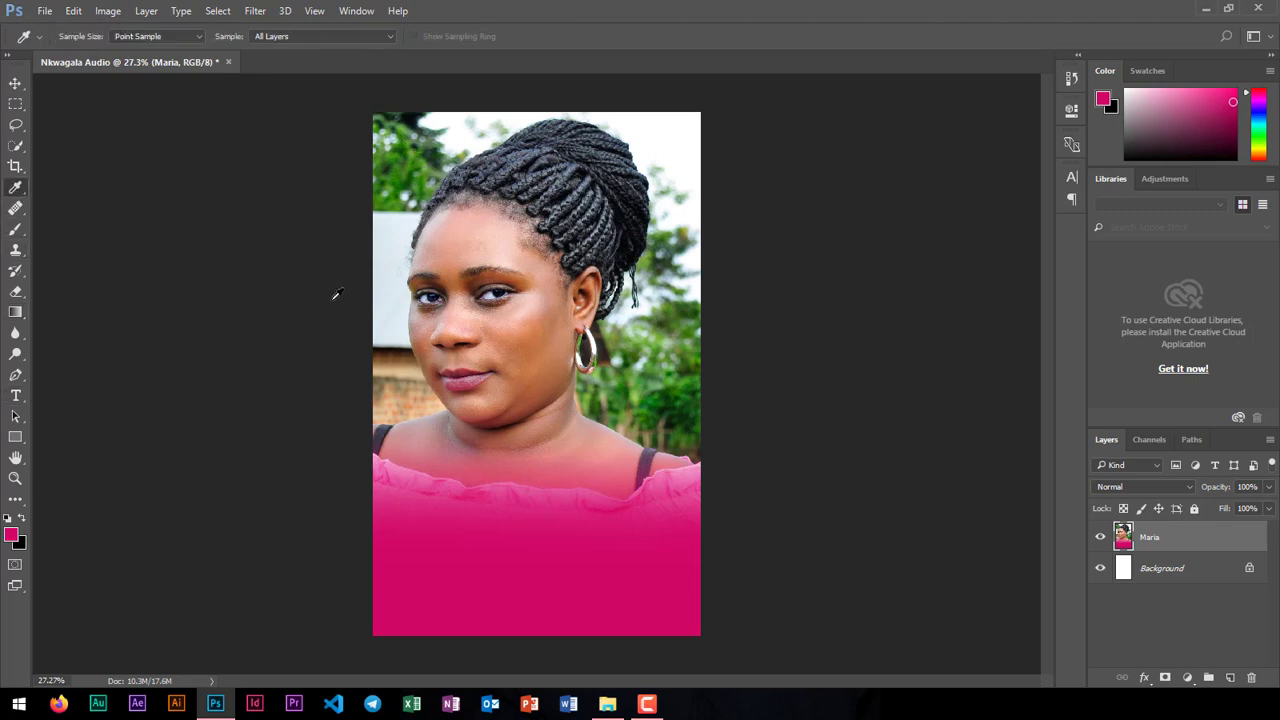
click(12, 537)
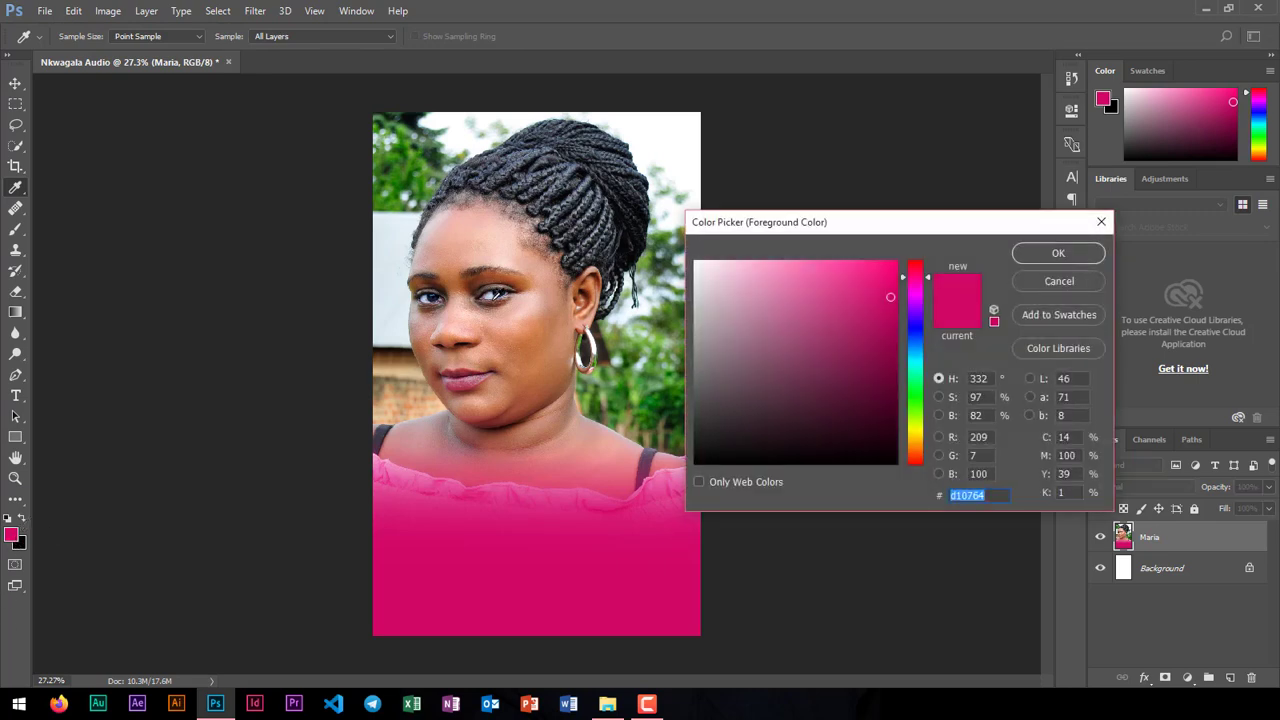
click(420, 144)
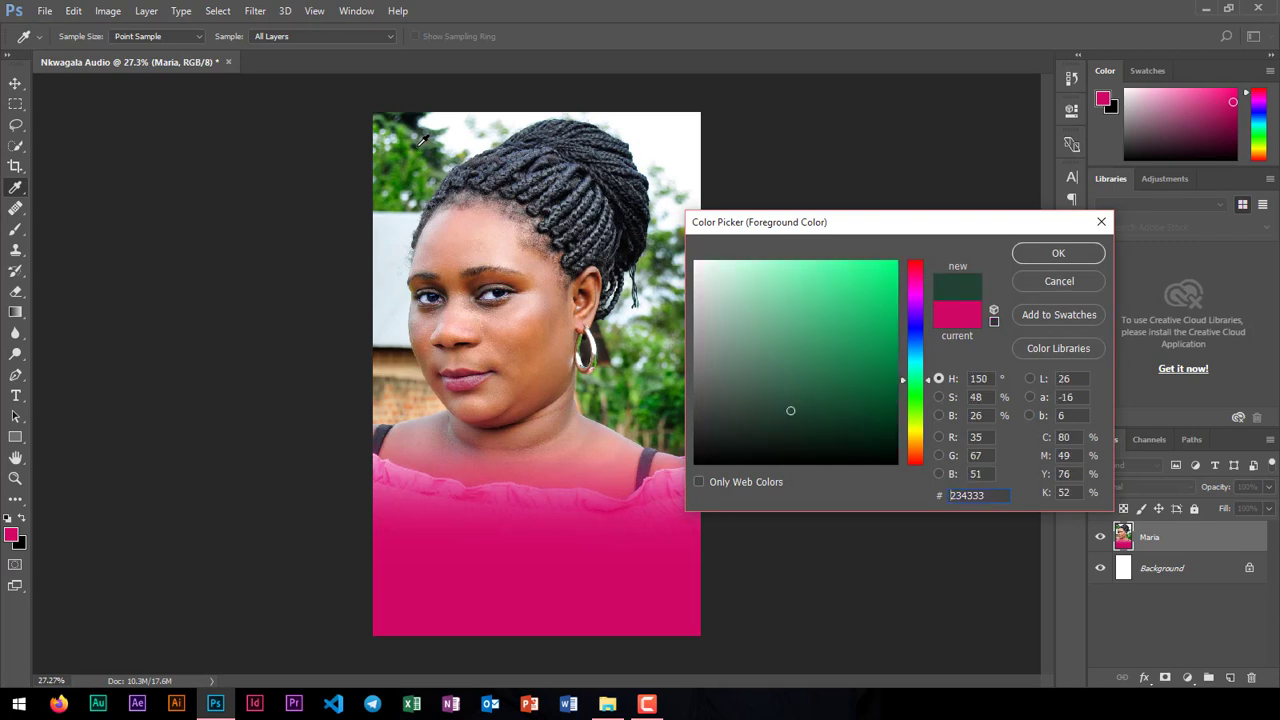
click(417, 120)
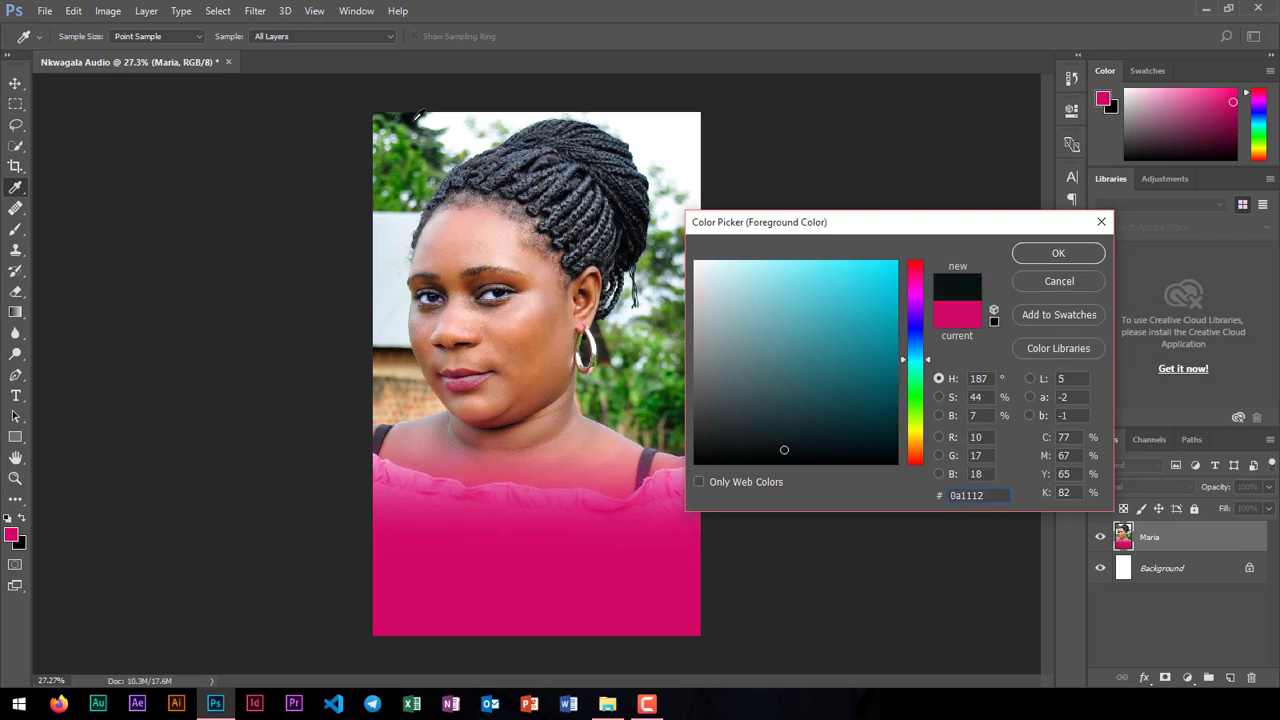
click(393, 168)
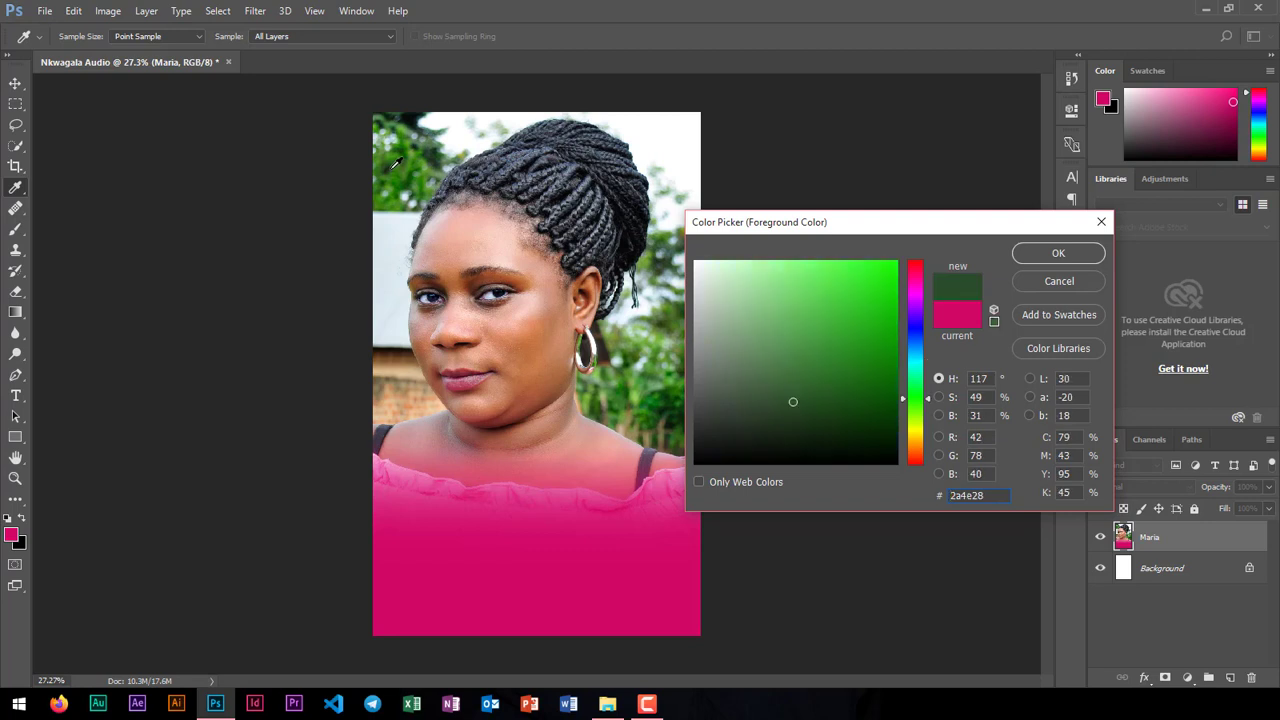
click(392, 165)
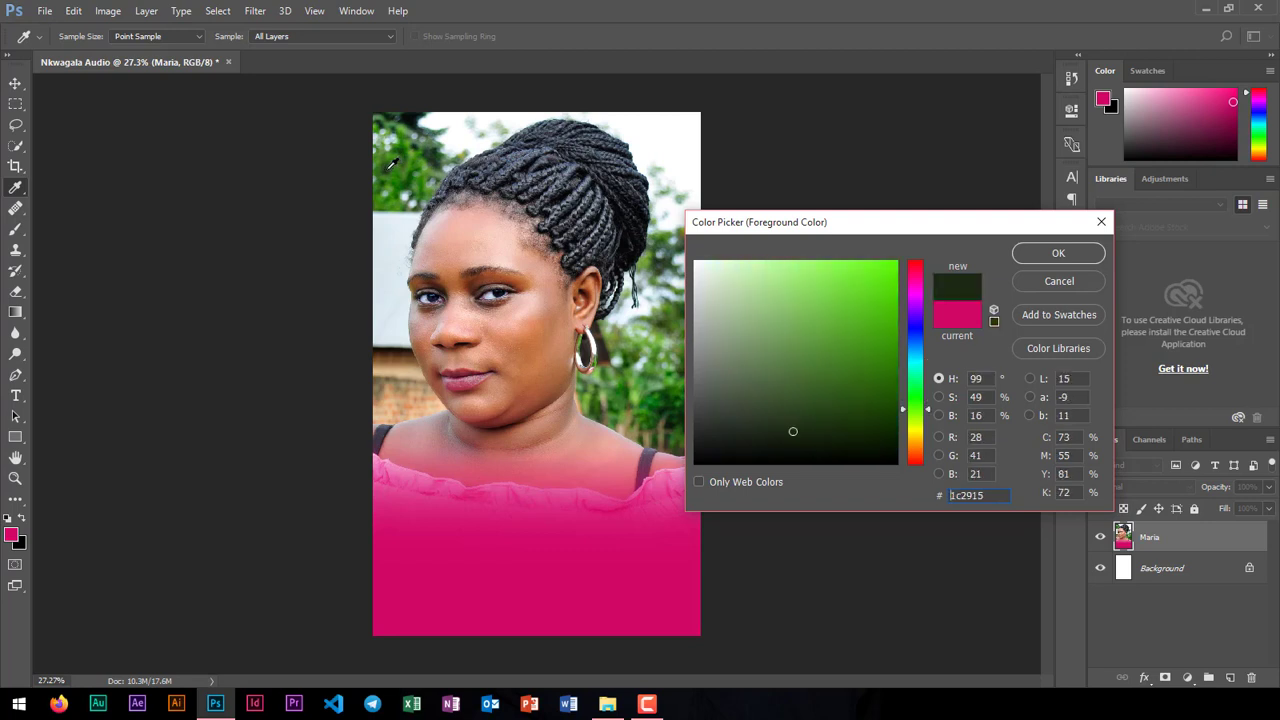
click(1042, 253)
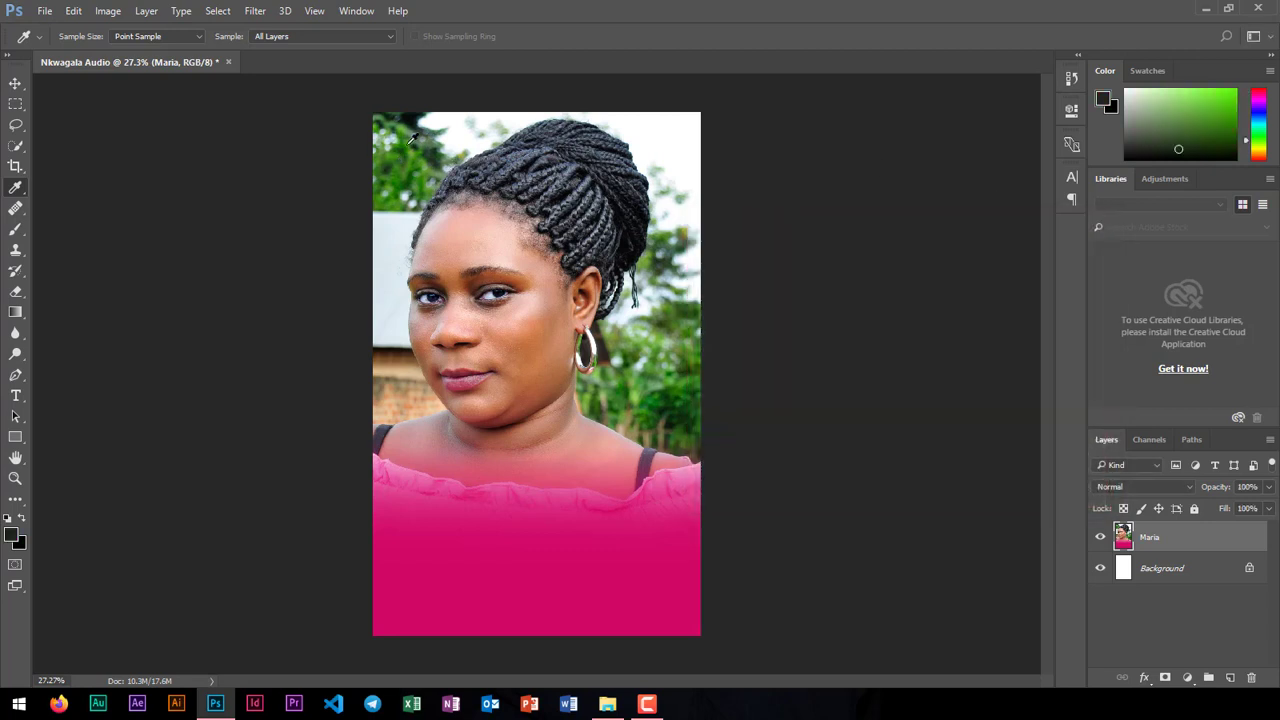
Step: Darken the photo's upper-left corner with overlapping diagonal green-to-transparent gradients, undoing the horizontal one that covers part of the face
click(15, 314)
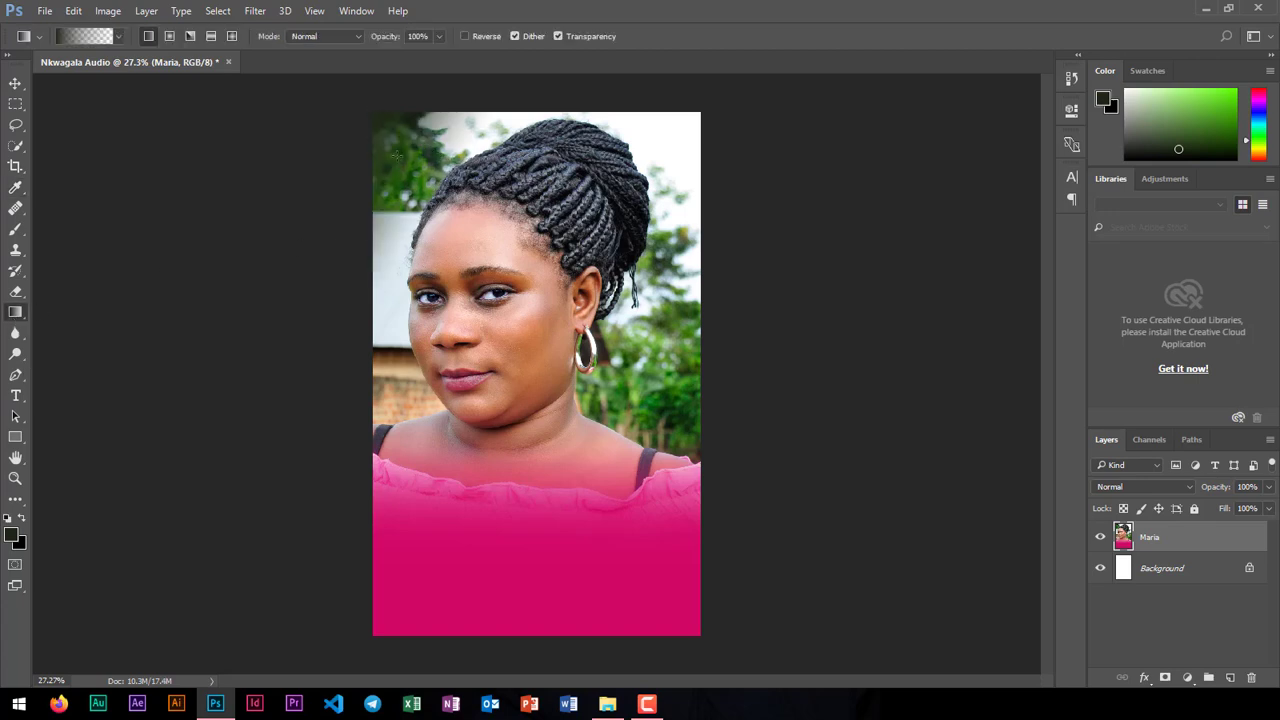
drag(392, 145, 468, 141)
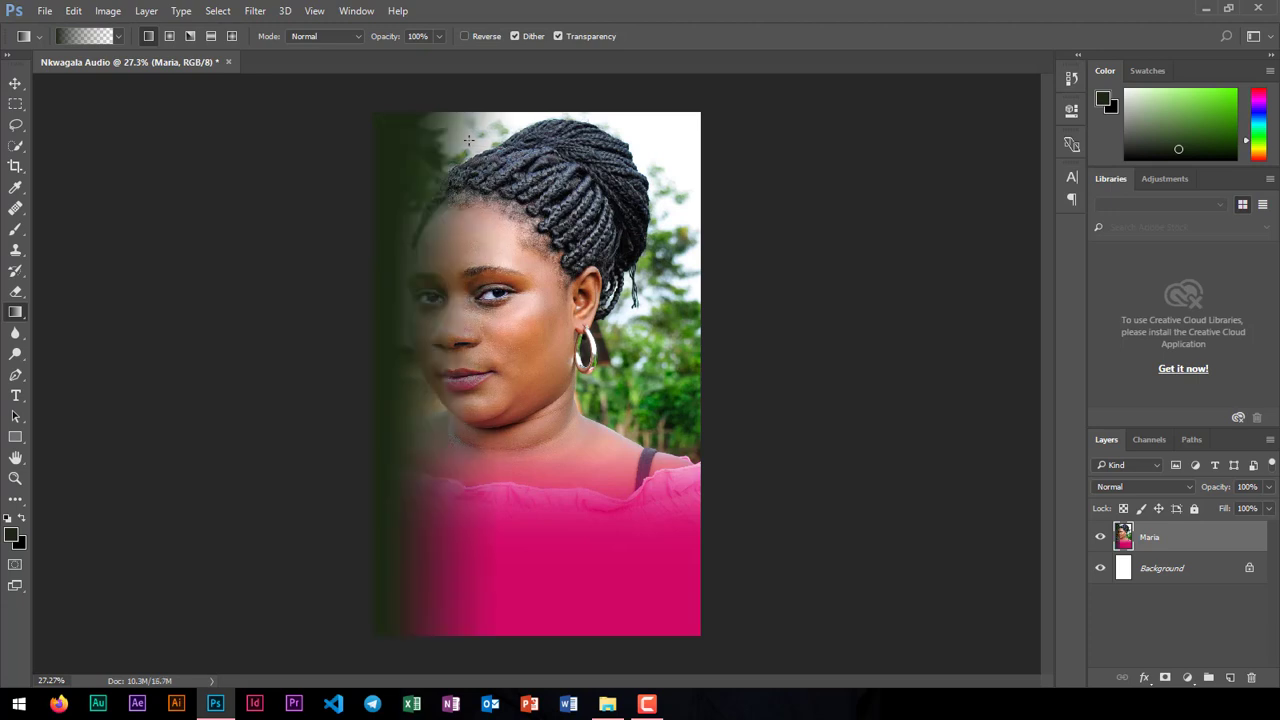
key(ctrl+z)
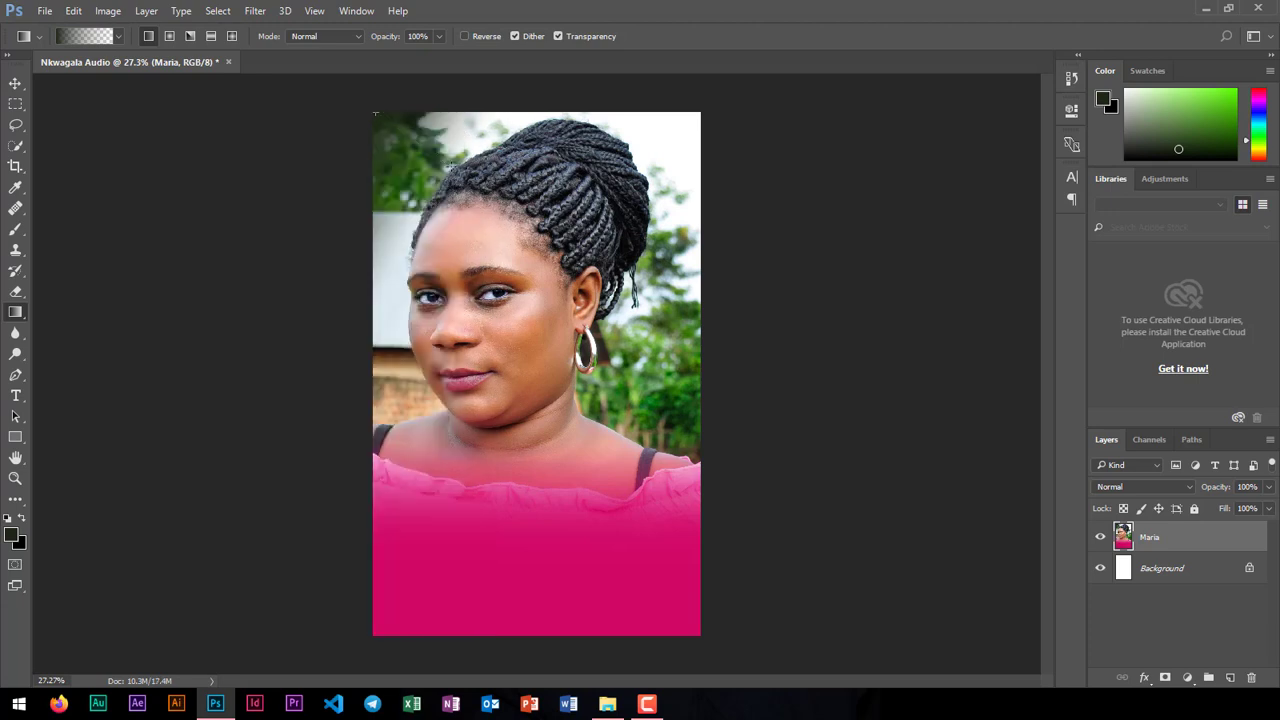
mouse_move(375, 114)
mouse_down()
mouse_move(446, 164)
mouse_move(435, 162)
mouse_up()
drag(373, 107, 510, 210)
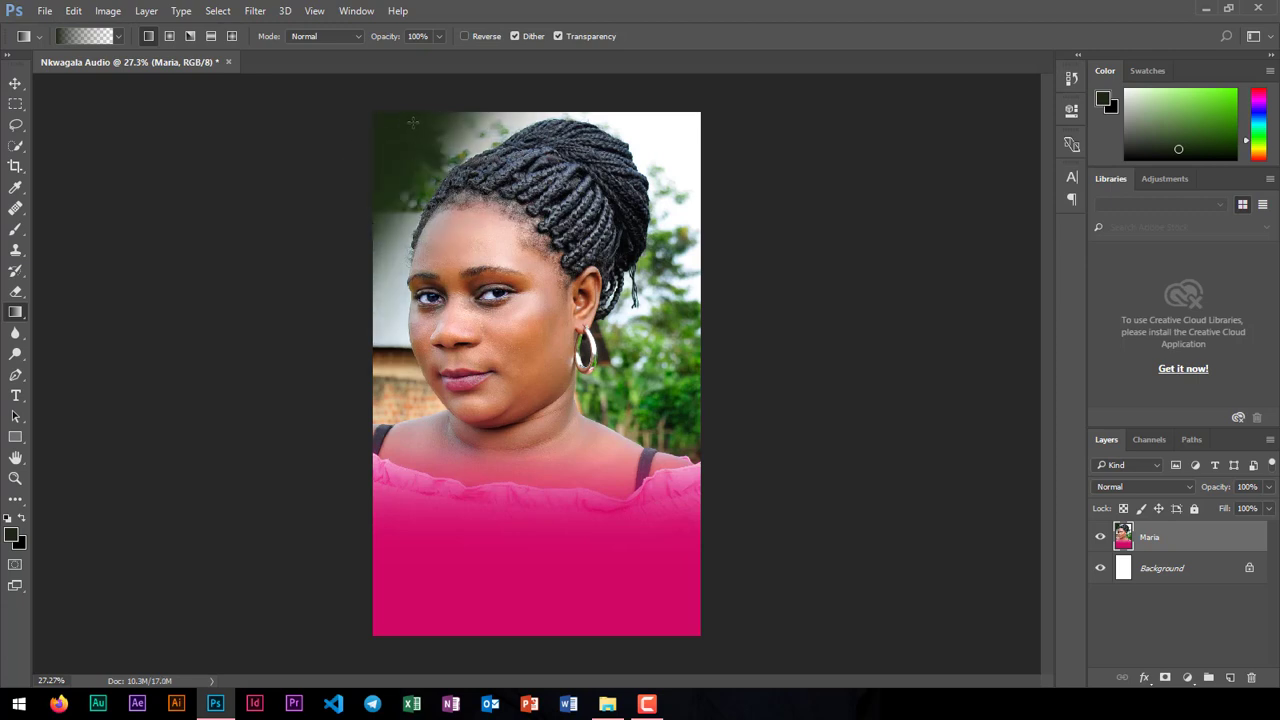
drag(441, 121, 538, 150)
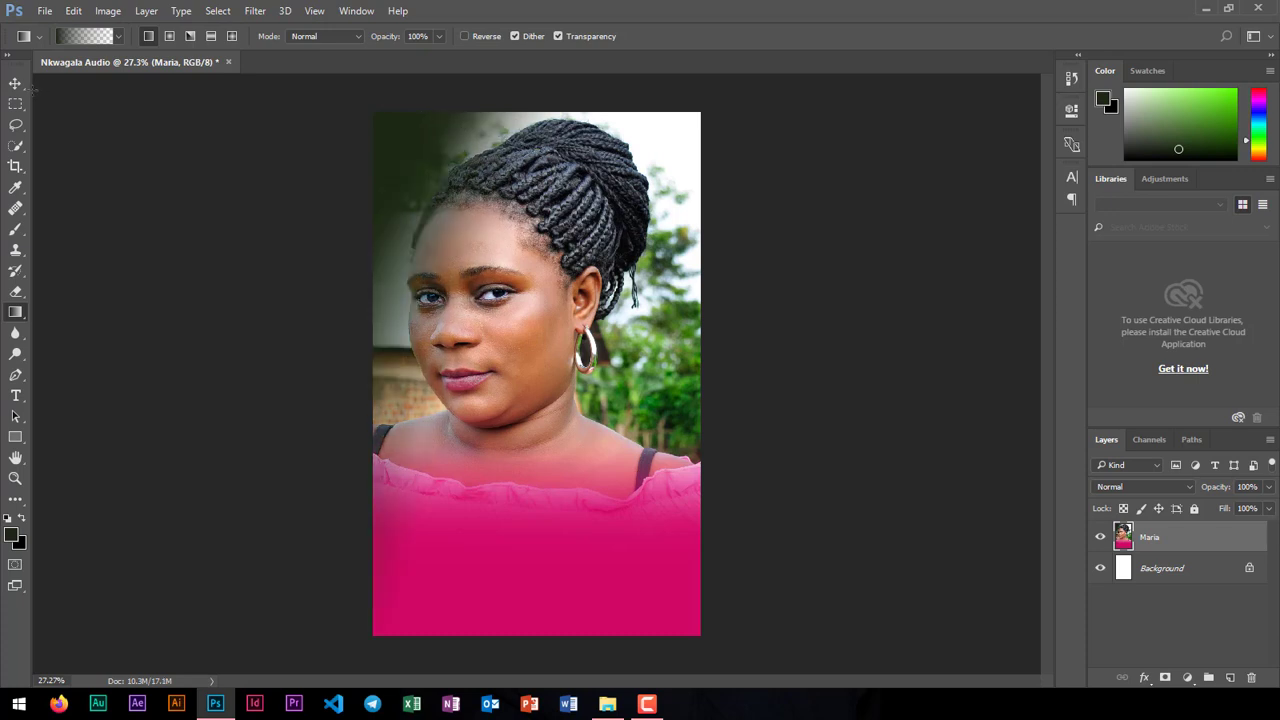
Step: Add the text "Kanel Media" in Century Gothic Bold on the darkened upper-left corner of the photo
click(15, 84)
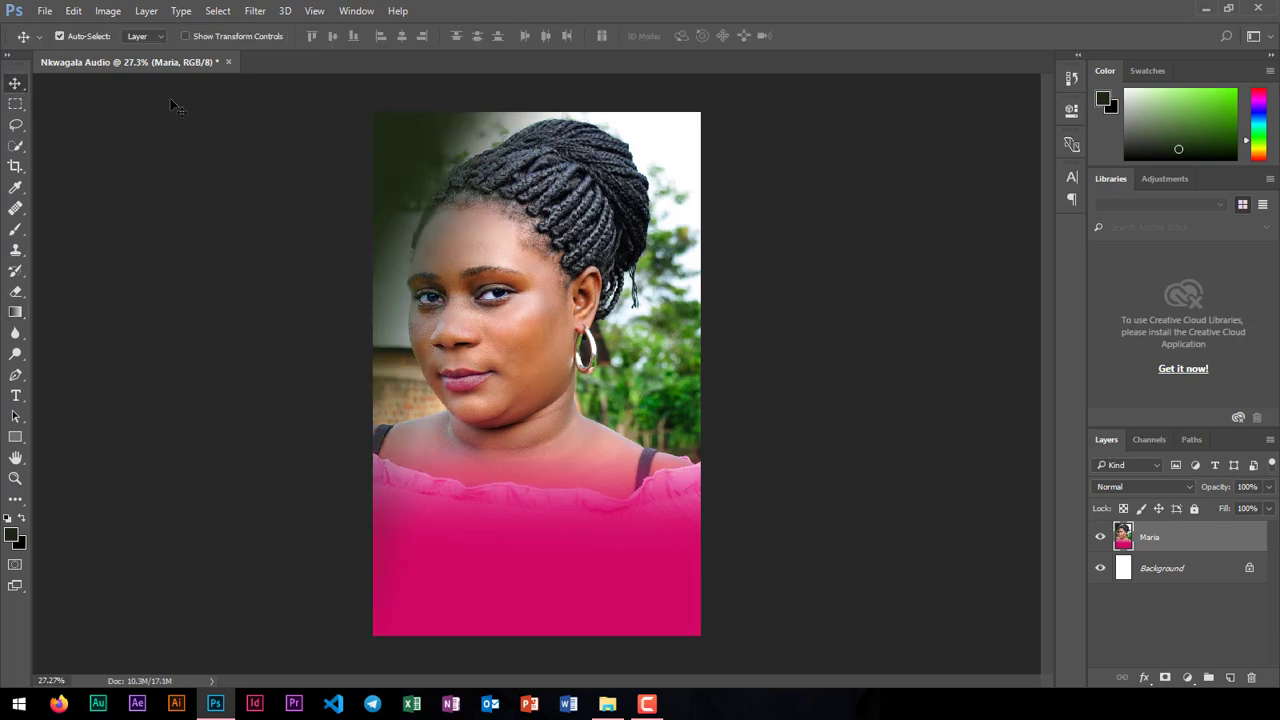
click(15, 396)
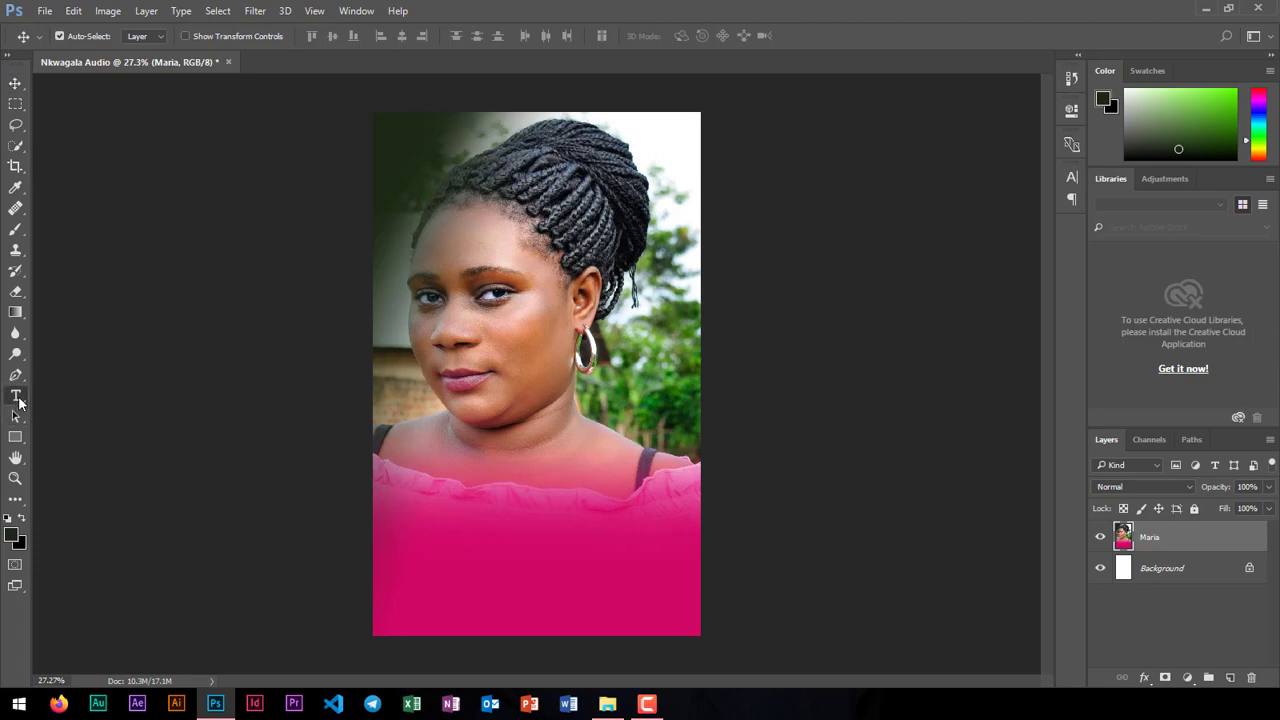
click(403, 143)
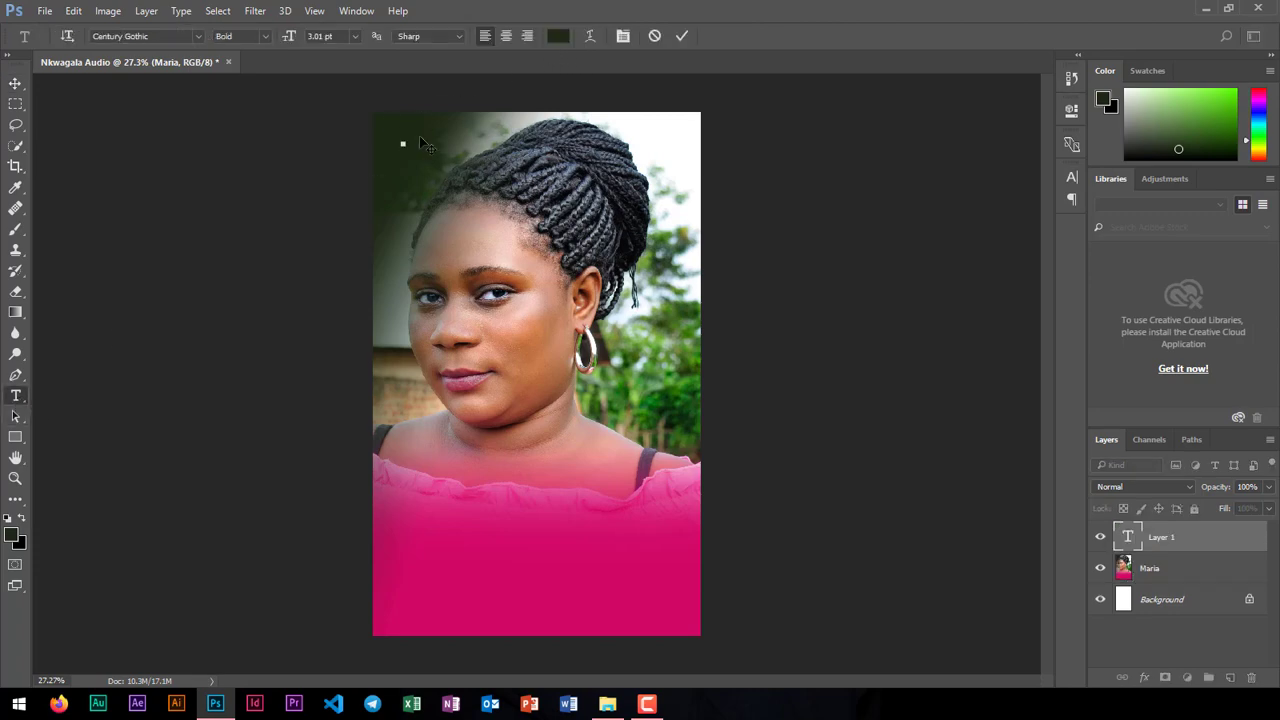
scroll(382, 115, up, 14)
scroll(383, 112, up, 3)
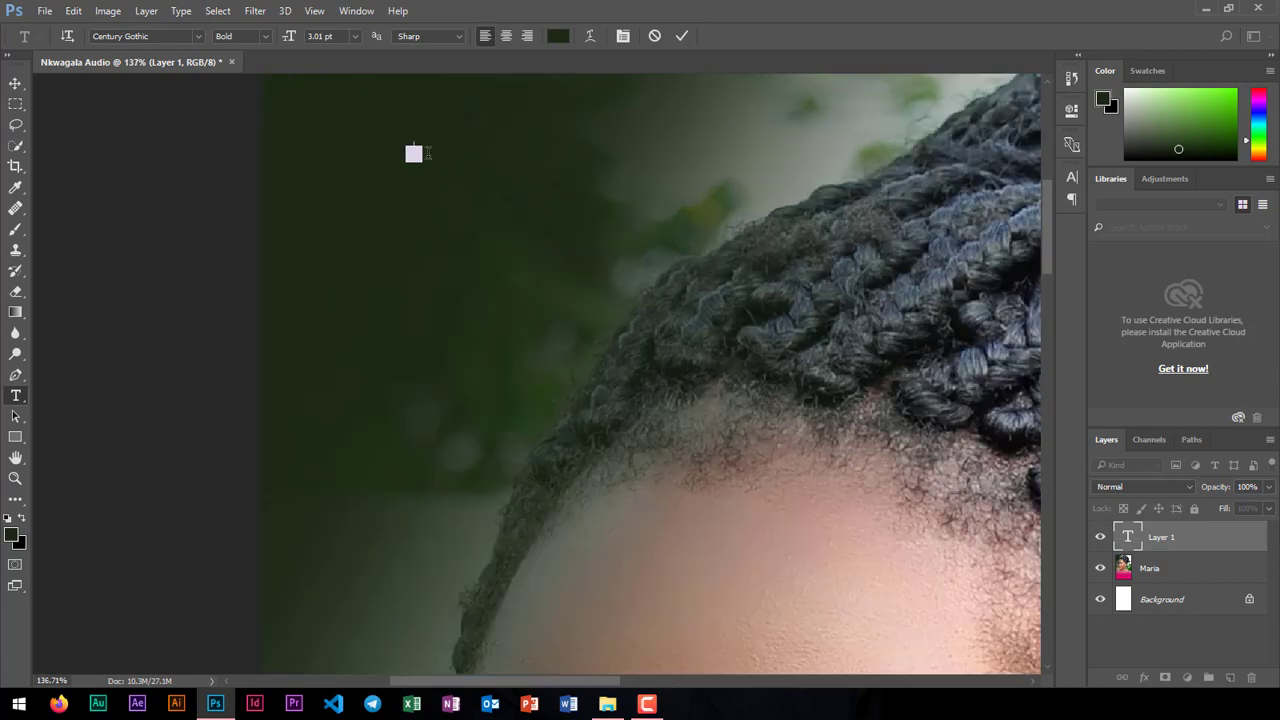
key(BackSpace)
click(15, 84)
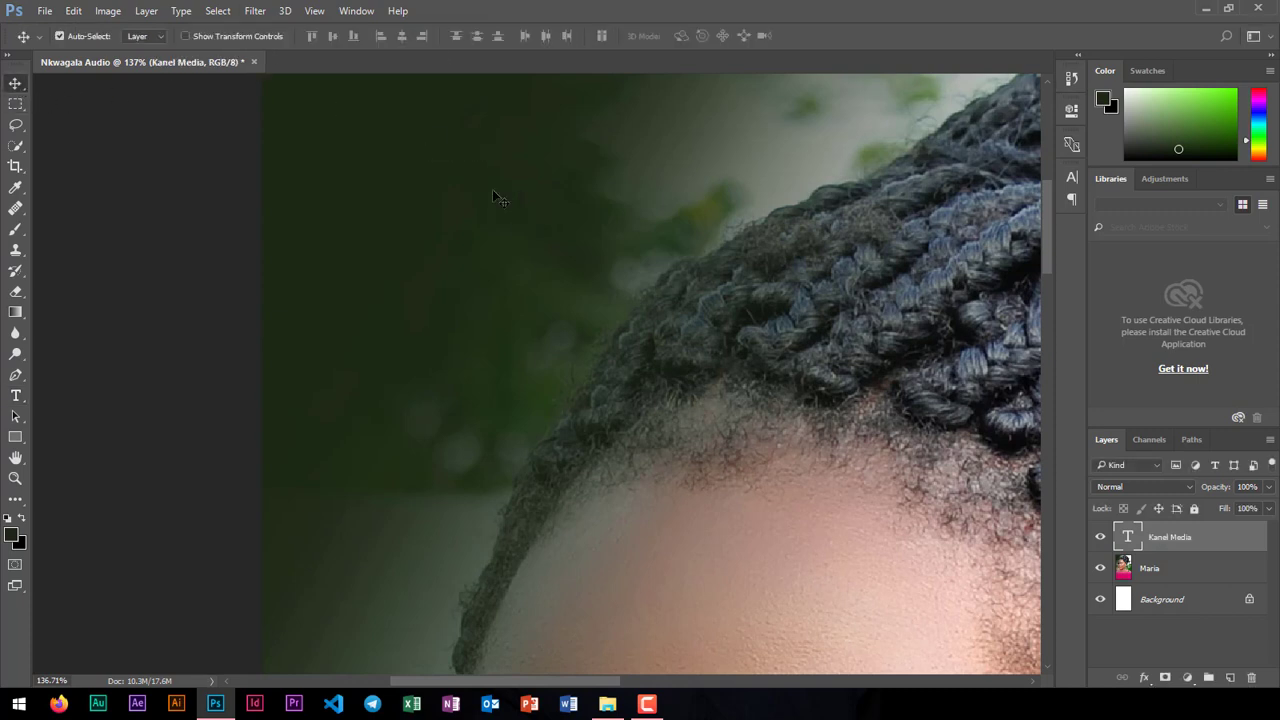
Step: Set the color of the "Kanel Media" text to white (ffffff)
click(1071, 180)
click(1071, 180)
click(1071, 180)
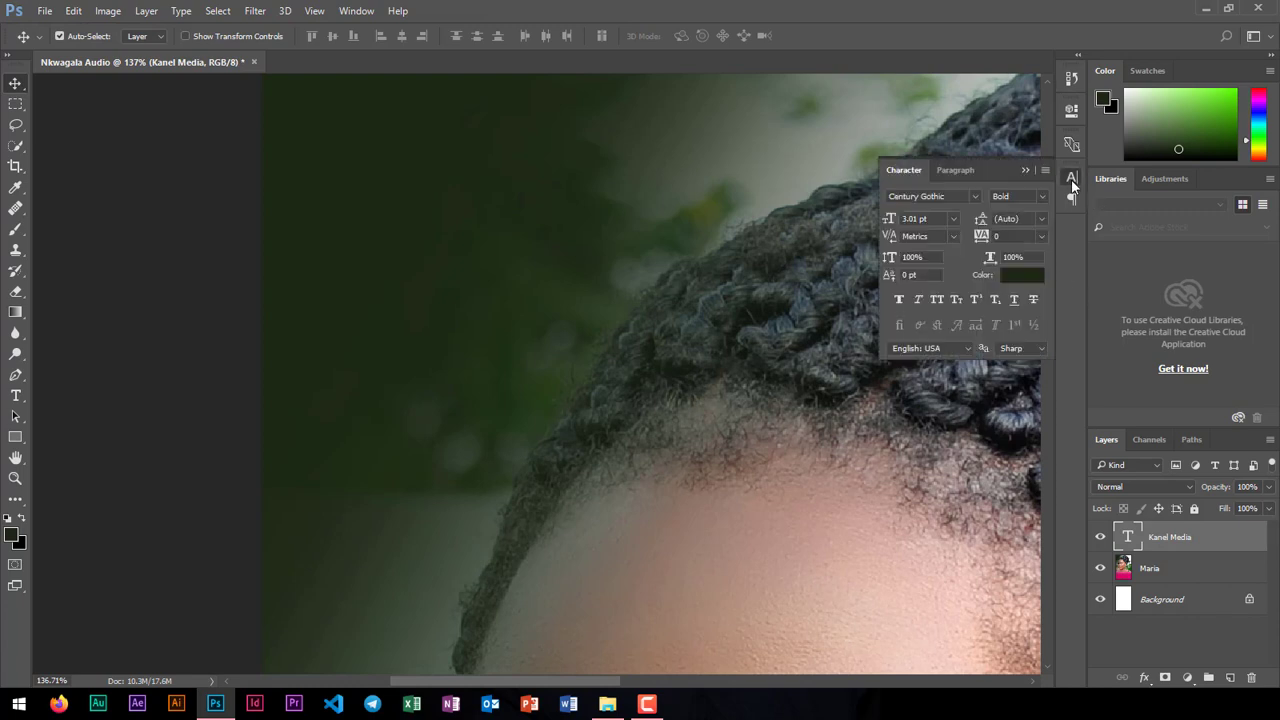
click(1020, 276)
text(ffffff)
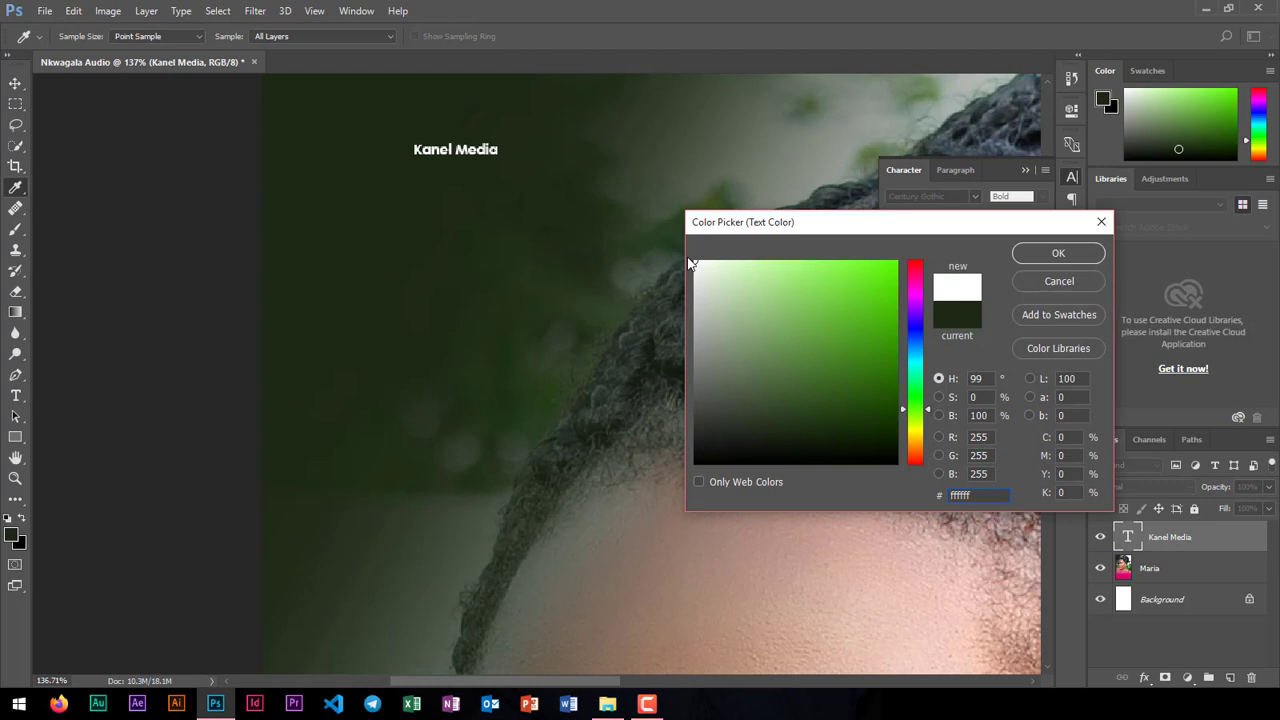
click(1058, 253)
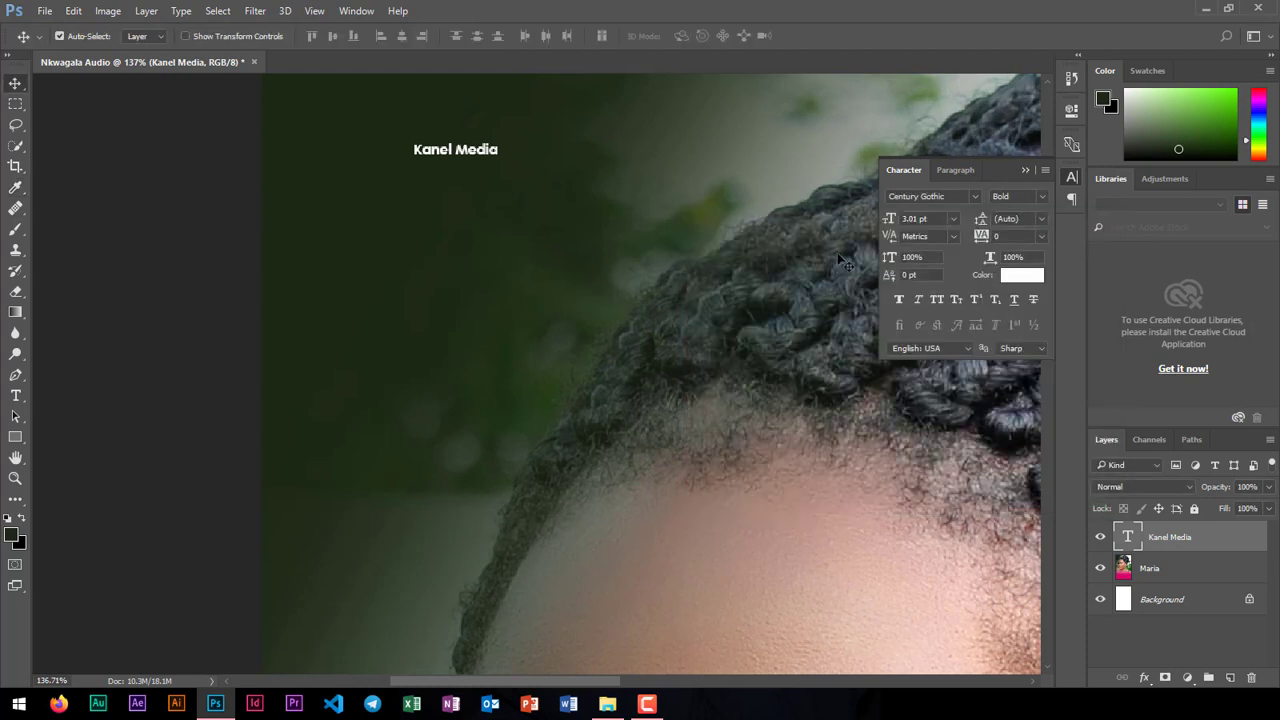
Step: Enlarge the "Kanel Media" text to 8.01 pt and move it closer to the photo's upper-left corner
click(890, 222)
drag(890, 220, 895, 220)
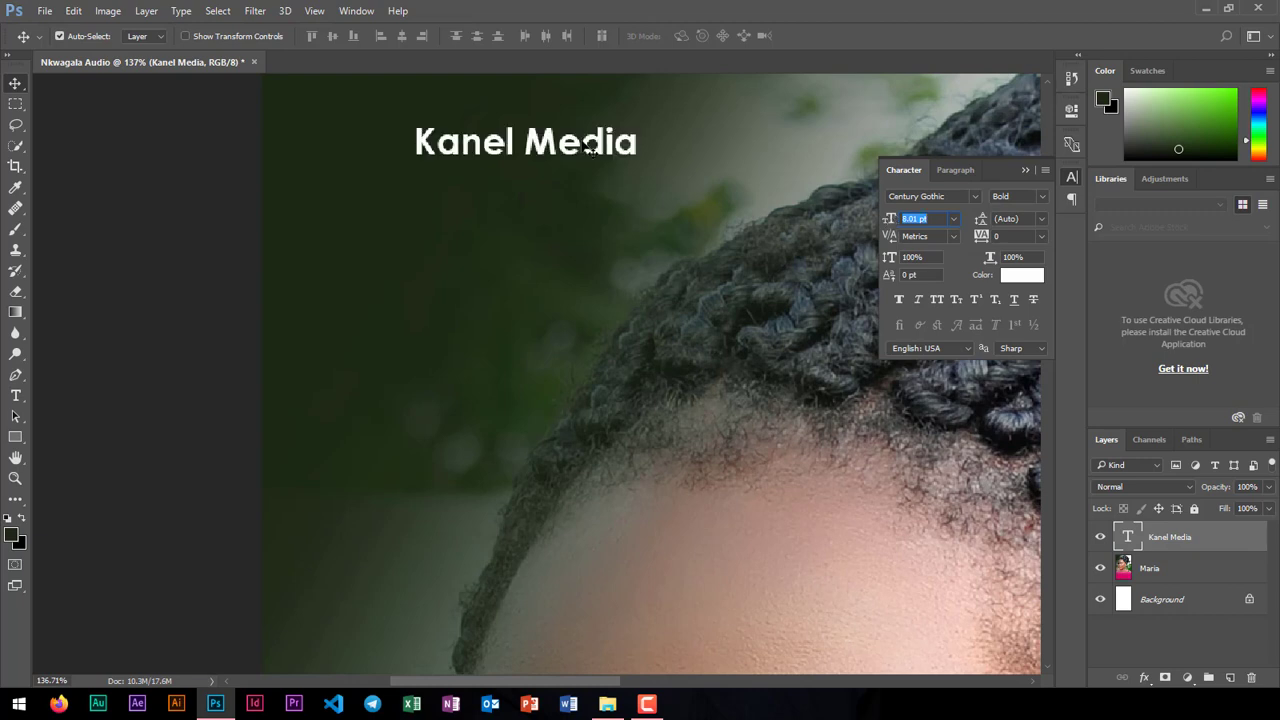
drag(512, 155, 455, 157)
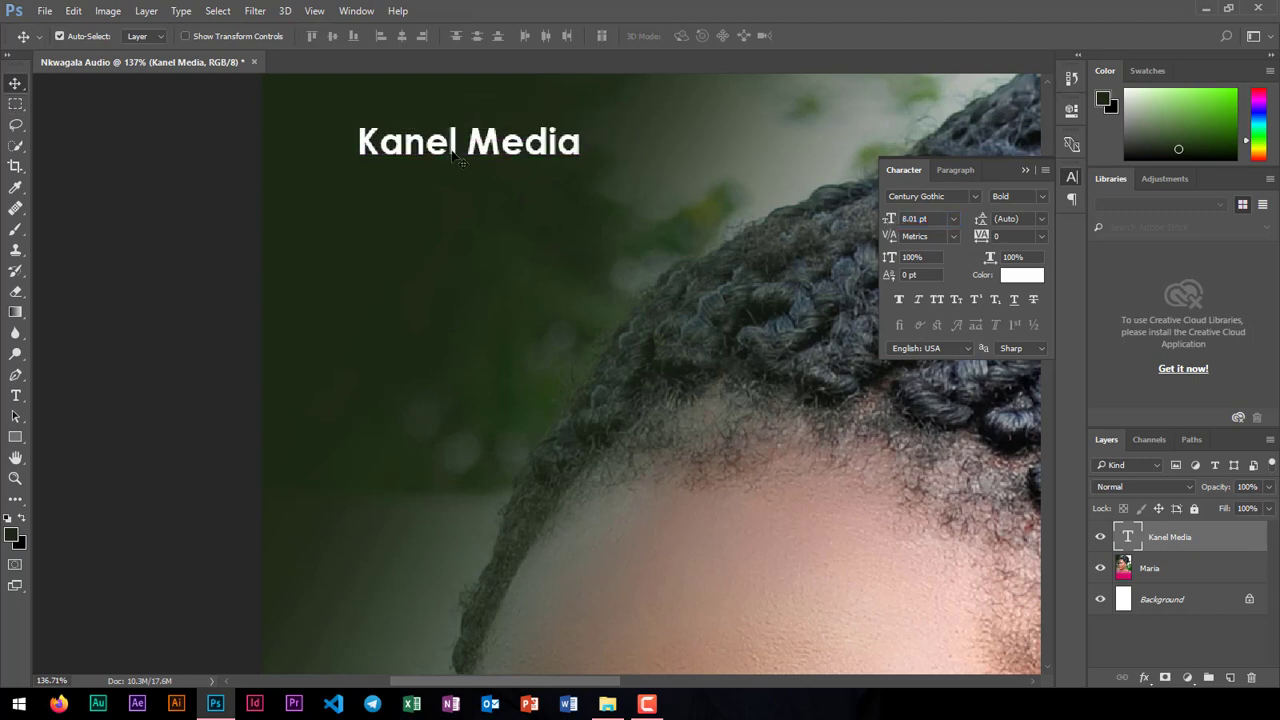
click(1025, 170)
scroll(654, 214, down, 3)
scroll(654, 212, down, 2)
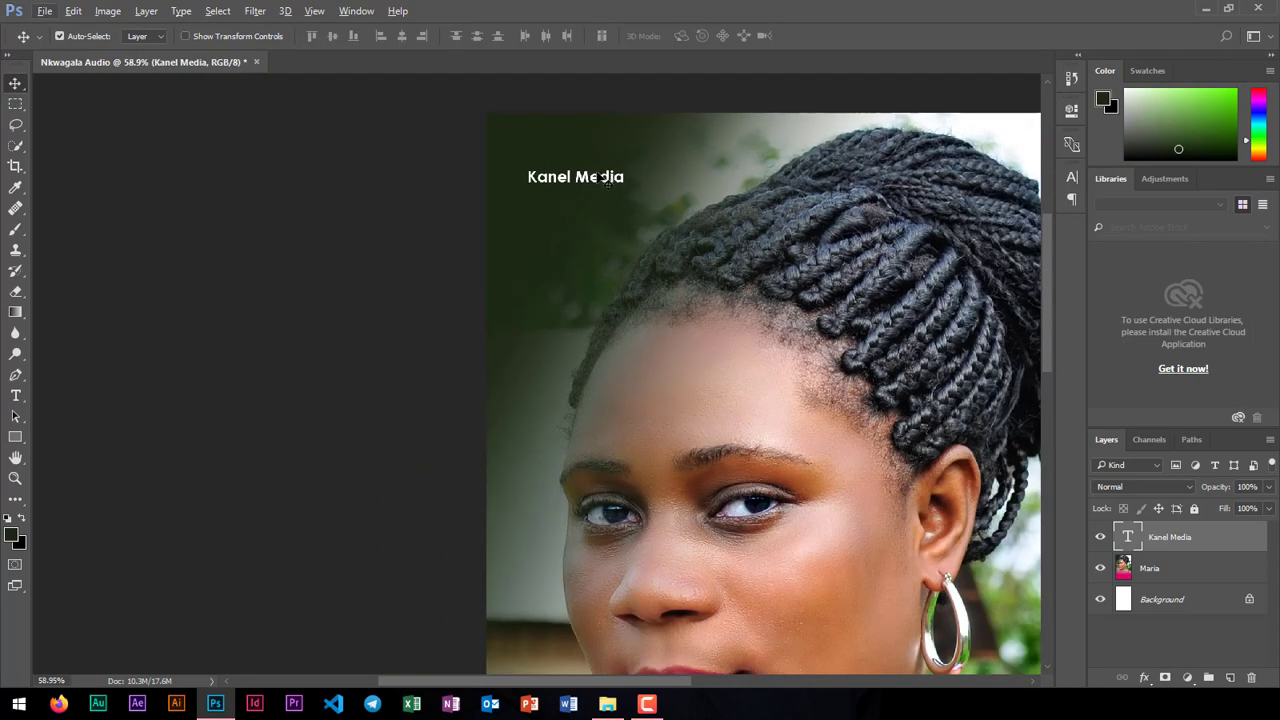
scroll(600, 177, up, 5)
scroll(626, 200, down, 5)
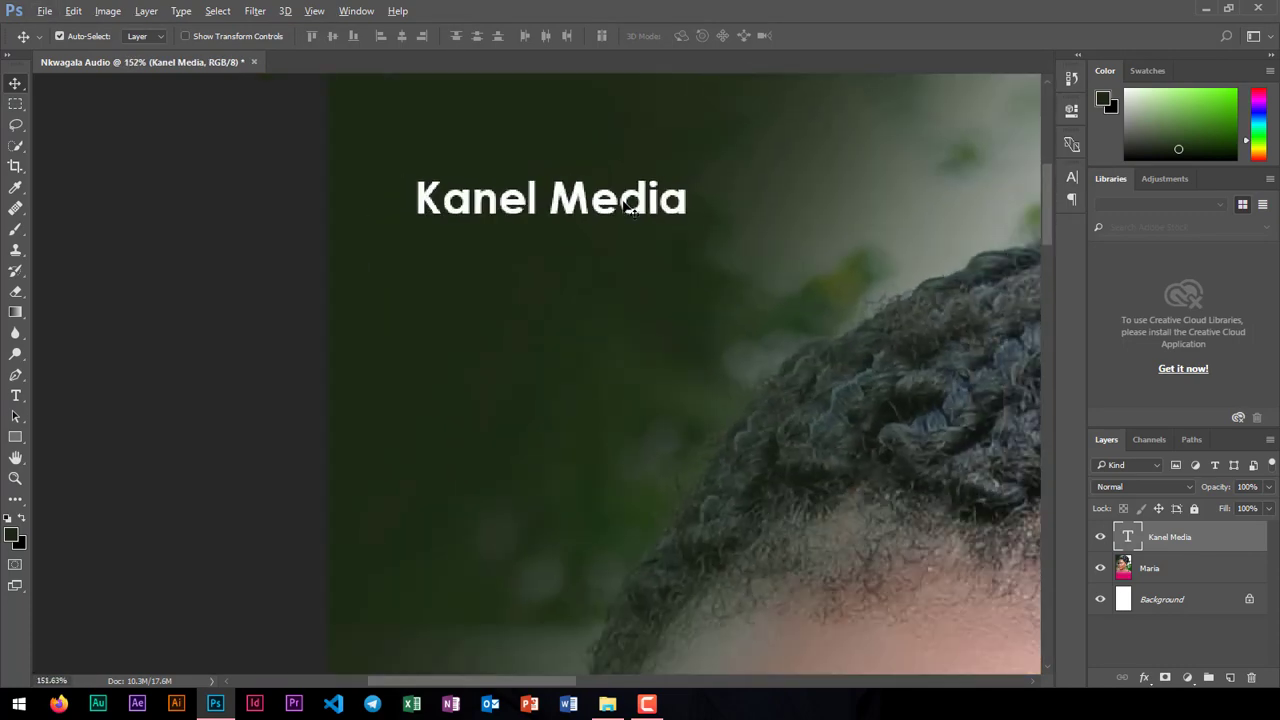
scroll(626, 201, down, 1)
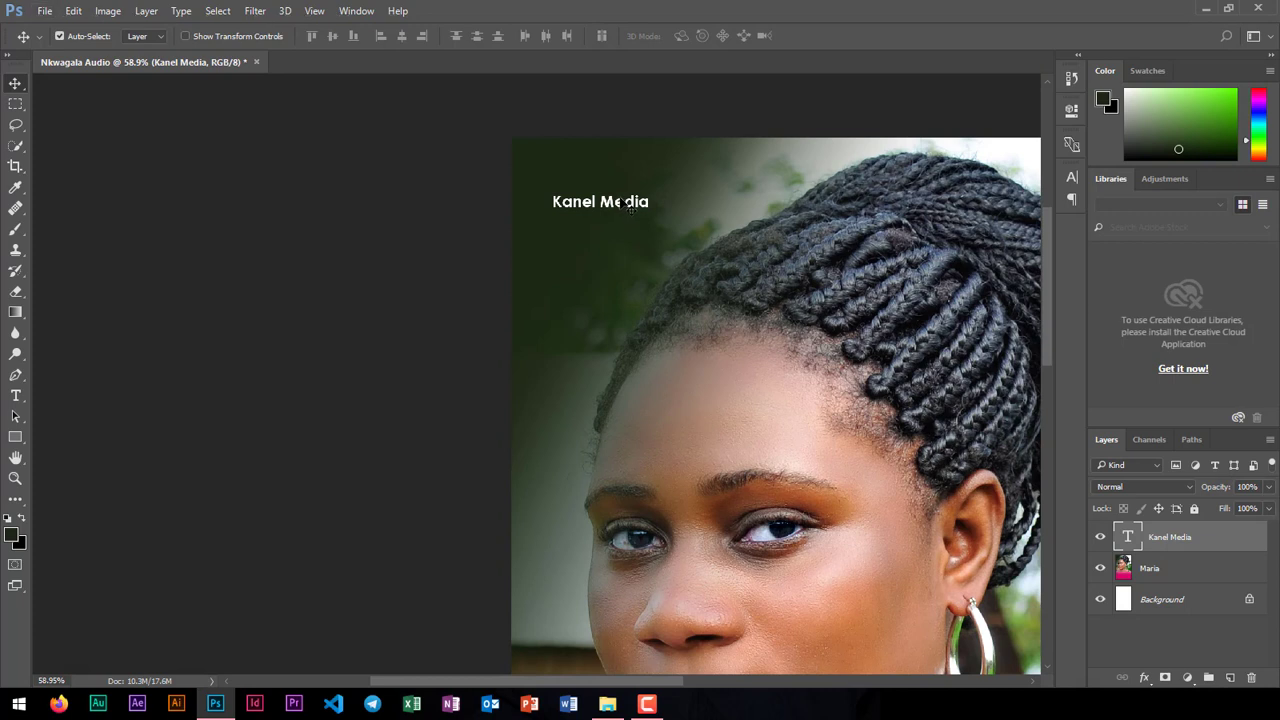
drag(626, 201, 619, 181)
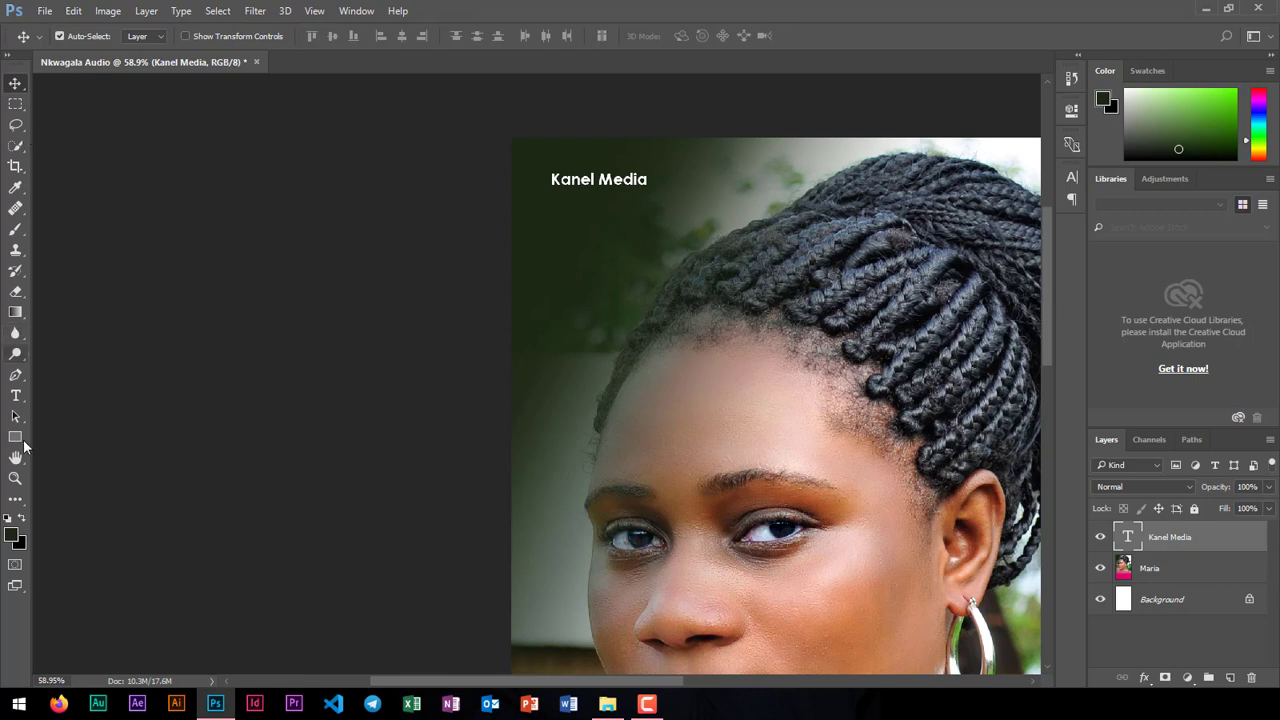
Step: Draw a horizontal line shape about 334 px long with 1 px weight just below the "Kanel Media" text
drag(20, 438, 100, 501)
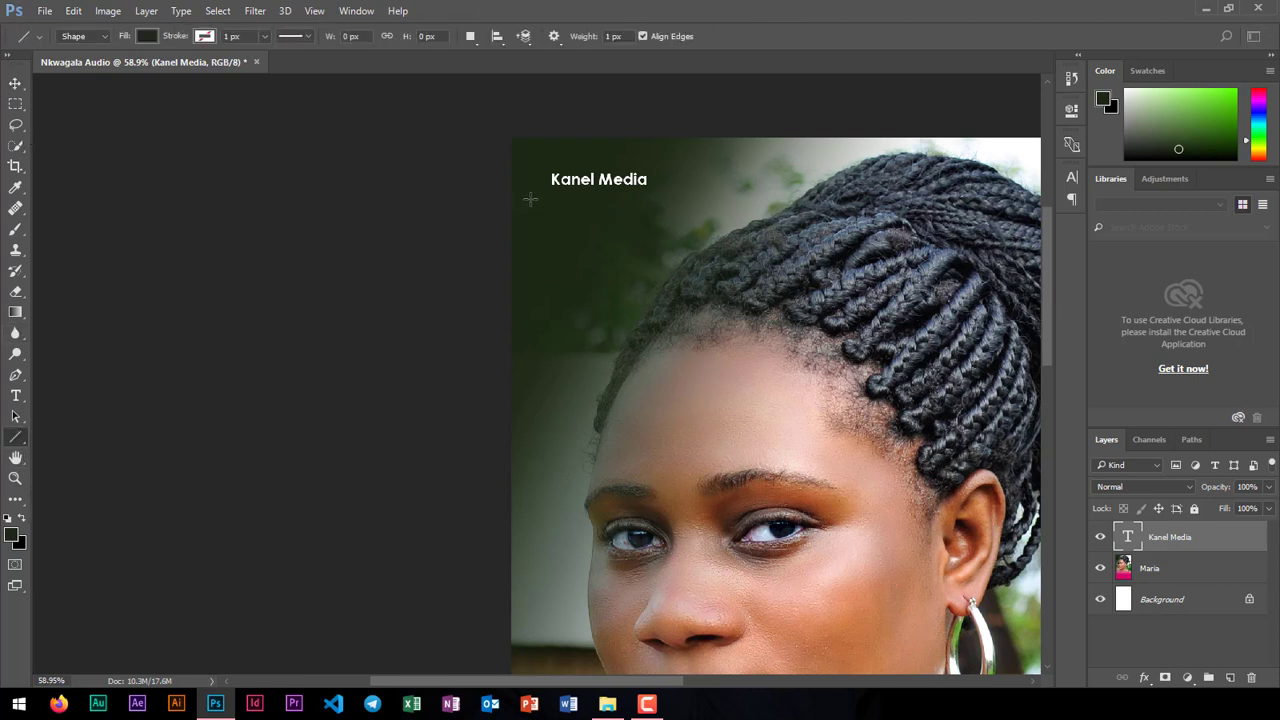
drag(530, 199, 688, 199)
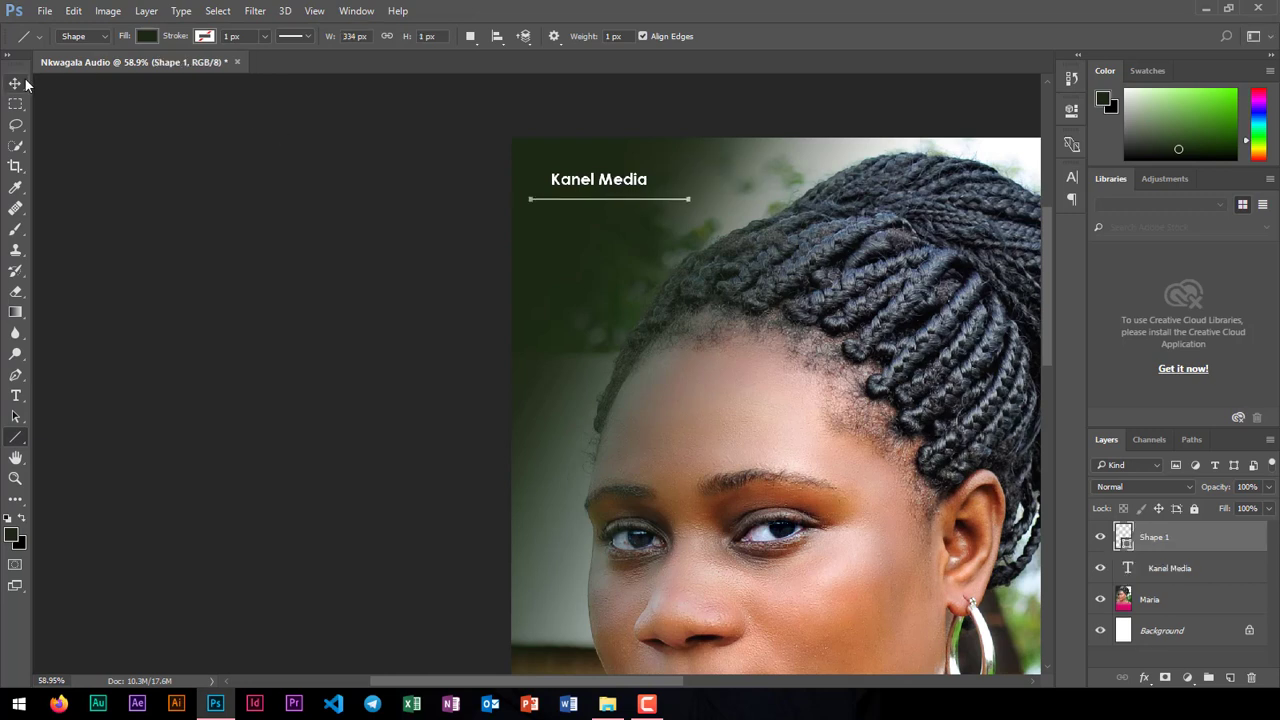
Step: Change the fill color of the line below the "Kanel Media" text to white
click(147, 40)
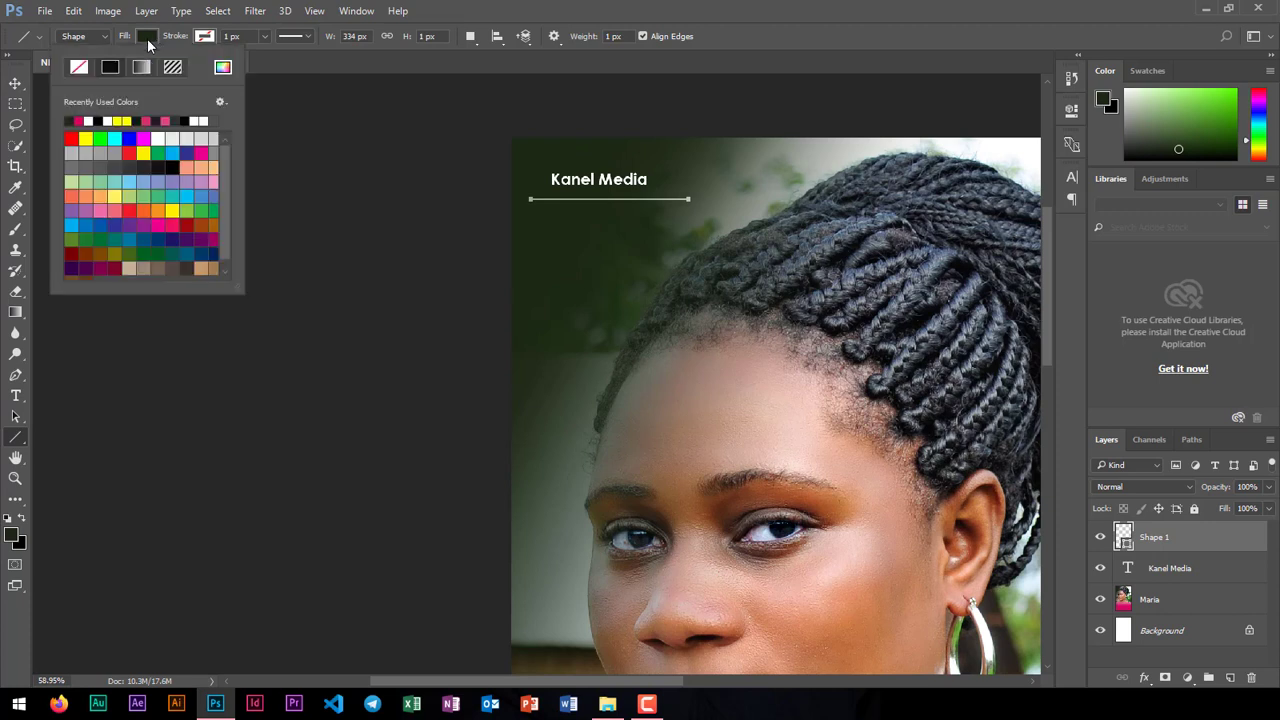
click(88, 137)
click(158, 138)
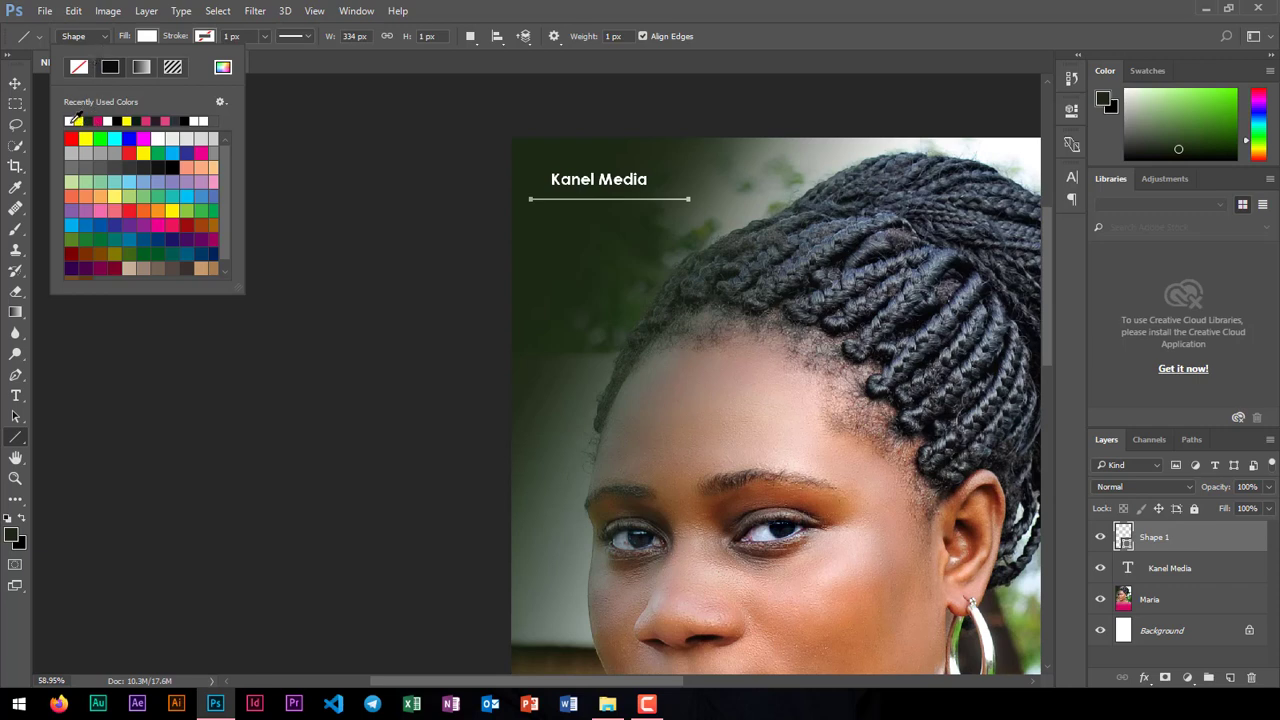
click(207, 121)
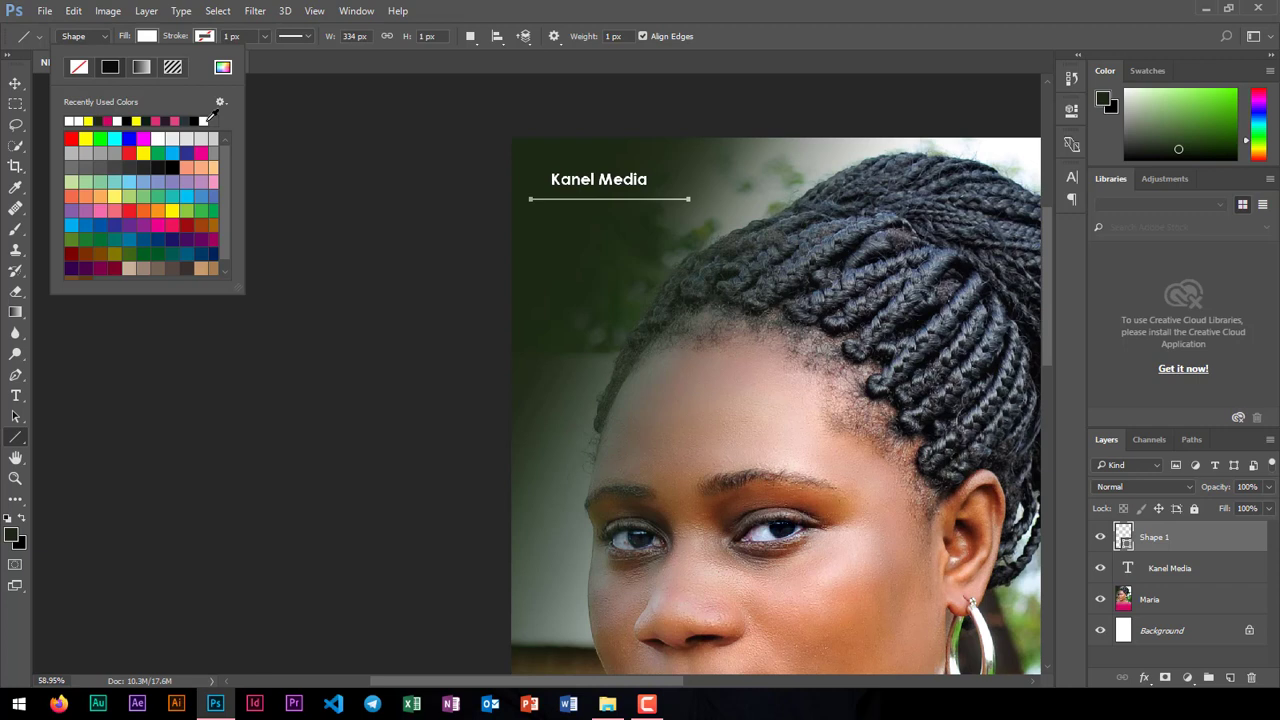
click(14, 85)
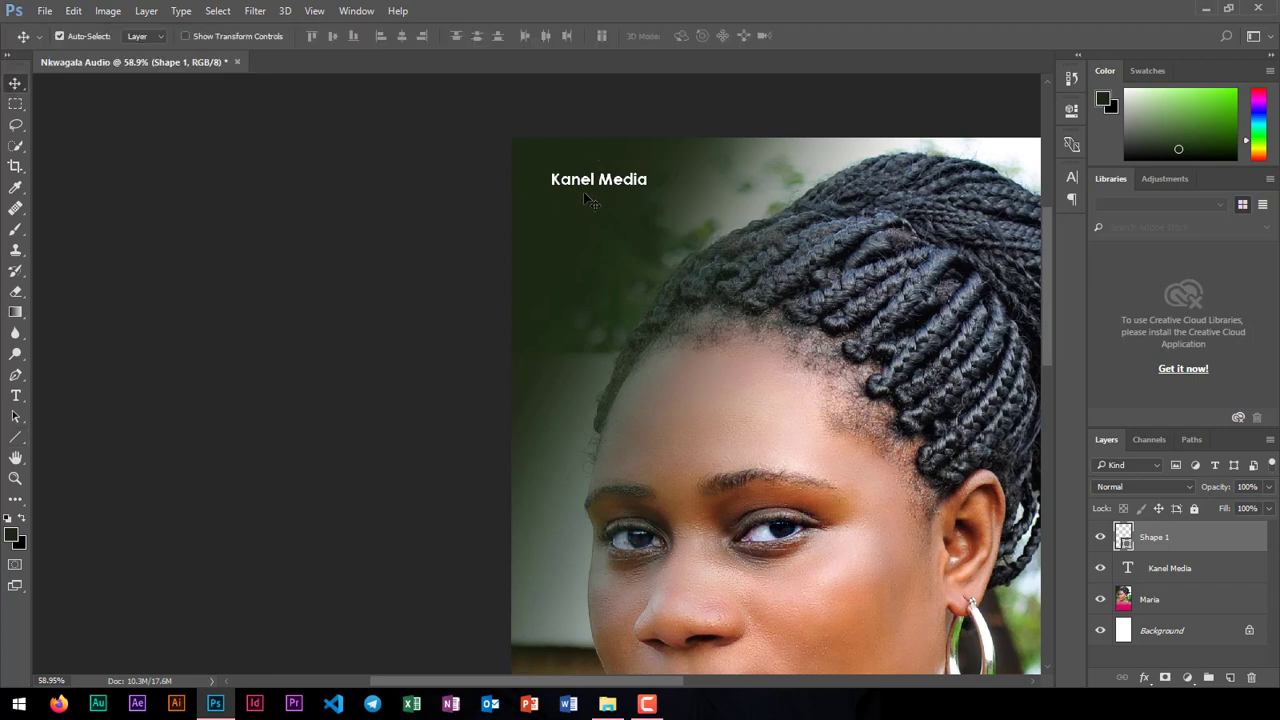
Step: Try to move the line below "Kanel Media", undo the accidental shift of the photo, and reselect the line's layer
click(1190, 540)
drag(600, 205, 595, 211)
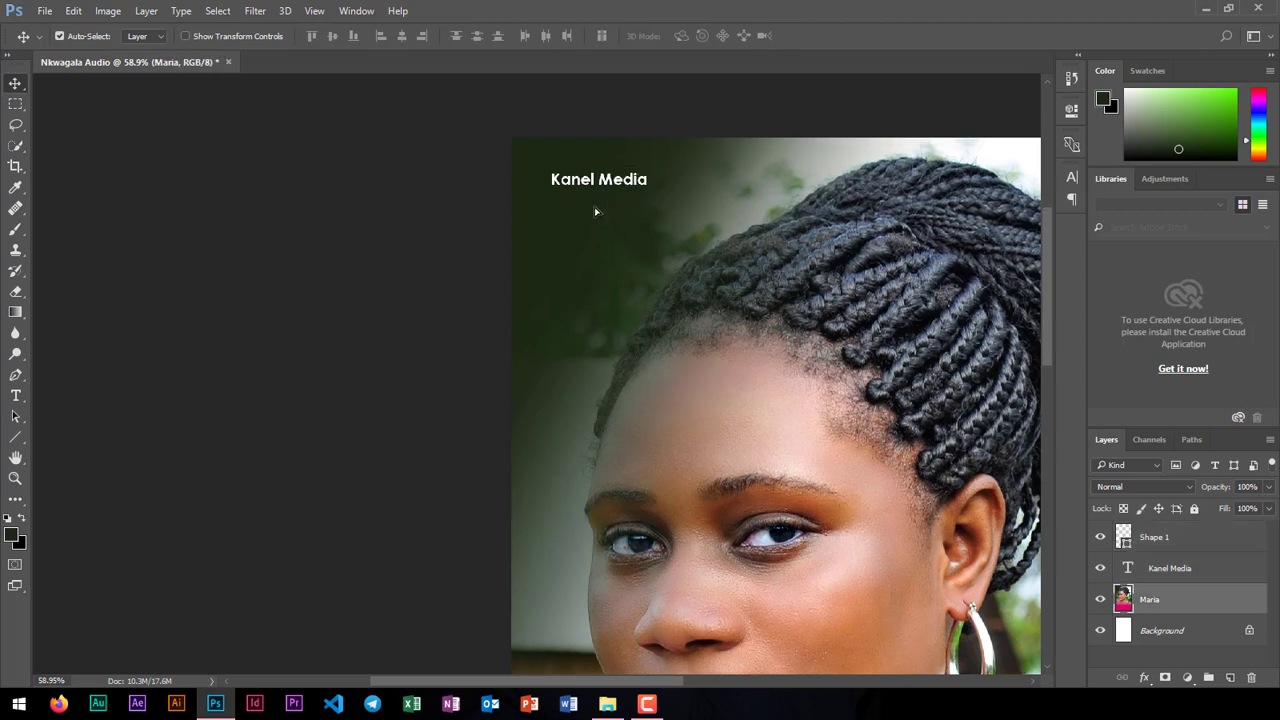
key(ctrl+z)
click(1172, 539)
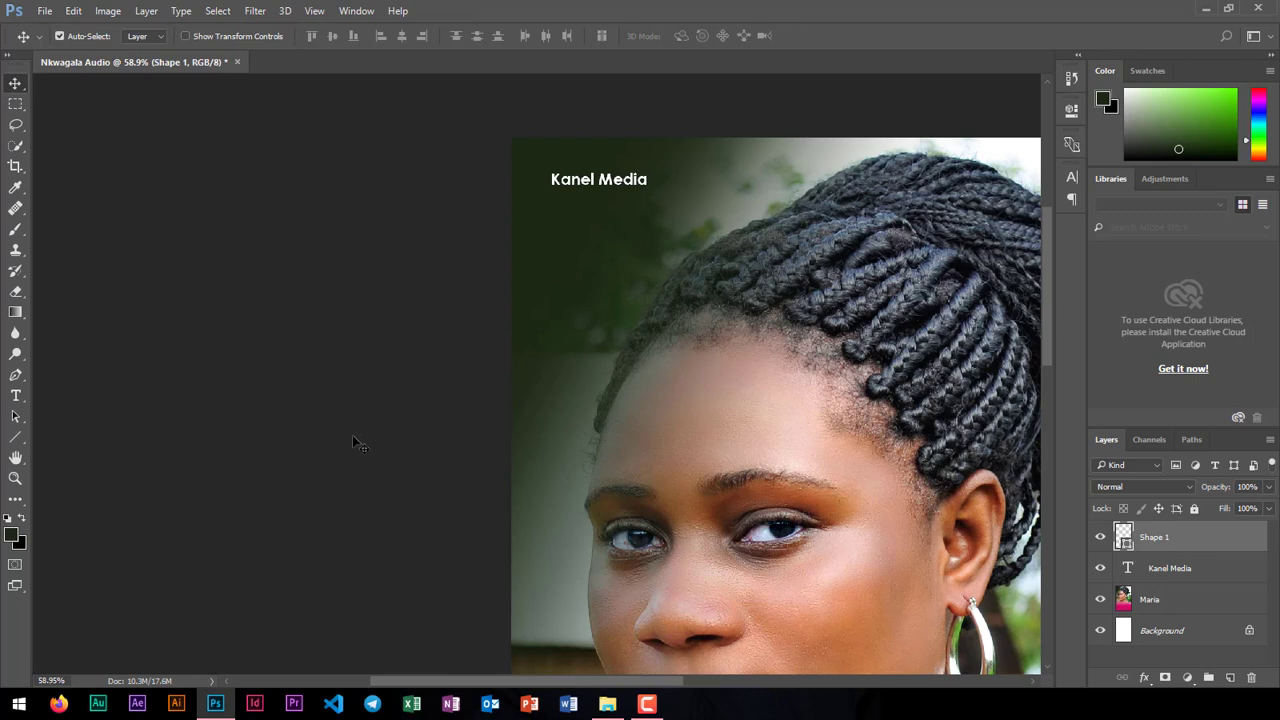
Step: Set the foreground color to white
click(1074, 111)
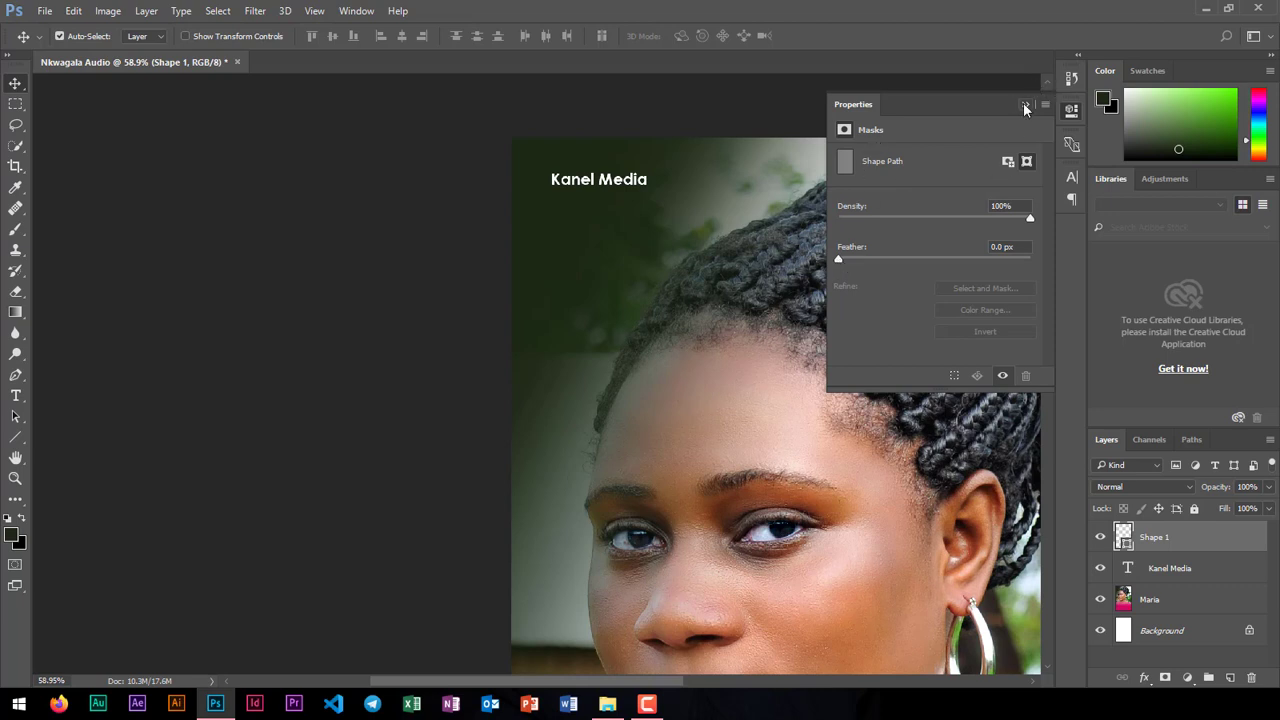
click(1131, 99)
drag(1133, 101, 1120, 86)
click(1025, 104)
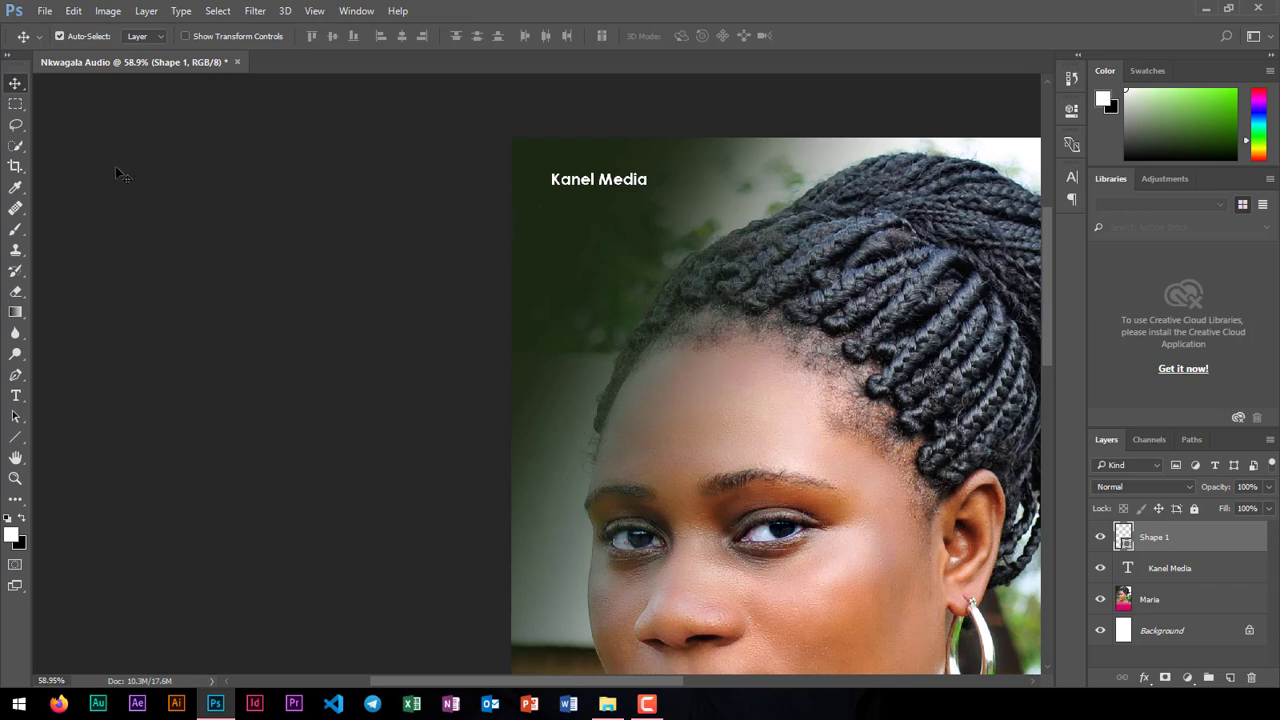
Step: Give the line below "Kanel Media" a white stroke and set its stroke width to 37.43 px
click(15, 437)
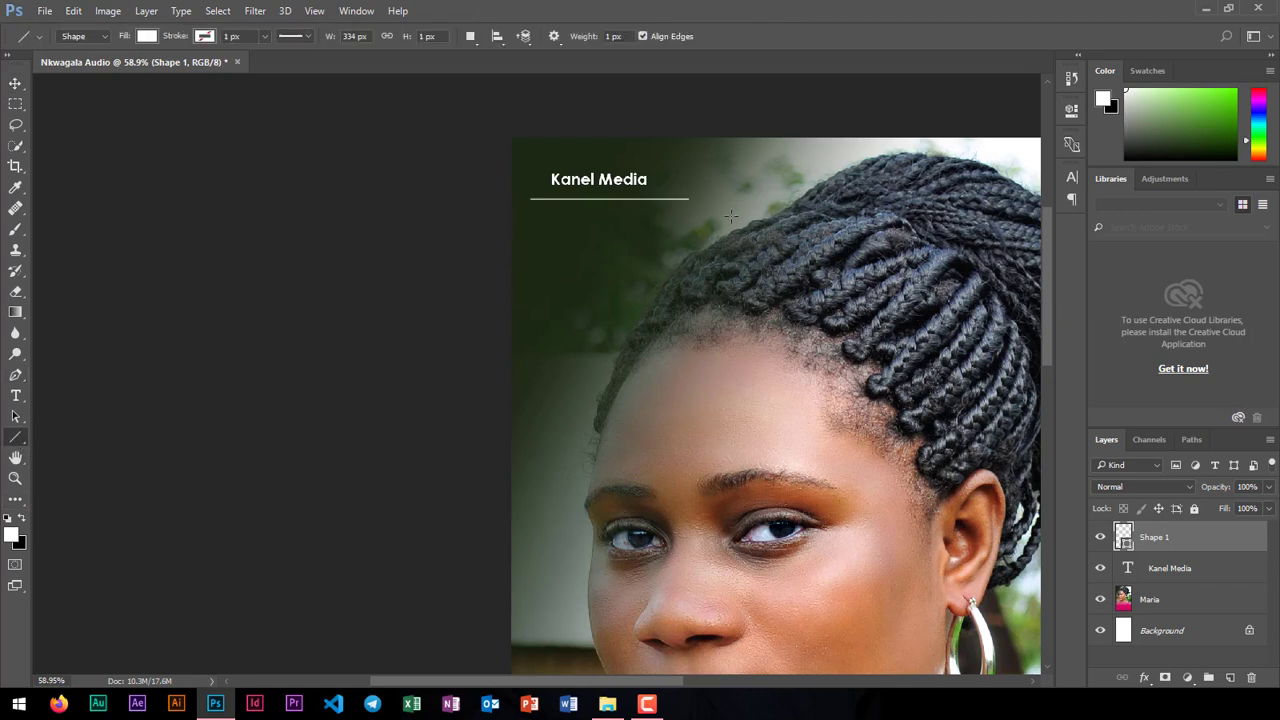
click(205, 36)
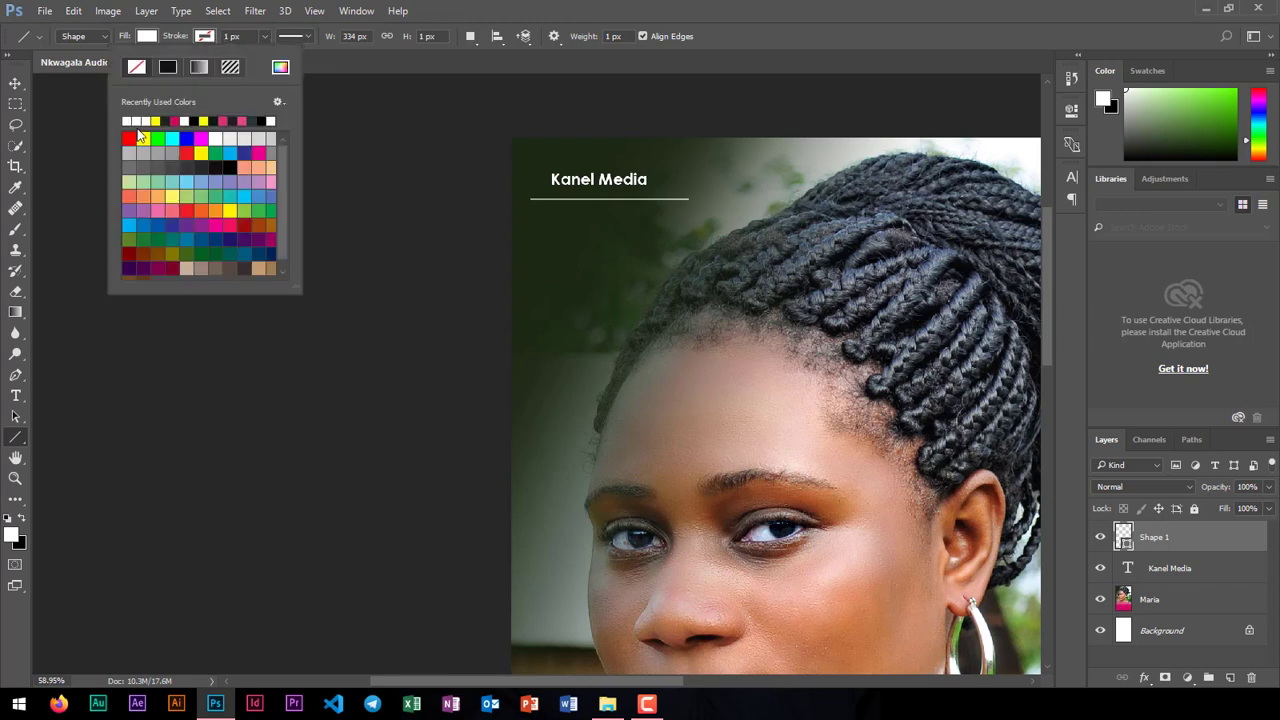
click(147, 121)
click(264, 36)
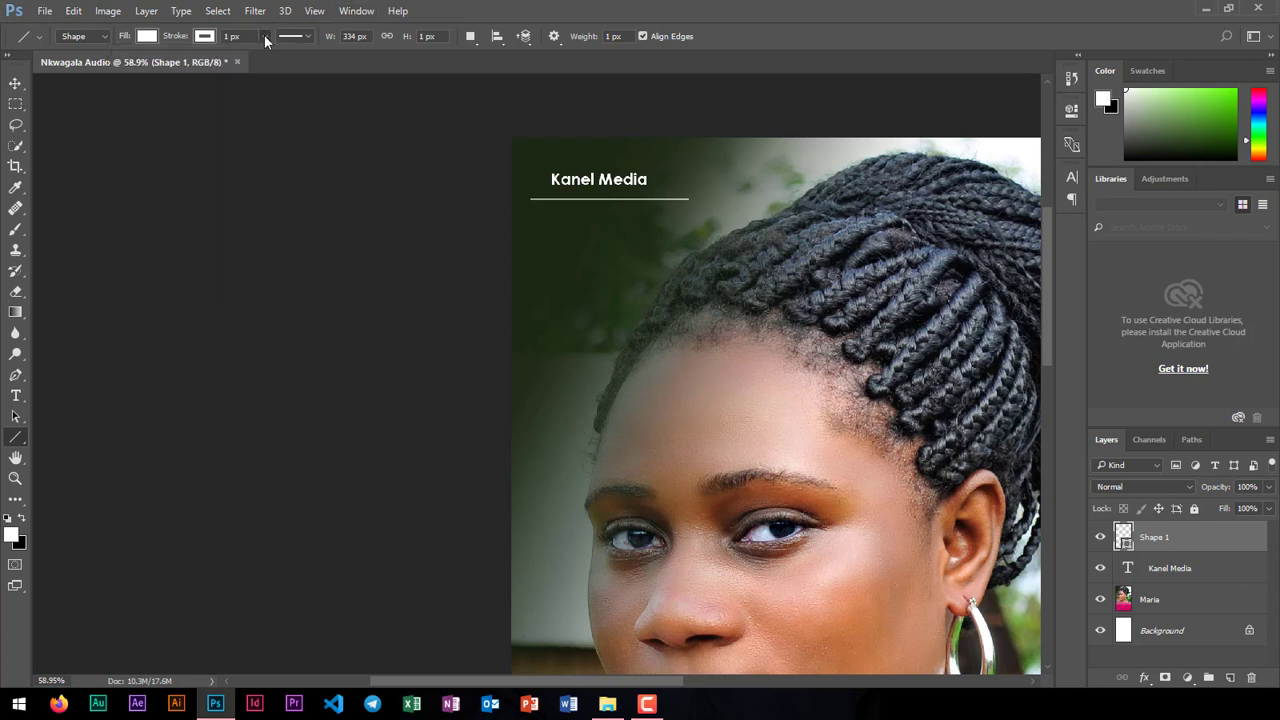
drag(265, 58, 267, 56)
click(15, 83)
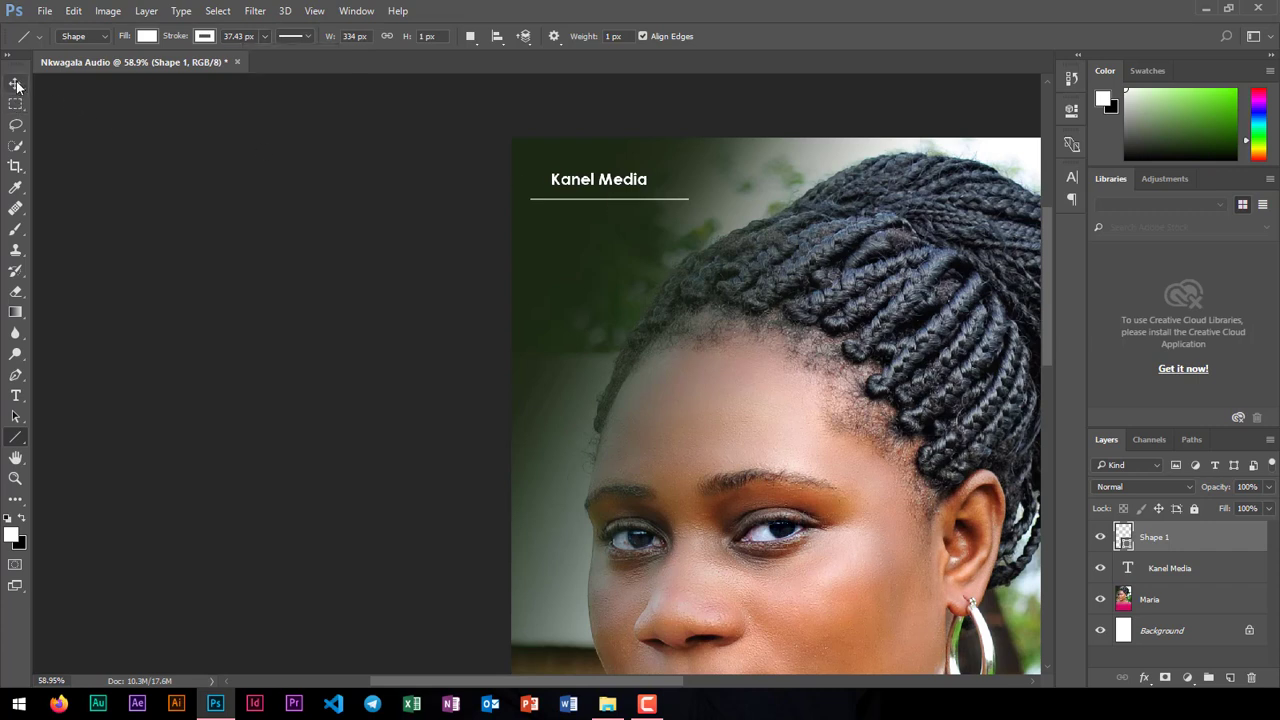
click(650, 205)
click(1159, 545)
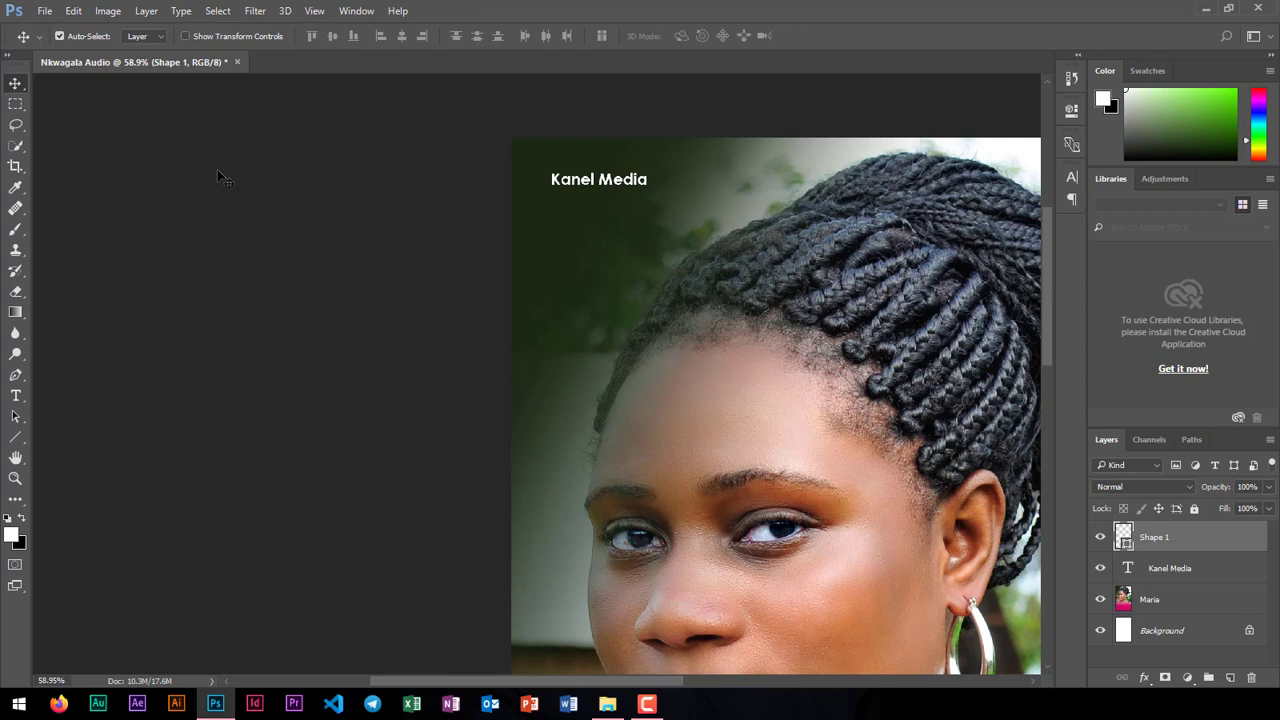
Step: Undo the line shape drawn below the "Kanel Media" text
click(15, 437)
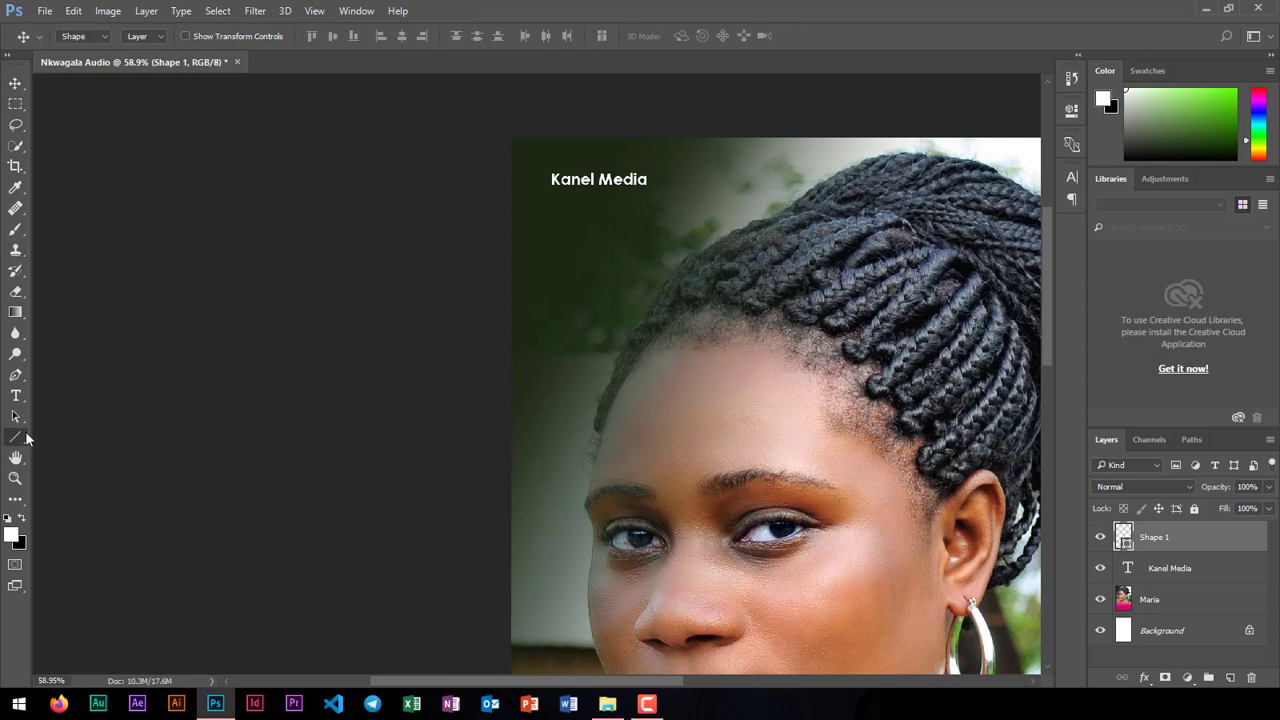
drag(530, 199, 688, 199)
key(ctrl+z)
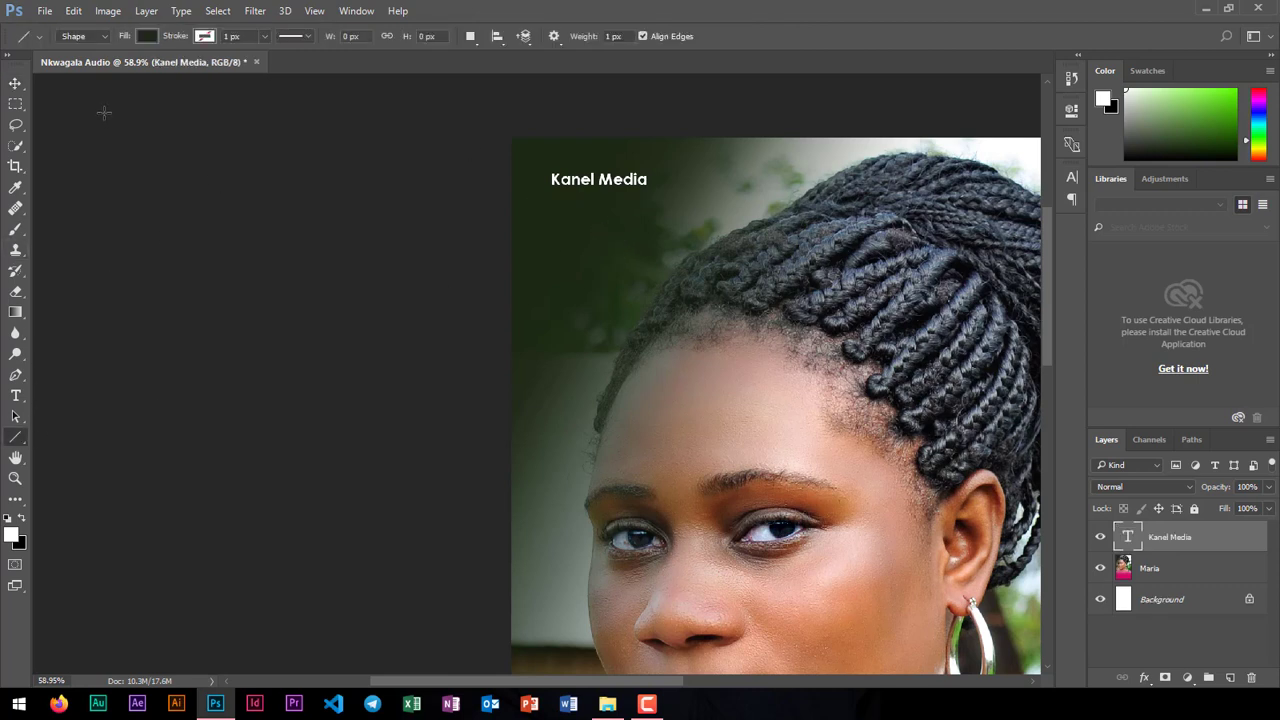
Step: Draw a horizontal line about 264 px long below the "Kanel Media" text, with white fill and a white 10.14 px stroke
click(149, 37)
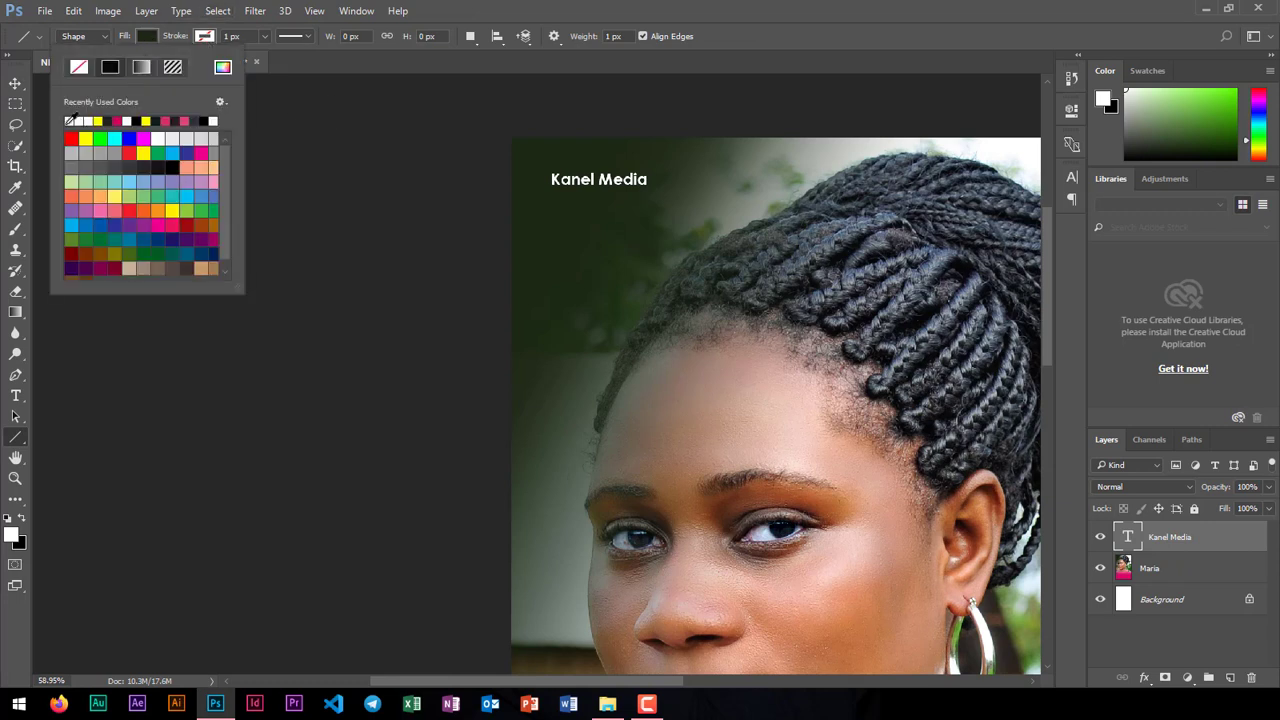
click(70, 120)
click(210, 36)
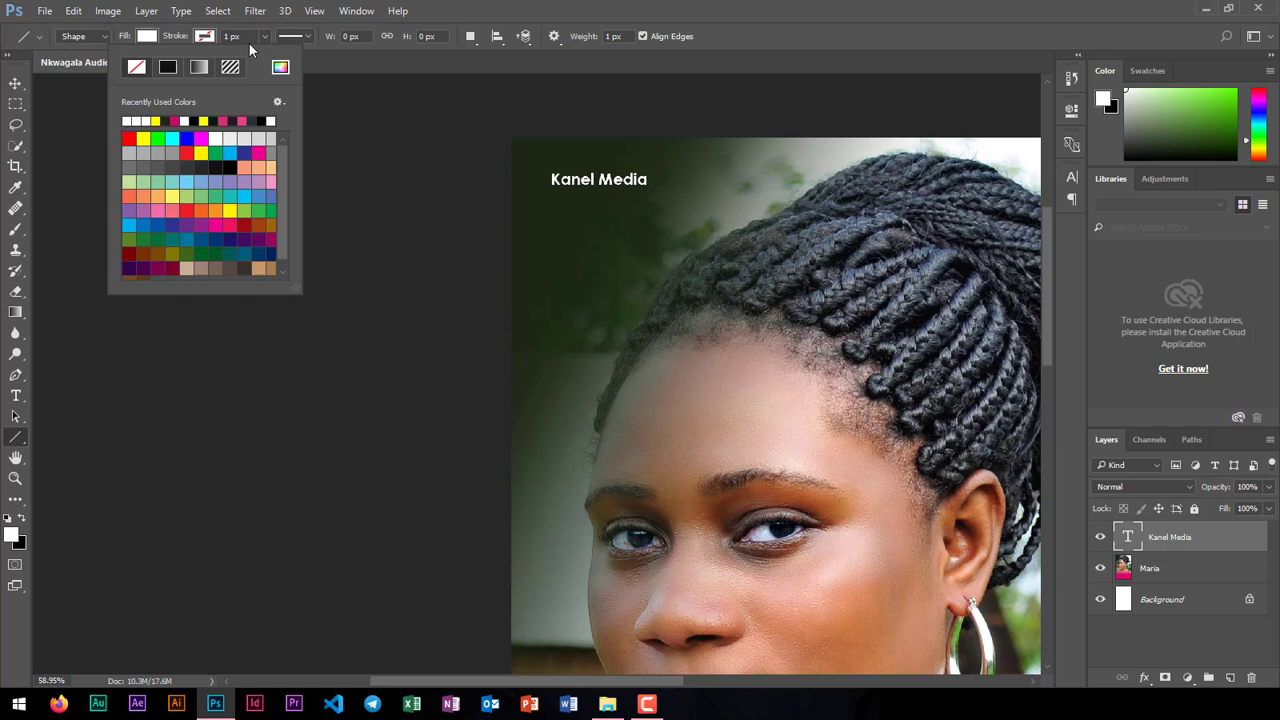
click(167, 66)
click(265, 38)
drag(266, 55, 267, 55)
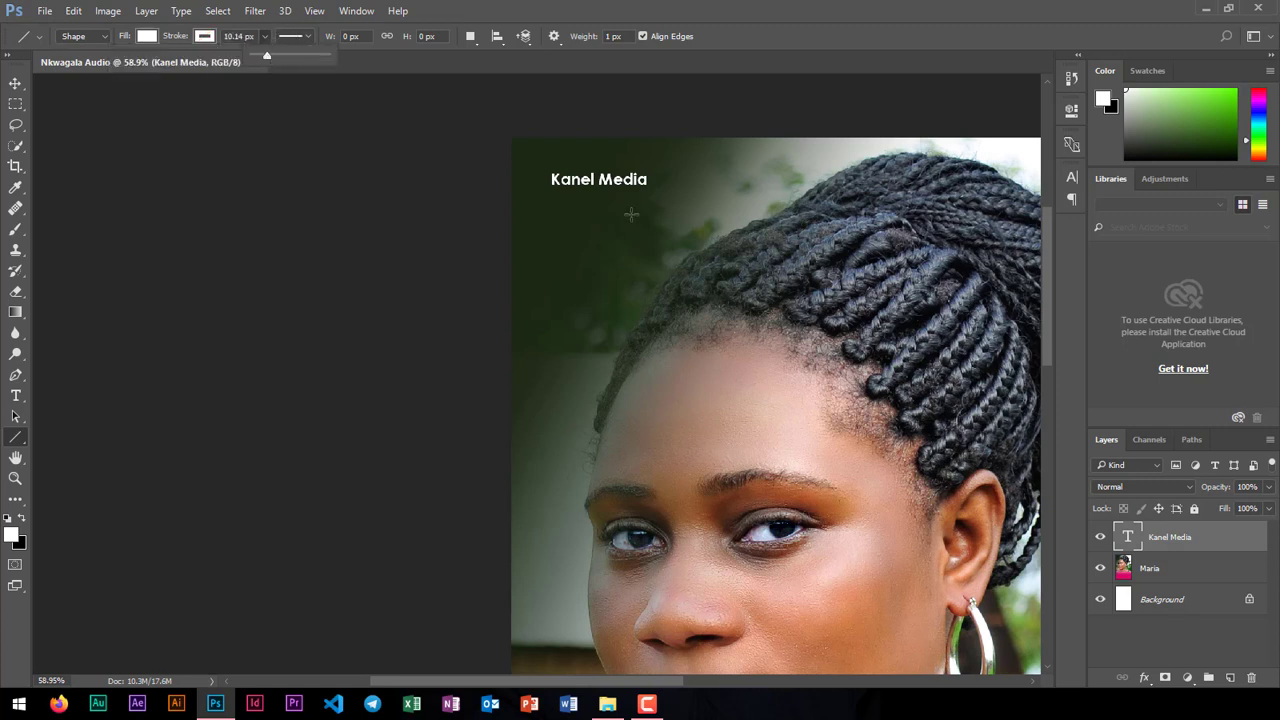
drag(538, 197, 662, 197)
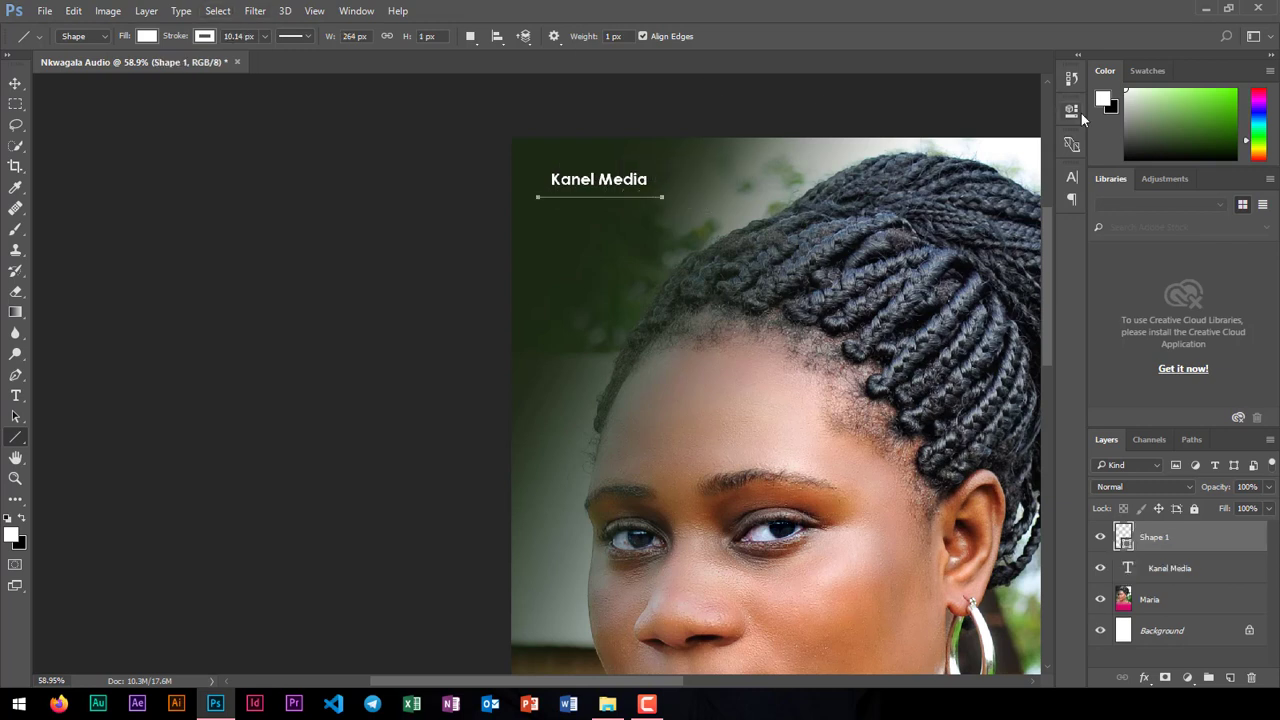
Step: Move the white line up slightly so it sits closer beneath the "Kanel Media" text
click(15, 83)
scroll(616, 201, up, 5)
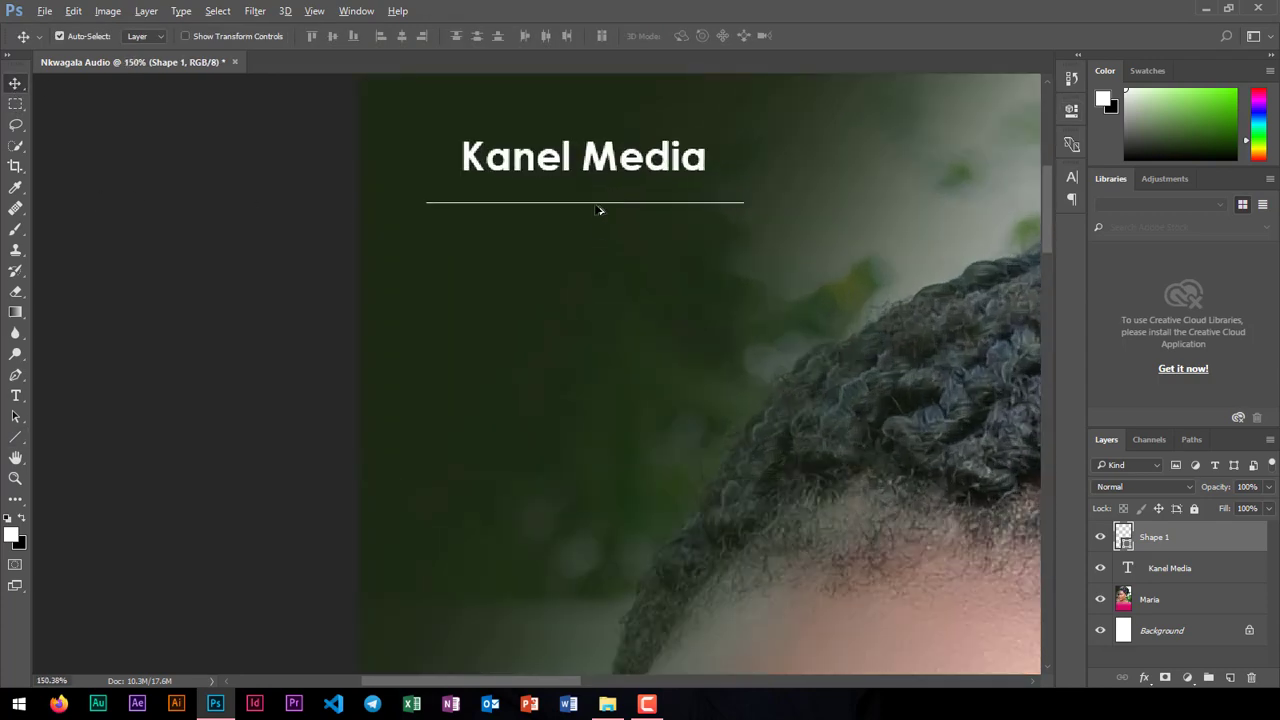
drag(604, 203, 604, 191)
scroll(520, 265, down, 5)
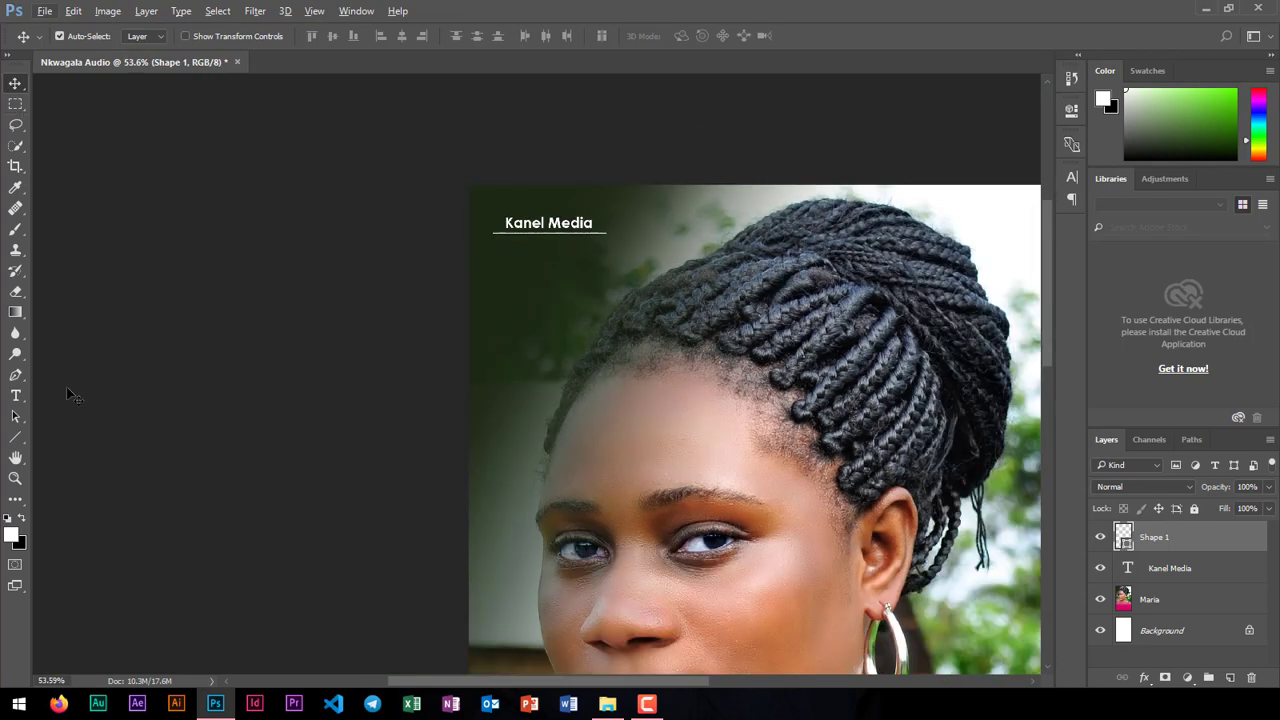
Step: Add the text "Presents" in white Century Gothic Bold, 8.01 pt, below the line
click(15, 396)
scroll(542, 276, up, 4)
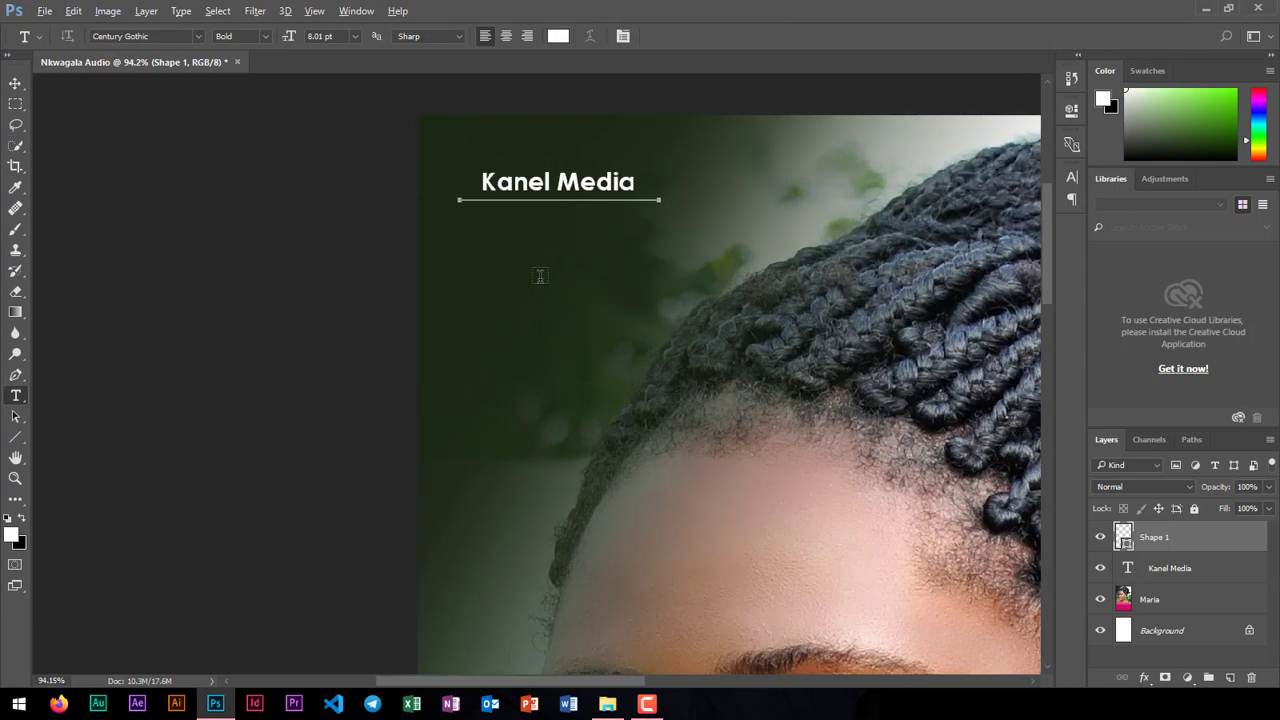
click(474, 236)
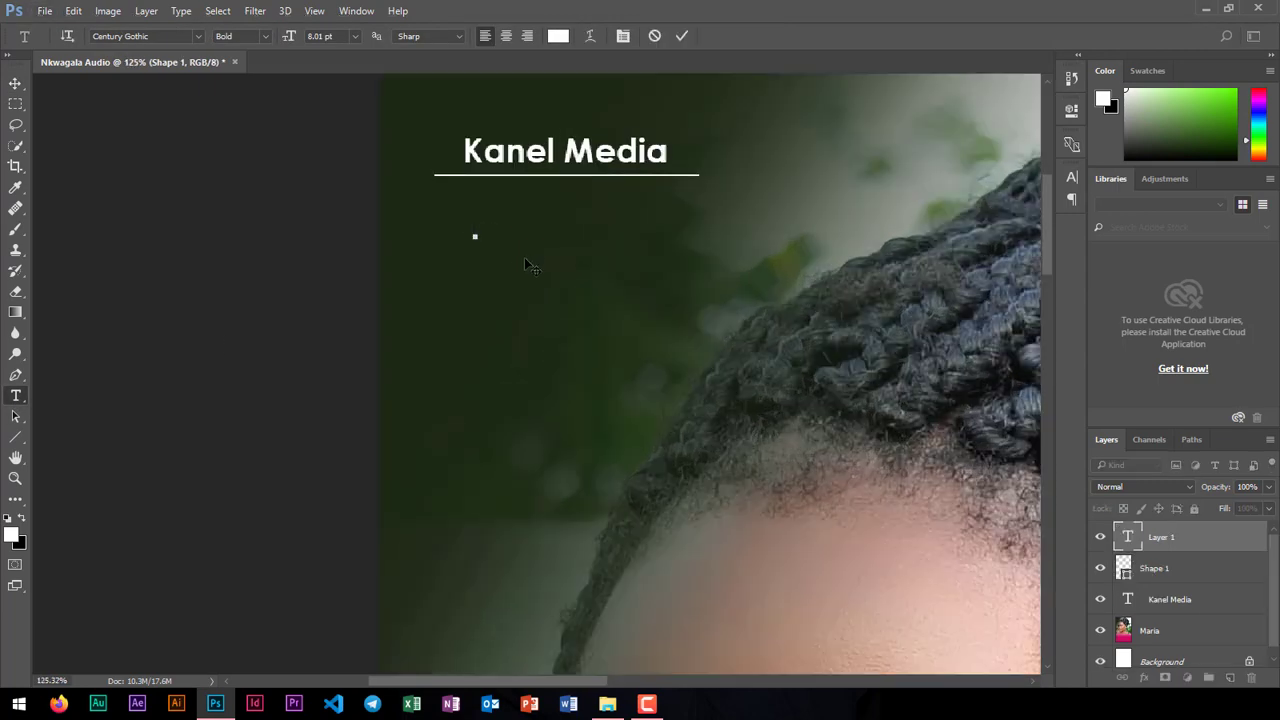
text(Presents)
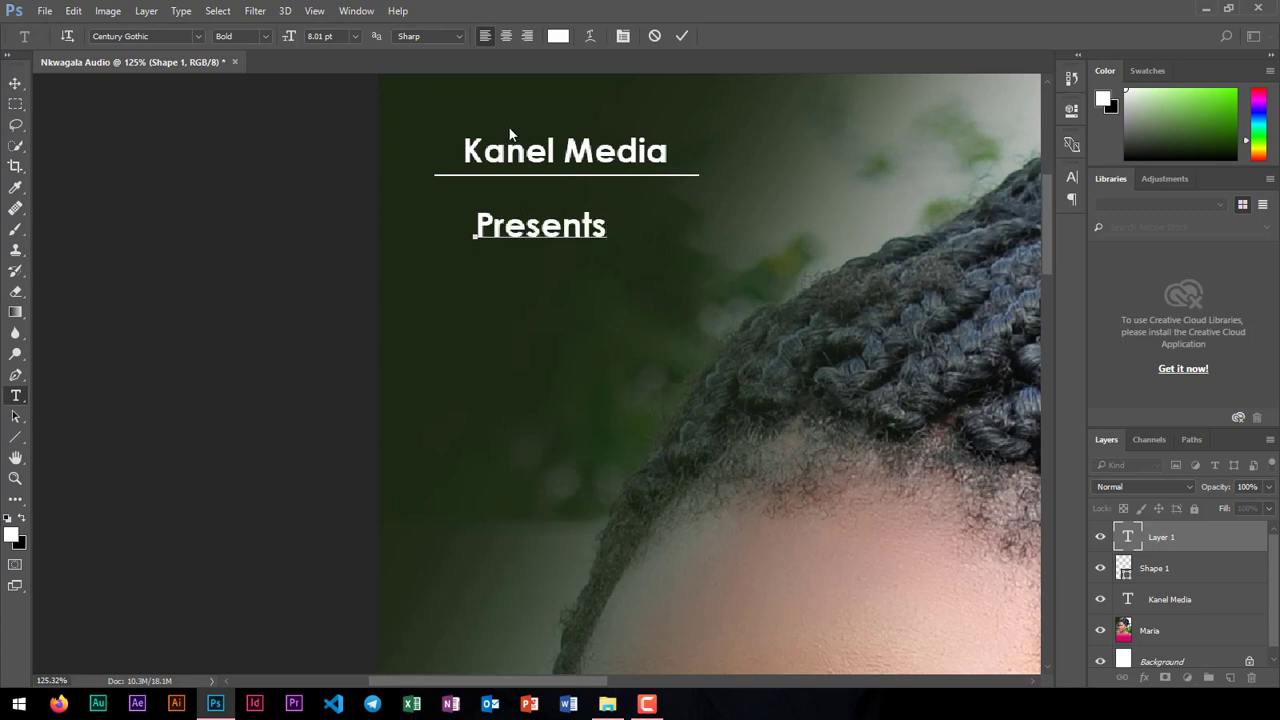
click(682, 36)
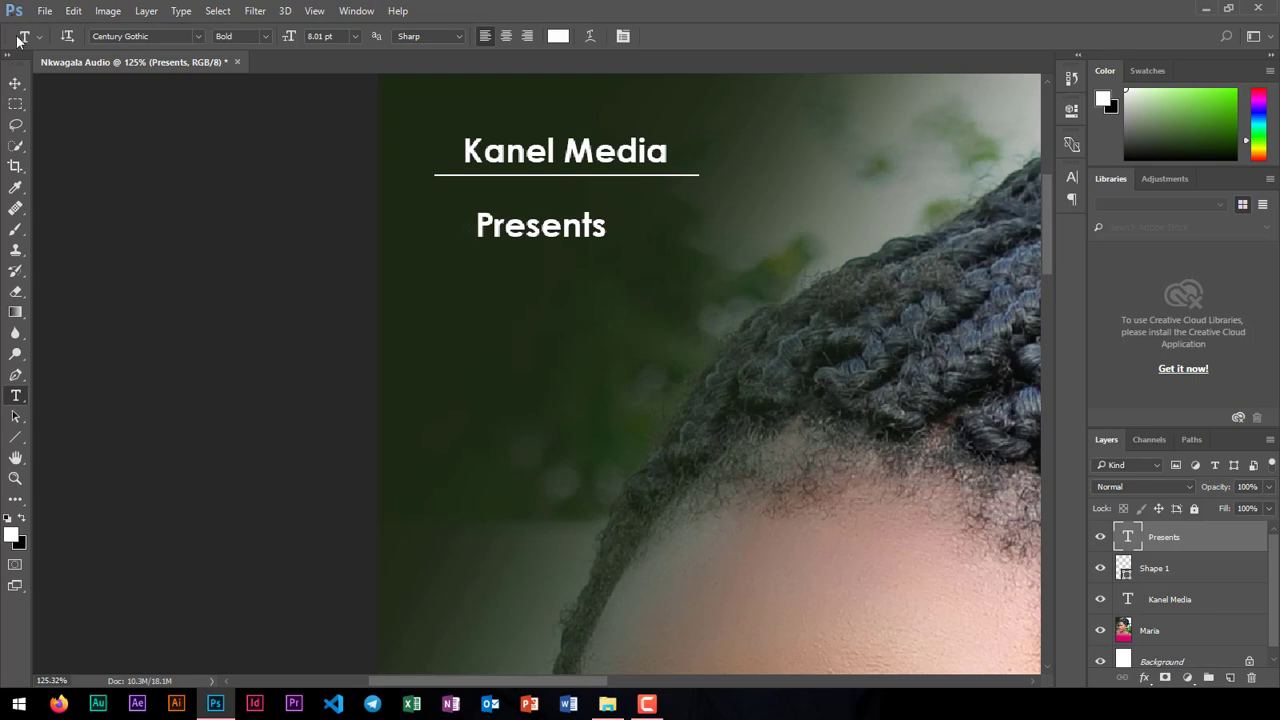
Step: Change the "Presents" font to Andallan Demo and center the text just below the line
click(16, 83)
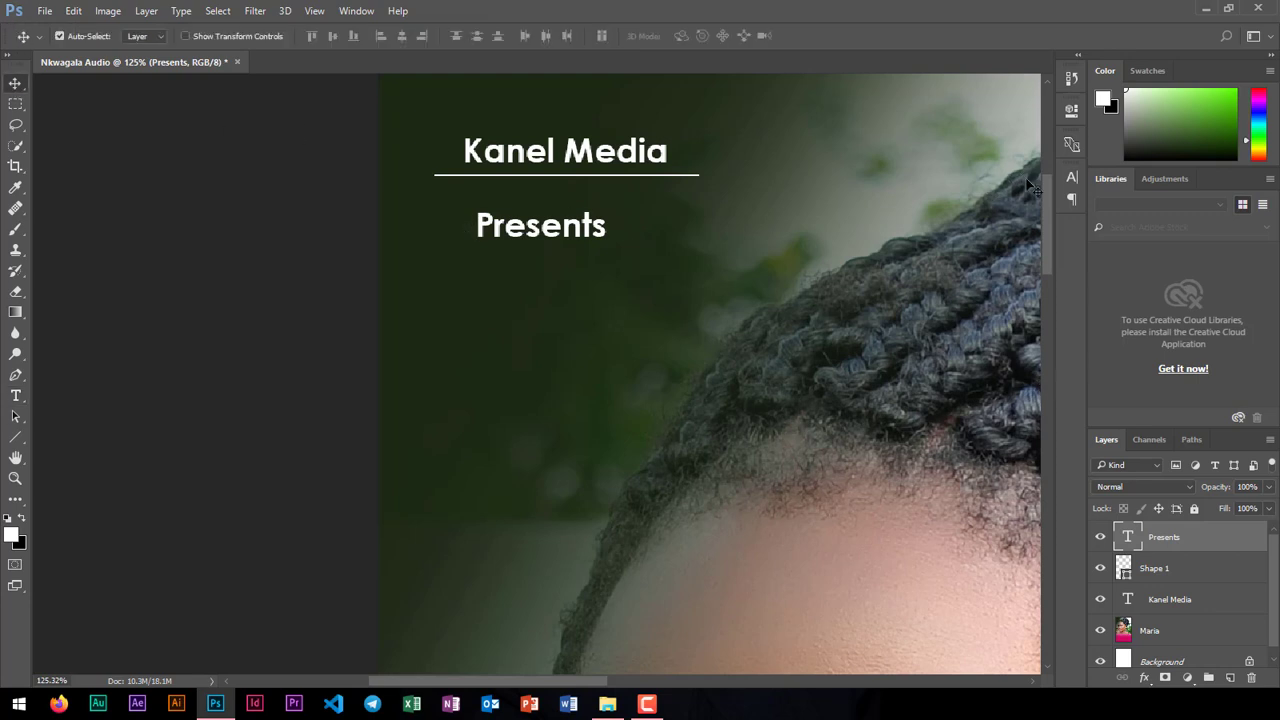
click(1072, 178)
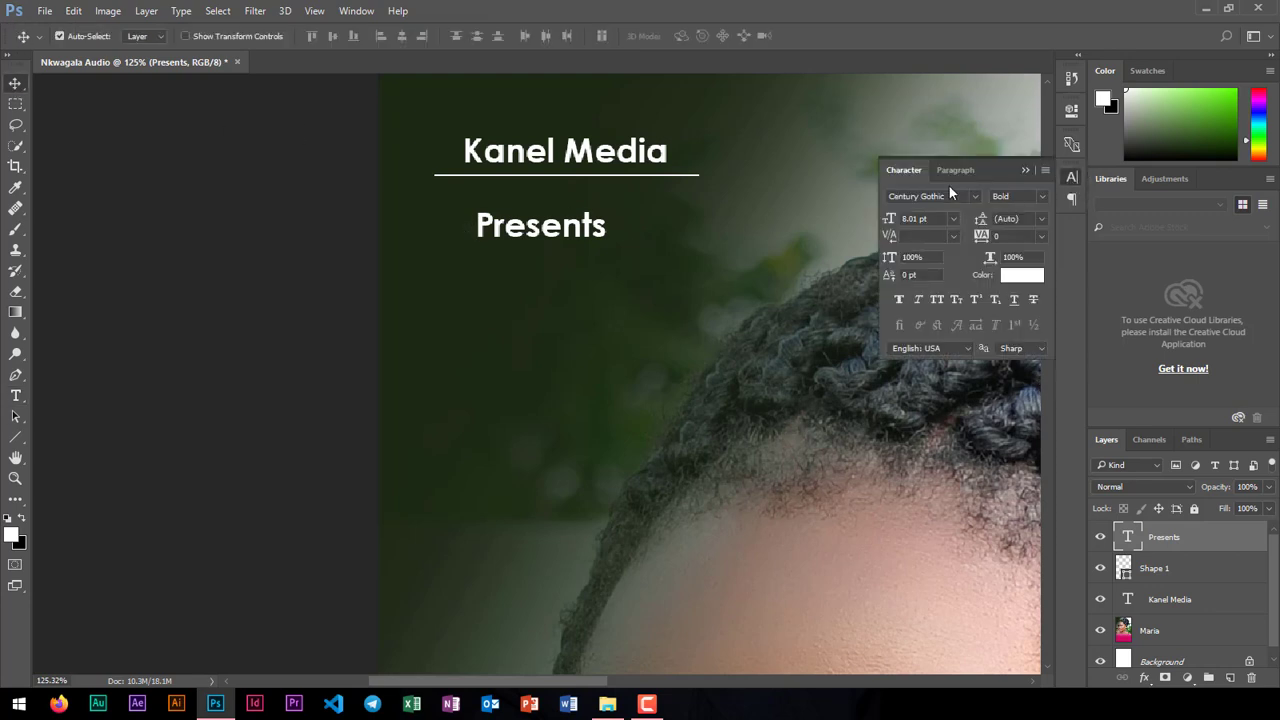
click(972, 197)
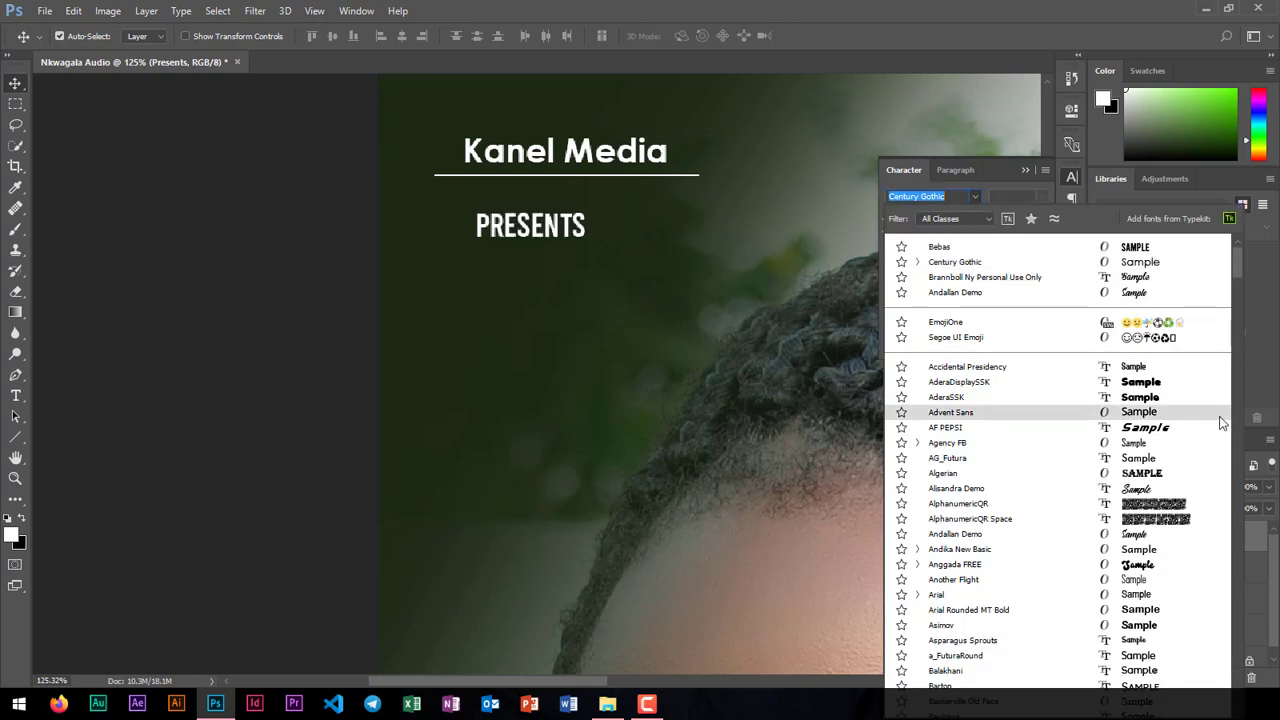
click(1134, 292)
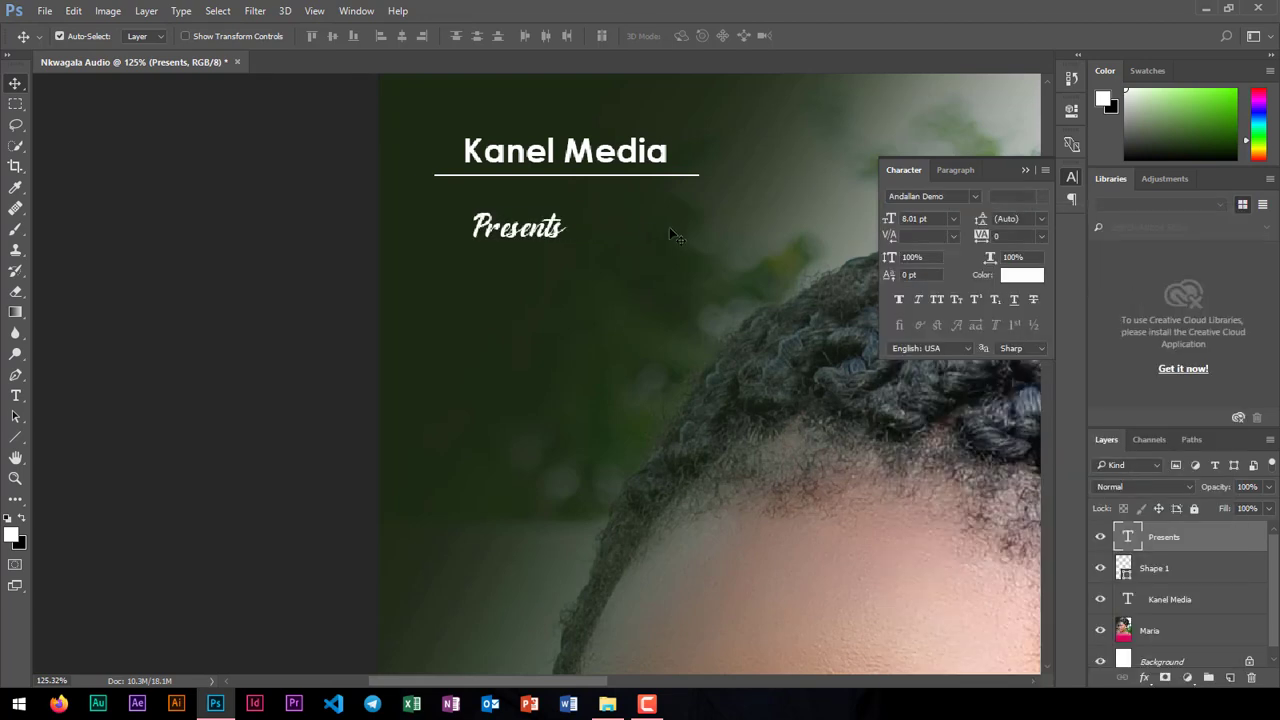
drag(563, 230, 608, 206)
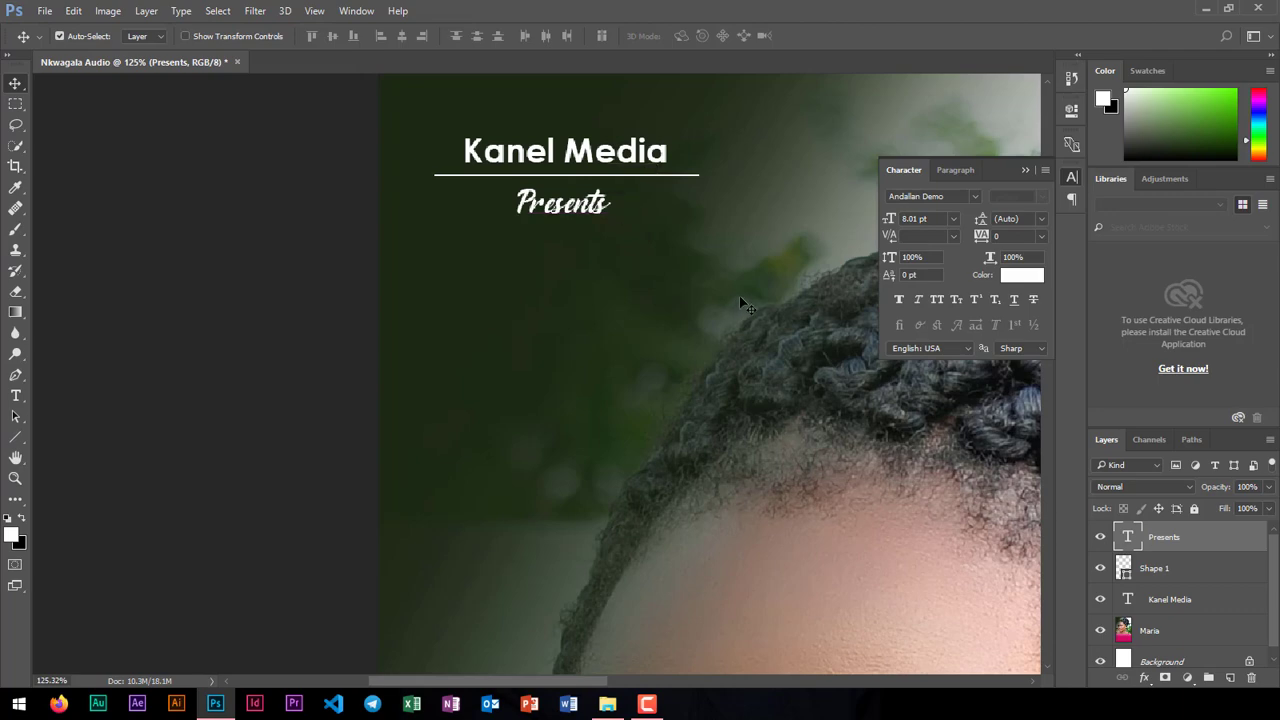
Step: Recolor the "Presents" text to pink d5166e sampled from the dress, and fit the whole cover in view
scroll(656, 352, down, 4)
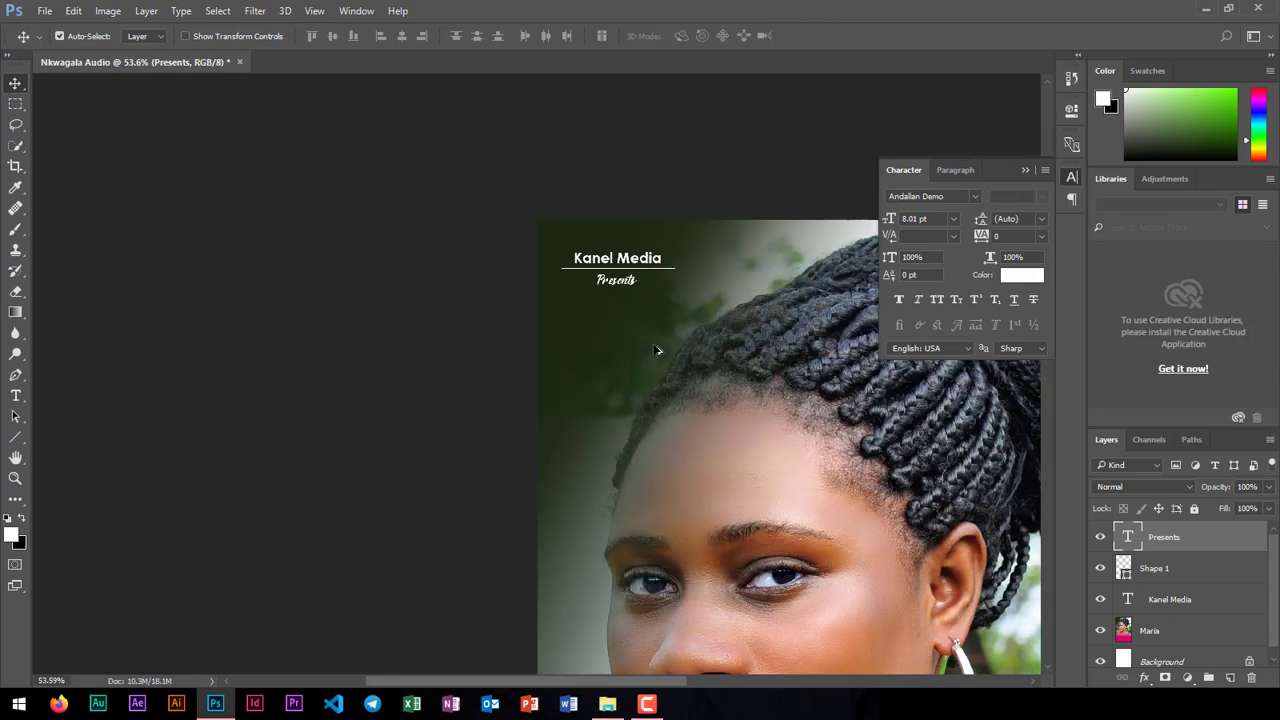
scroll(656, 352, down, 2)
scroll(656, 352, down, 2)
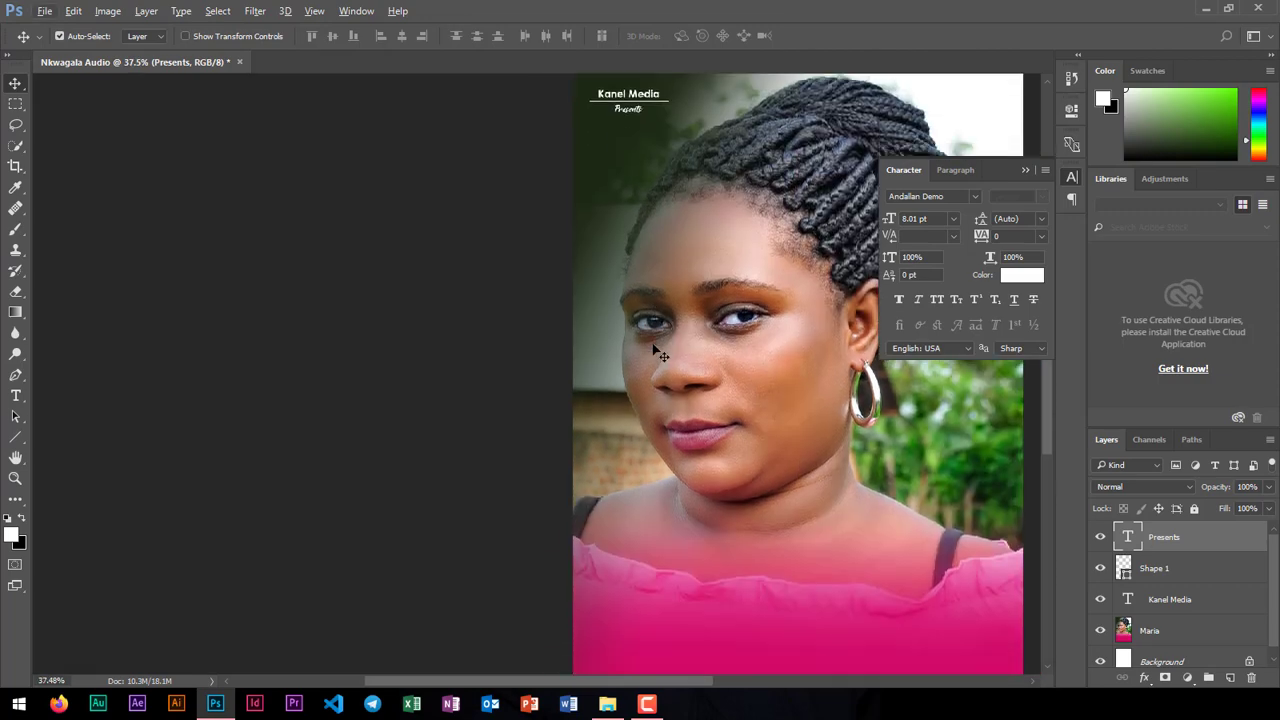
click(1035, 279)
click(869, 630)
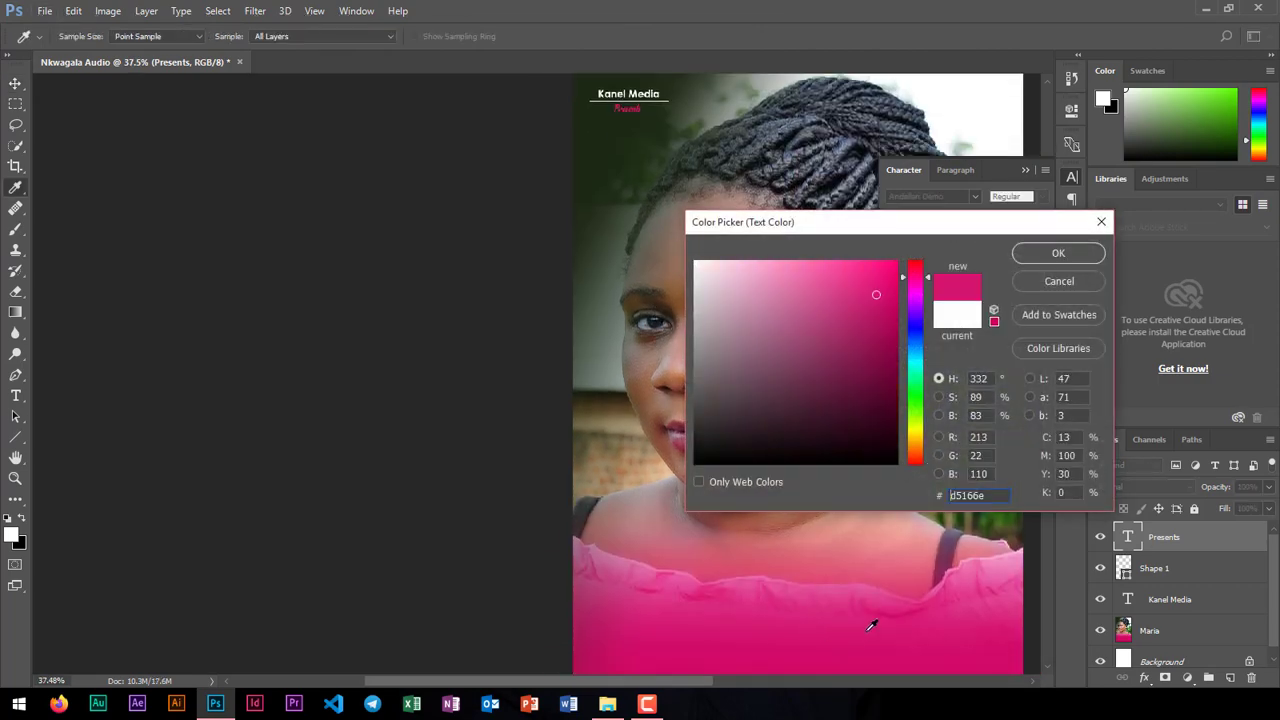
click(1052, 257)
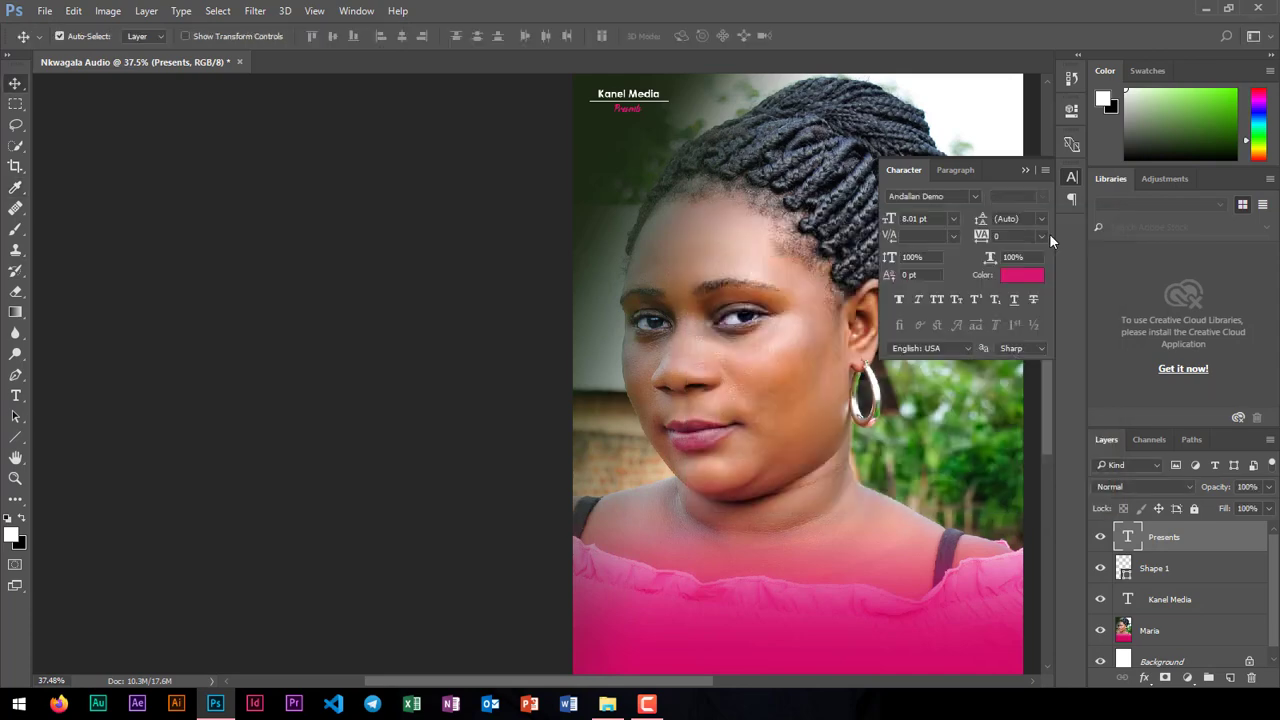
click(1032, 174)
scroll(974, 214, down, 3)
key(ctrl+0)
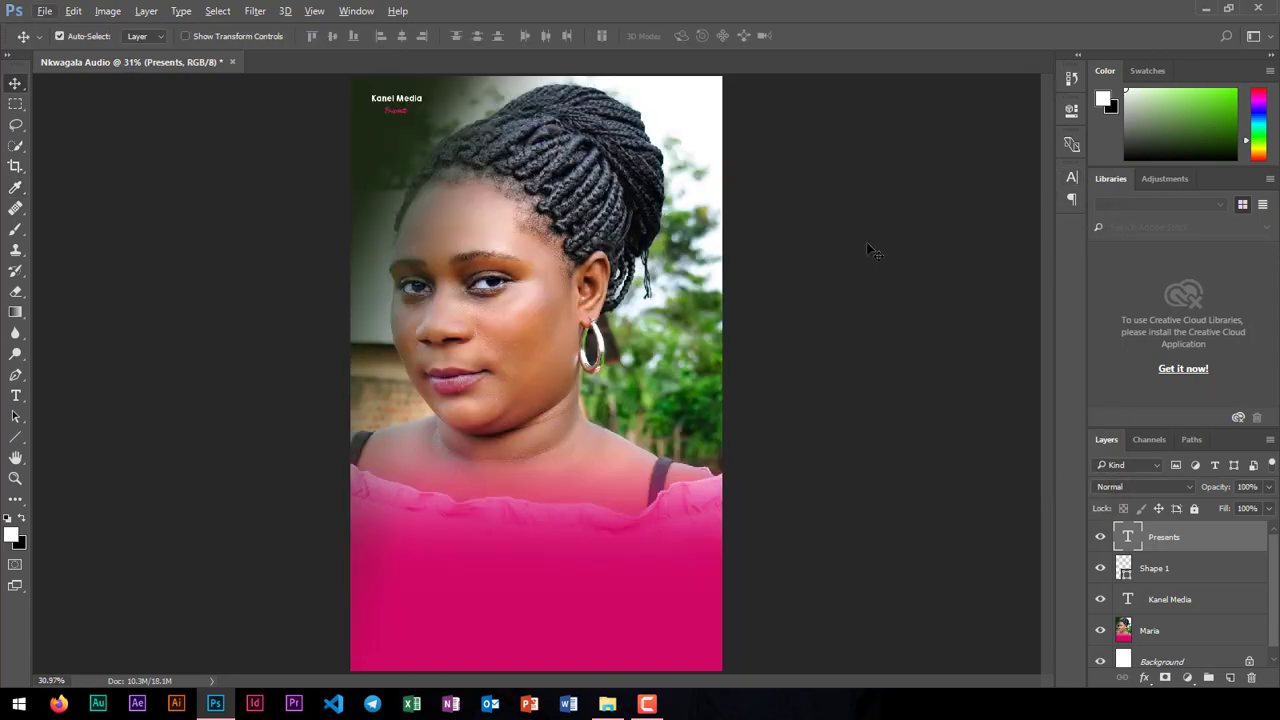
Step: Adjust the stroke width of the white line beneath the "Kanel Media" text
key(ctrl+plus)
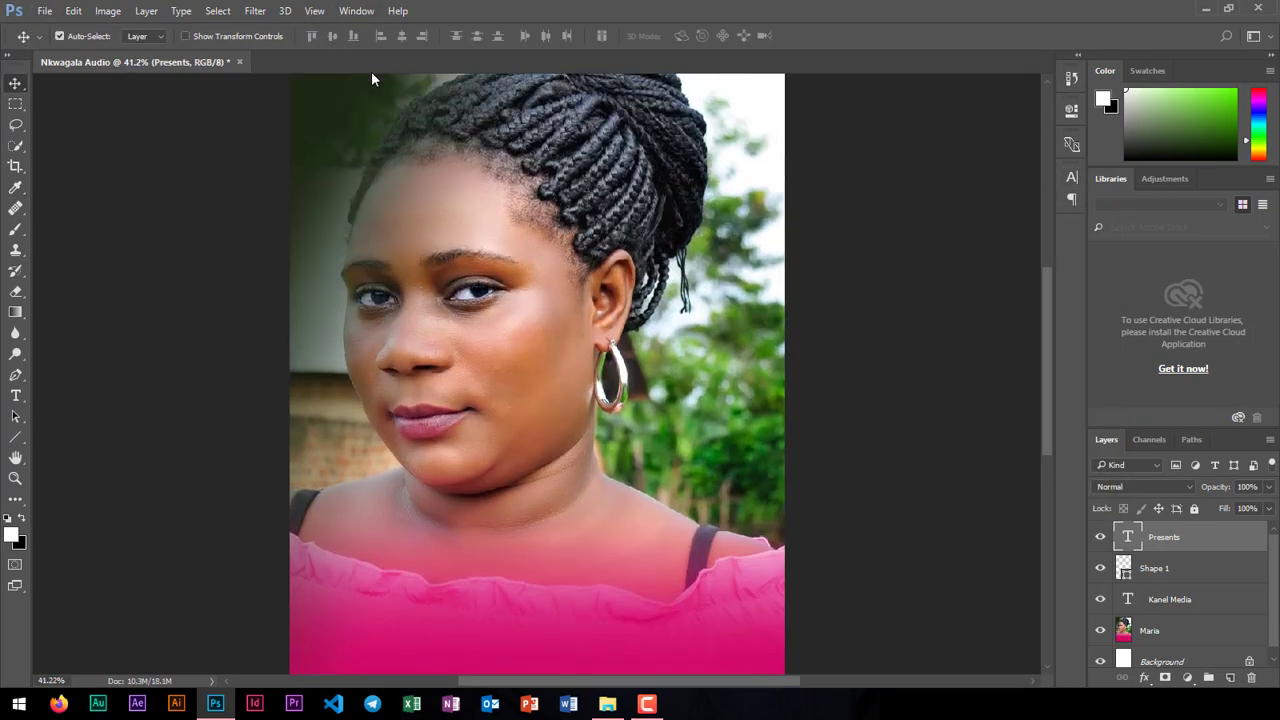
scroll(345, 152, up, 4)
scroll(301, 166, up, 12)
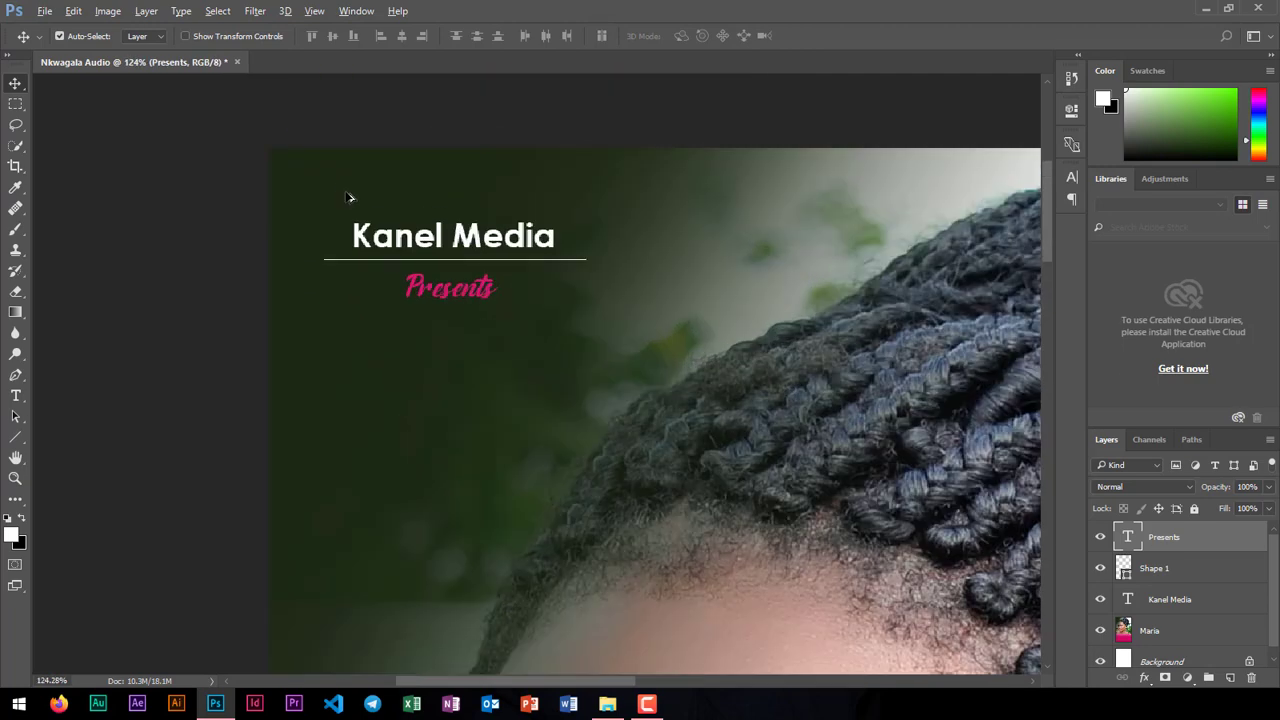
scroll(348, 197, up, 5)
click(520, 333)
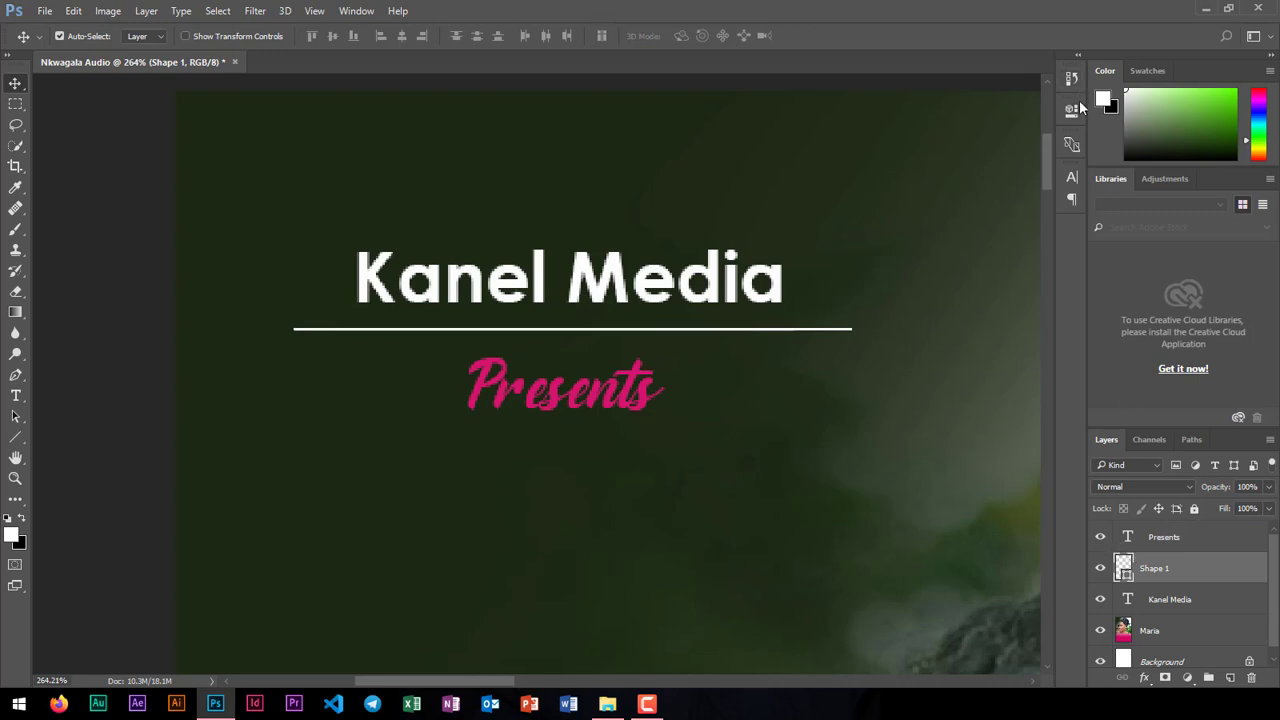
click(1074, 138)
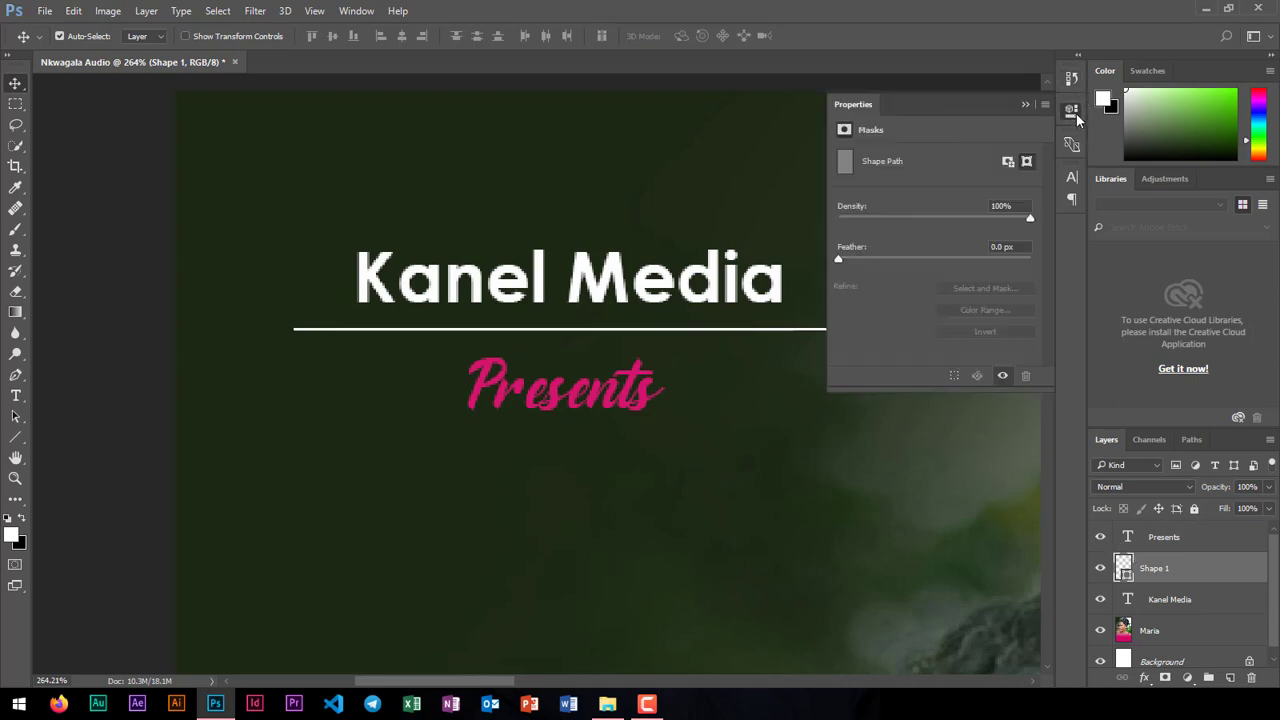
click(1073, 140)
click(1072, 79)
click(1072, 79)
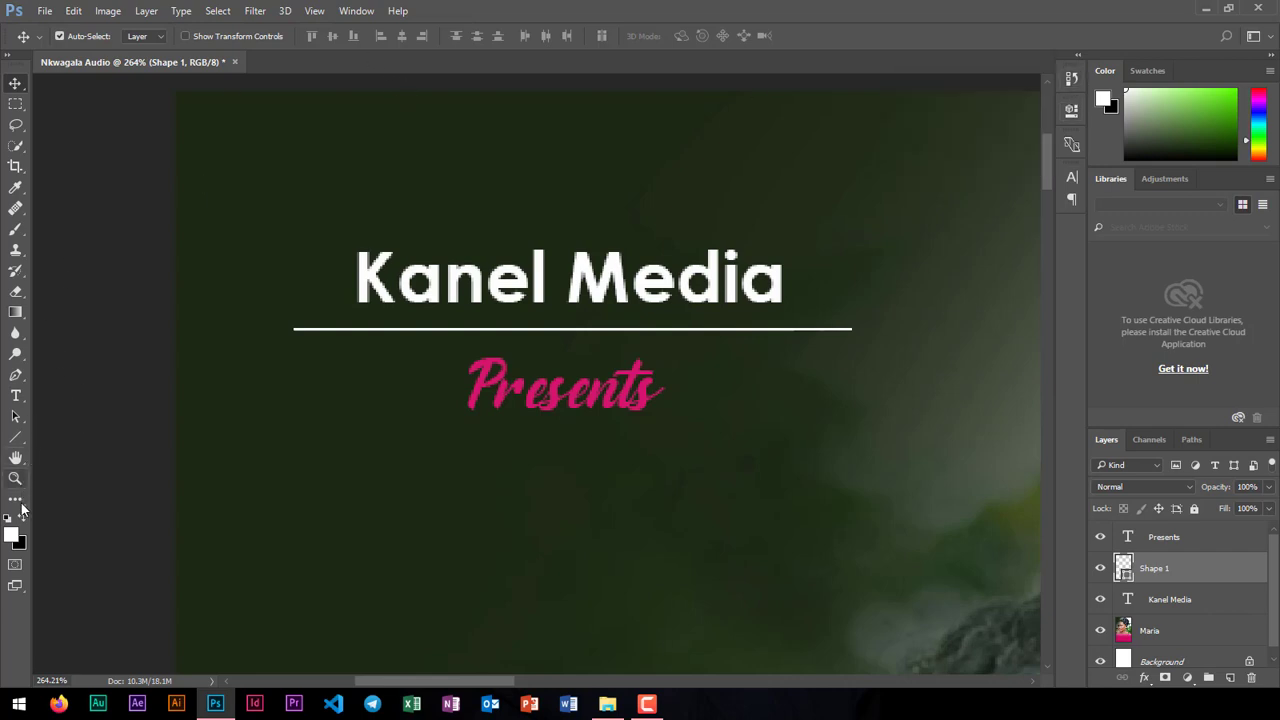
click(15, 437)
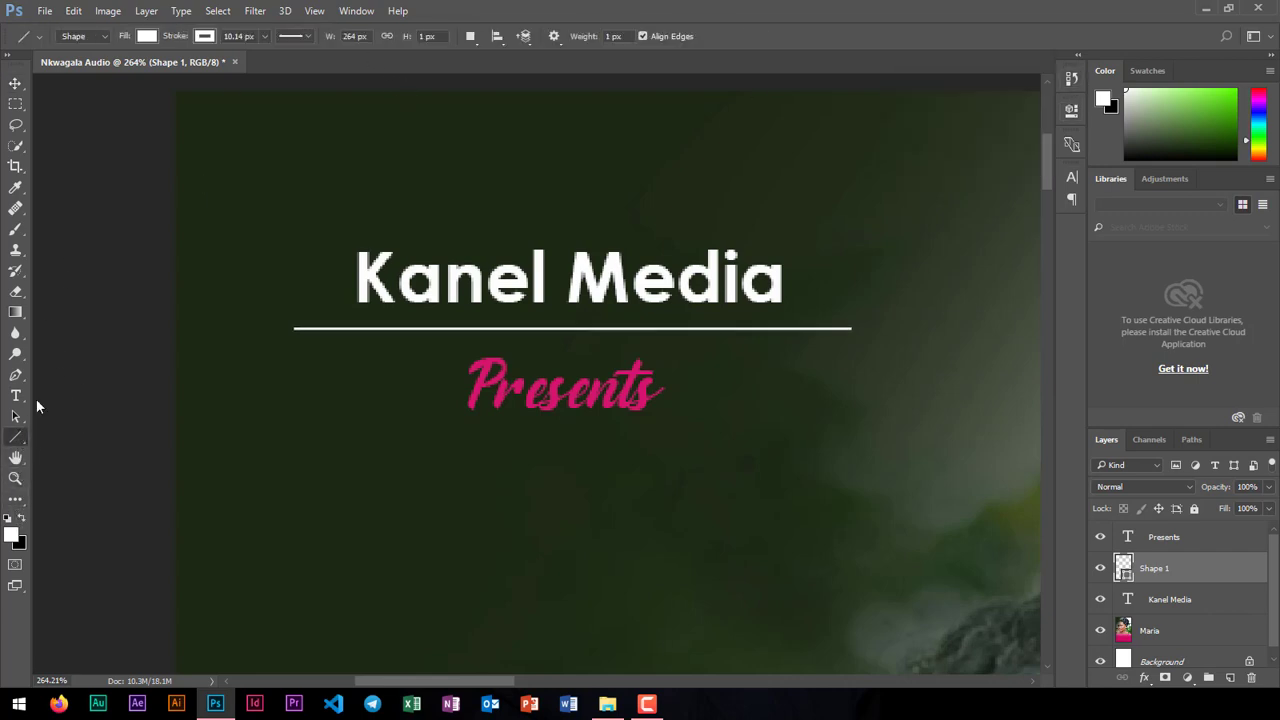
click(265, 36)
drag(265, 57, 278, 59)
click(15, 84)
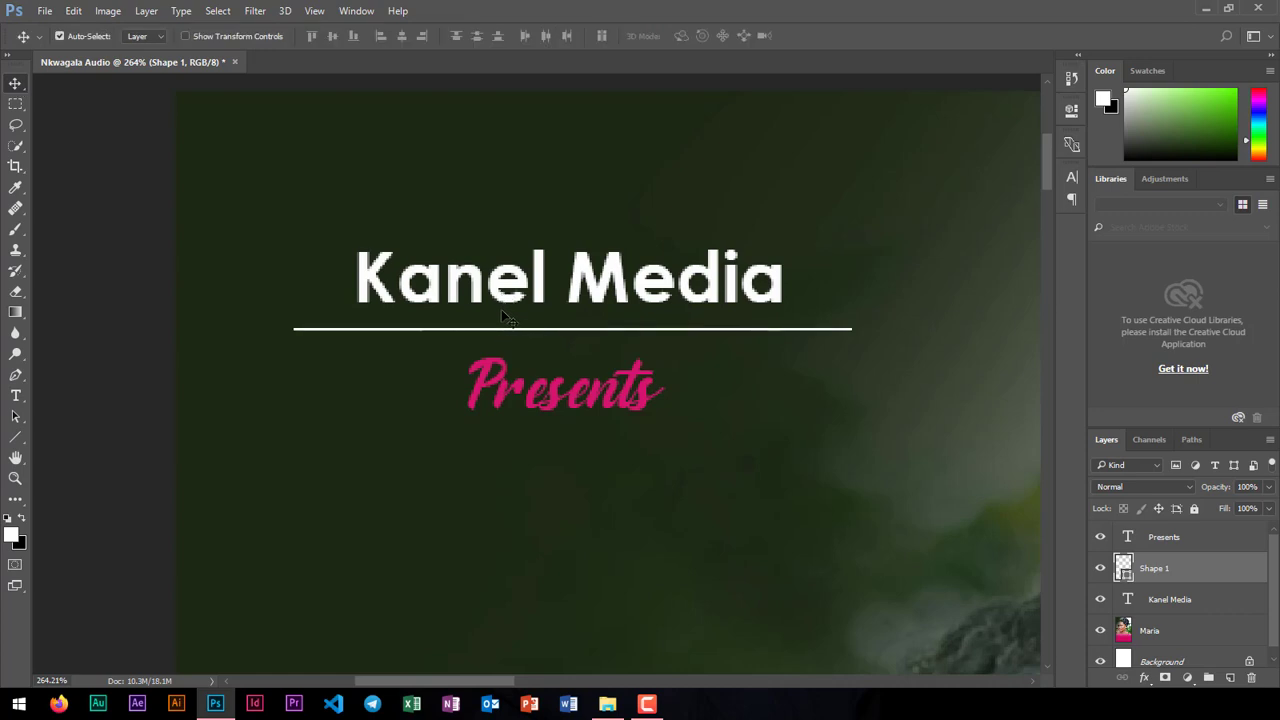
Step: Move the pink "Presents" text up slightly so it sits closer beneath the white line
drag(547, 386, 547, 375)
scroll(452, 295, down, 8)
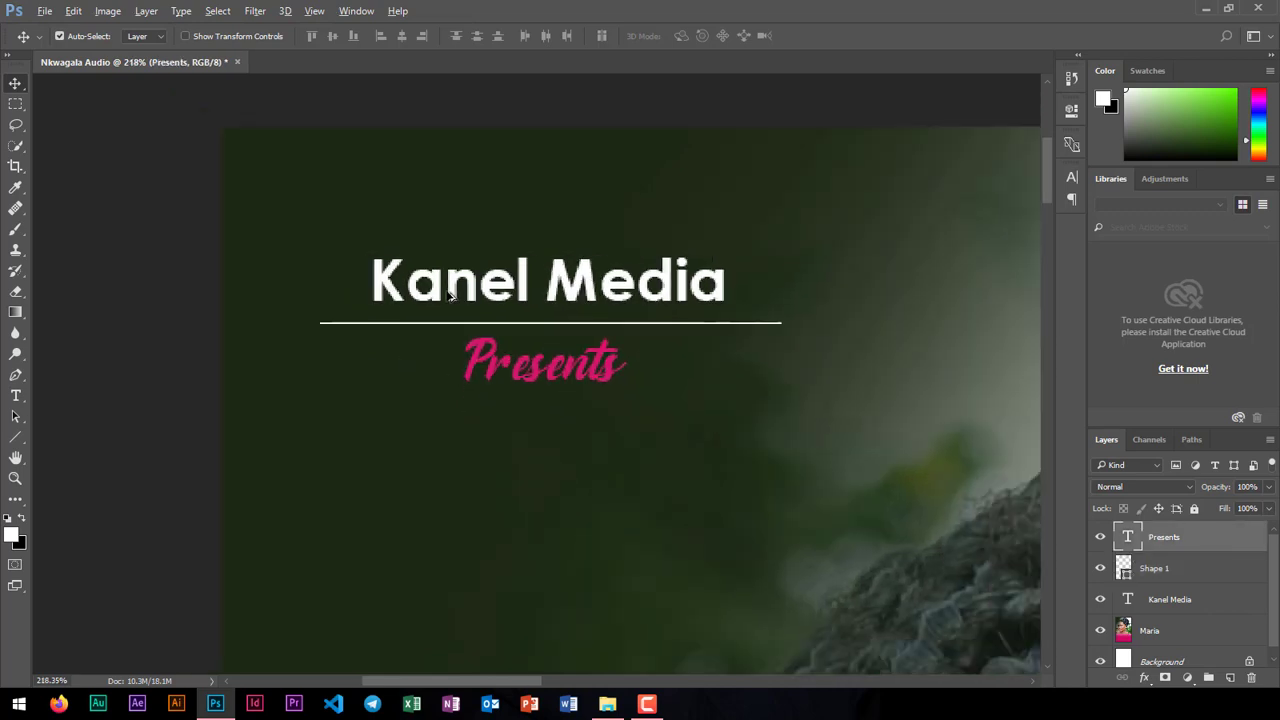
scroll(495, 375, down, 5)
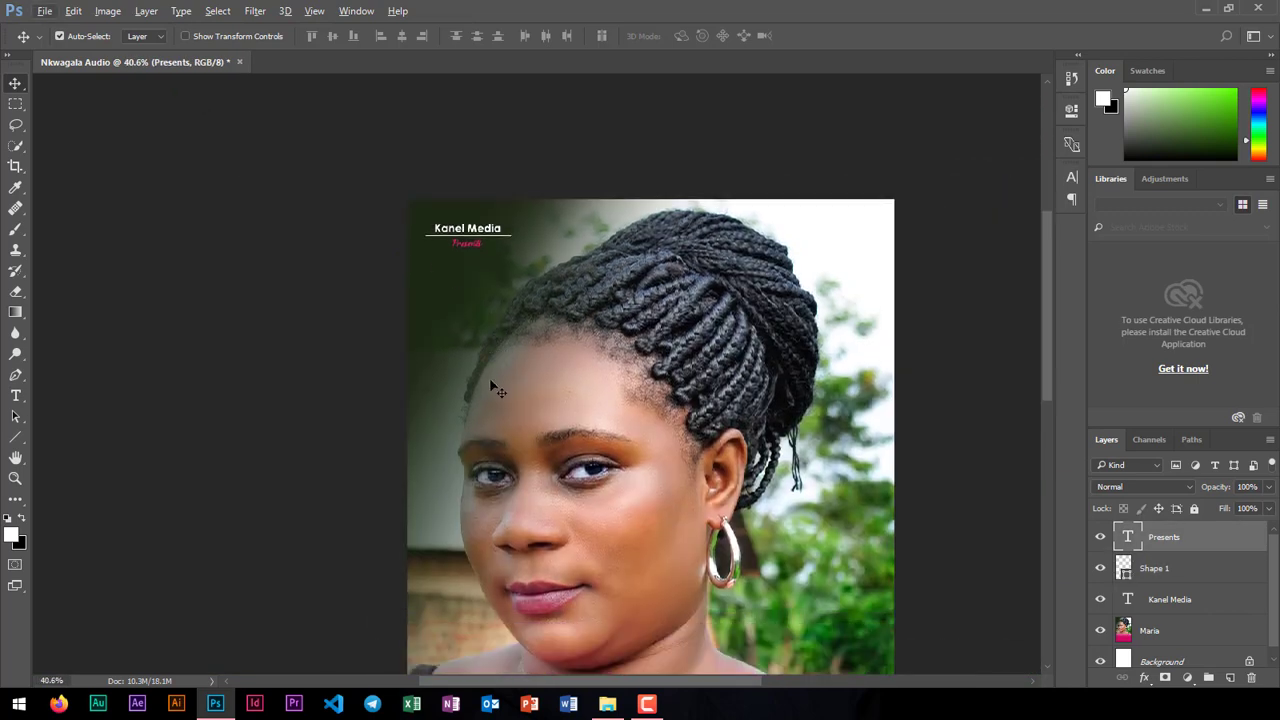
scroll(490, 380, up, 1)
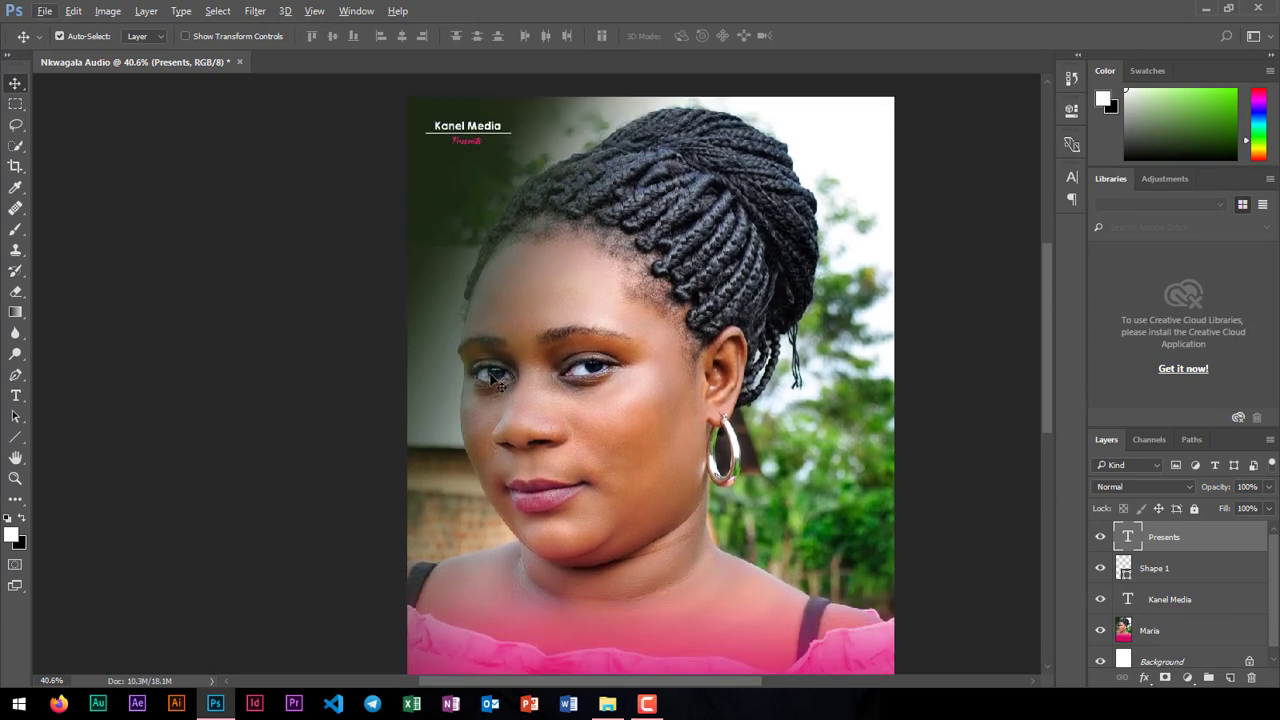
Step: Add the artist's full name in capitals on the pink dress area, in Andallan Demo at 8.01 pt
scroll(489, 380, down, 7)
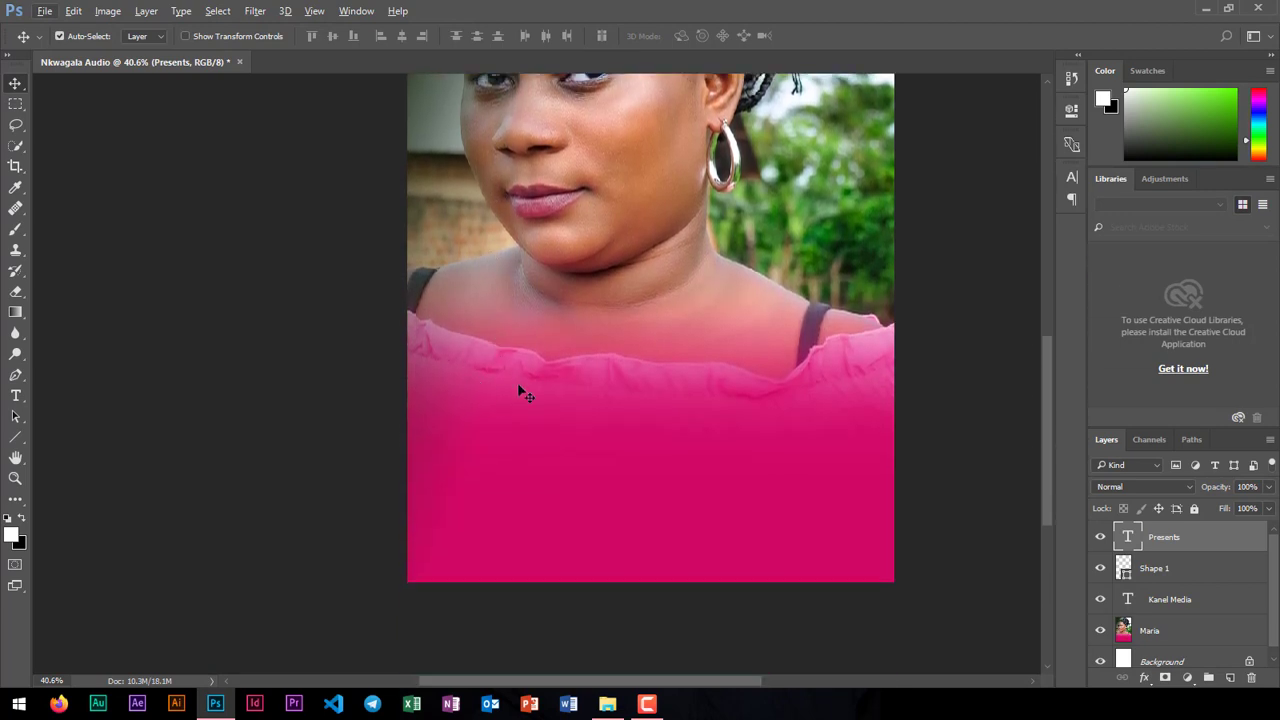
scroll(530, 385, up, 1)
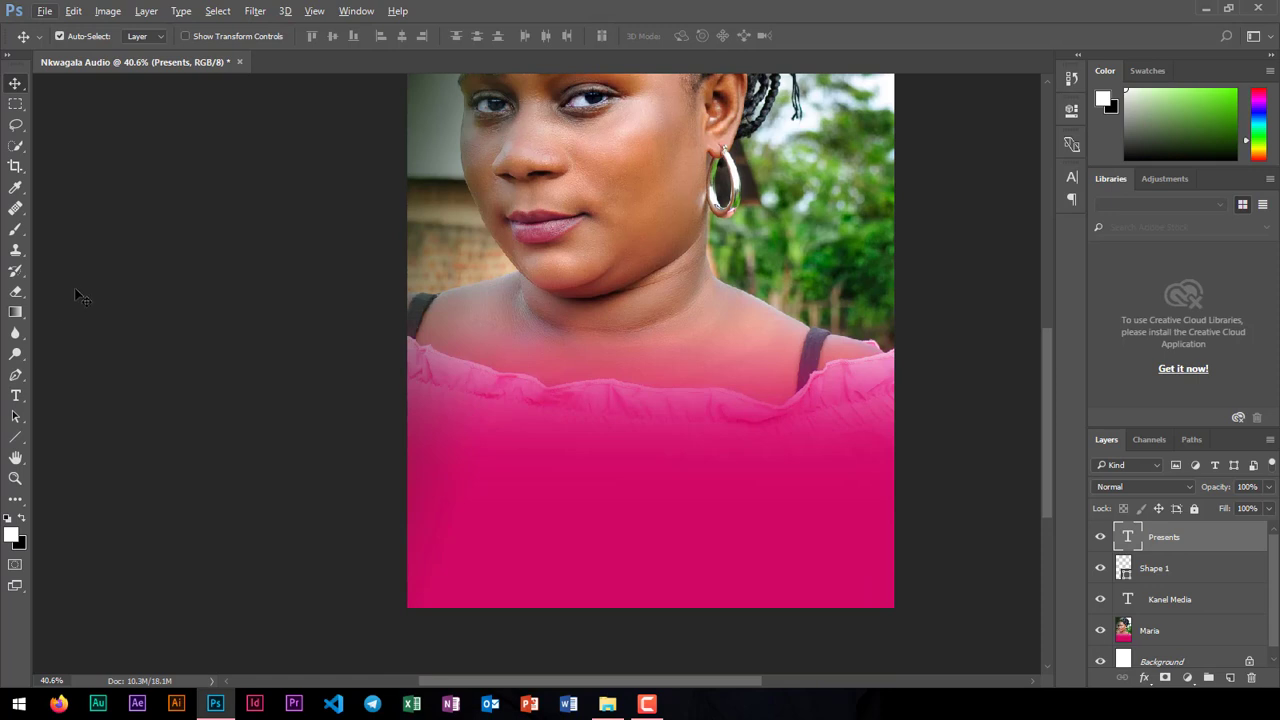
click(16, 397)
click(518, 441)
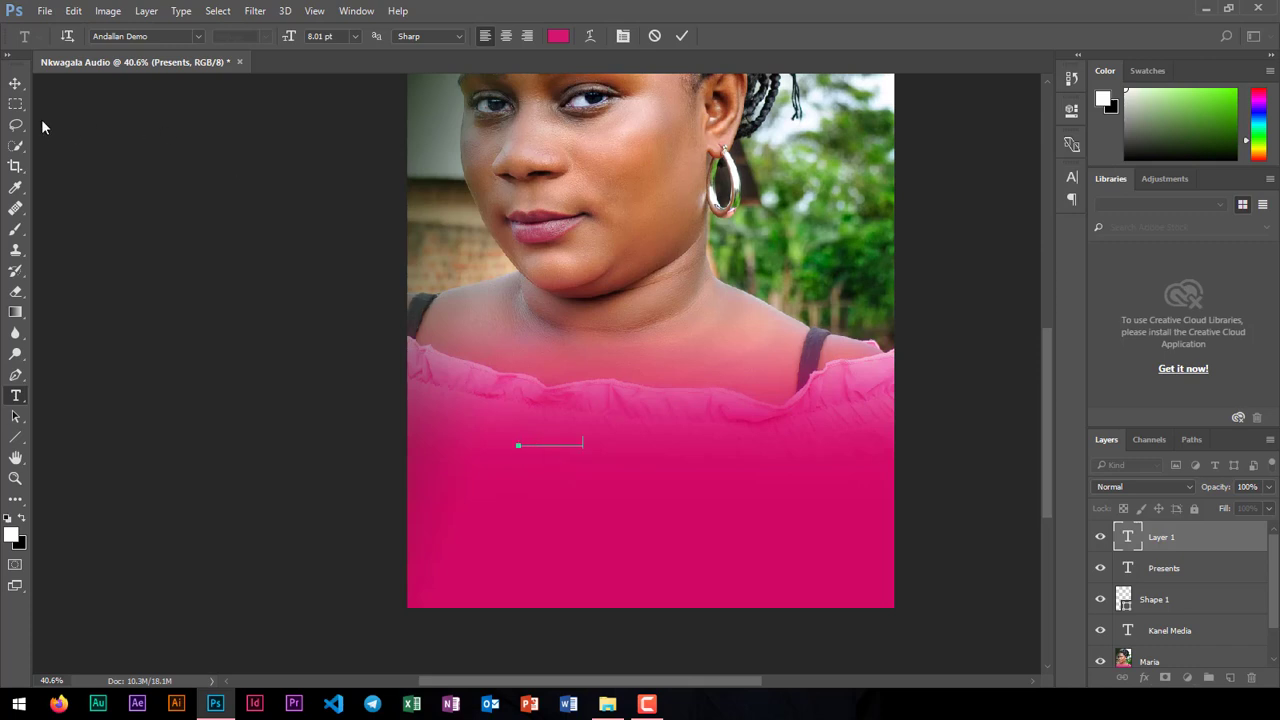
click(15, 83)
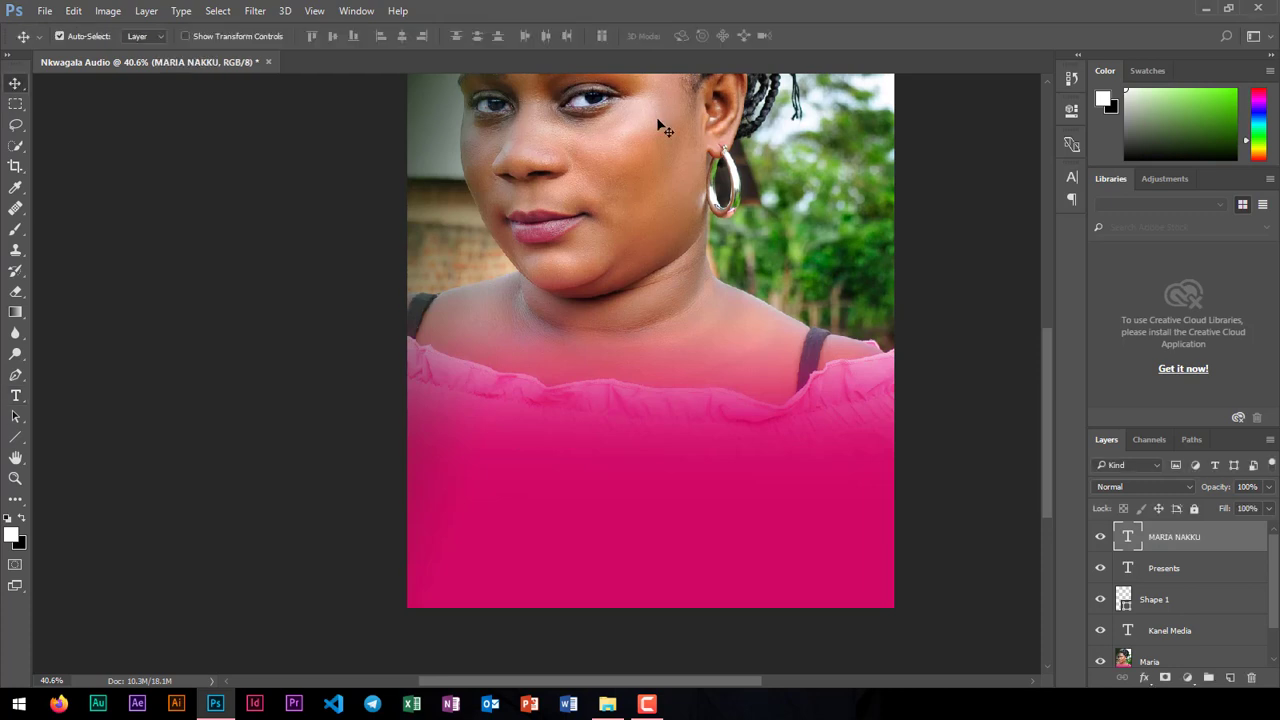
Step: Recolor the artist's name text on the dress to a bright yellow
click(1073, 177)
click(1025, 280)
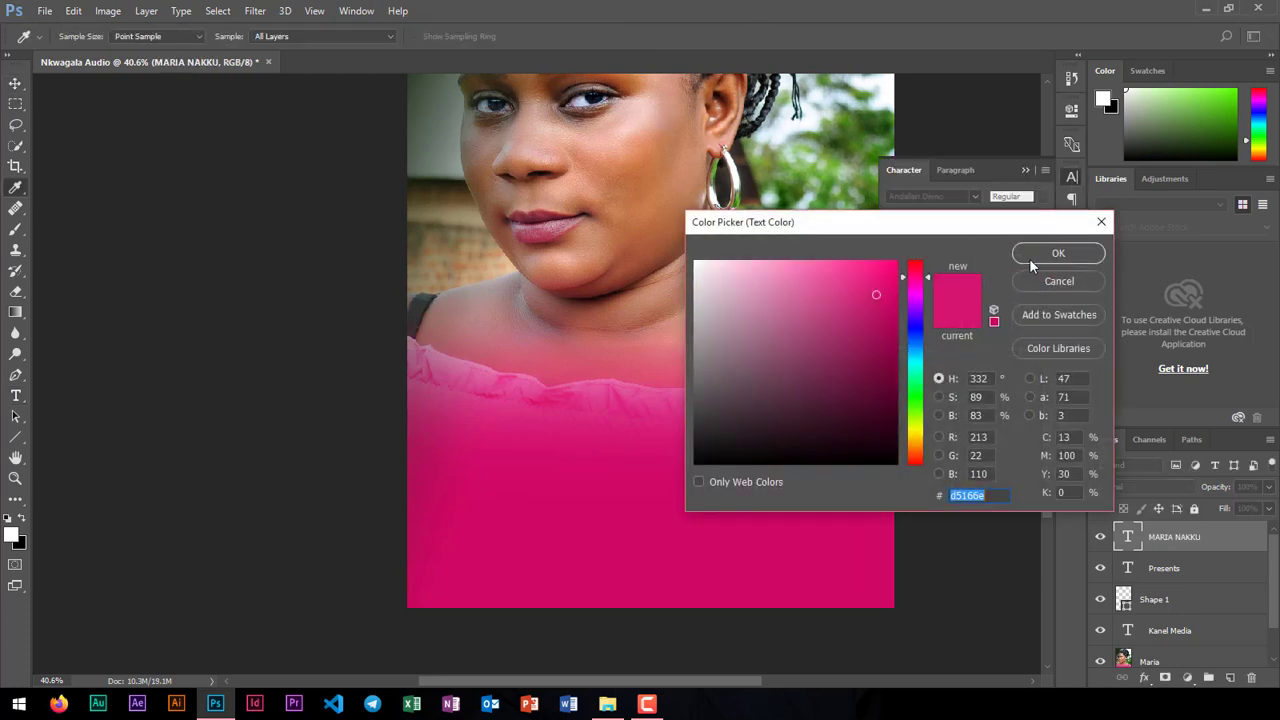
click(916, 436)
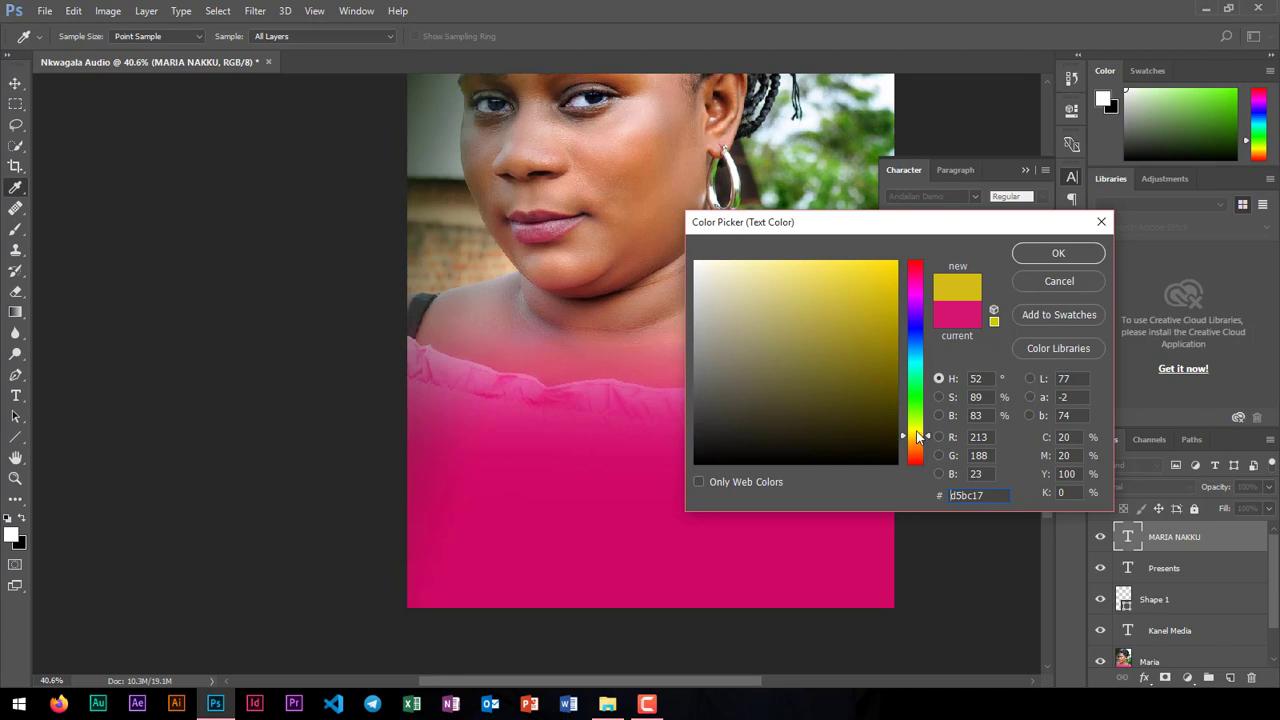
click(897, 269)
click(1060, 253)
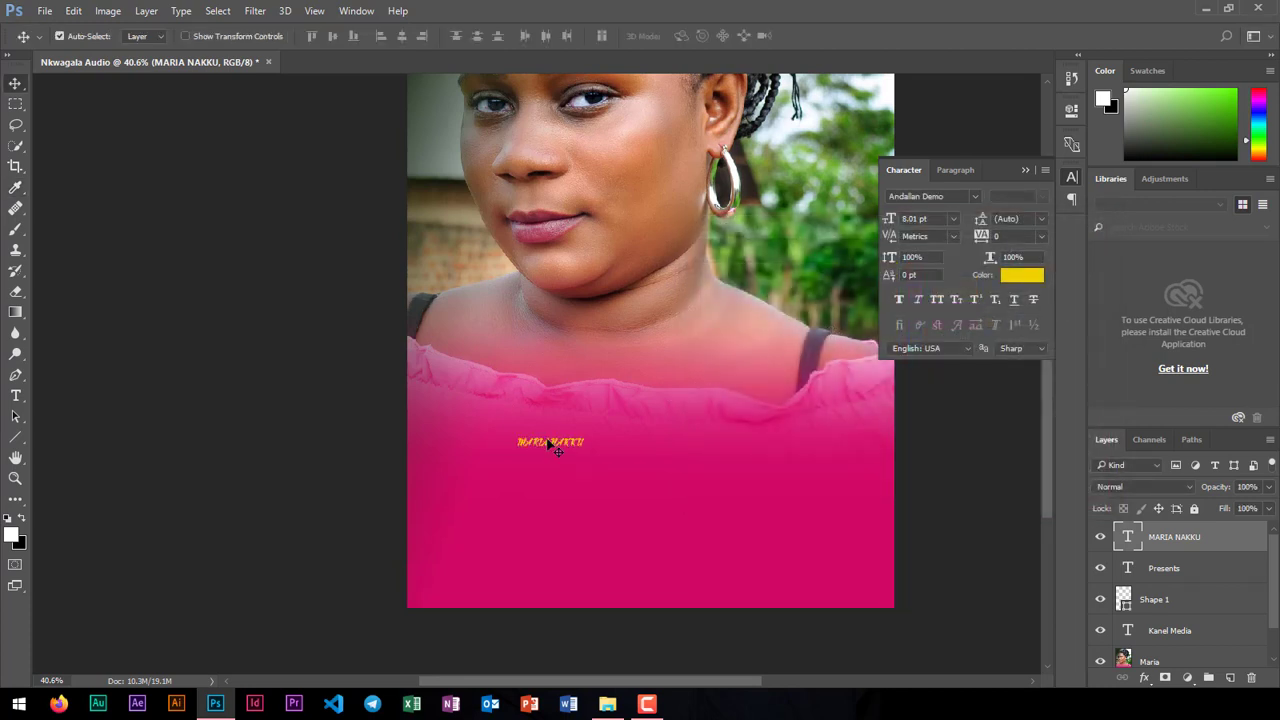
click(1028, 170)
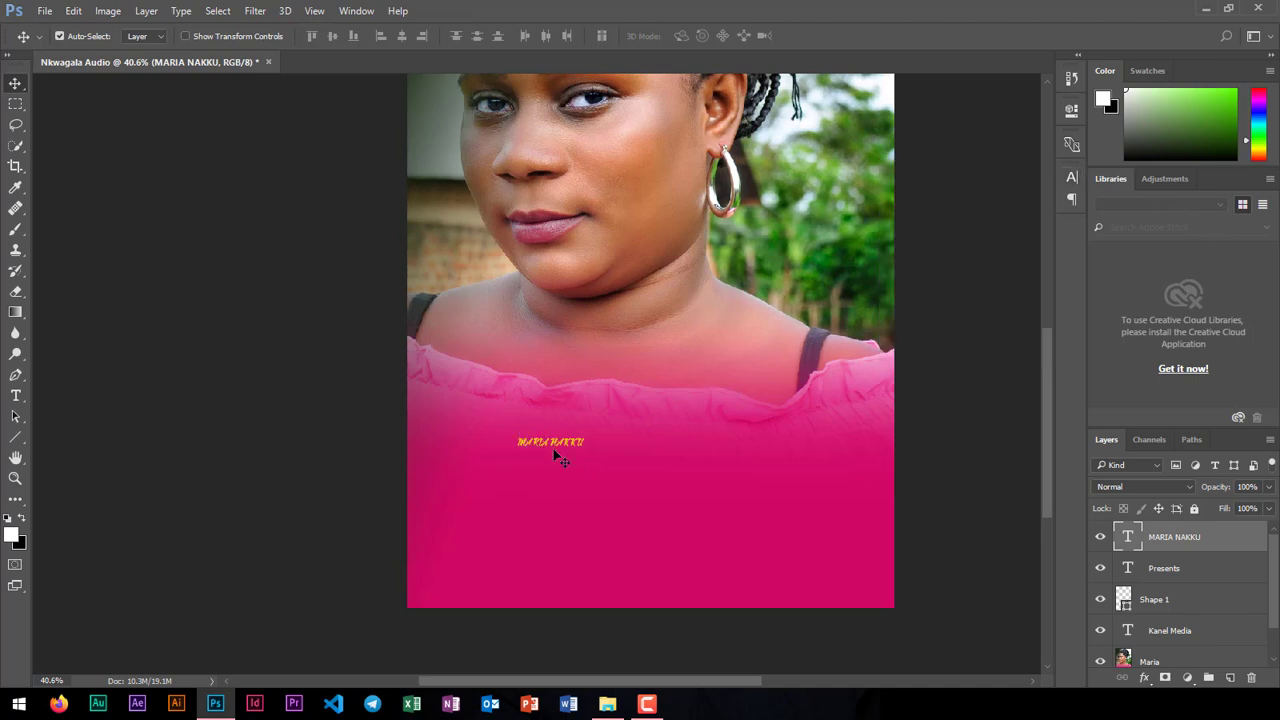
Step: Preview several fonts on the artist's name text and change its font to Balakhani
scroll(555, 451, up, 3)
scroll(555, 451, up, 3)
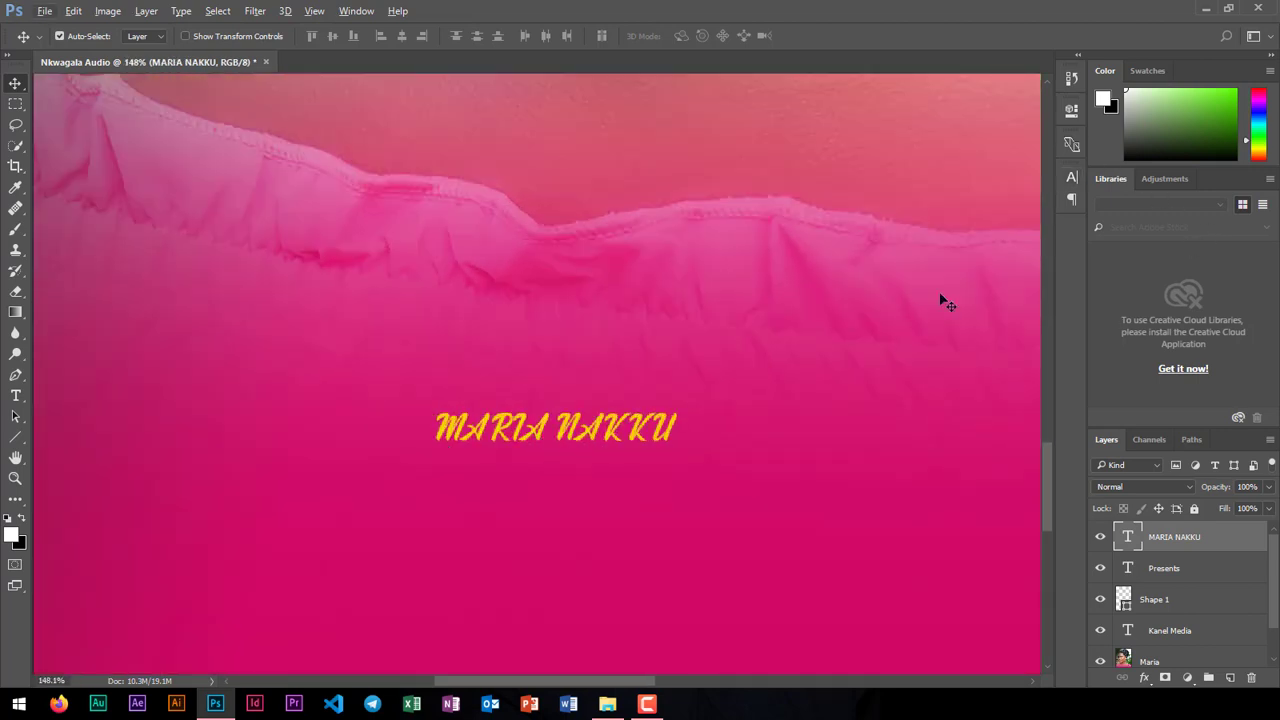
click(1077, 177)
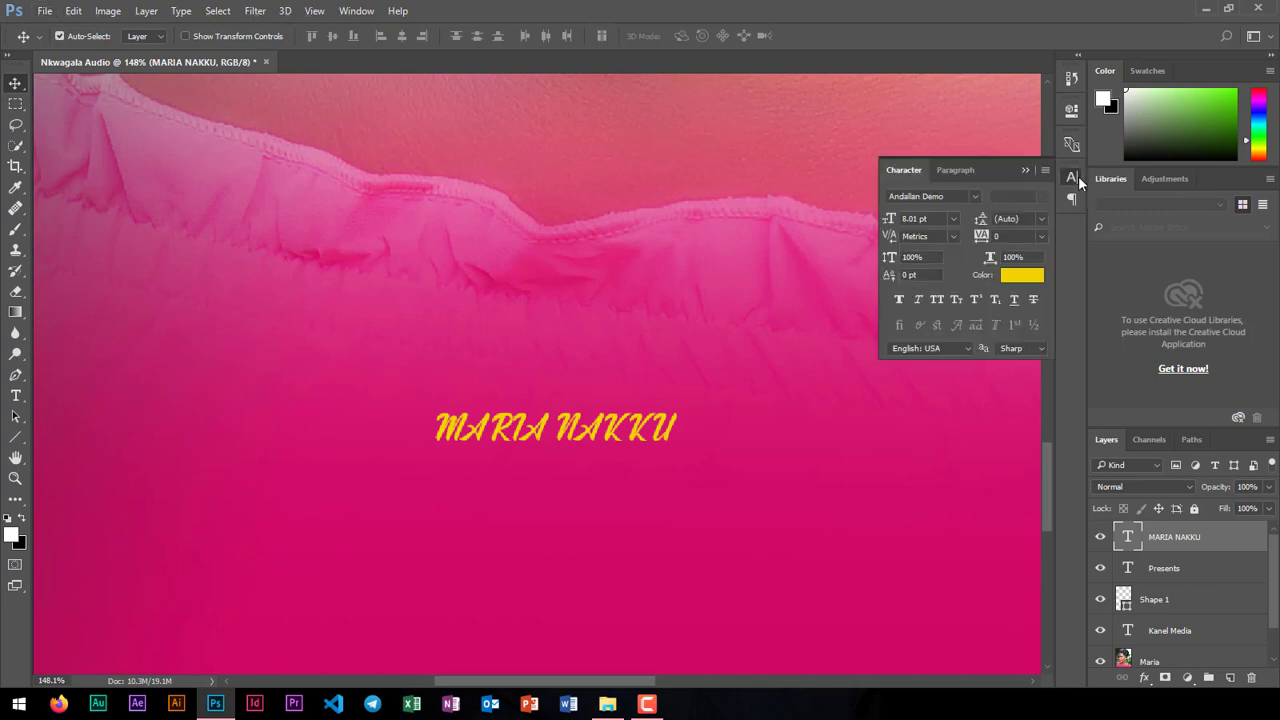
click(975, 197)
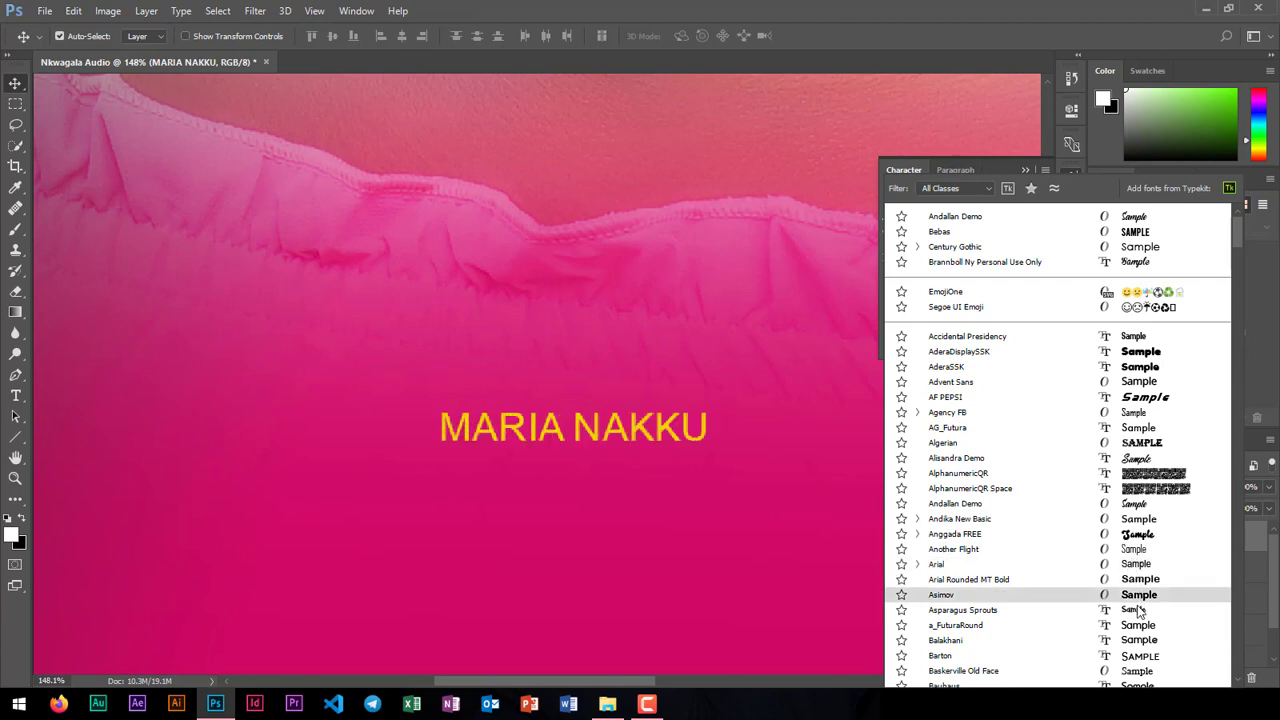
scroll(1137, 560, down, 1)
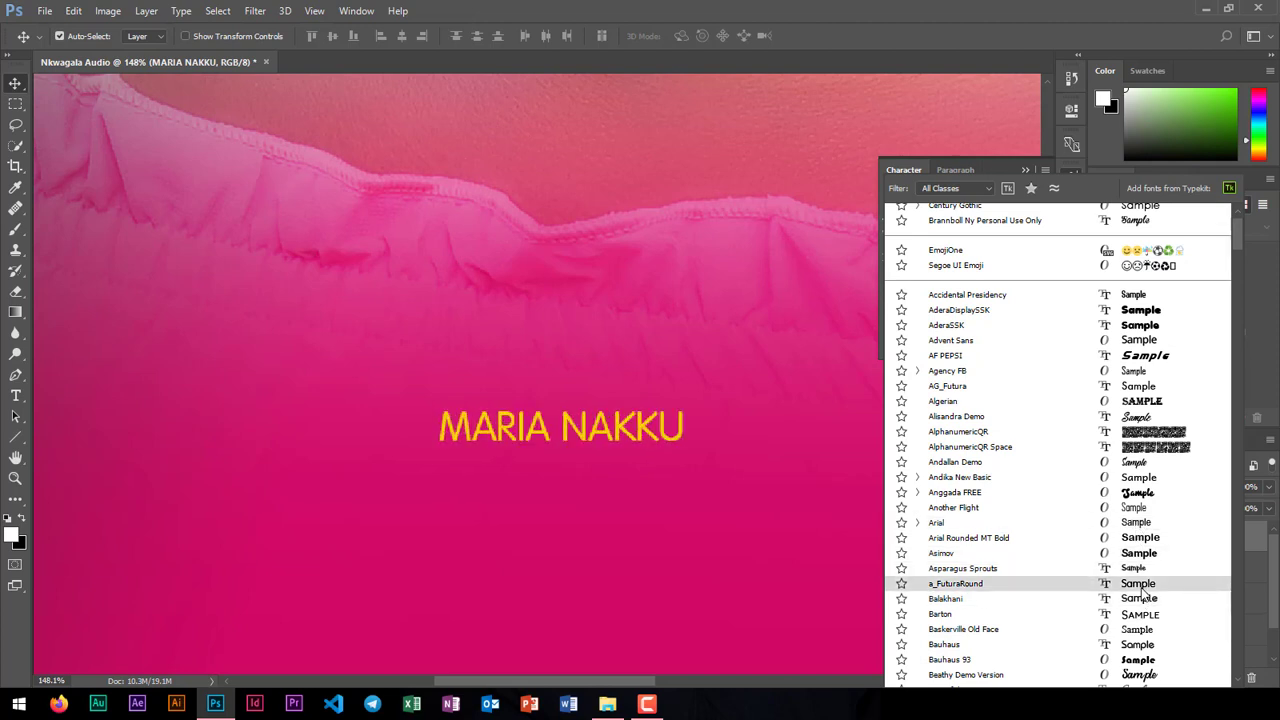
scroll(1142, 594, down, 1)
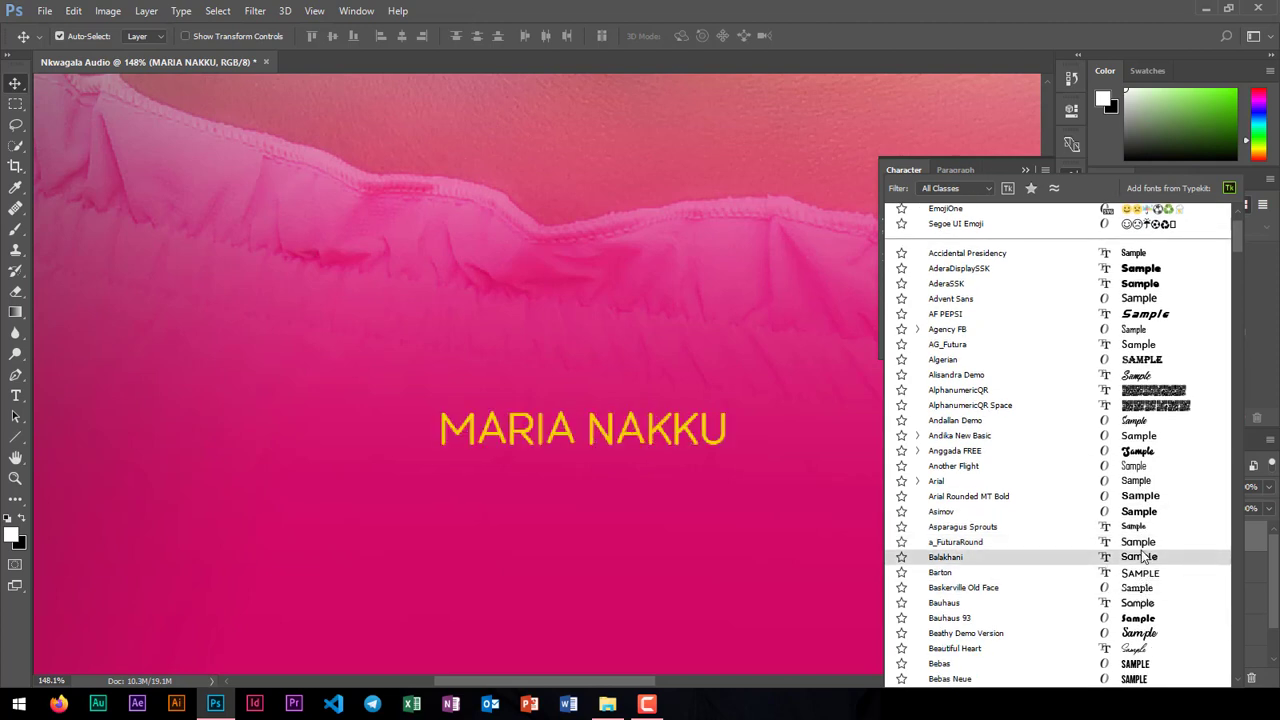
scroll(1141, 594, down, 1)
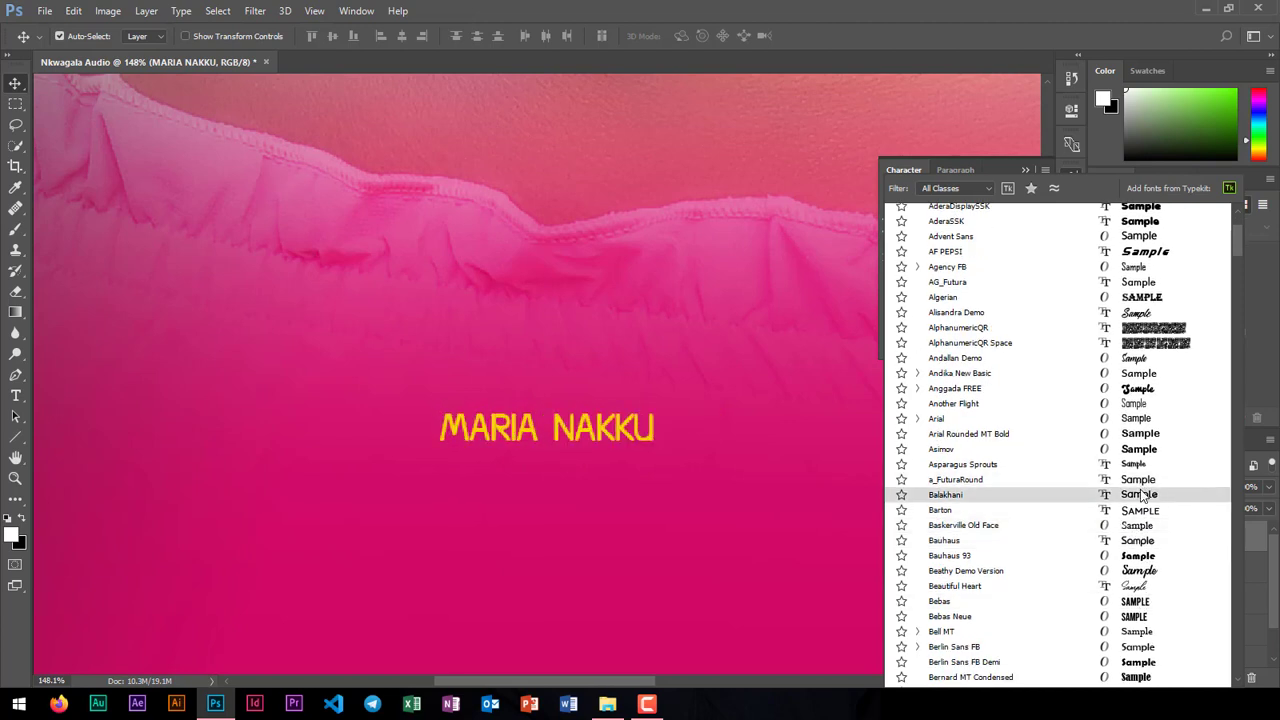
scroll(1142, 515, down, 3)
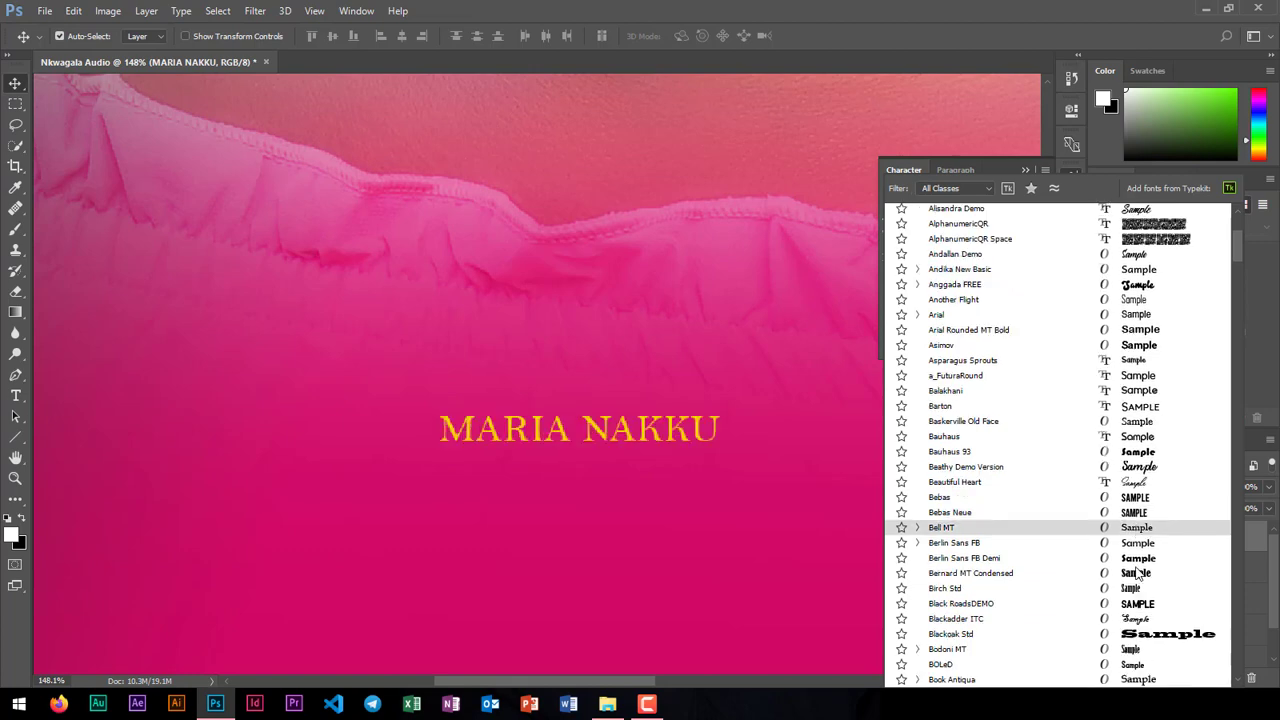
scroll(1146, 500, up, 2)
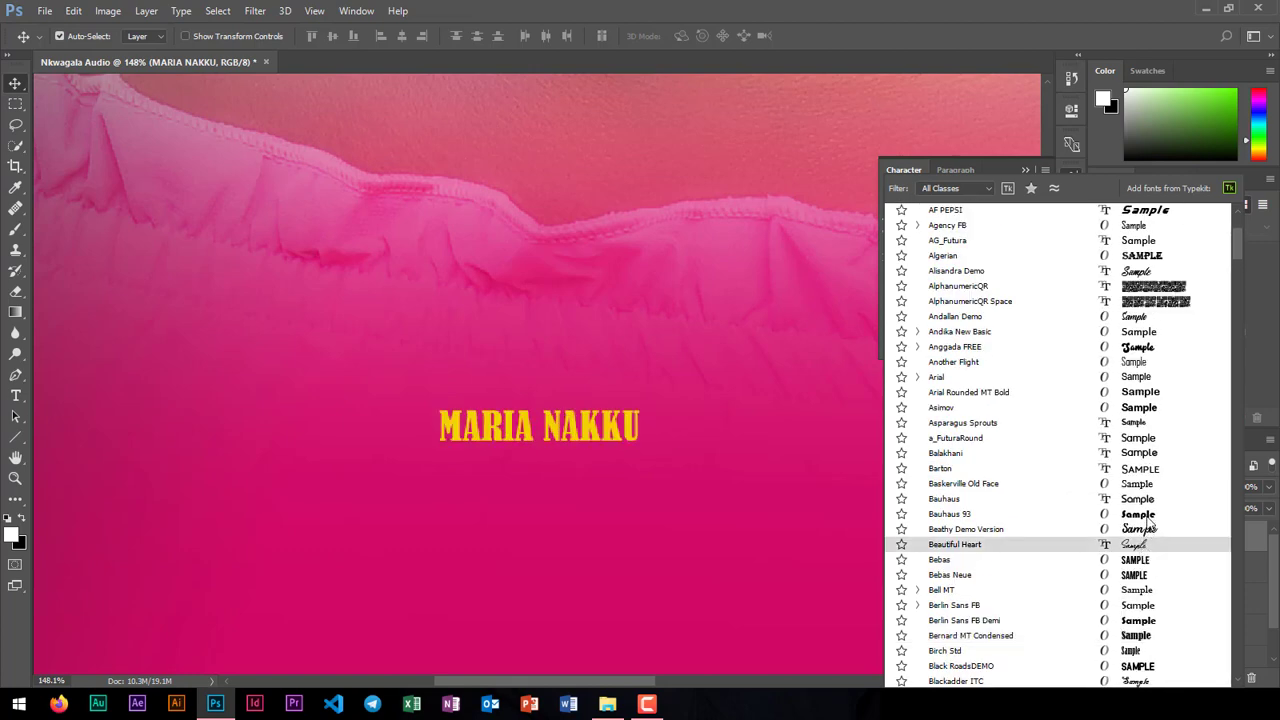
click(1142, 457)
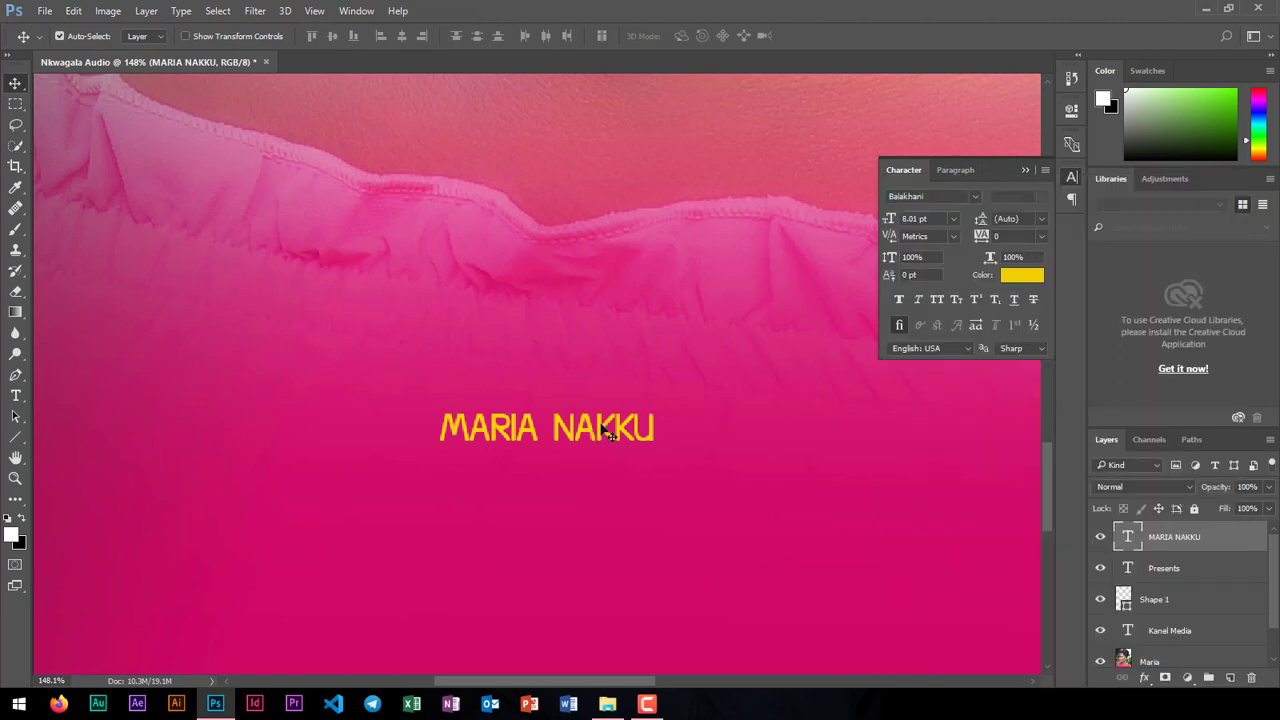
click(1025, 166)
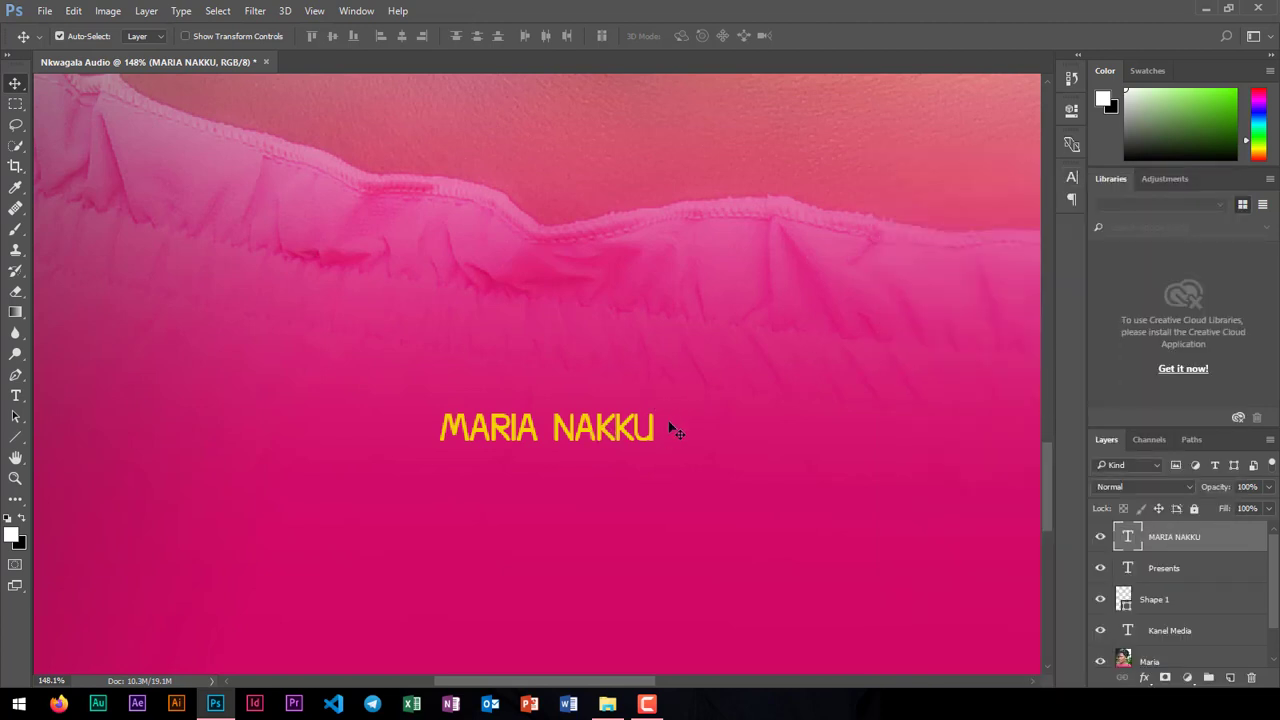
Step: Enlarge the artist's name text to 23.01 pt and move it slightly left and down on the dress
click(1071, 177)
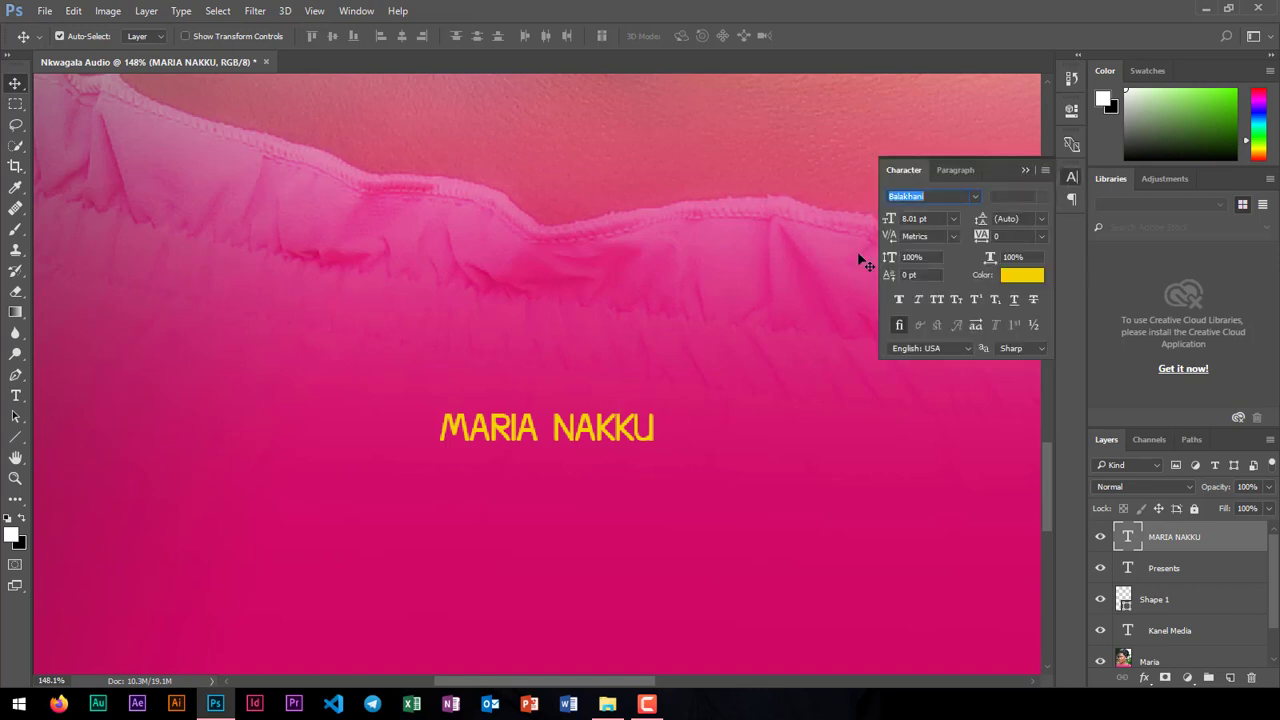
key(Tab)
key(Up)
click(1025, 170)
scroll(726, 342, down, 5)
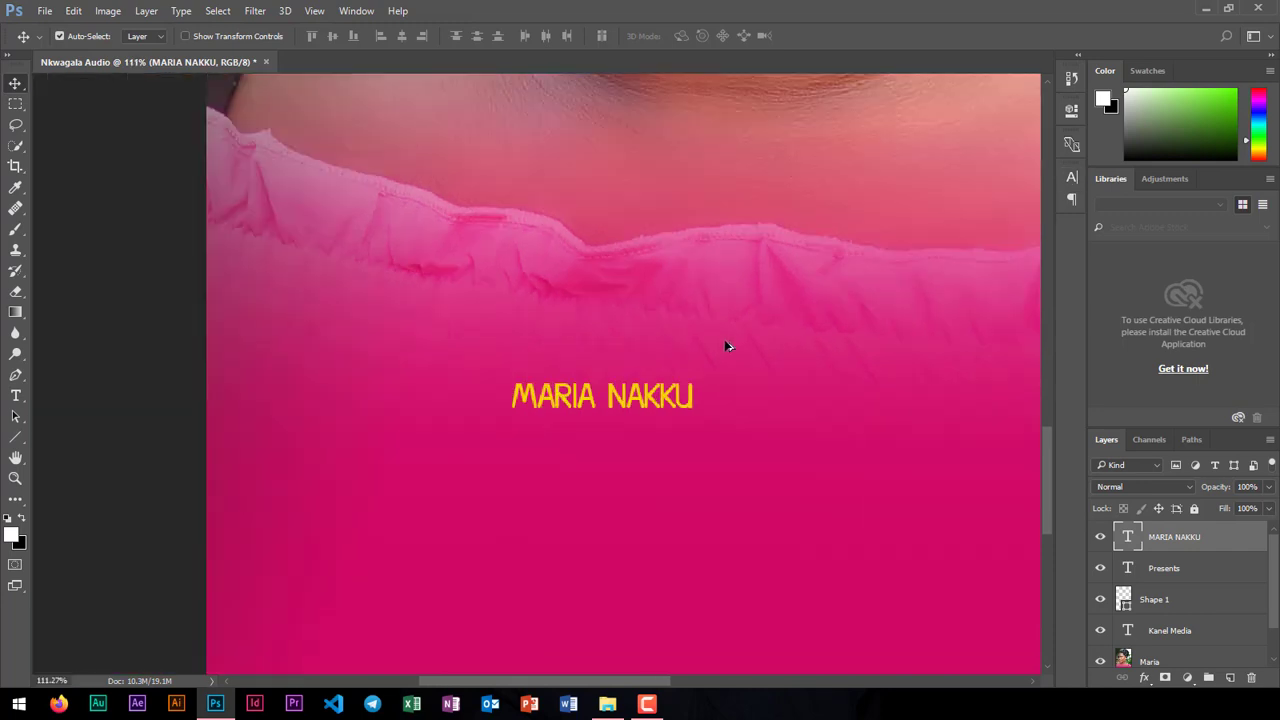
drag(688, 378, 640, 413)
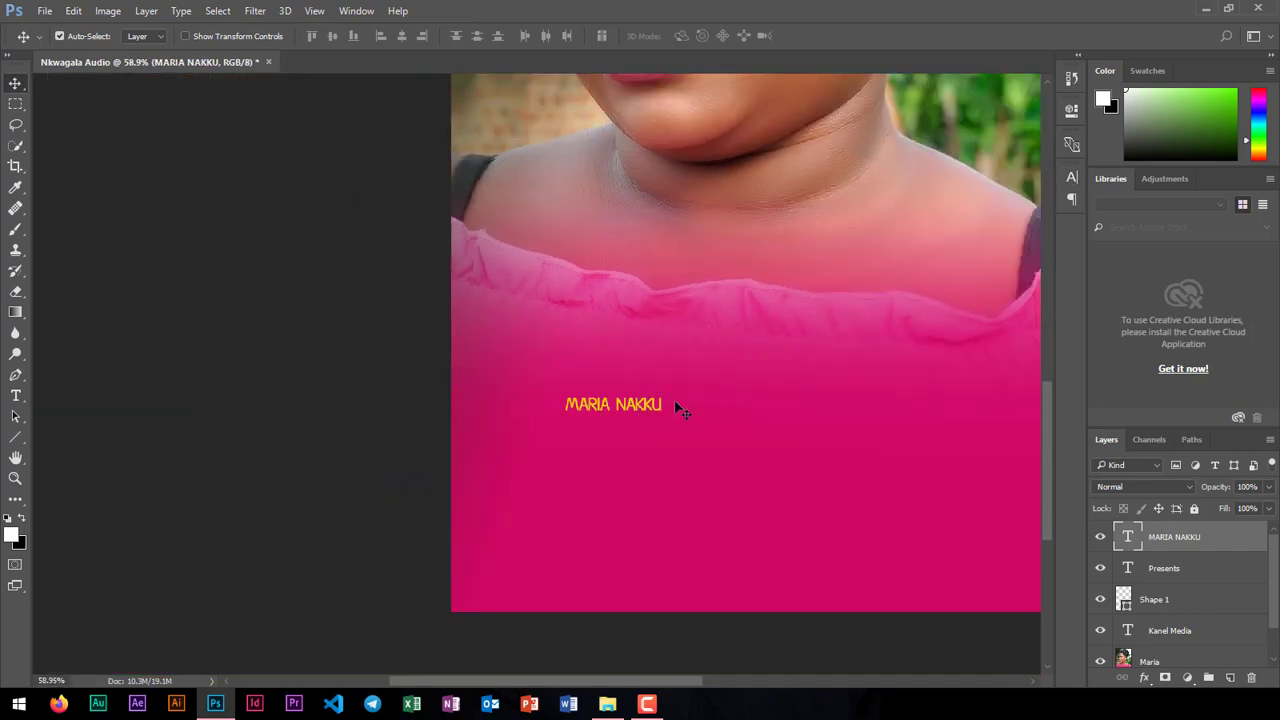
click(1071, 177)
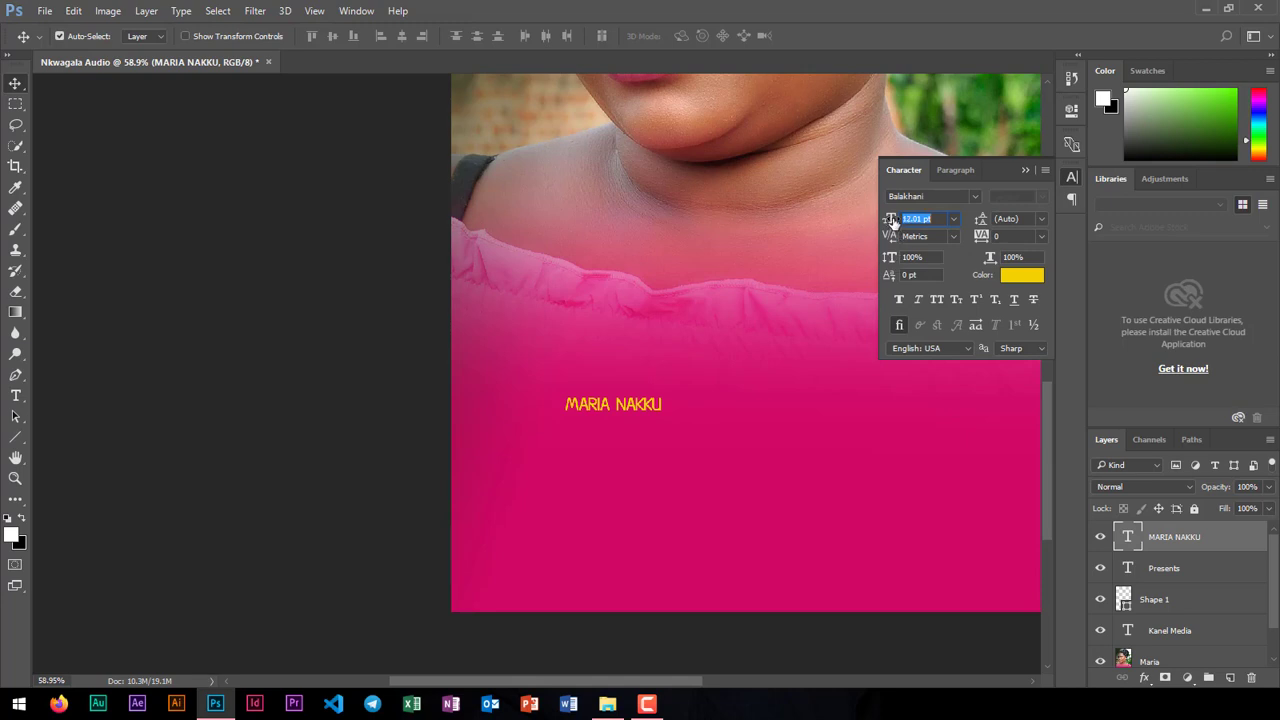
drag(891, 224, 863, 240)
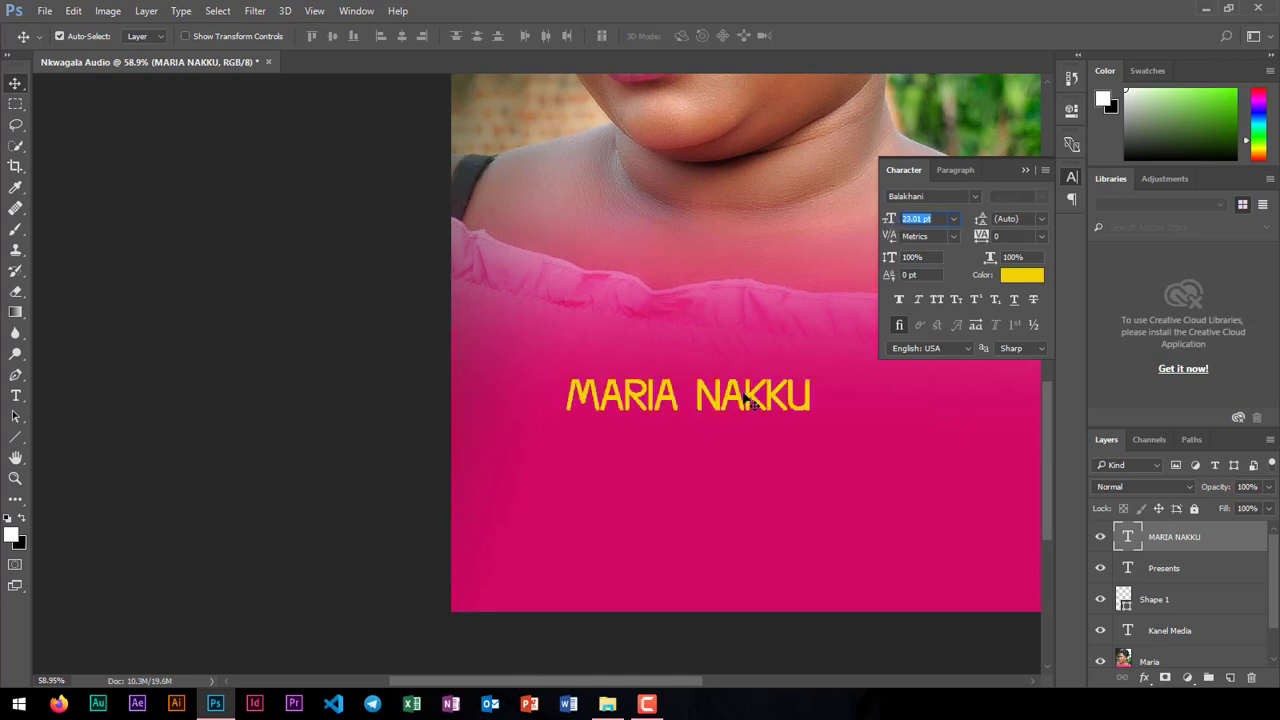
drag(745, 401, 738, 404)
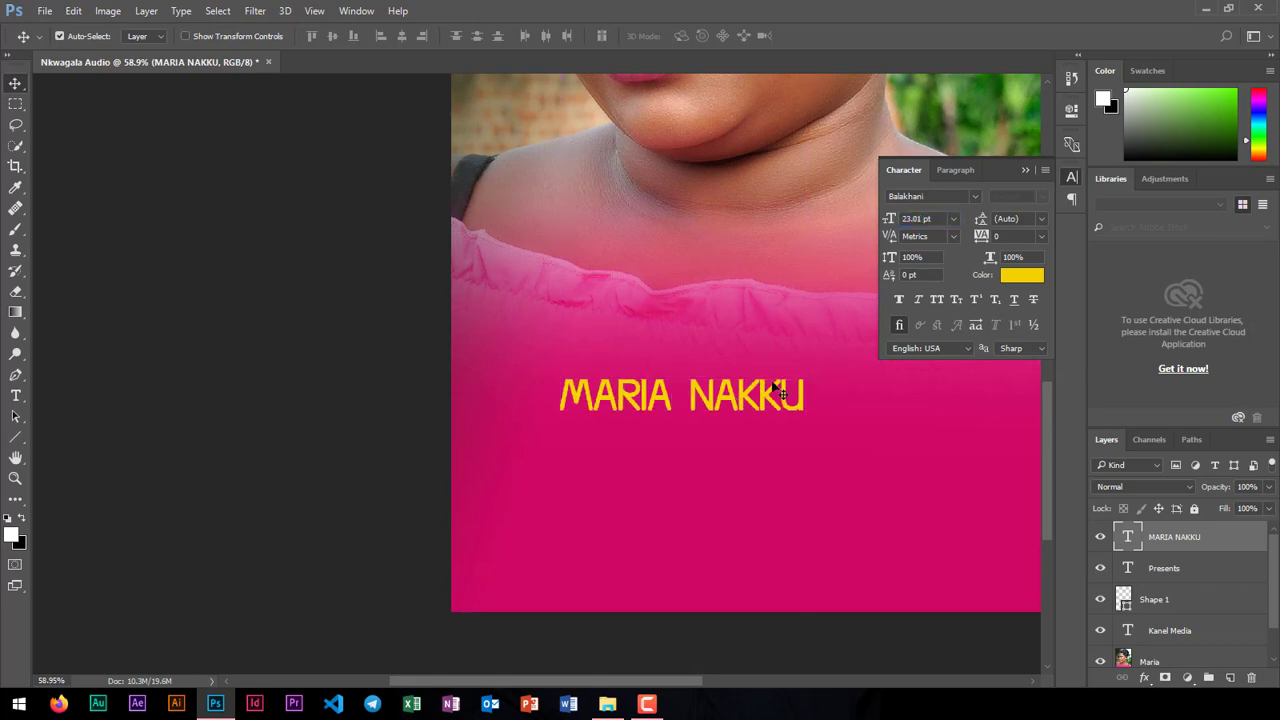
Step: Preview more fonts on the artist's name text and change its font to Century Gothic Regular
click(973, 197)
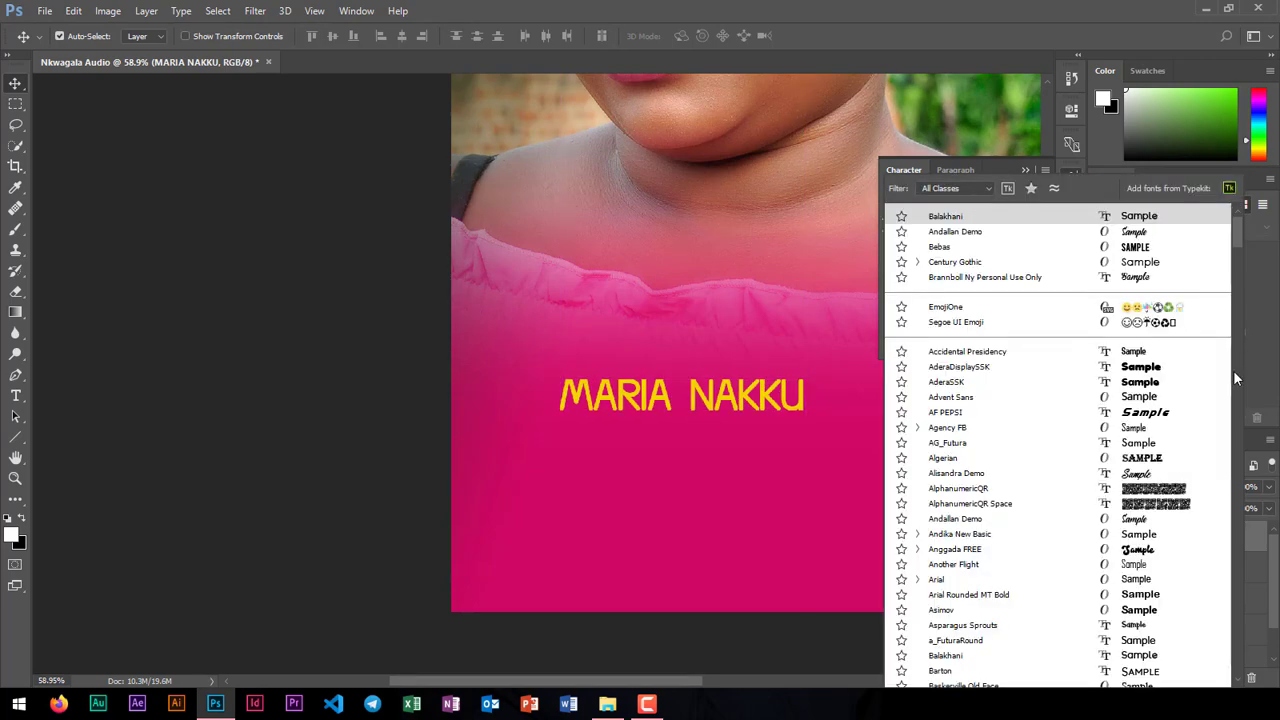
scroll(1150, 400, down, 5)
scroll(1113, 432, down, 6)
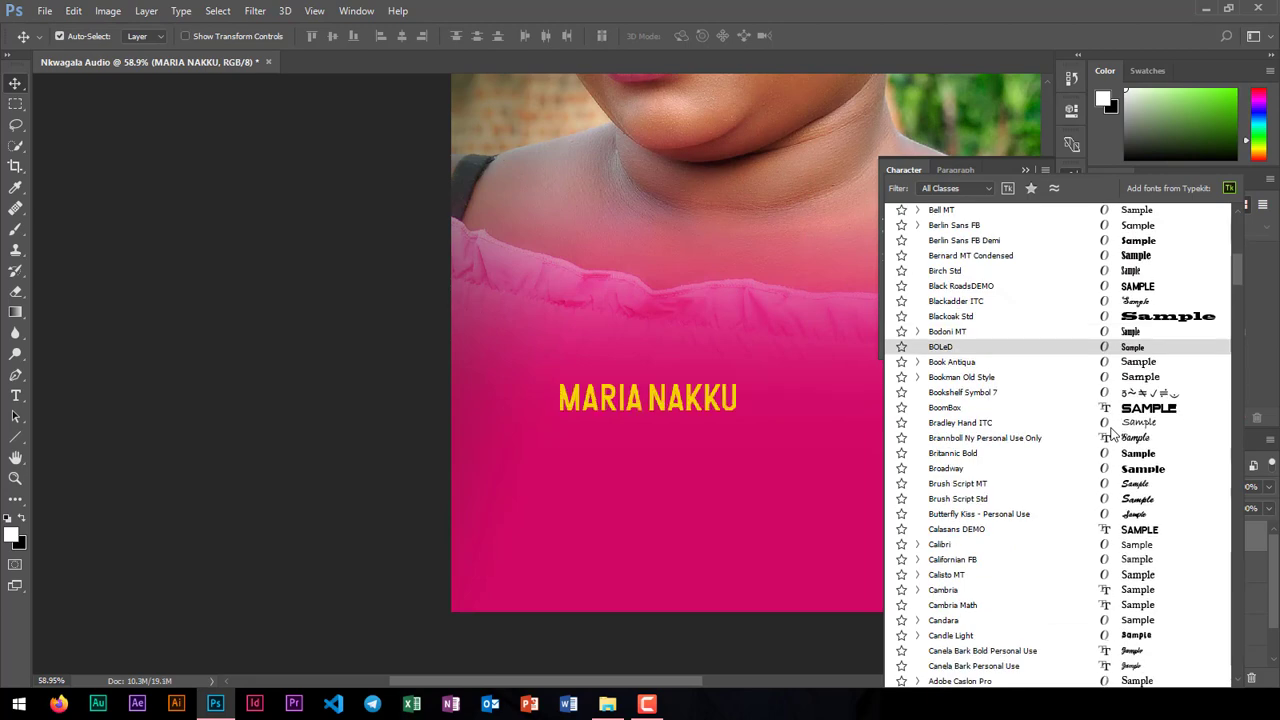
scroll(1125, 468, down, 4)
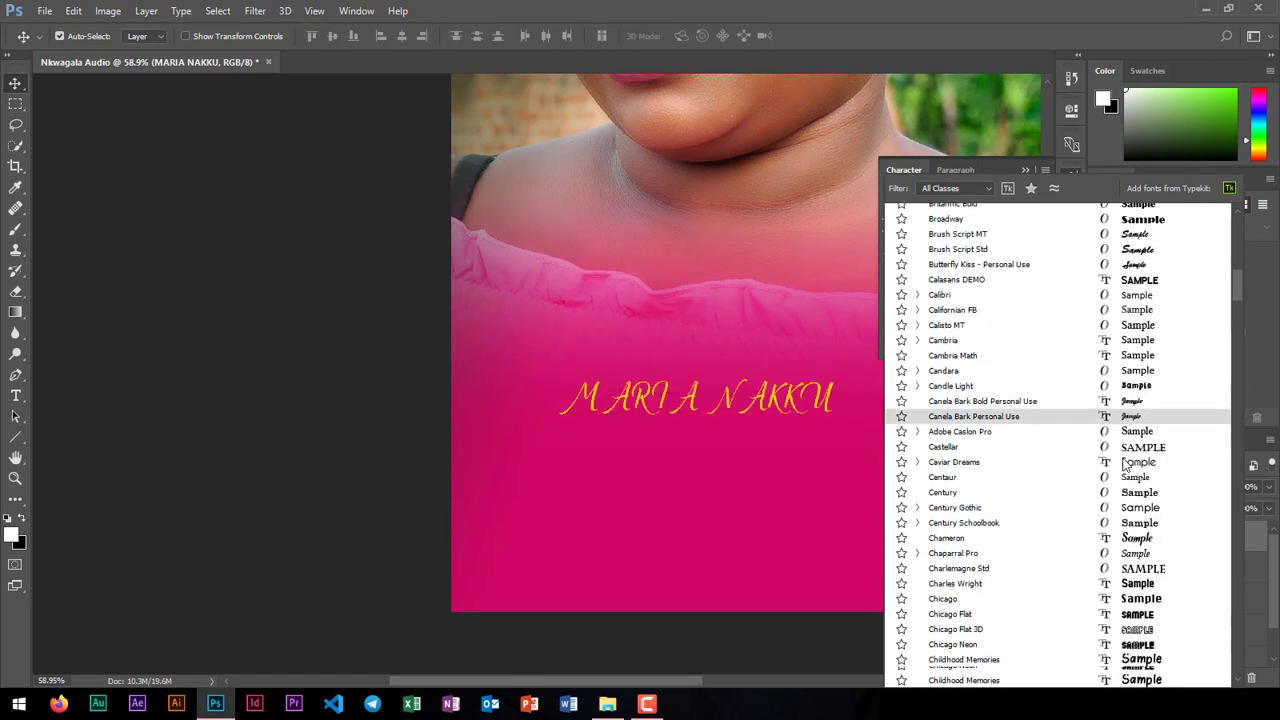
click(1130, 488)
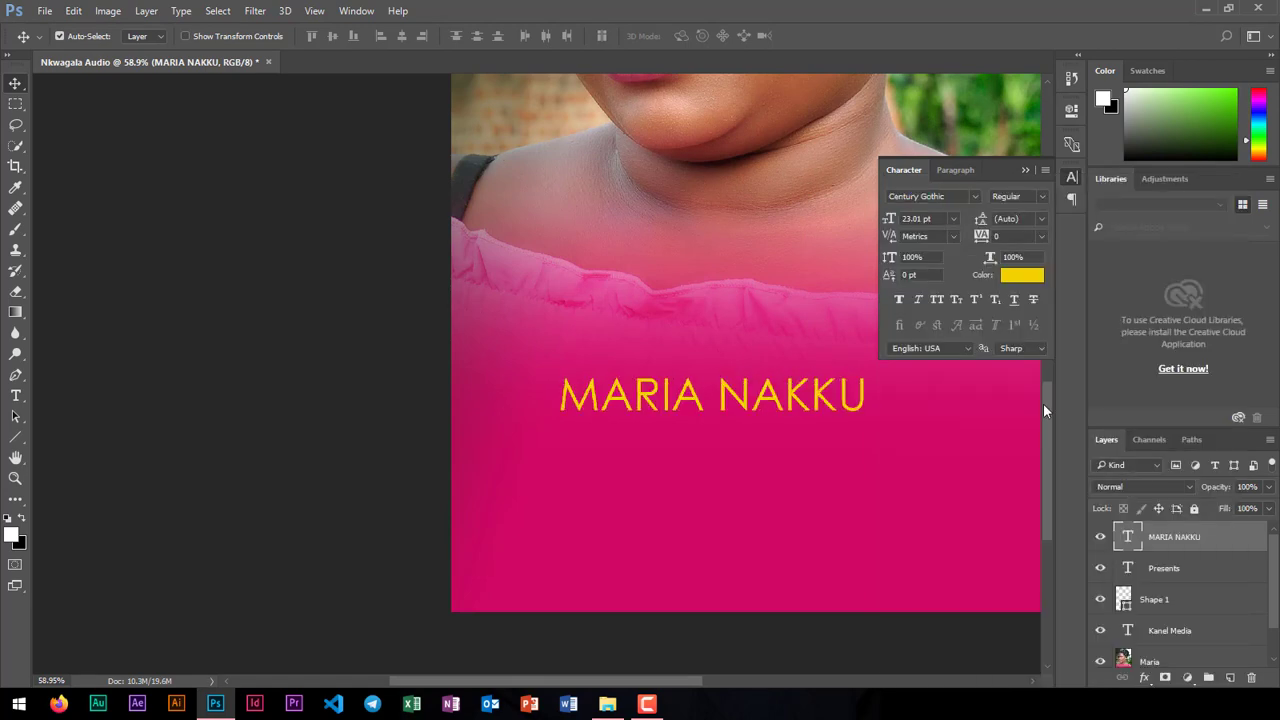
Step: Duplicate the artist's name text directly below the original and replace the copy's wording with NKWAGALA
drag(757, 401, 760, 458)
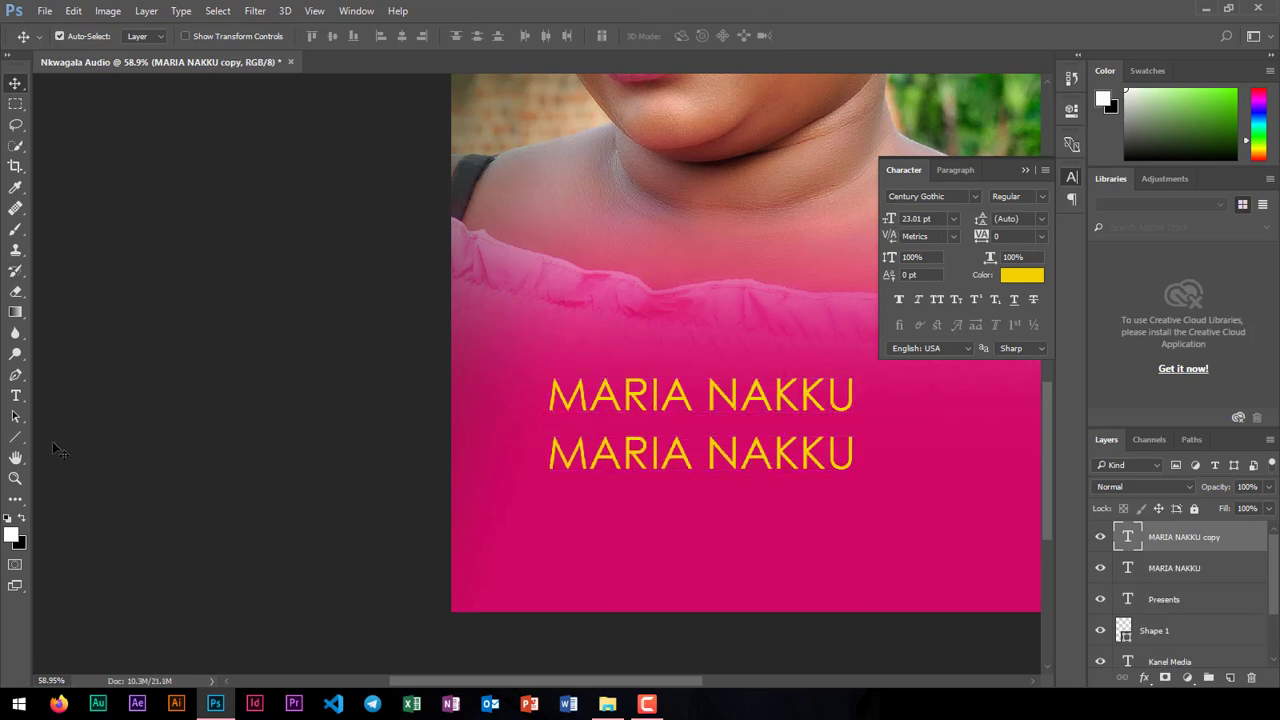
click(15, 396)
click(550, 458)
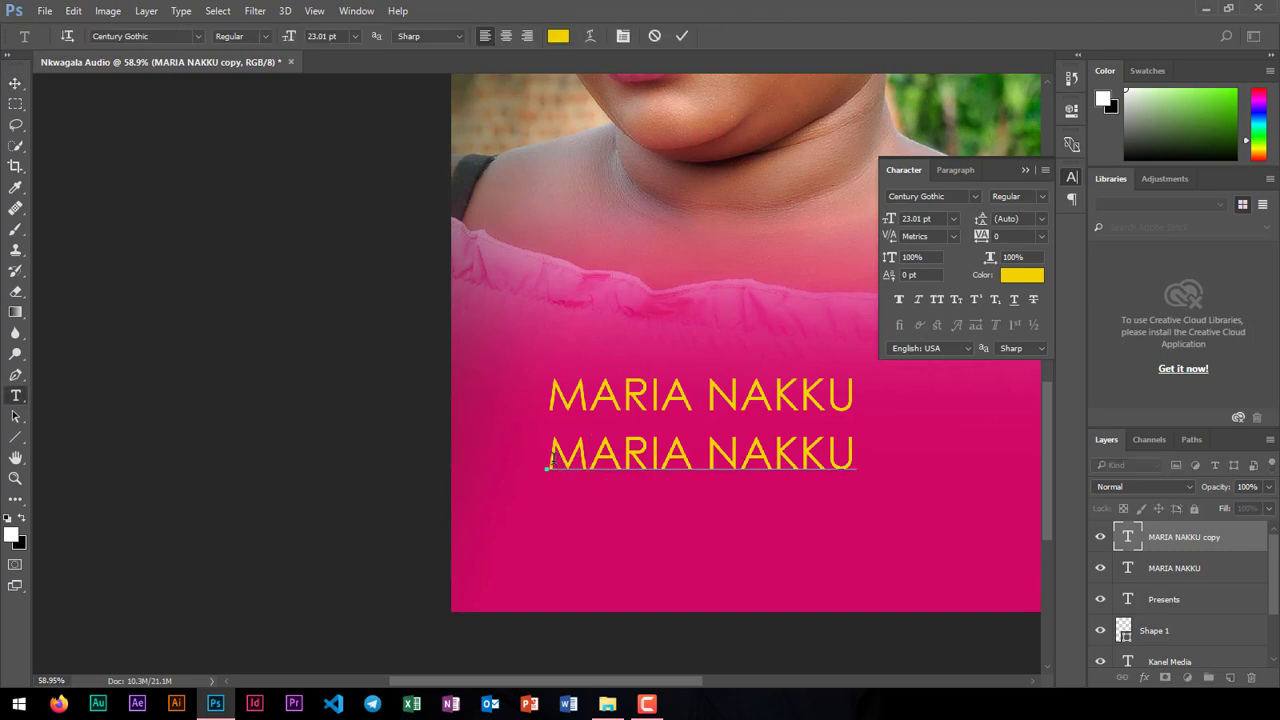
drag(550, 460, 971, 455)
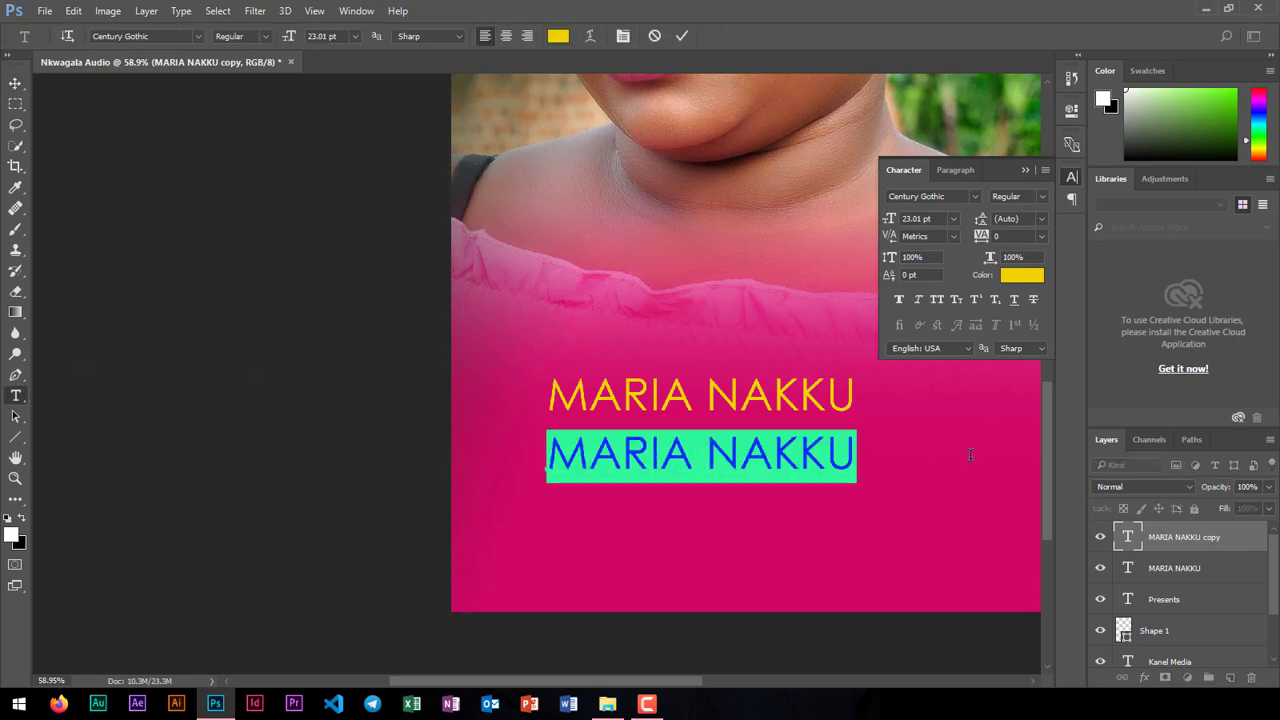
text(NKWAGALA)
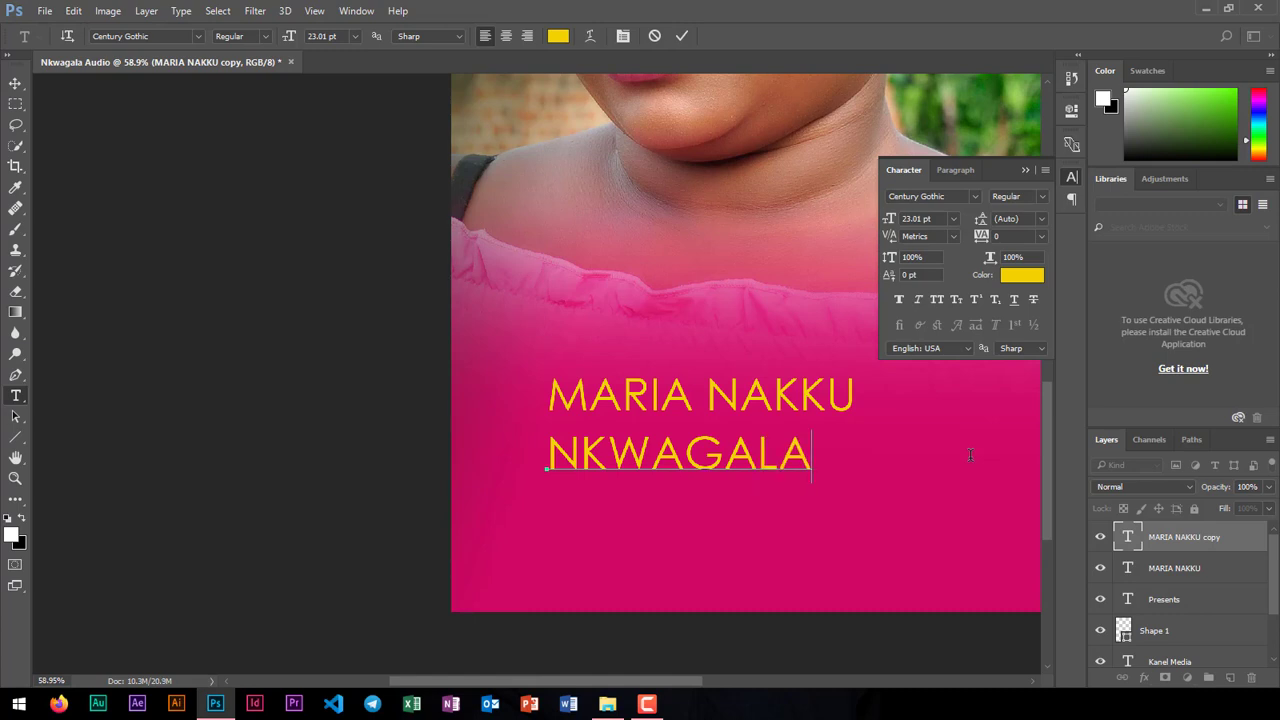
click(683, 36)
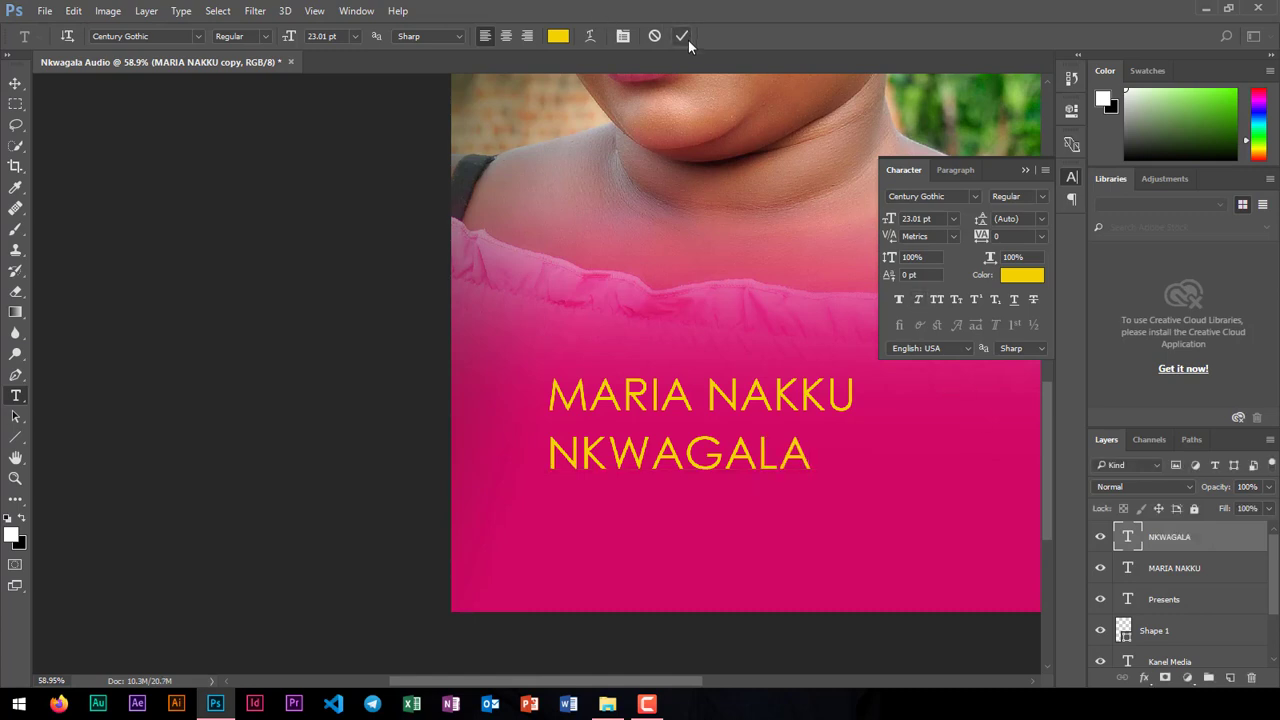
Step: Change the font of the NKWAGALA title to Bebas
click(946, 197)
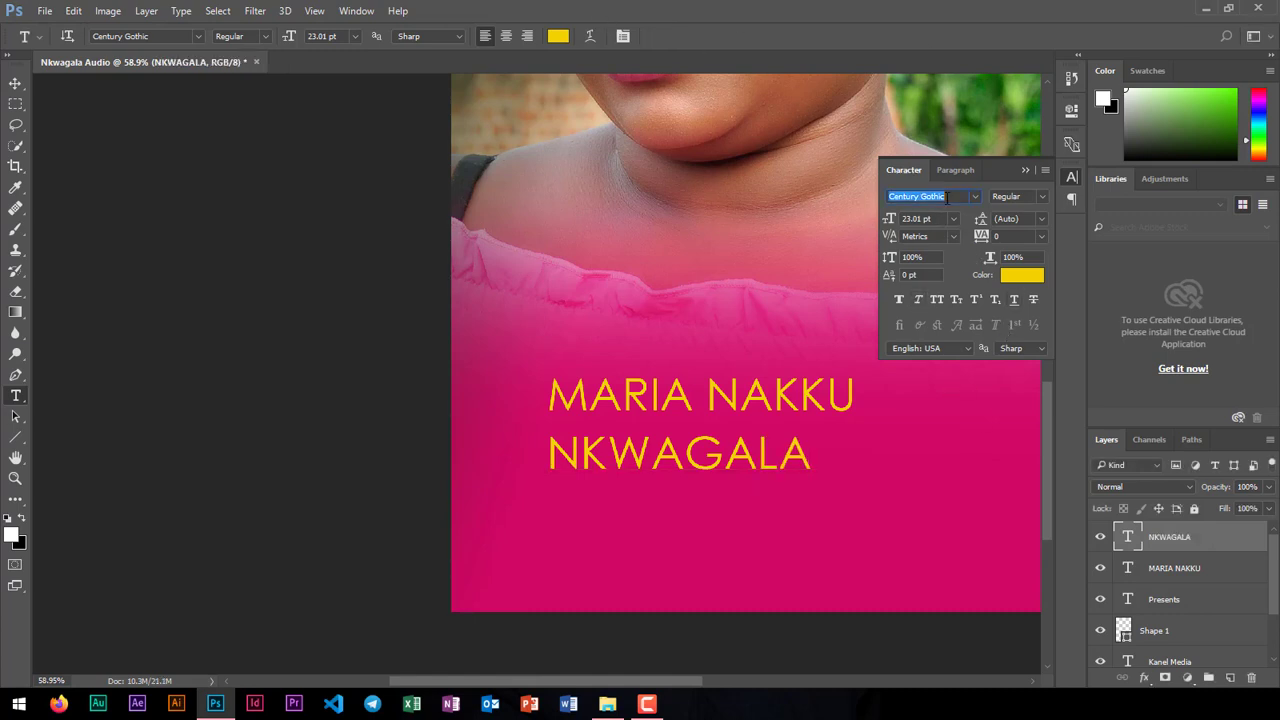
text(bebas)
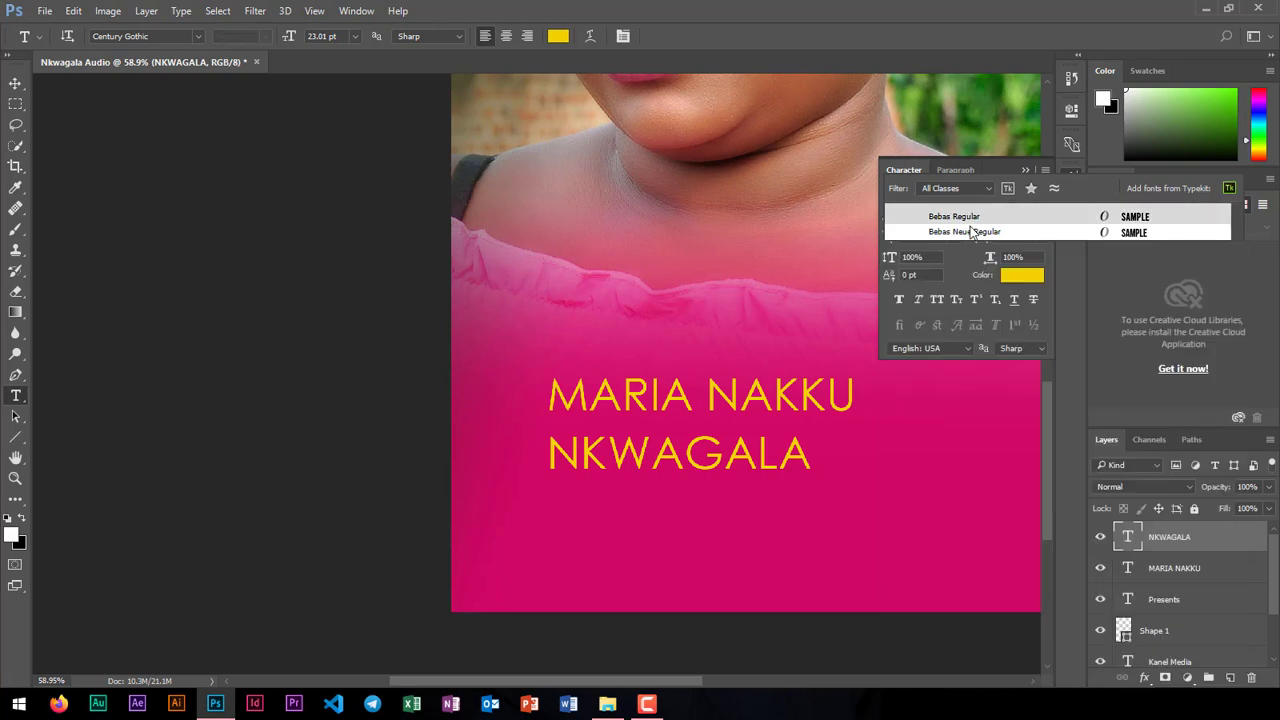
click(960, 217)
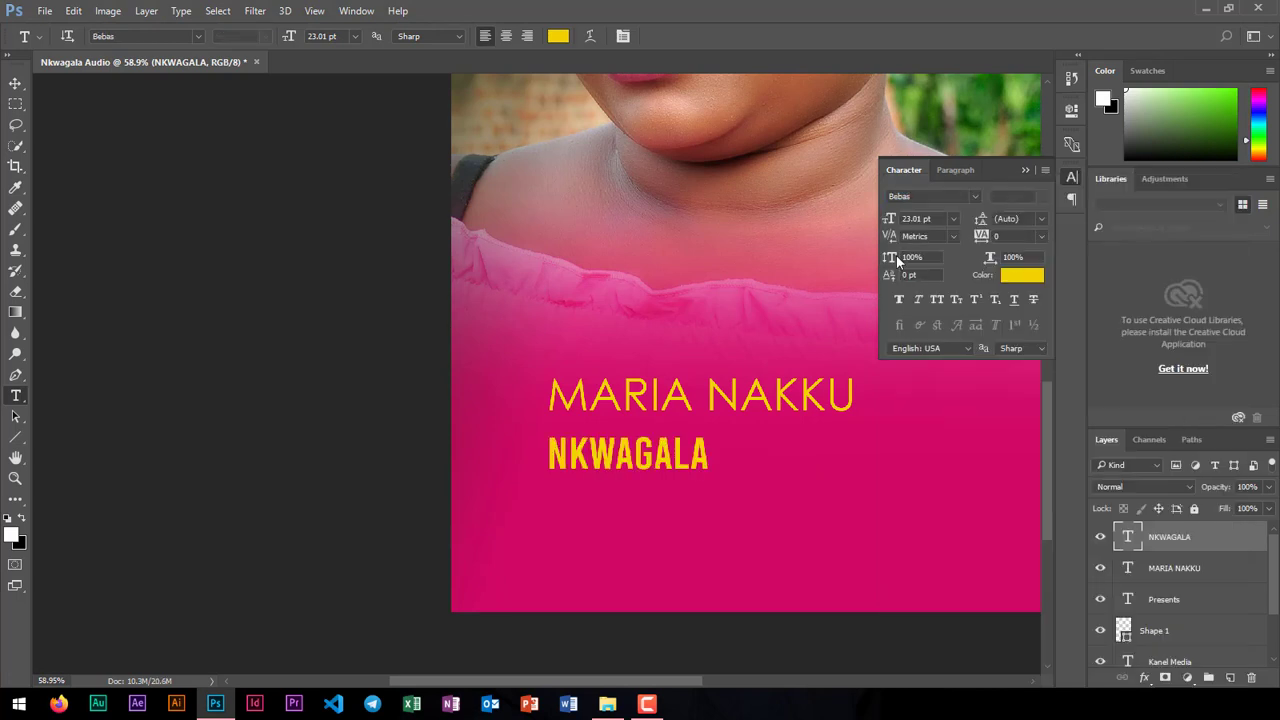
Step: Enlarge the NKWAGALA title to 70.01 pt and position it just below the artist's name on the dress
drag(889, 220, 911, 224)
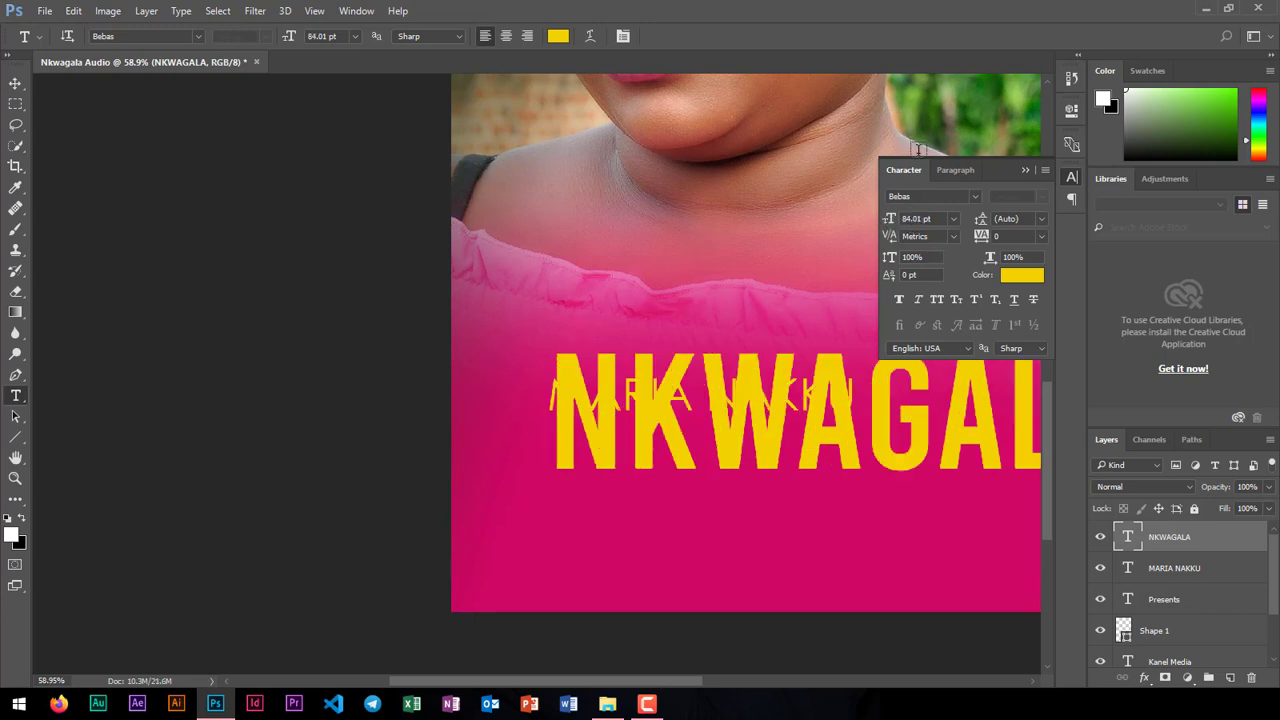
drag(896, 221, 888, 219)
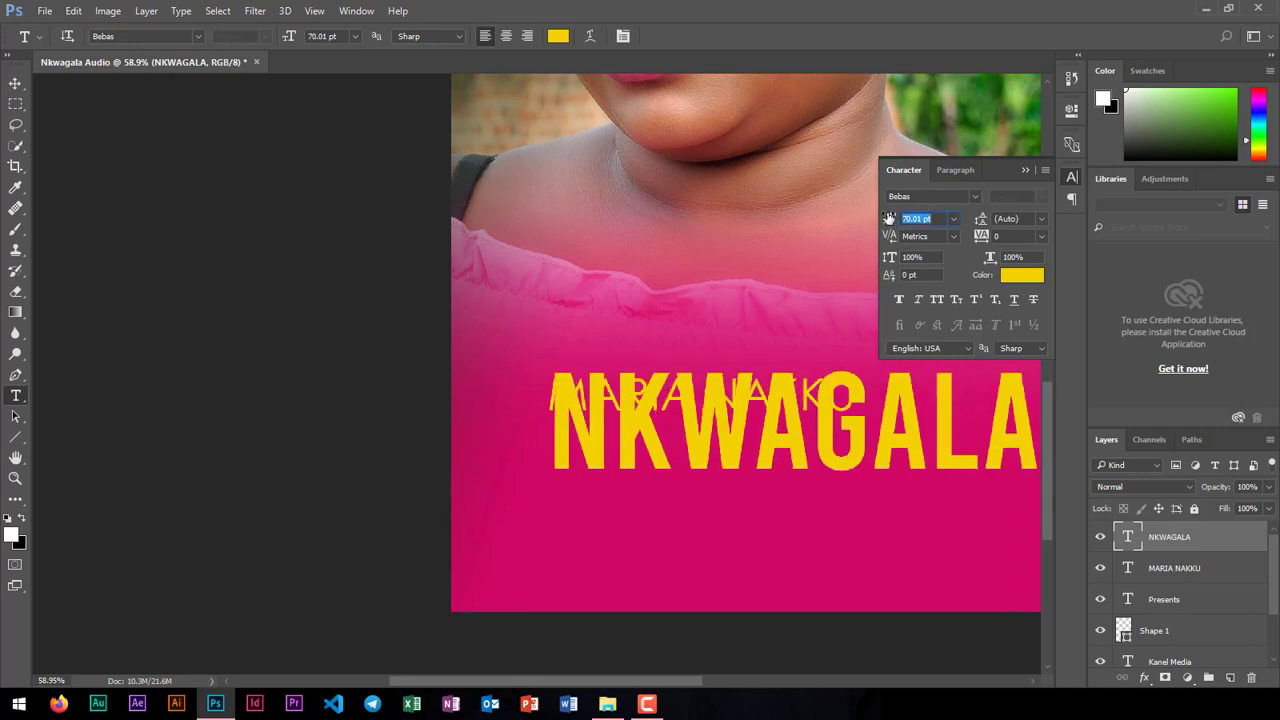
click(15, 83)
drag(786, 458, 738, 497)
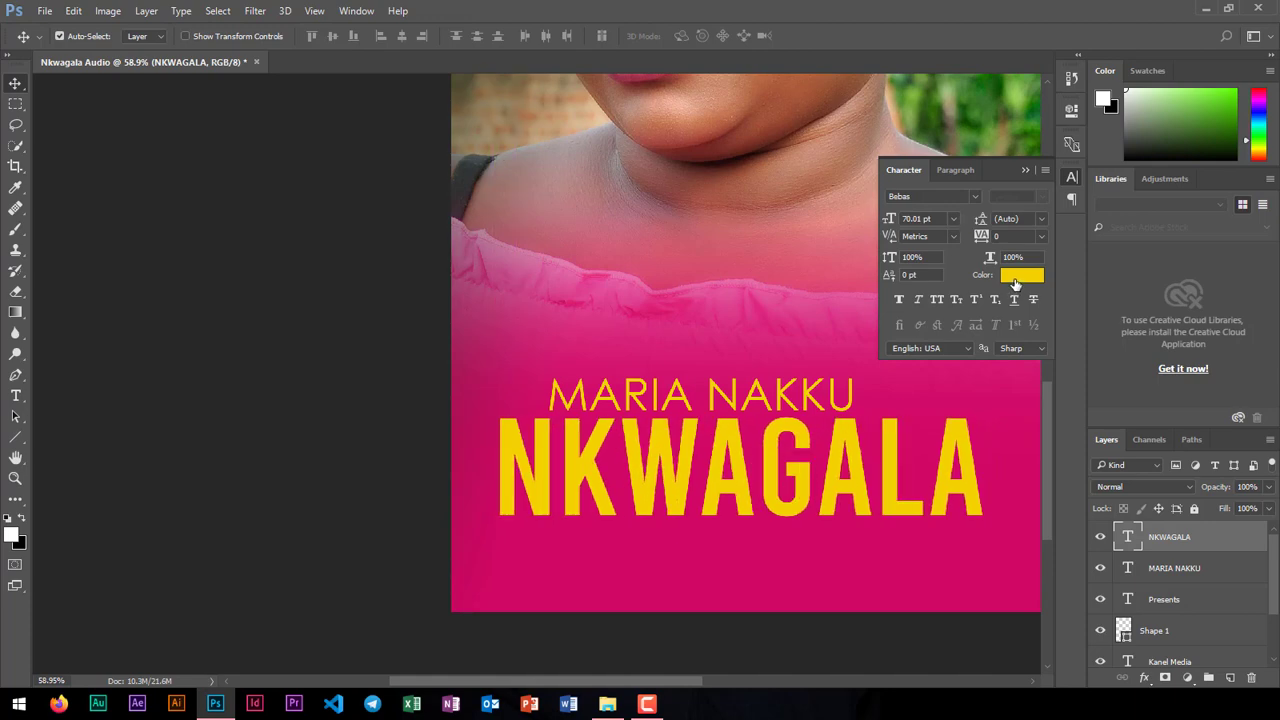
Step: Recolor the NKWAGALA title to white
click(1015, 277)
drag(795, 265, 683, 261)
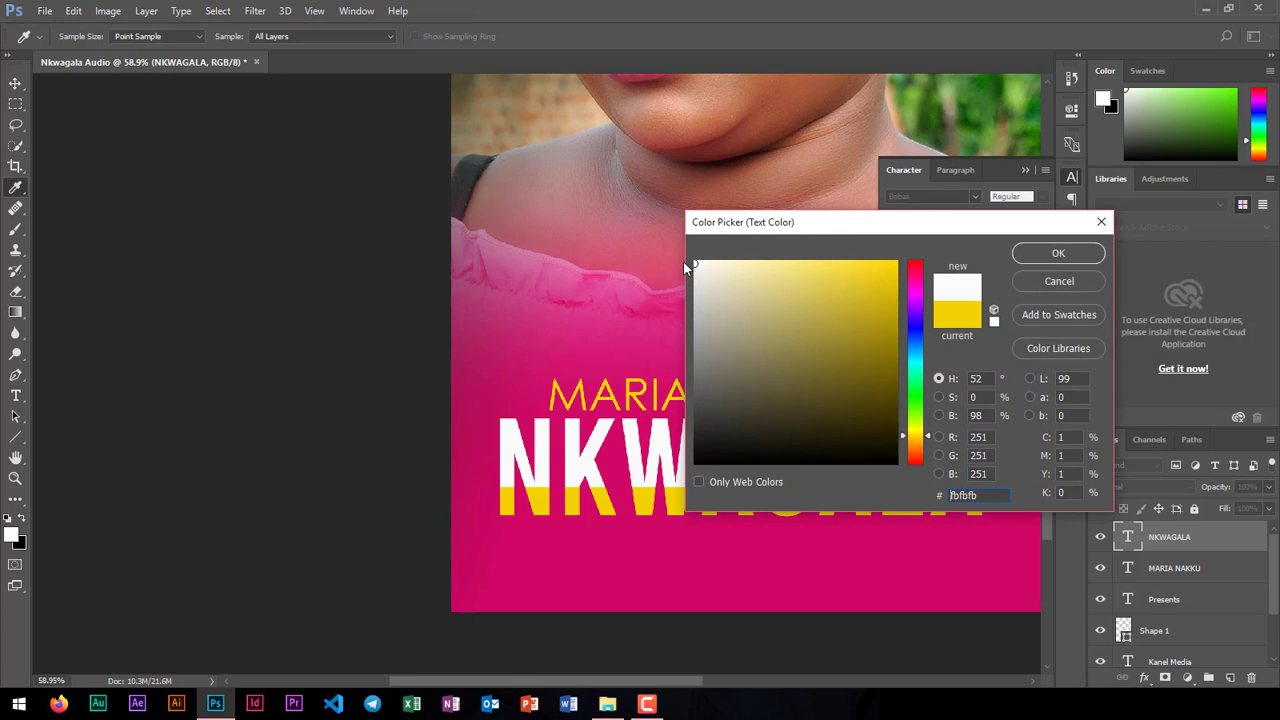
click(1061, 254)
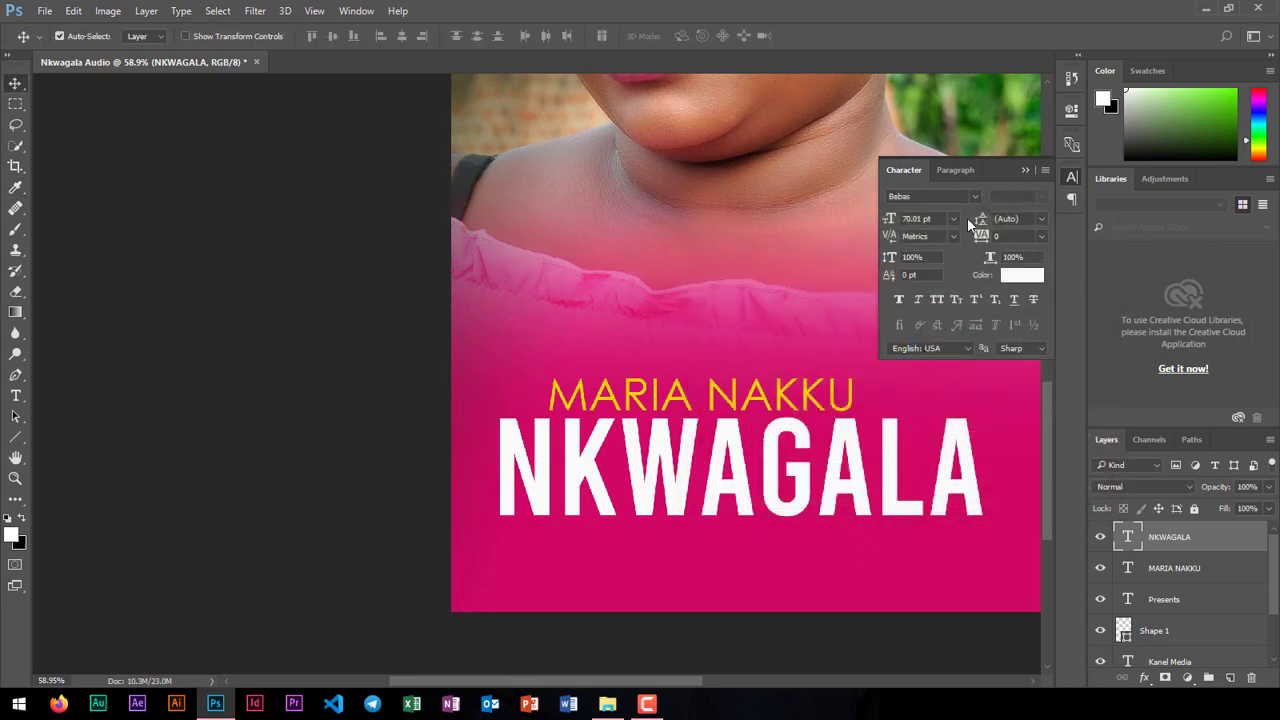
click(1027, 169)
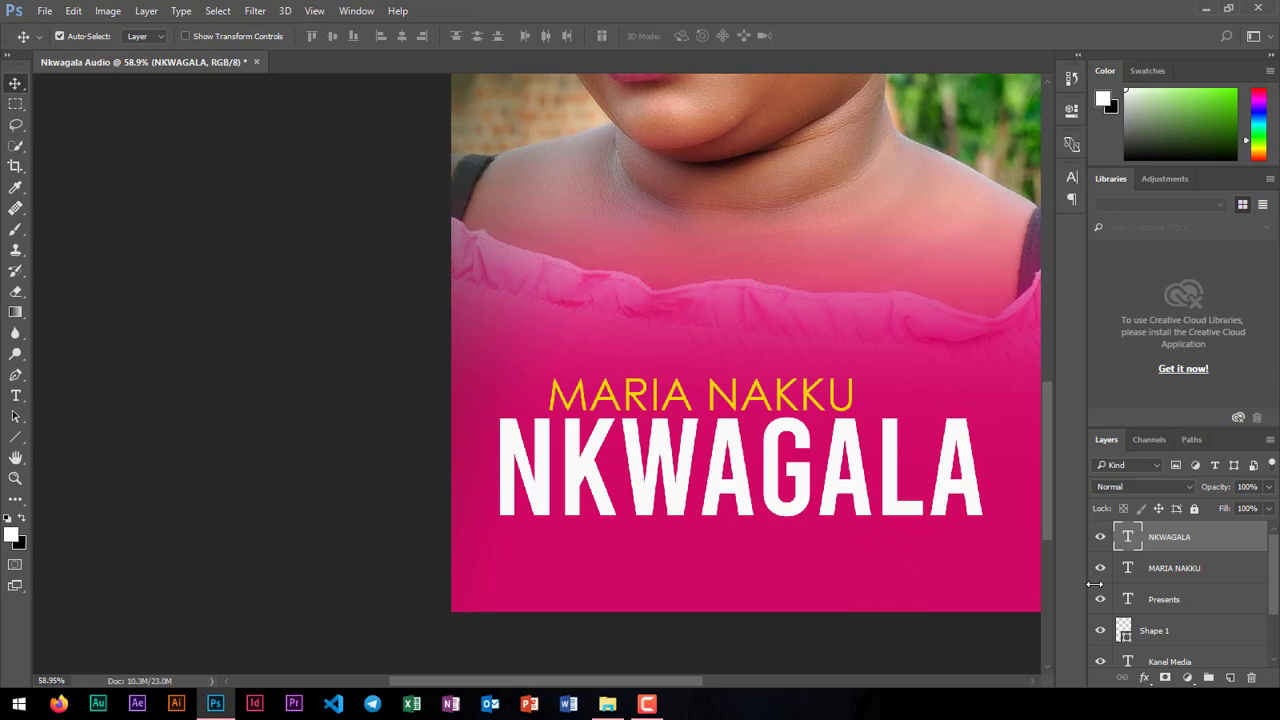
Step: Add a drop shadow to the NKWAGALA title with Normal blend mode and 58% opacity
double_click(1215, 545)
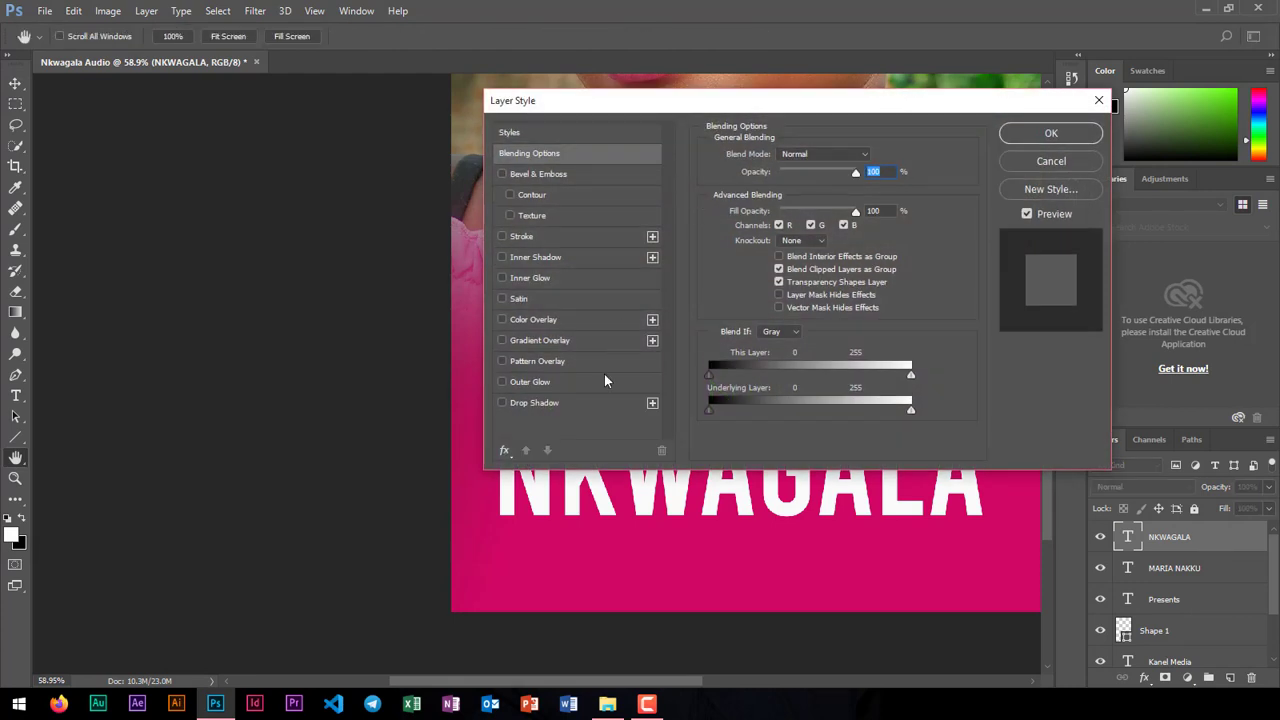
click(503, 403)
click(547, 406)
drag(741, 101, 627, 27)
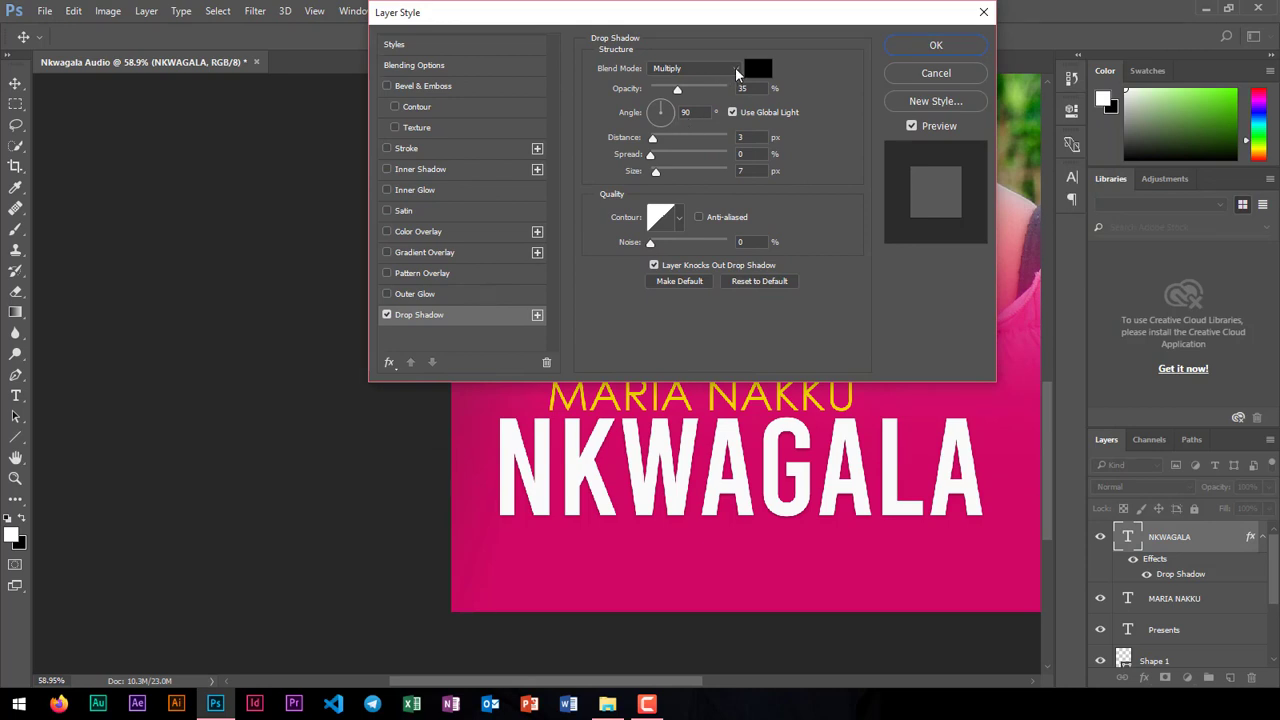
click(735, 68)
click(660, 83)
drag(676, 89, 697, 93)
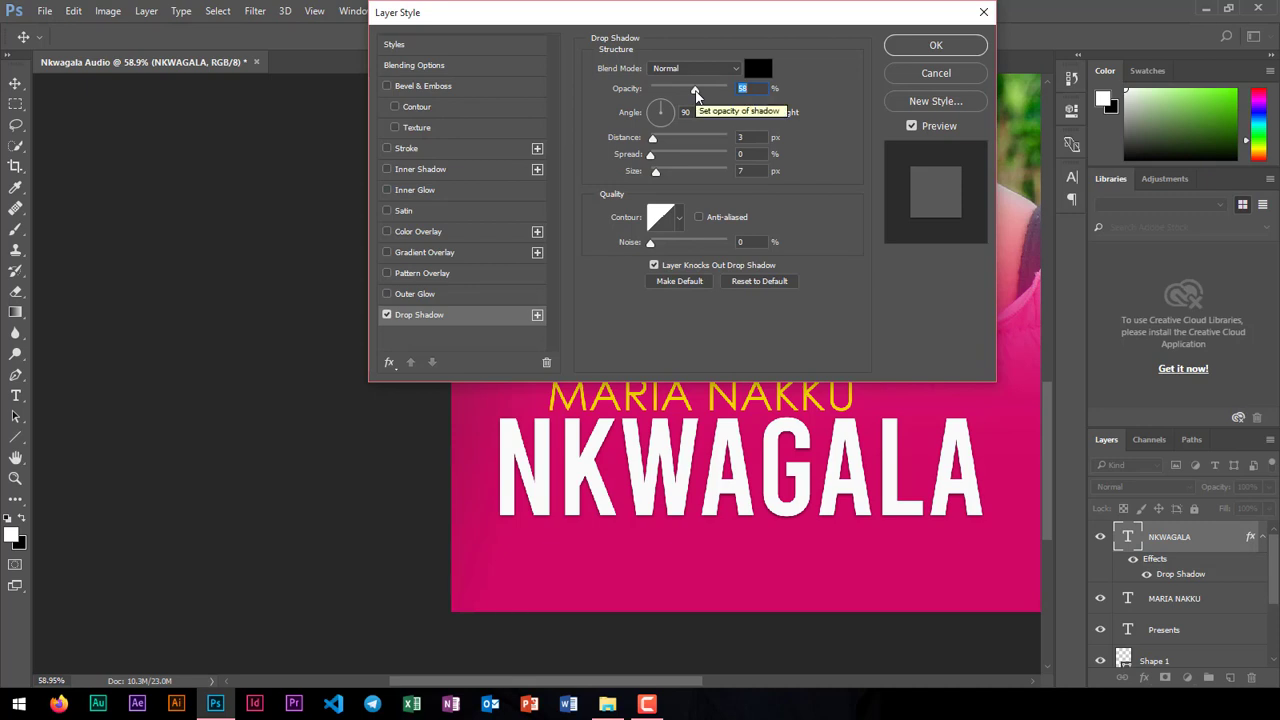
Step: Set the title's drop shadow to 60% opacity, 17 px distance, 49% spread and 9 px size, and apply it
click(656, 146)
drag(656, 146, 662, 146)
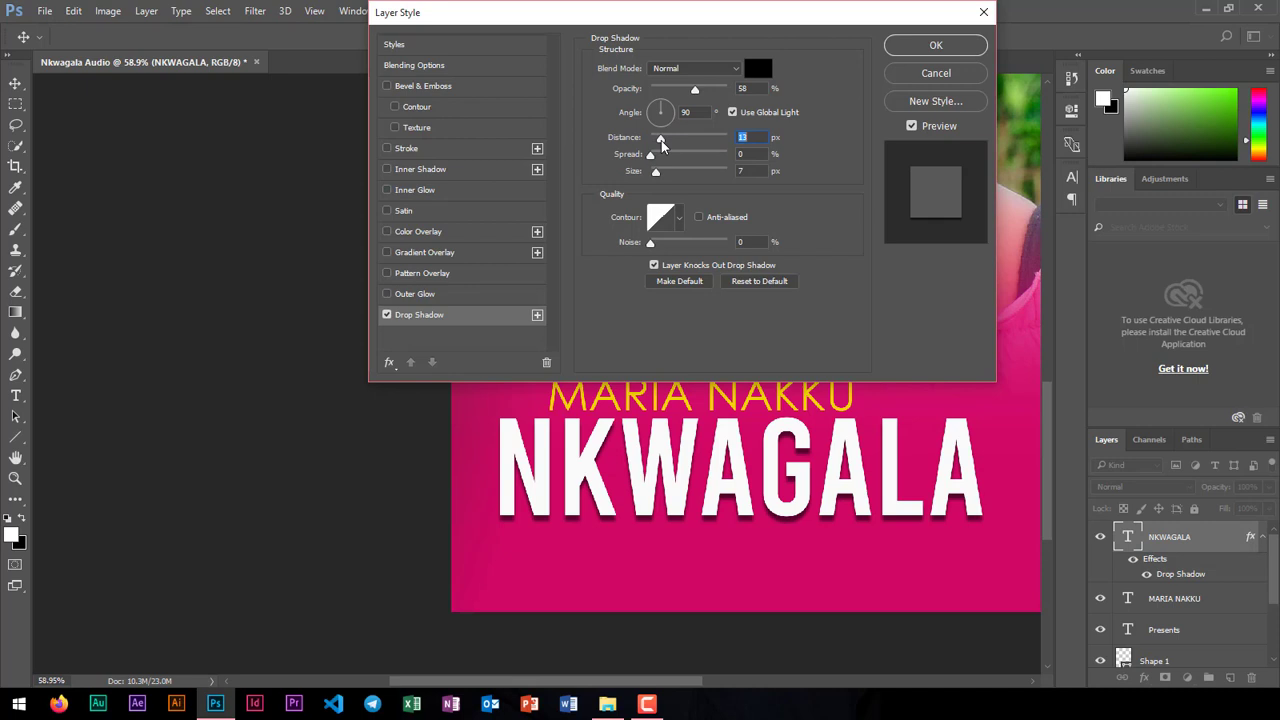
click(649, 155)
drag(653, 173, 665, 147)
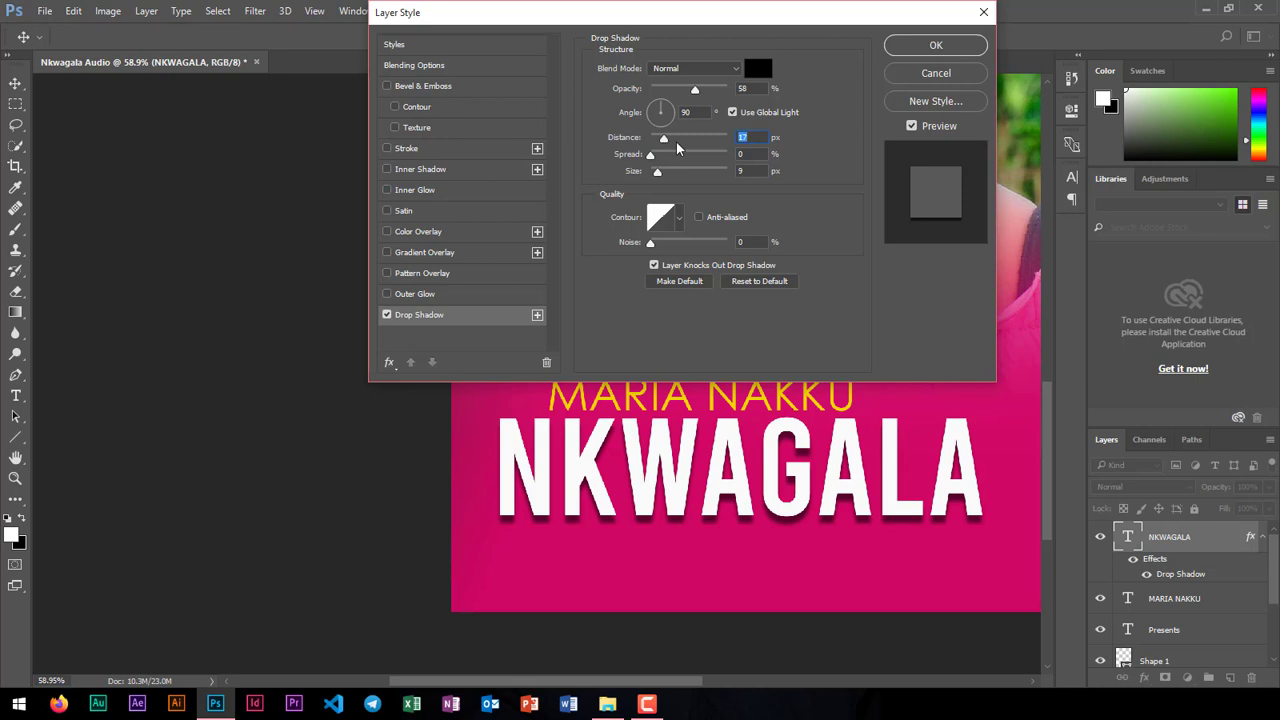
drag(695, 91, 698, 94)
drag(654, 162, 689, 162)
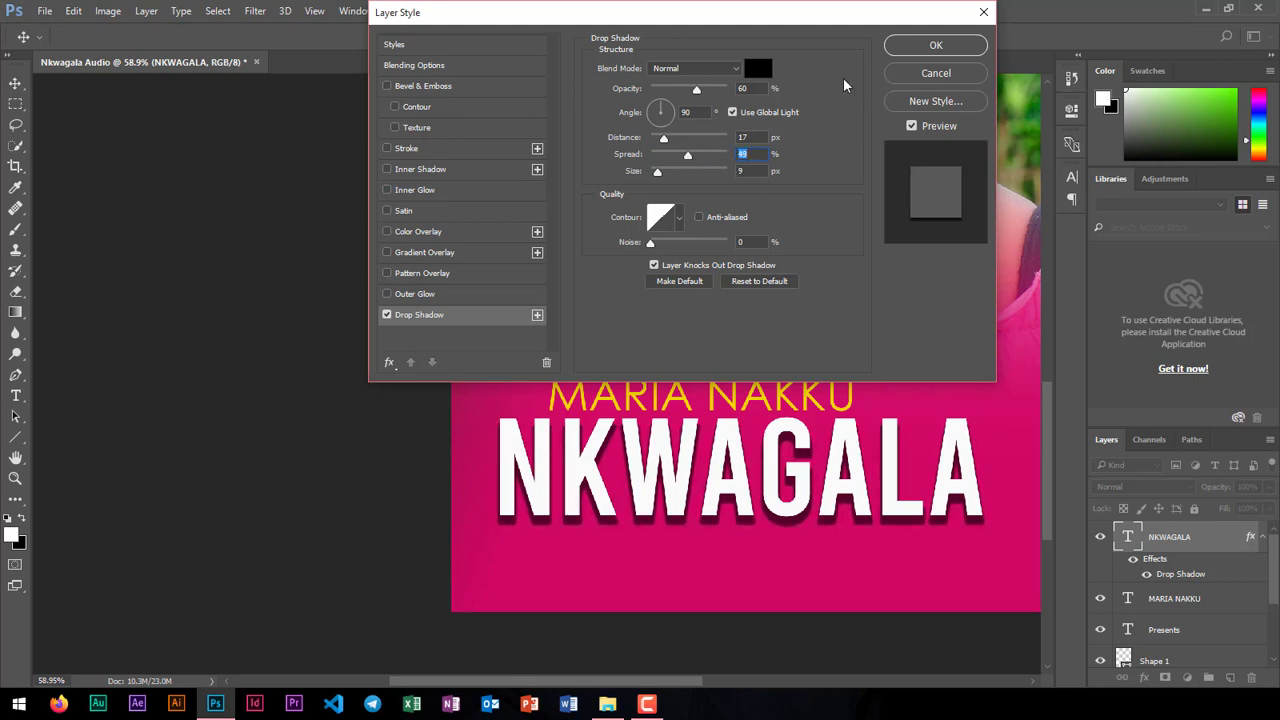
click(932, 46)
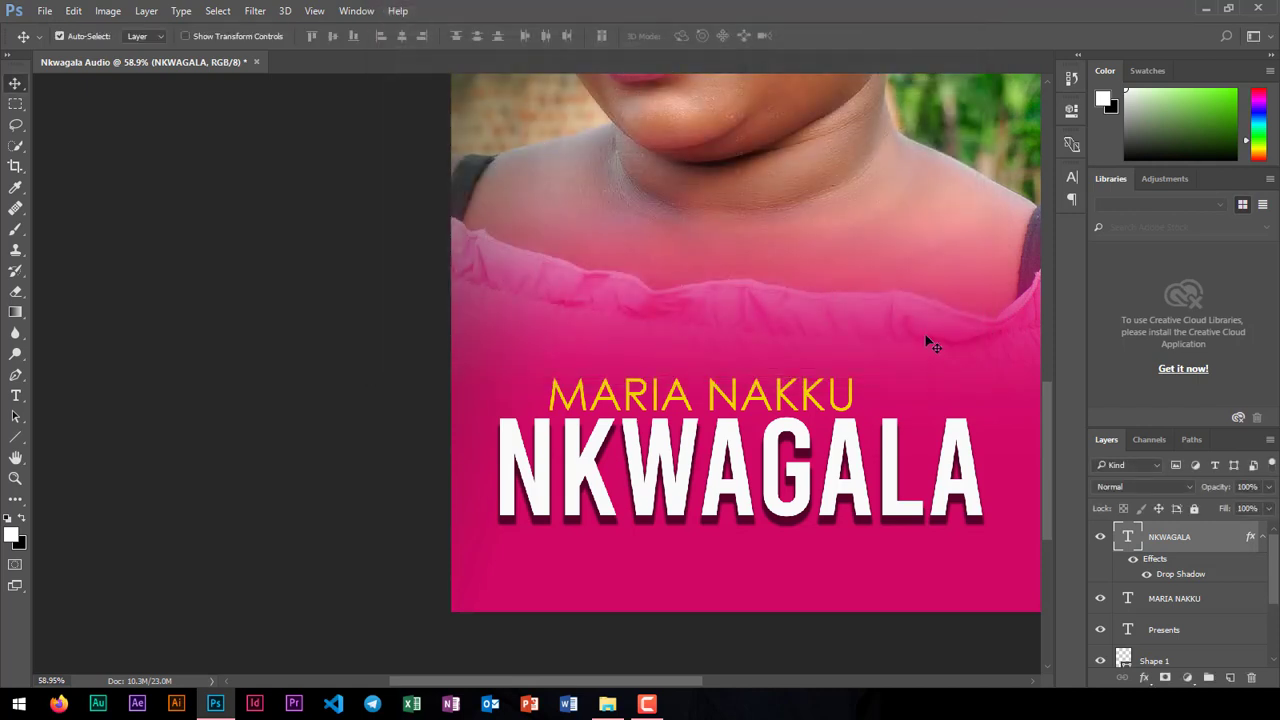
scroll(755, 416, down, 1)
scroll(760, 417, down, 5)
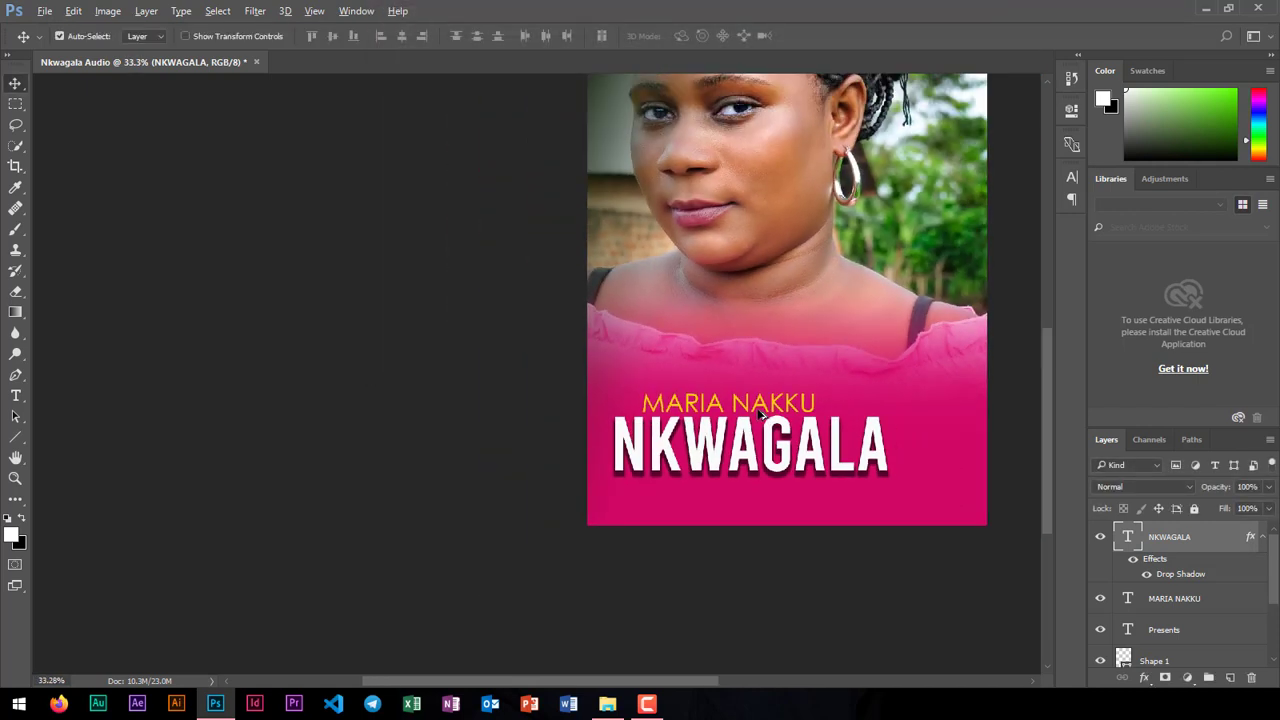
scroll(760, 414, down, 1)
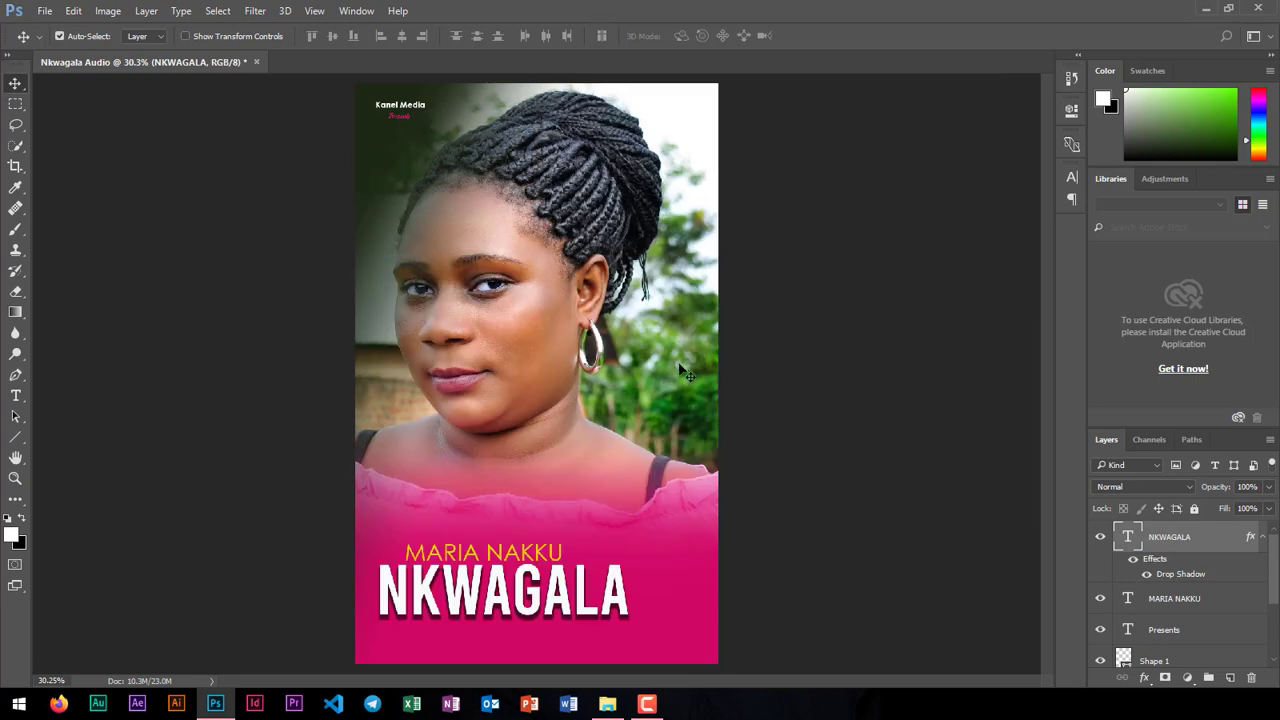
scroll(362, 112, up, 3)
click(478, 118)
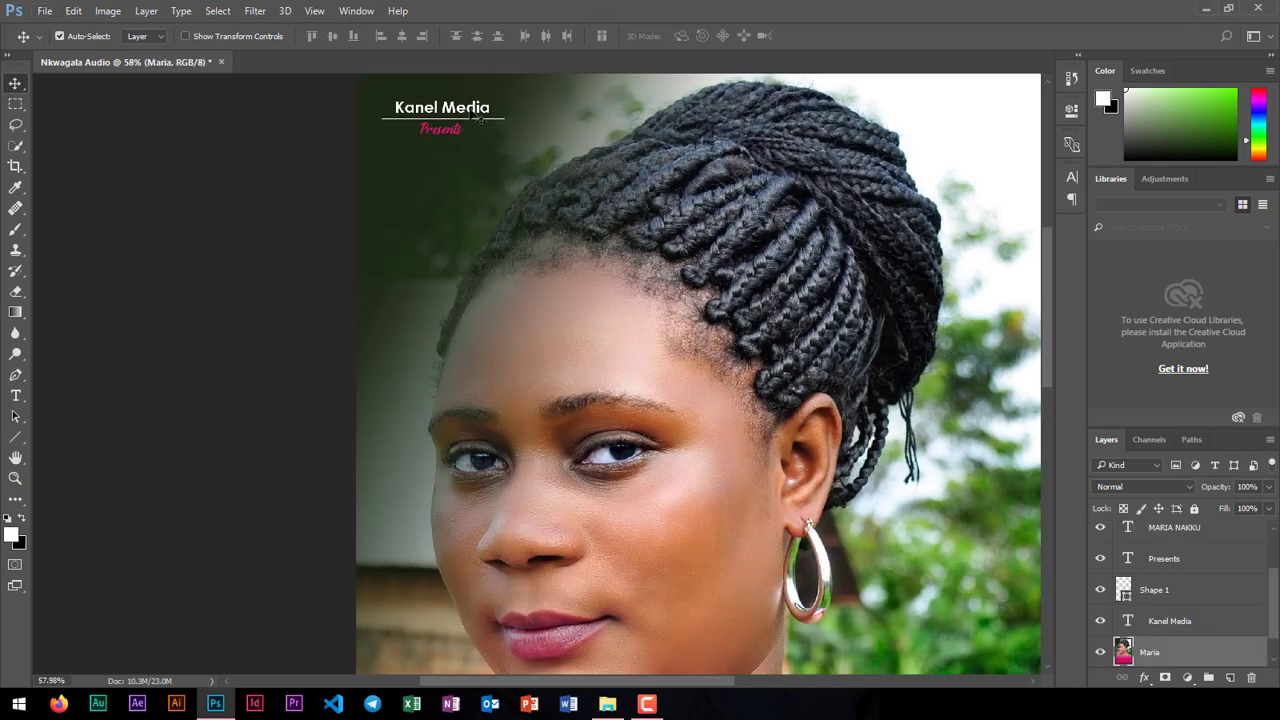
key(ctrl+t)
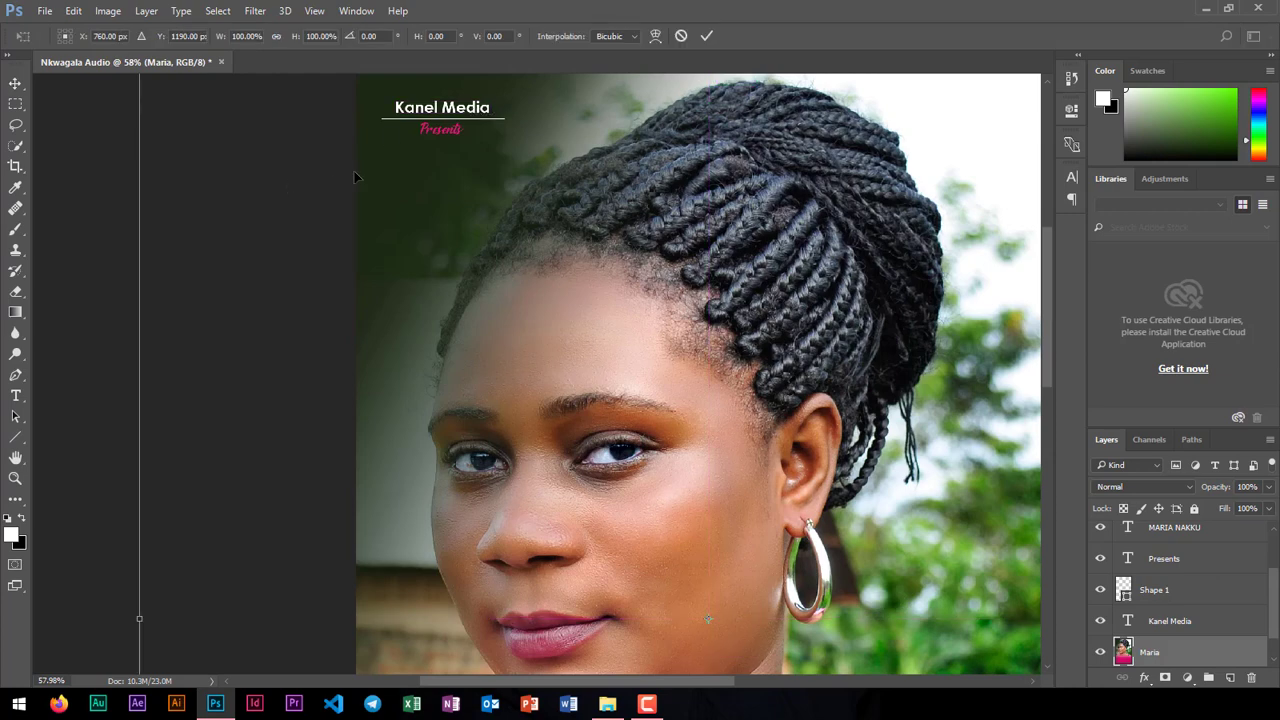
click(681, 35)
Step: Enlarge the "Kanel Media" label text at the top of the cover to 11.01 pt
click(445, 100)
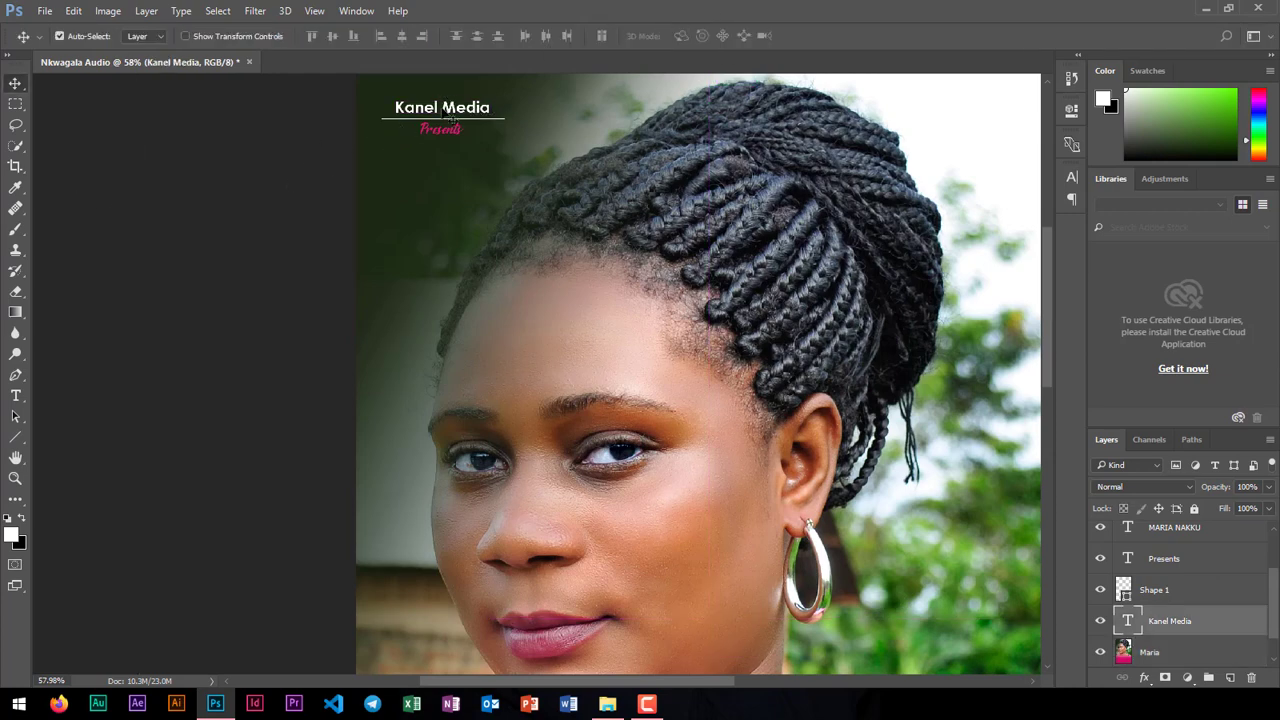
click(1072, 177)
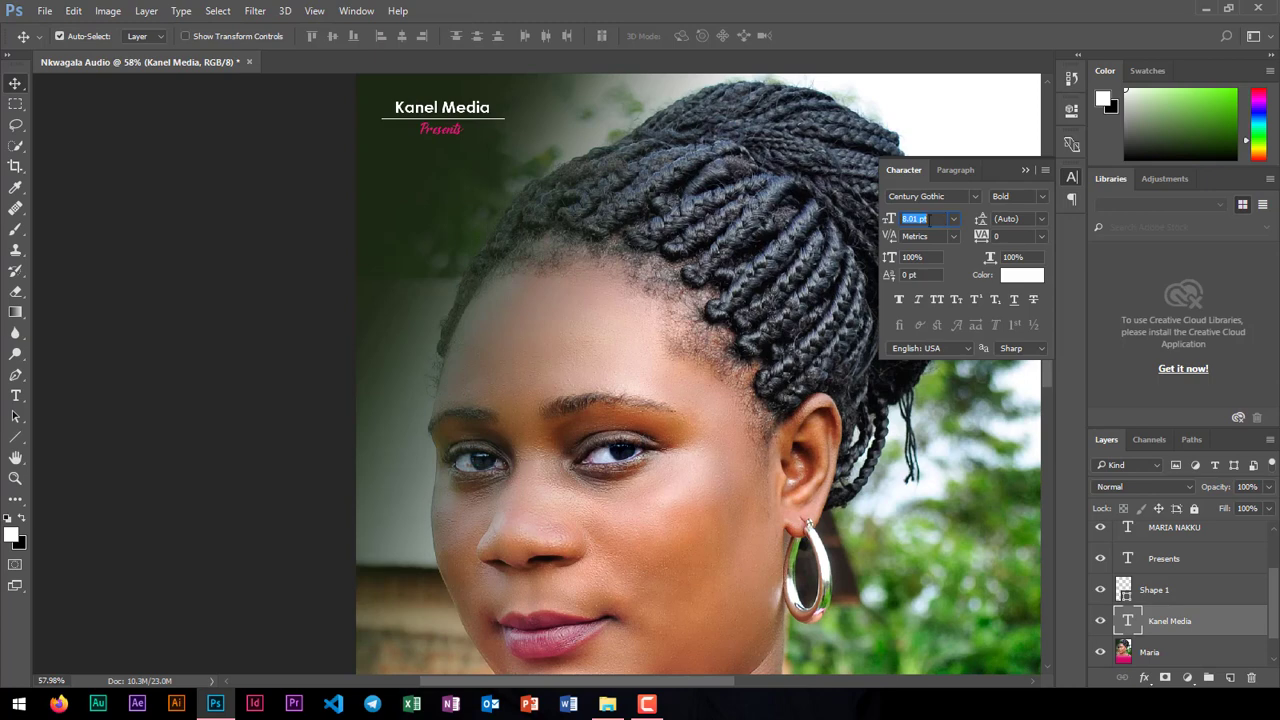
drag(885, 222, 890, 220)
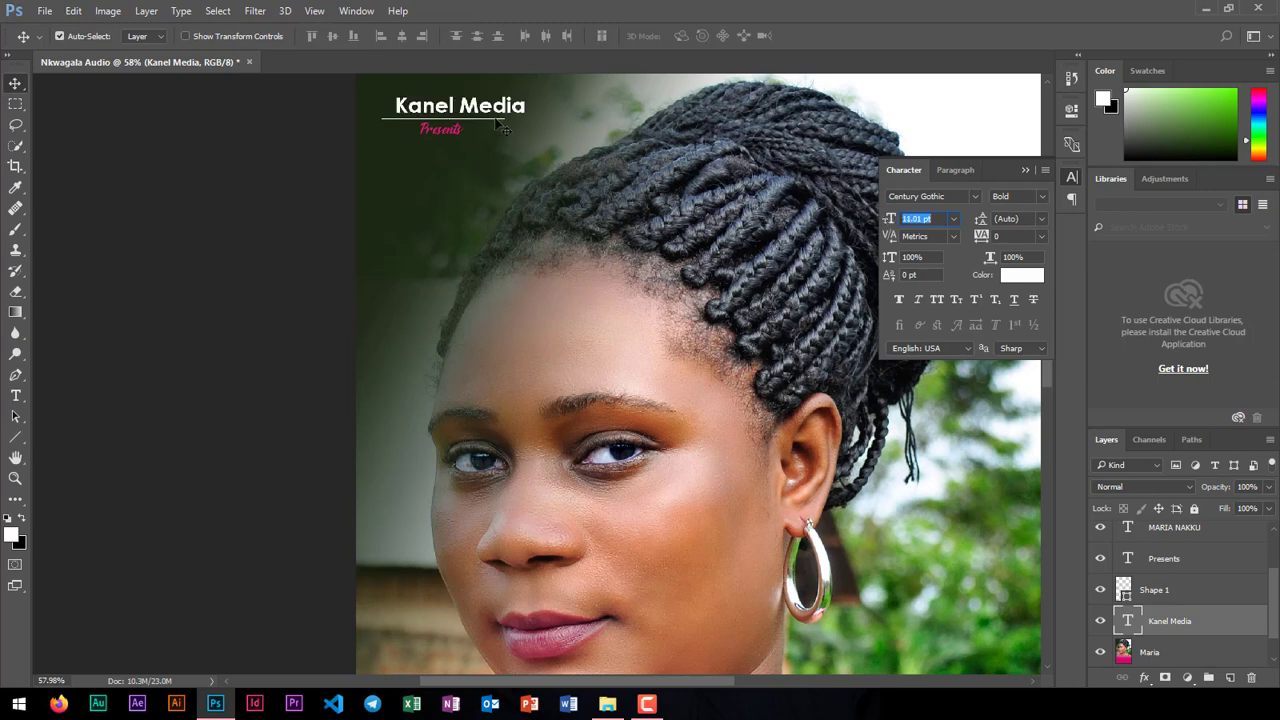
Step: Center the "Presents" text beneath "Kanel Media", set its size to 9.01 pt and nudge it slightly down
drag(506, 124, 473, 134)
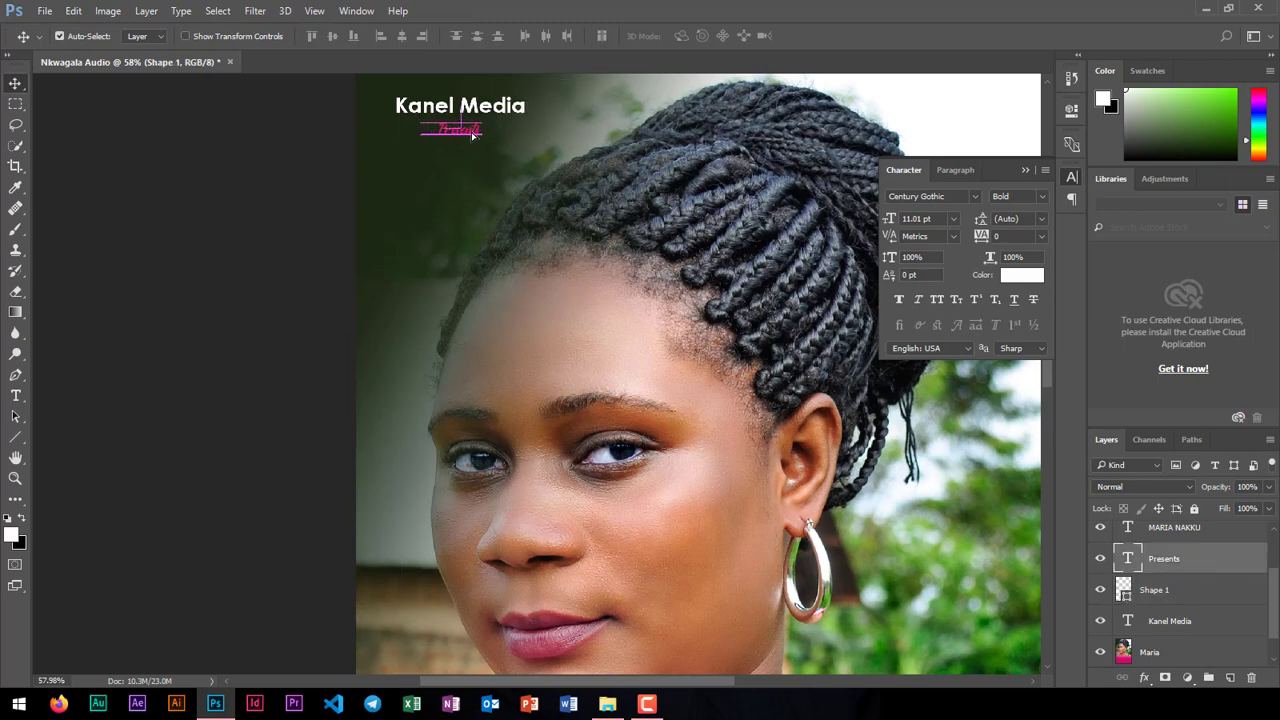
click(886, 222)
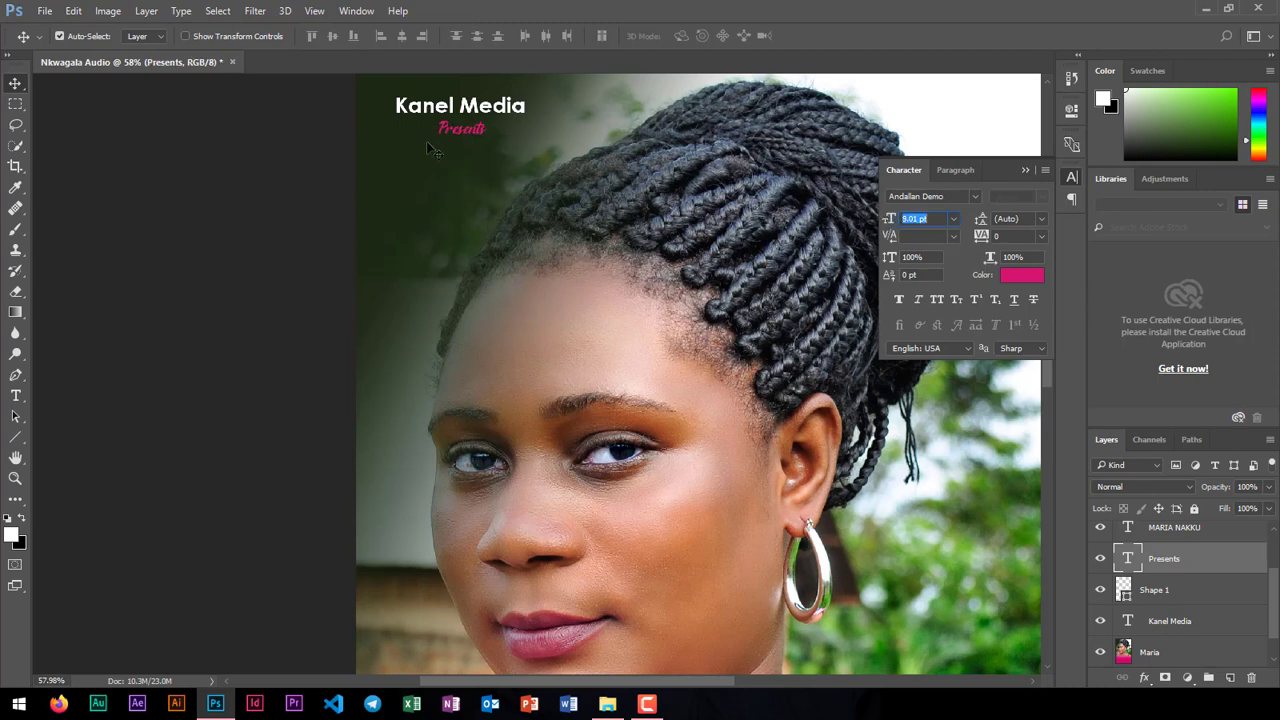
drag(463, 132, 462, 137)
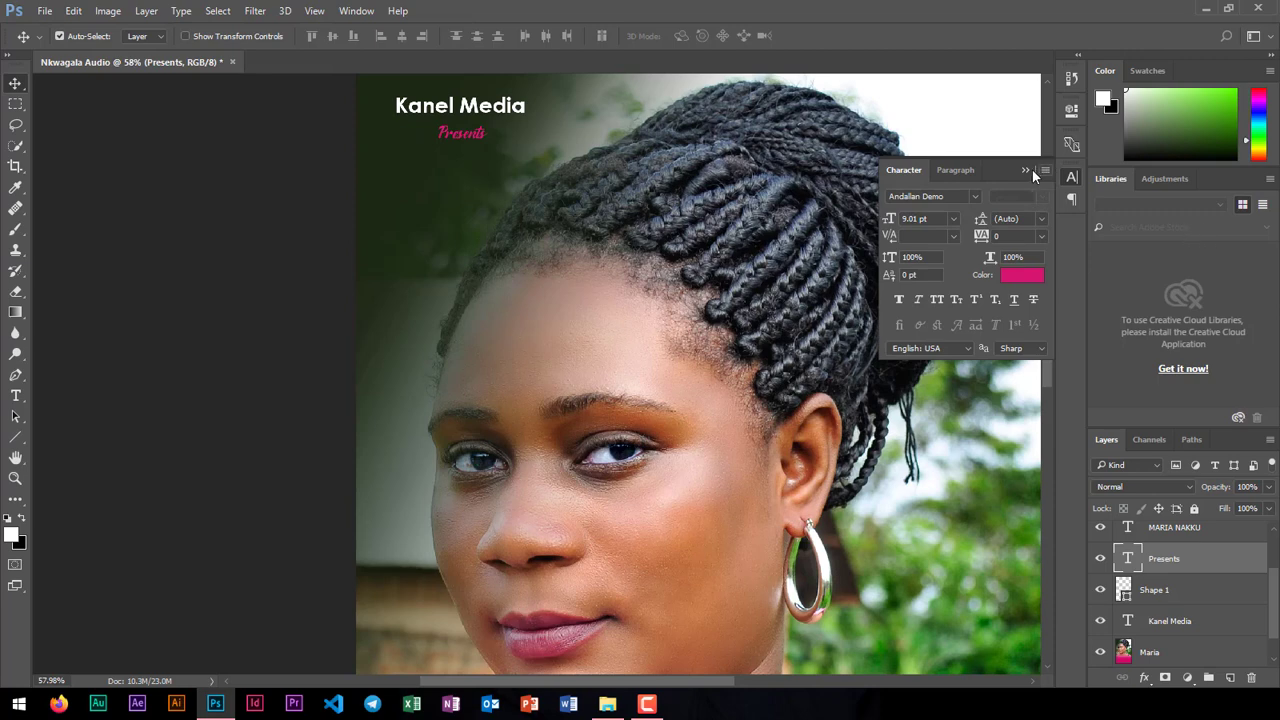
Step: Examine the cover's overall composition, from the "Kanel Media" label down to the NKWAGALA title
click(1028, 170)
scroll(753, 443, down, 3)
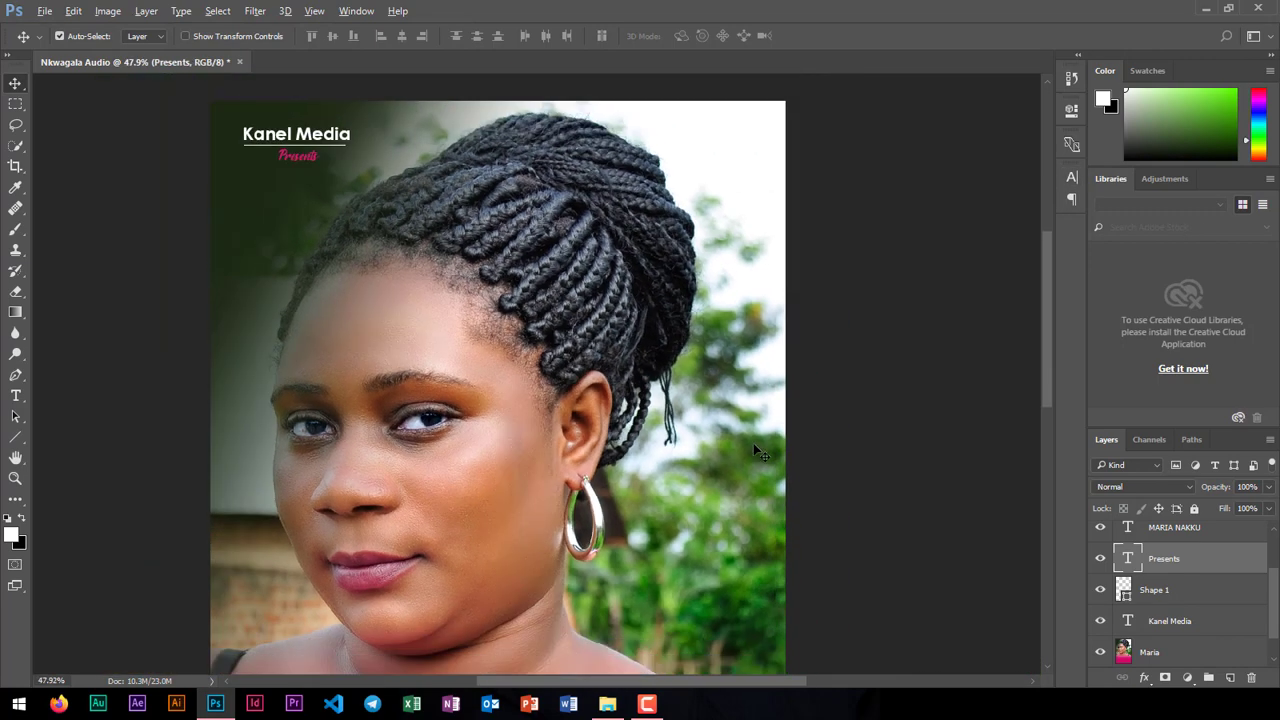
scroll(753, 443, down, 2)
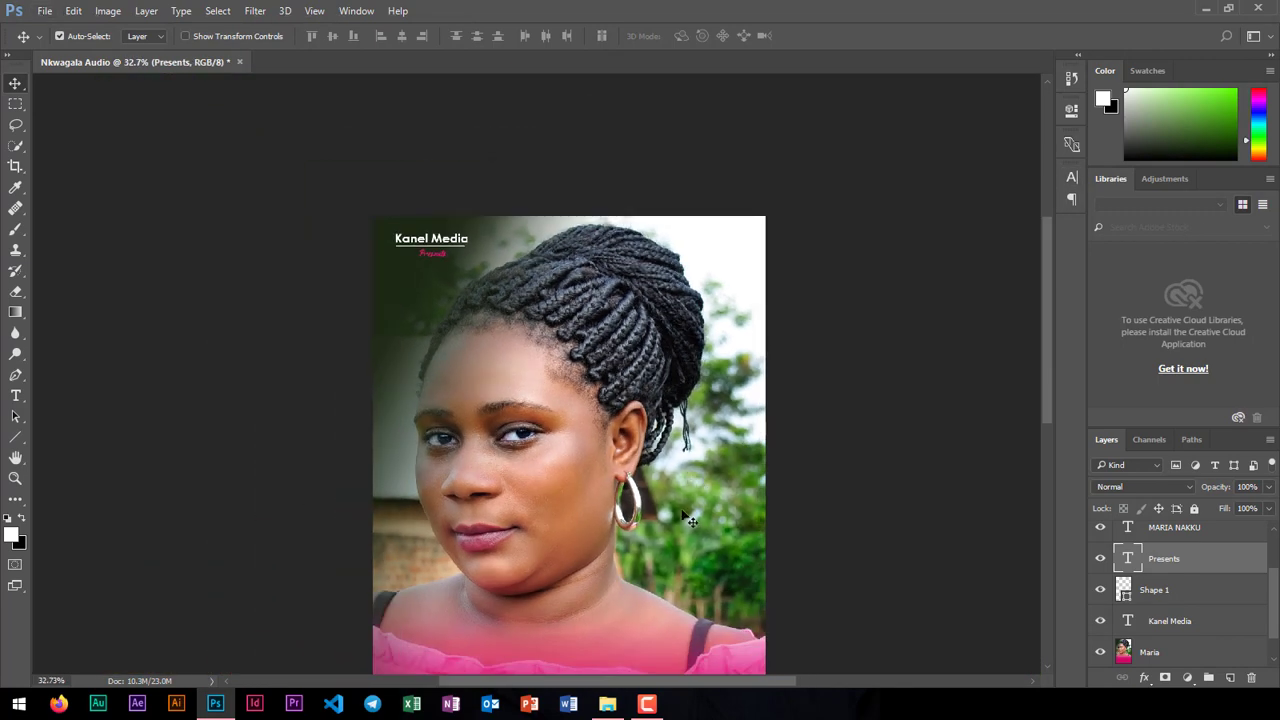
scroll(749, 509, down, 5)
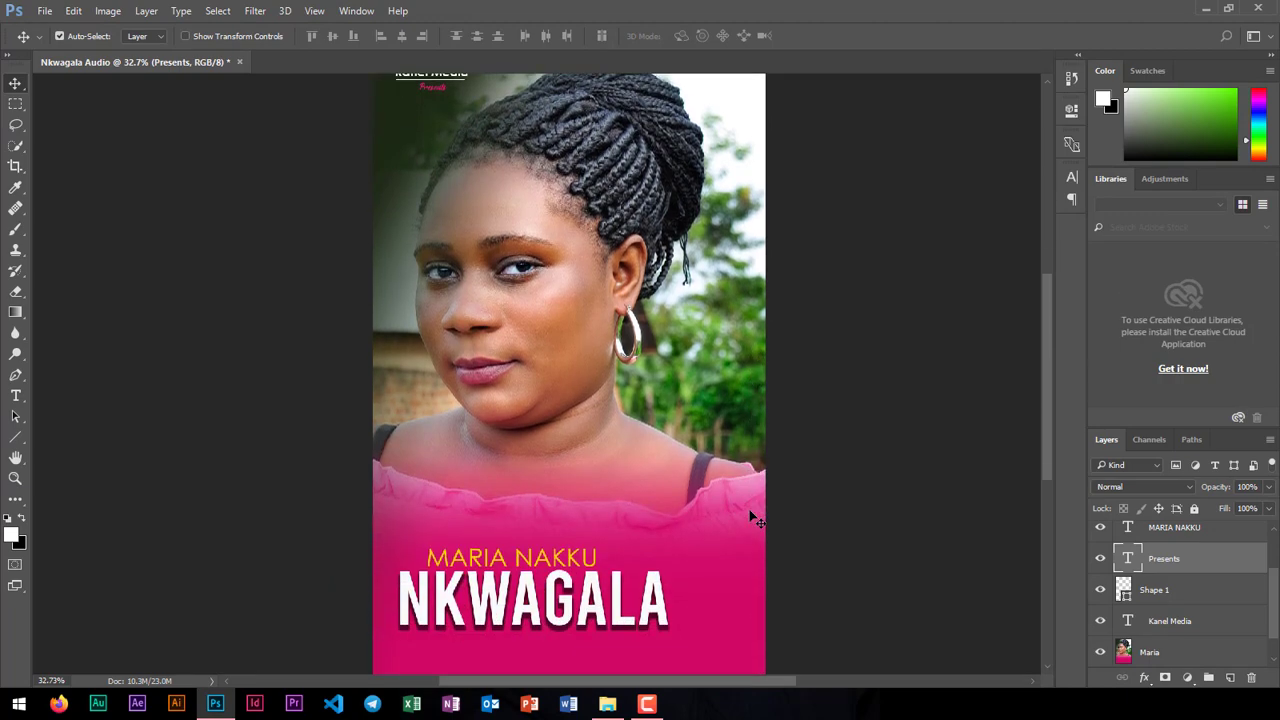
scroll(753, 518, up, 3)
scroll(753, 518, down, 2)
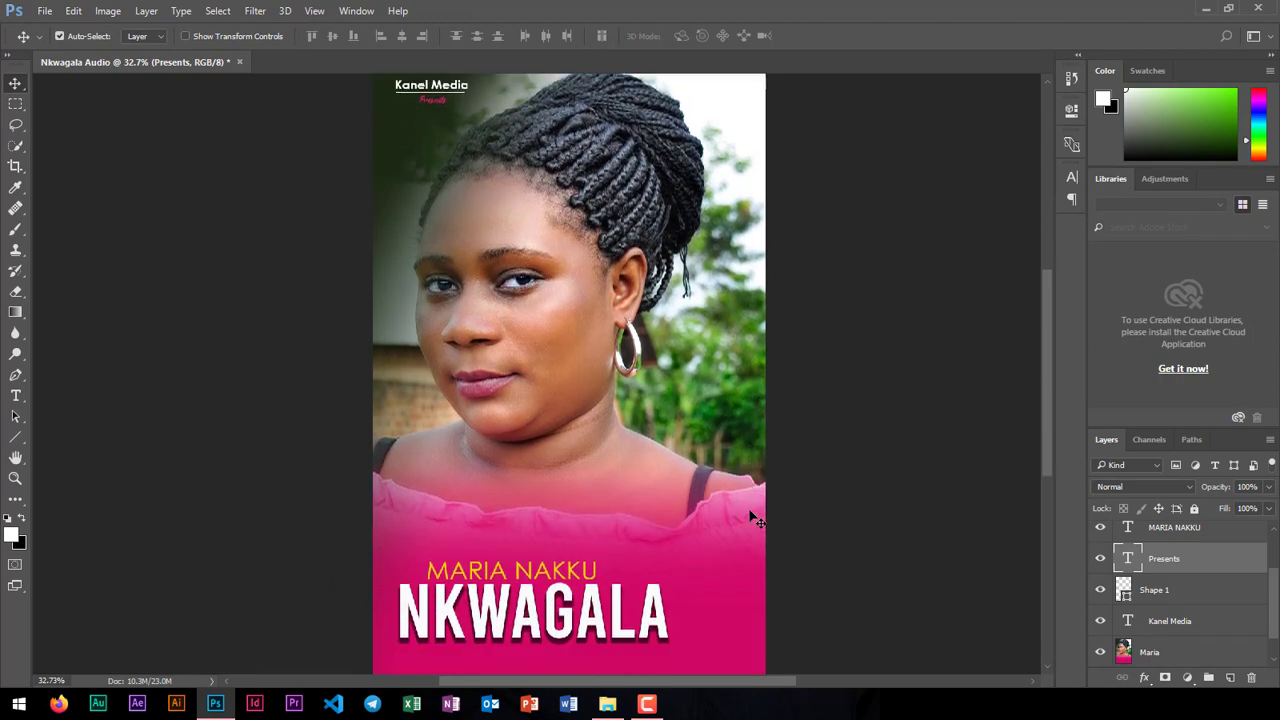
scroll(733, 392, up, 2)
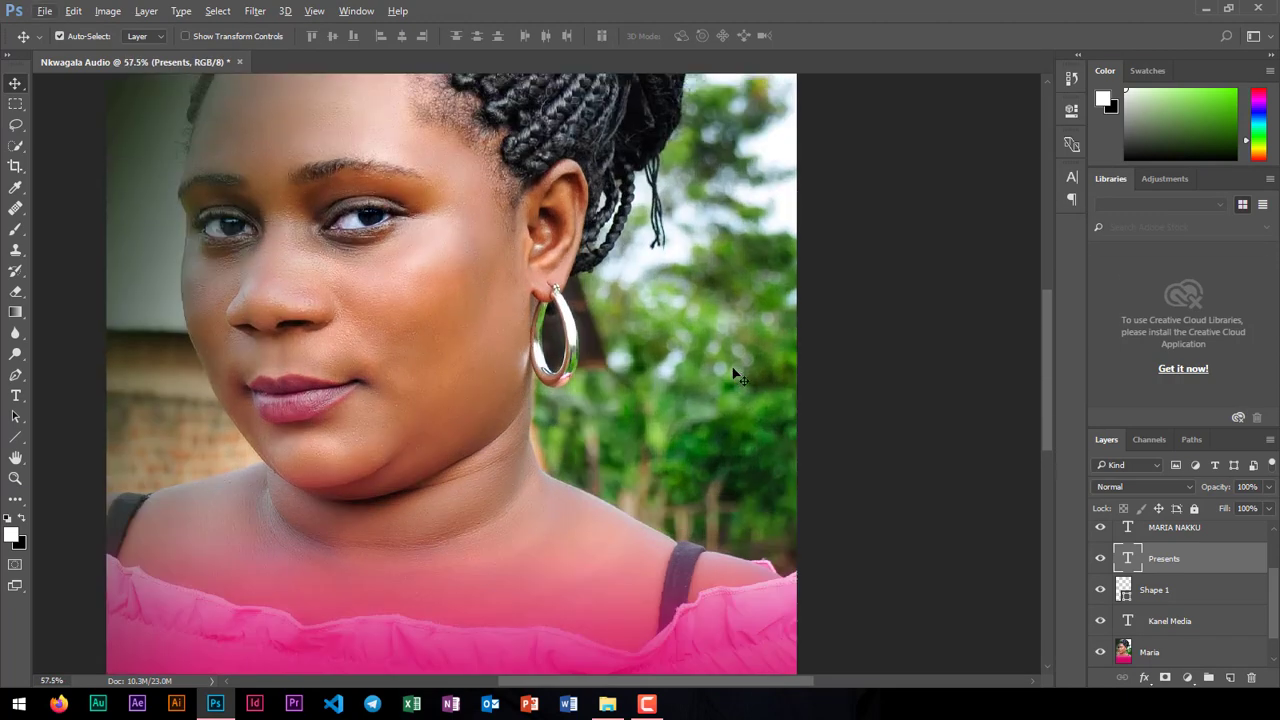
scroll(675, 360, down, 2)
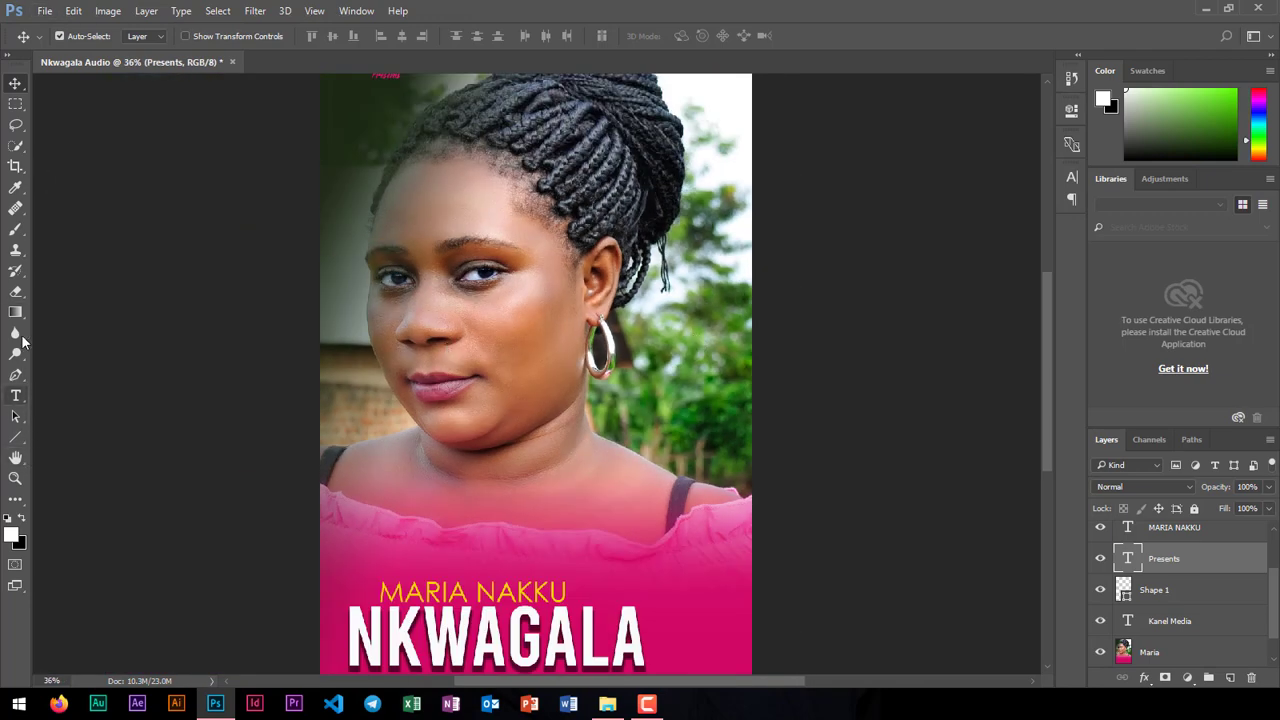
Step: Draw a rectangle about 376 by 146 px over the background beside the earring and fill it with yellow
click(15, 437)
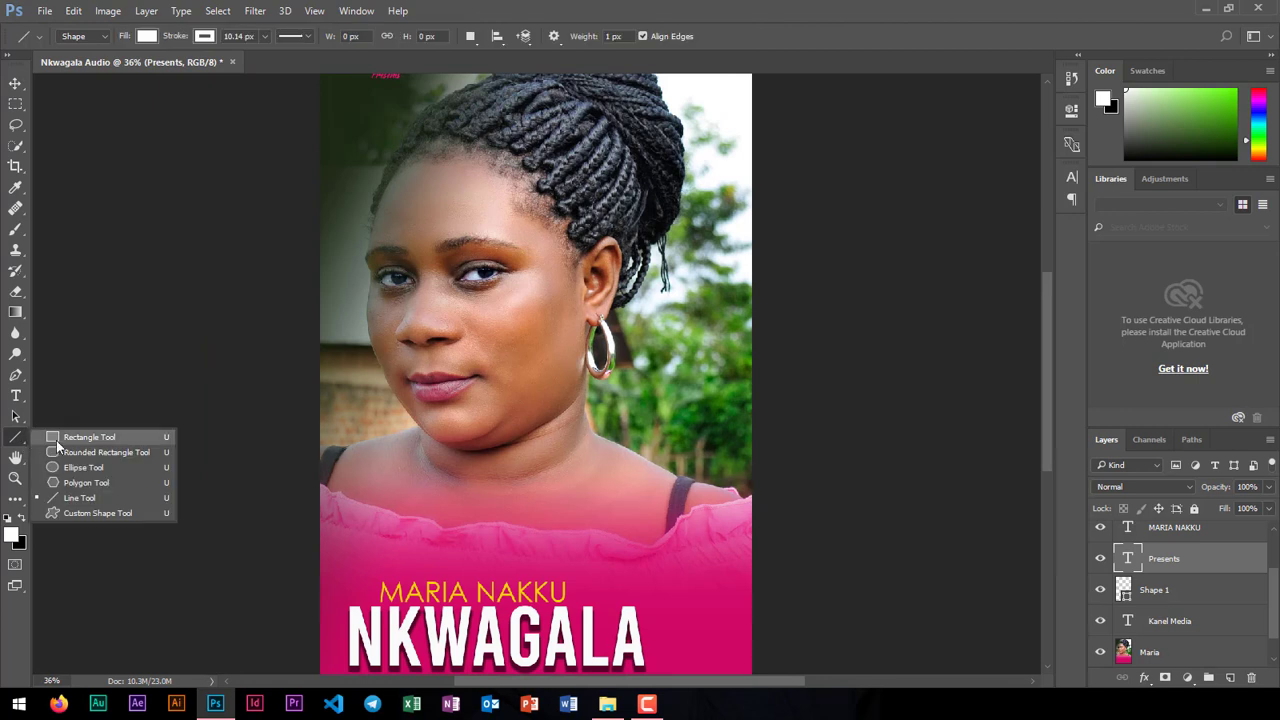
click(80, 436)
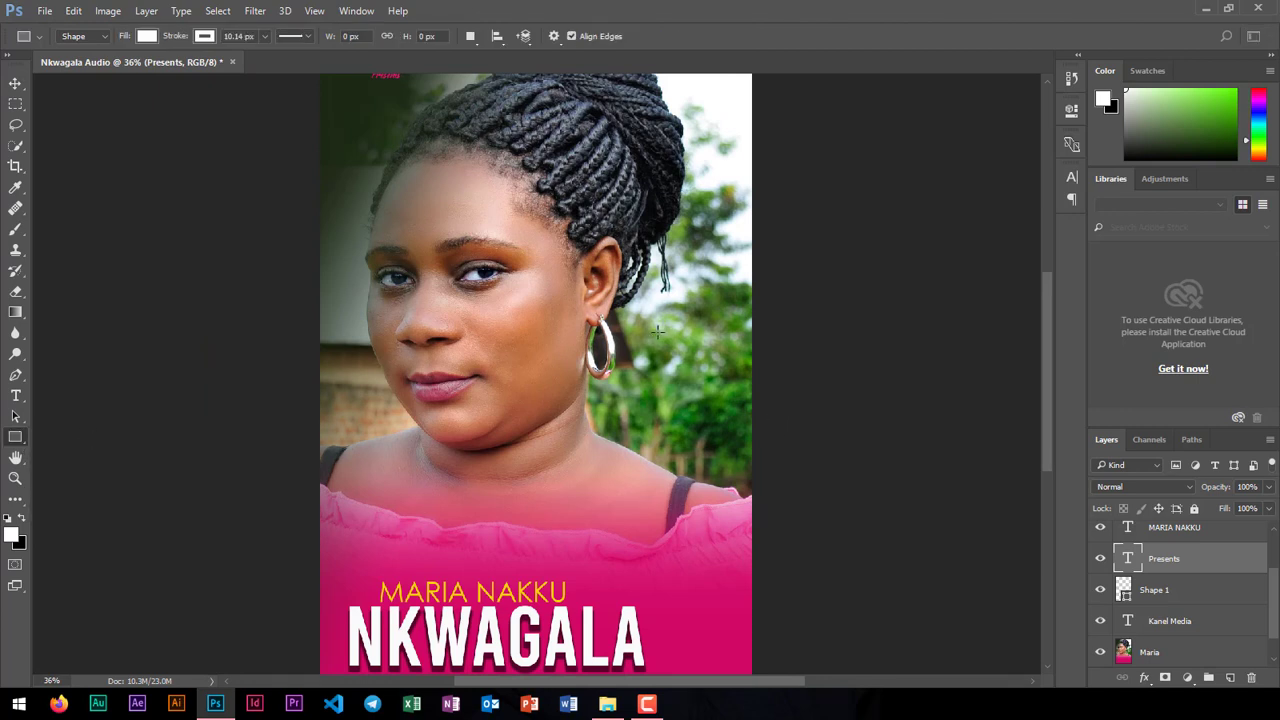
drag(637, 344, 746, 385)
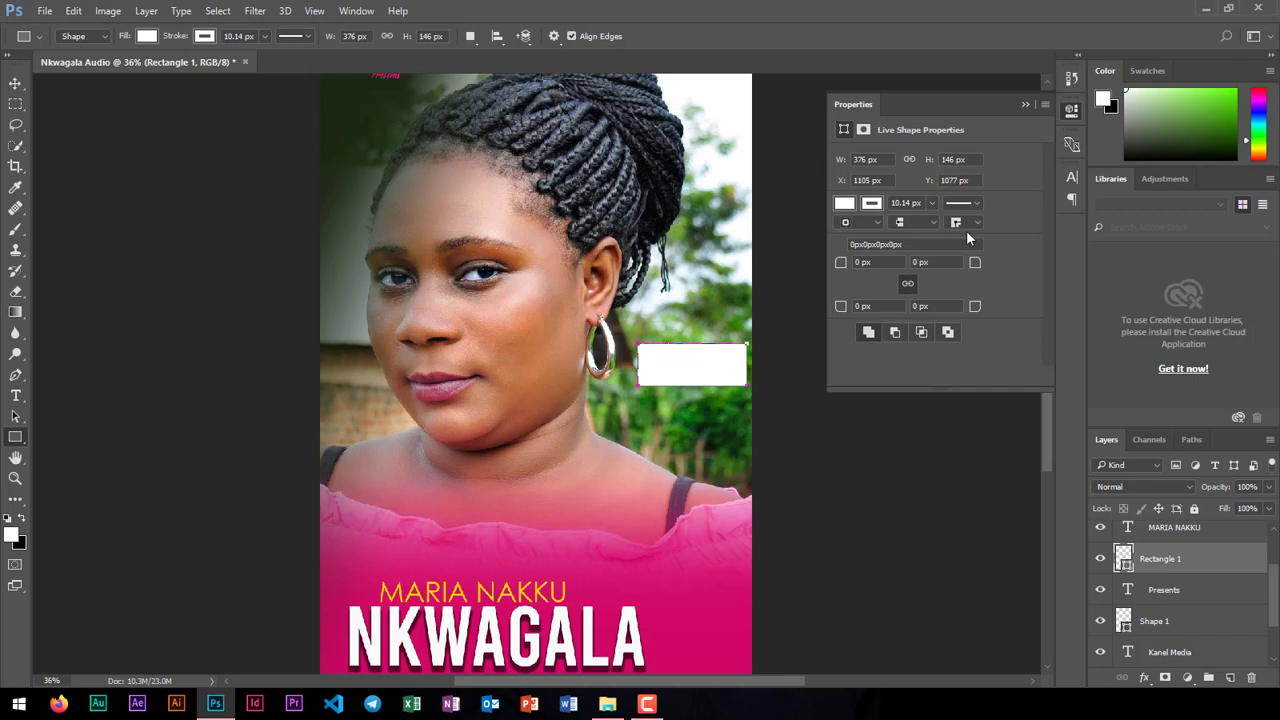
click(846, 206)
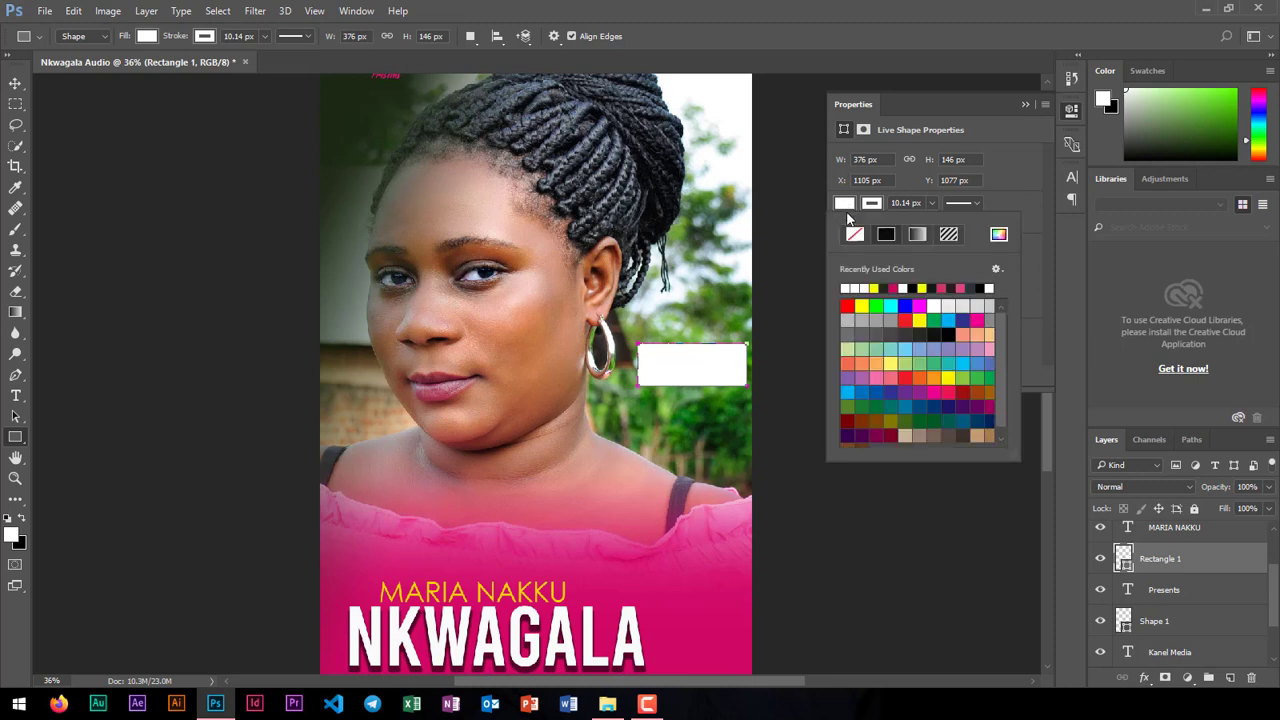
click(864, 305)
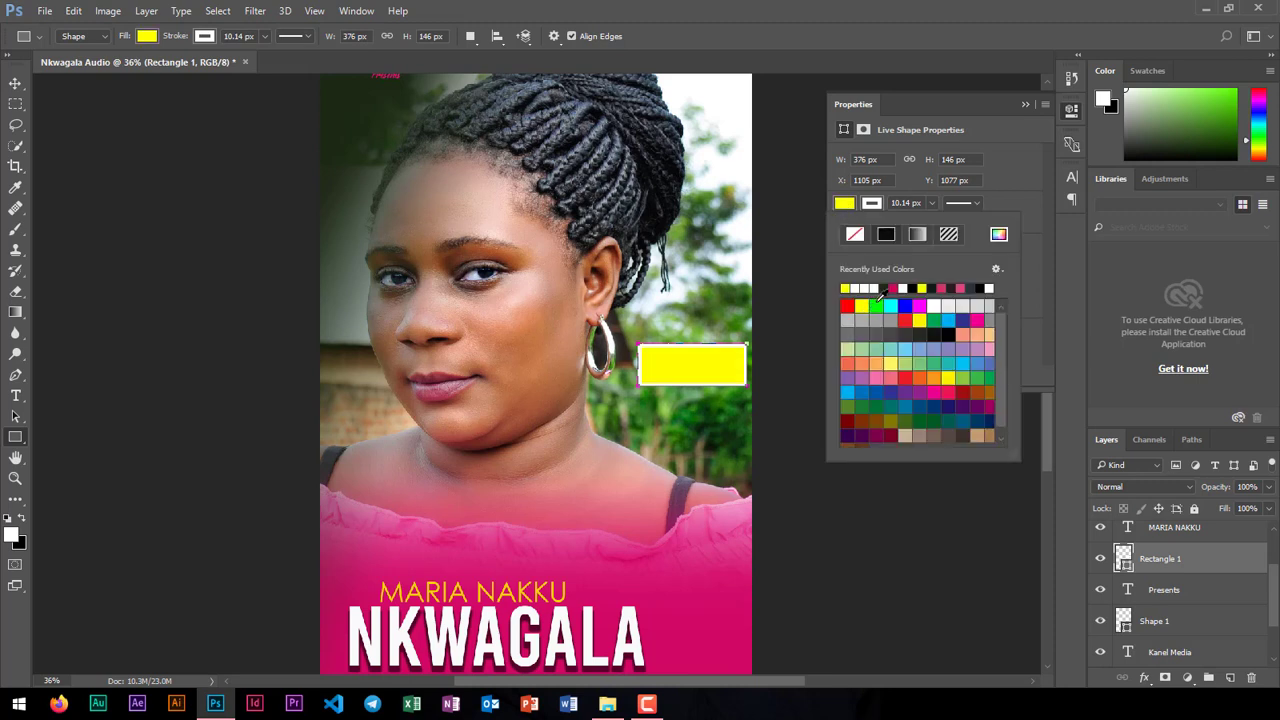
Step: Try yellow and orange strokes on the rectangle, then set its stroke to none and its fill to a slightly warmer yellow
click(880, 206)
click(879, 204)
click(854, 235)
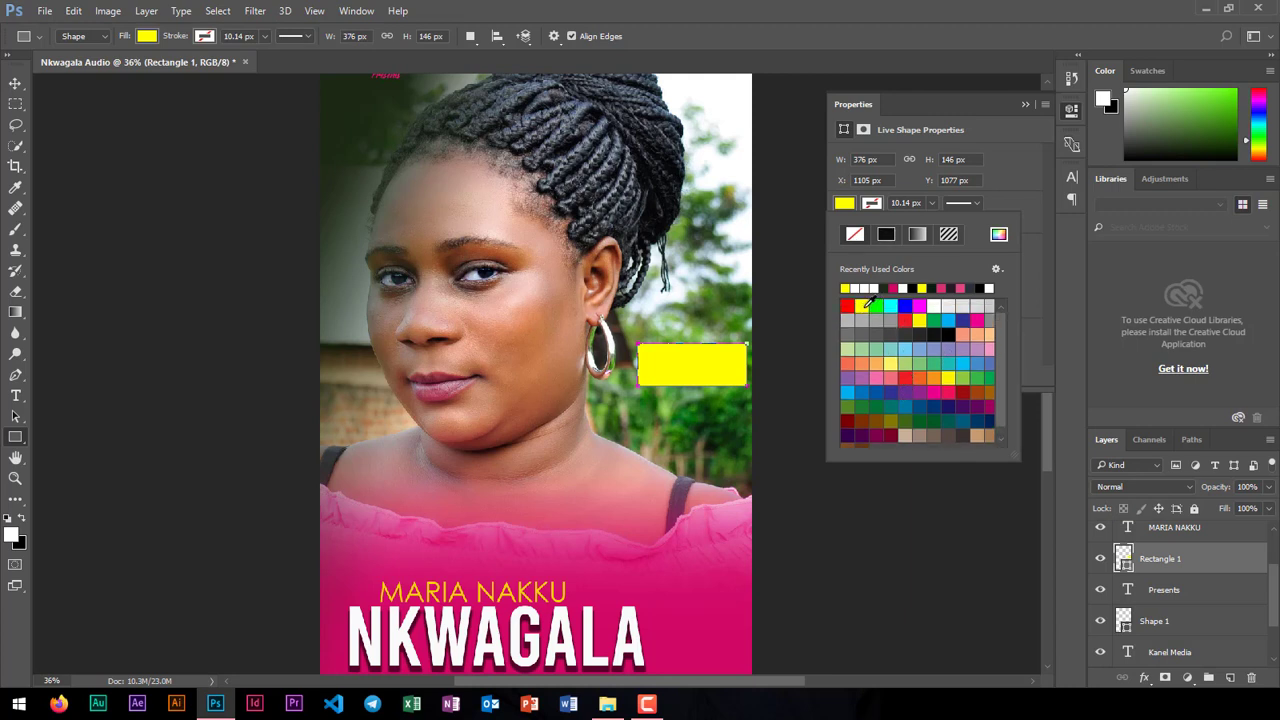
click(919, 321)
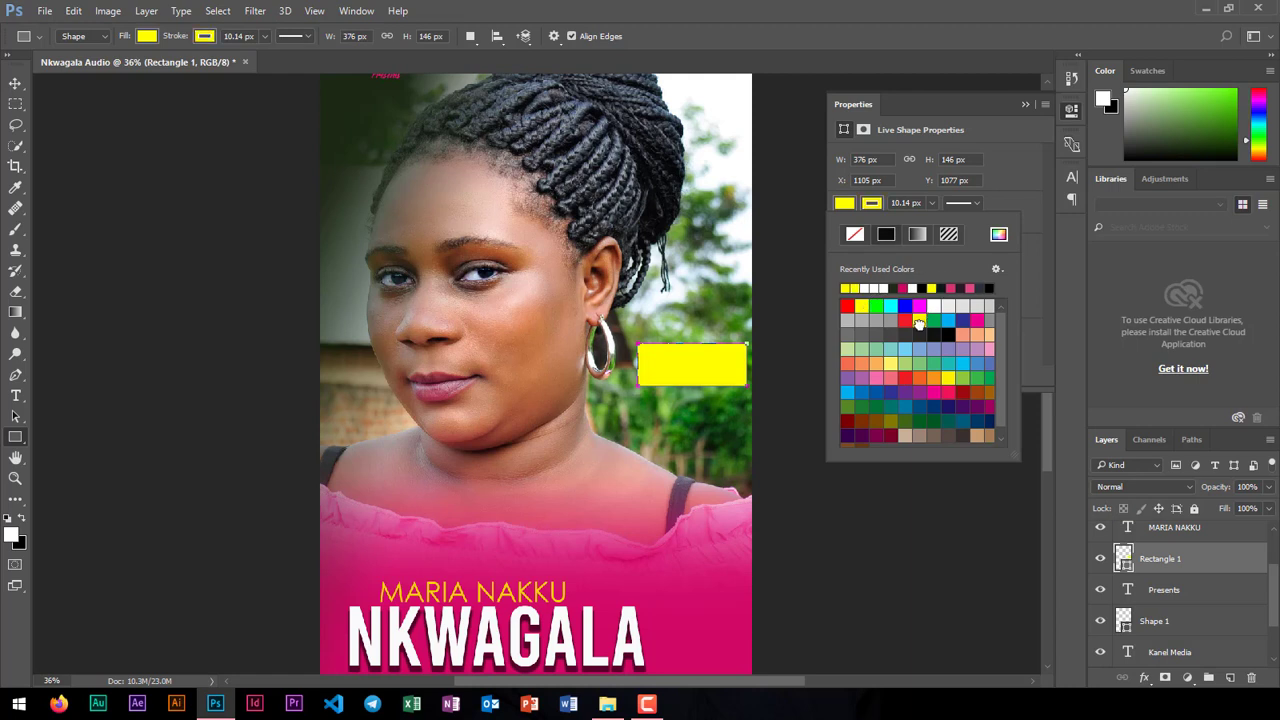
click(935, 378)
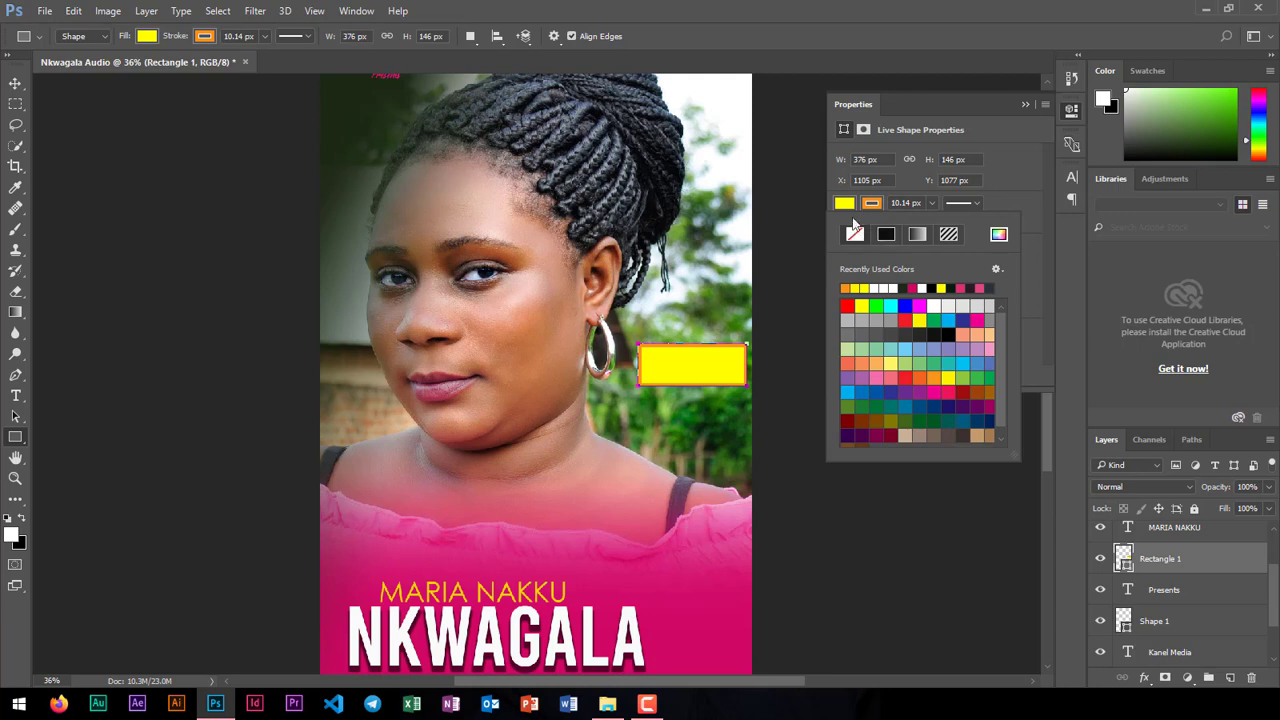
click(854, 232)
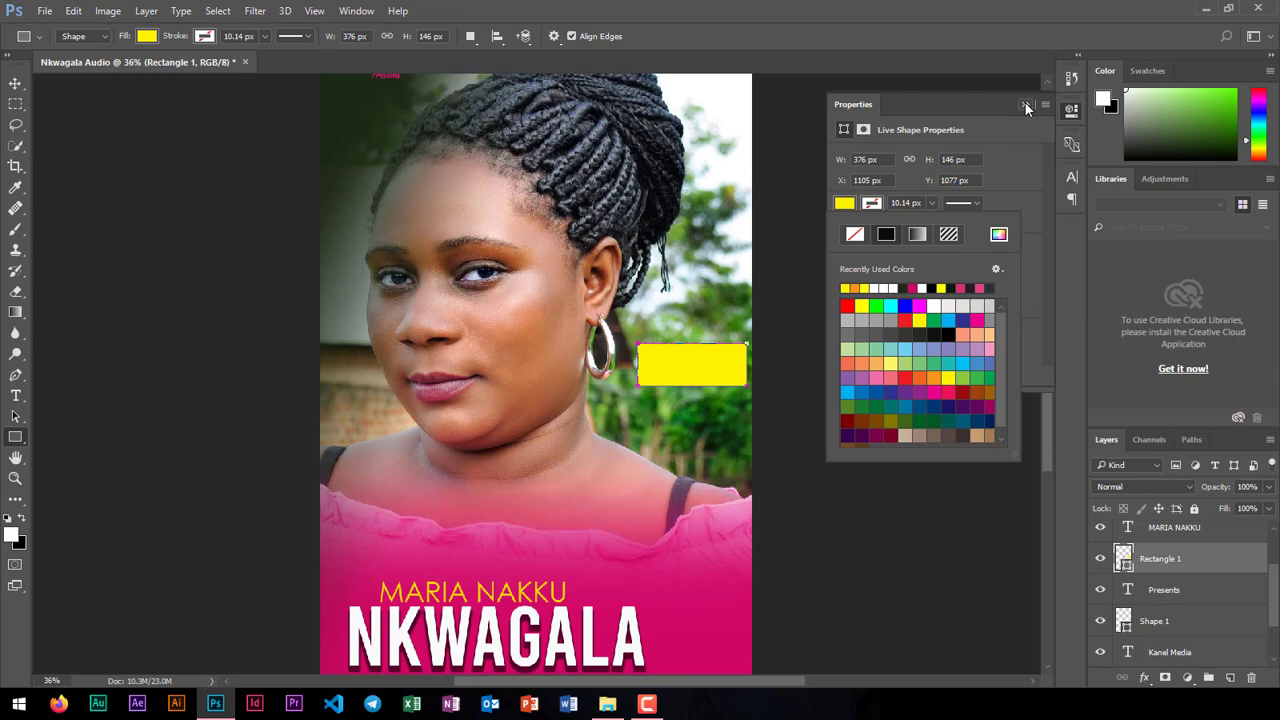
click(1025, 105)
Step: Duplicate the "Kanel Media" text and place the copy over the yellow rectangle
scroll(694, 365, up, 9)
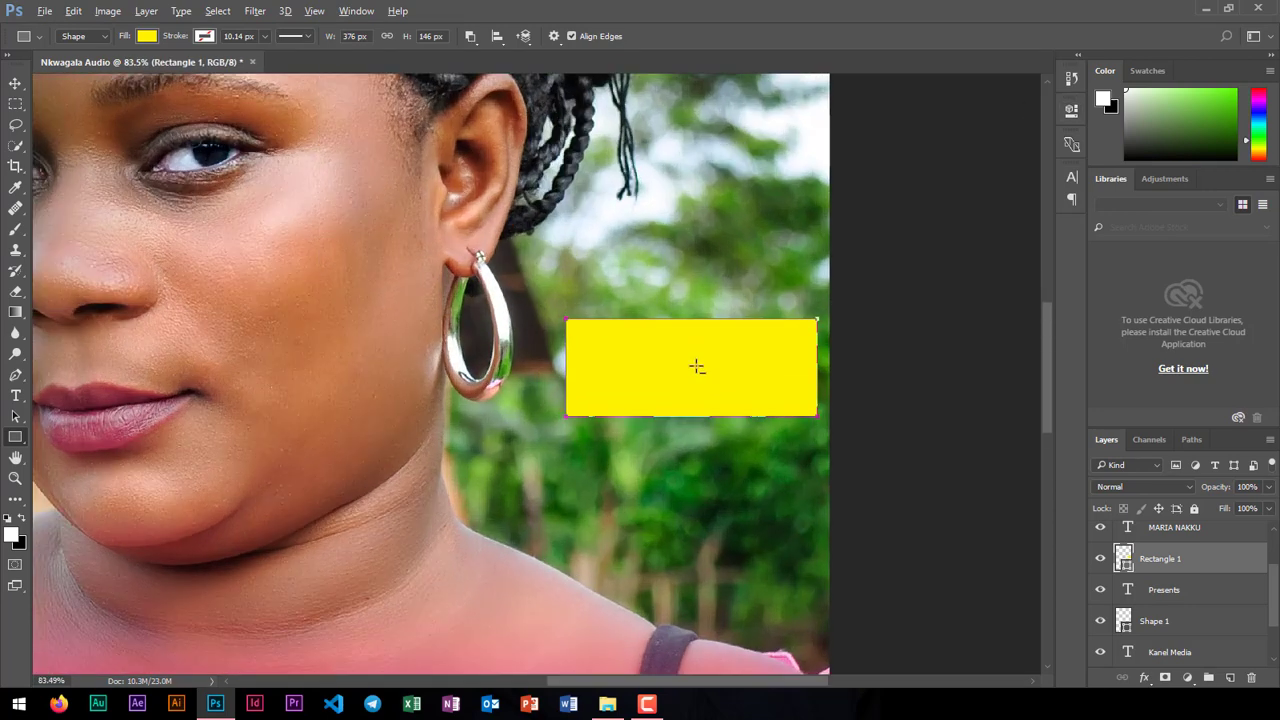
scroll(614, 353, down, 8)
scroll(544, 476, down, 4)
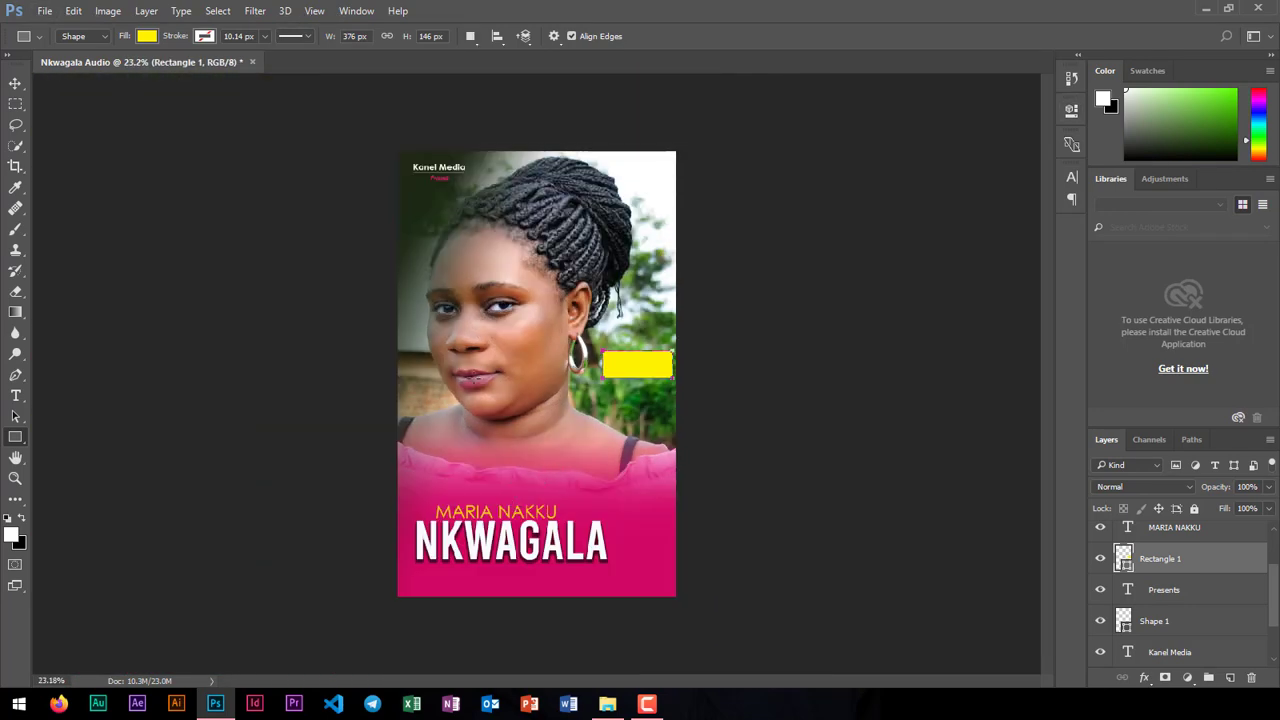
click(15, 83)
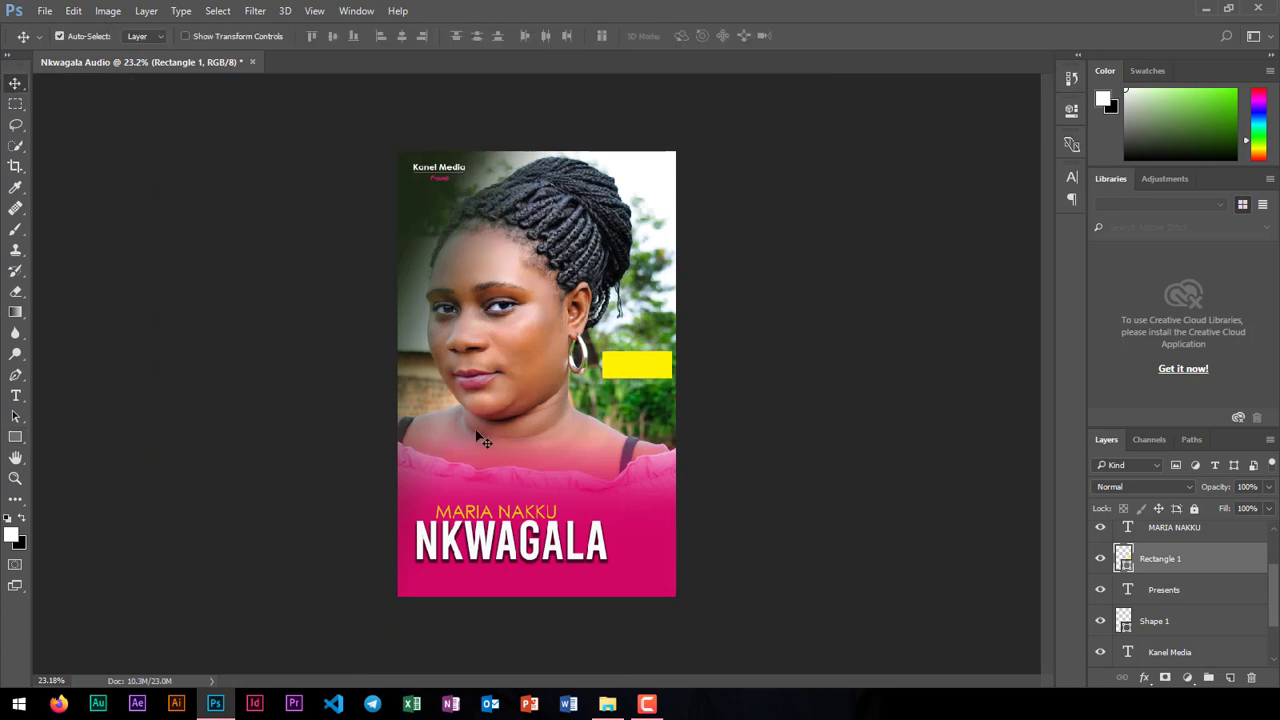
click(455, 173)
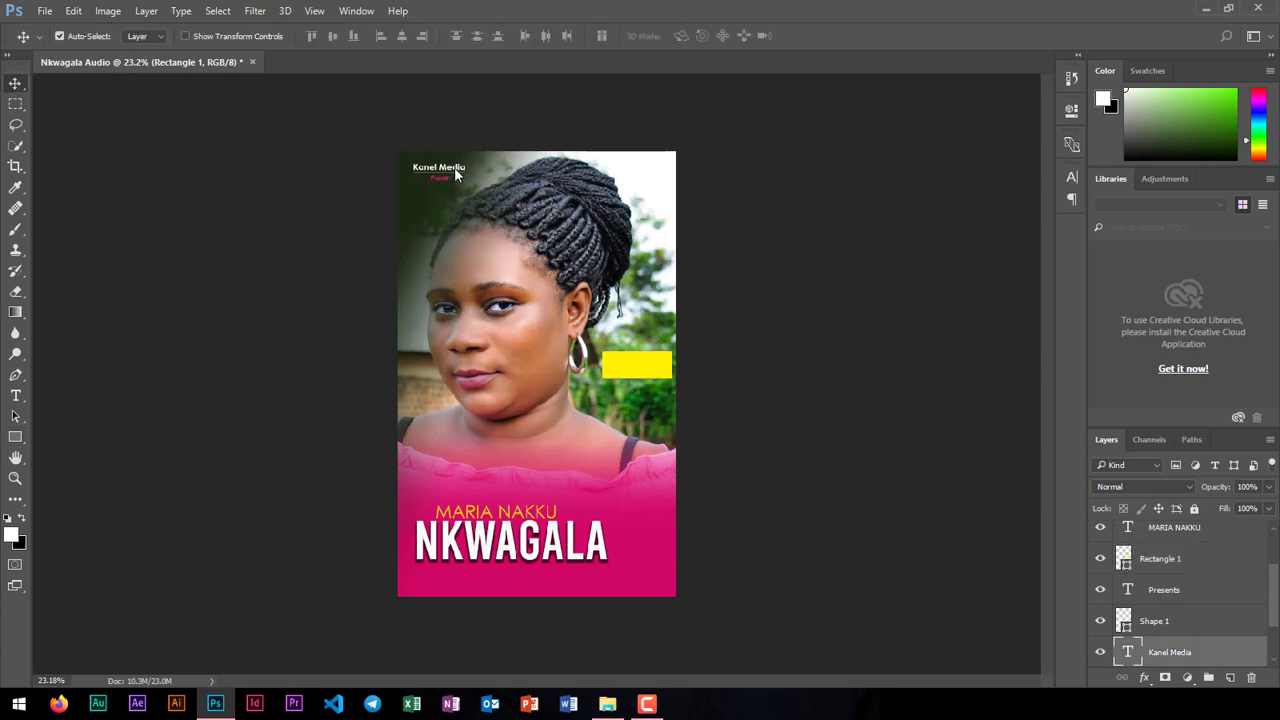
drag(455, 173, 650, 372)
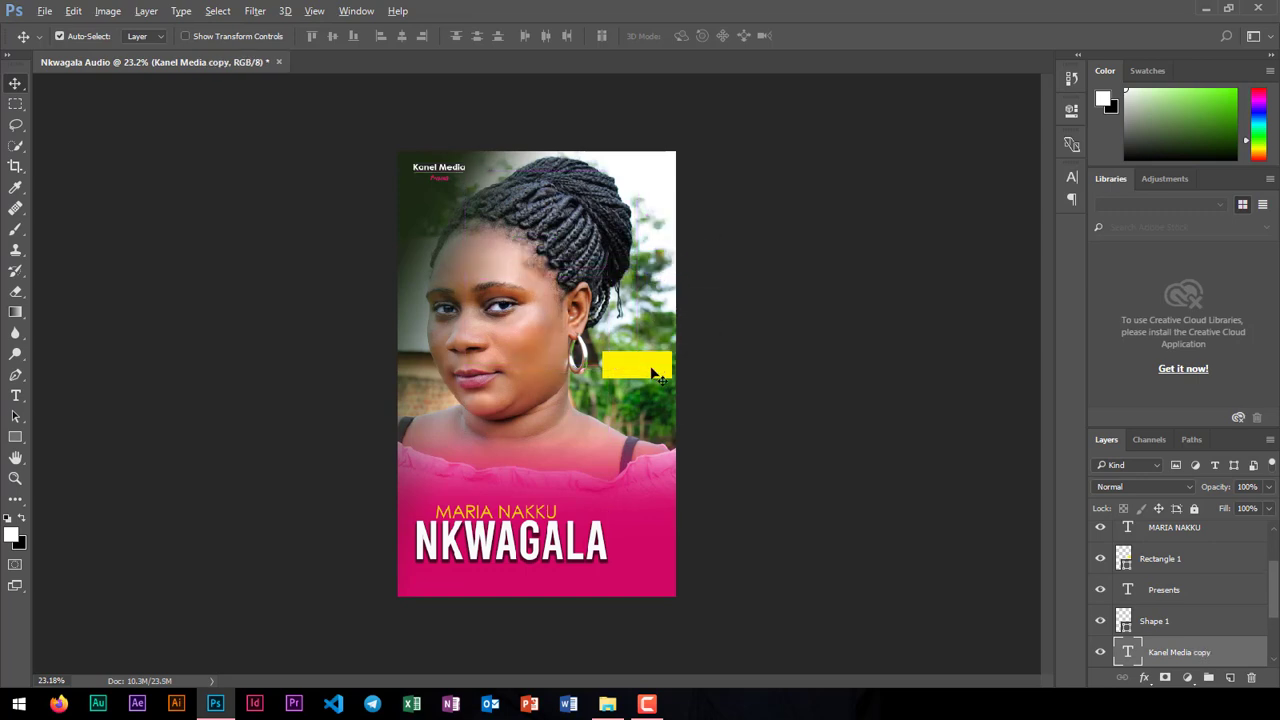
Step: Move the copied "Kanel Media" text layer above the rectangle to the top of the layer stack
scroll(650, 372, up, 3)
scroll(650, 372, up, 1)
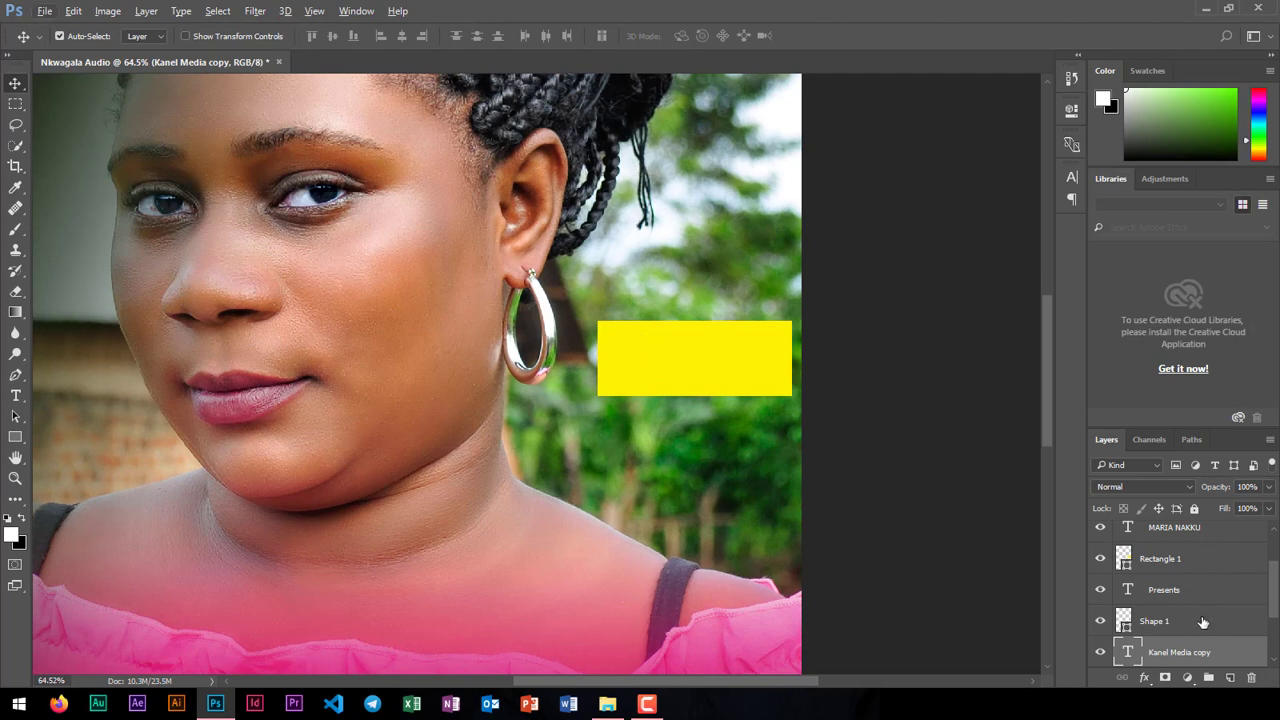
drag(1187, 651, 1185, 540)
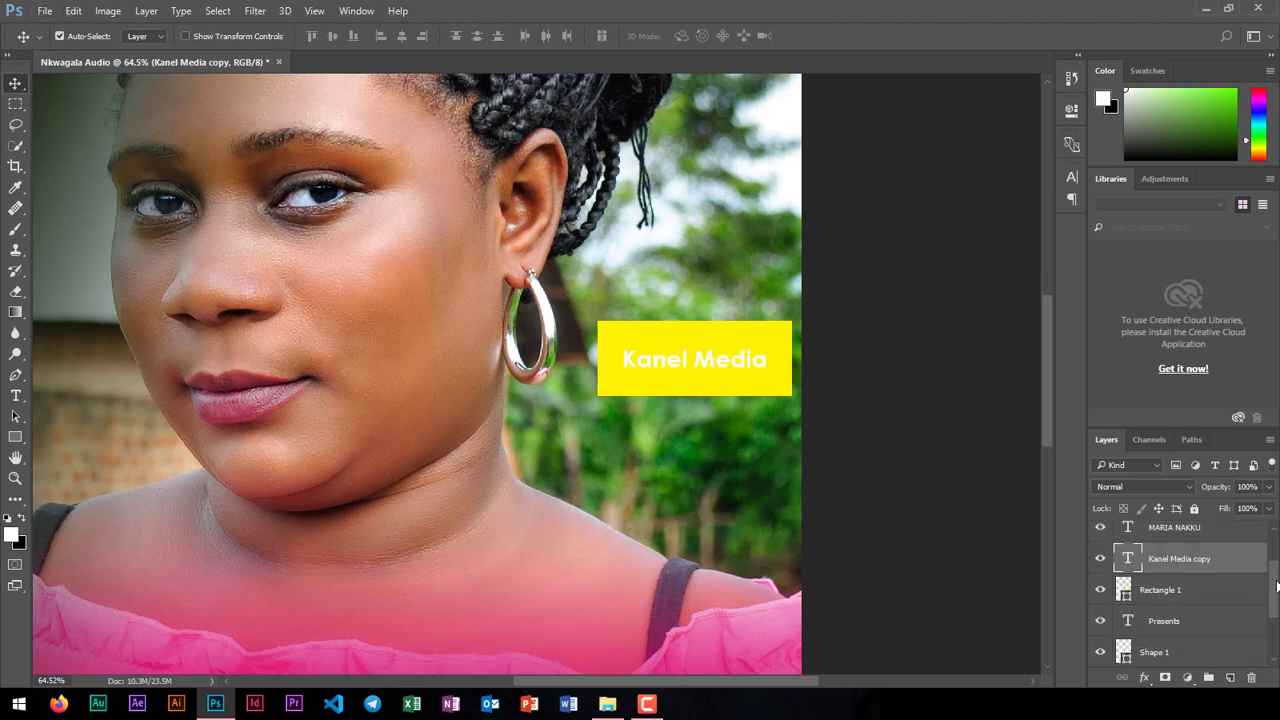
drag(1188, 628, 1185, 538)
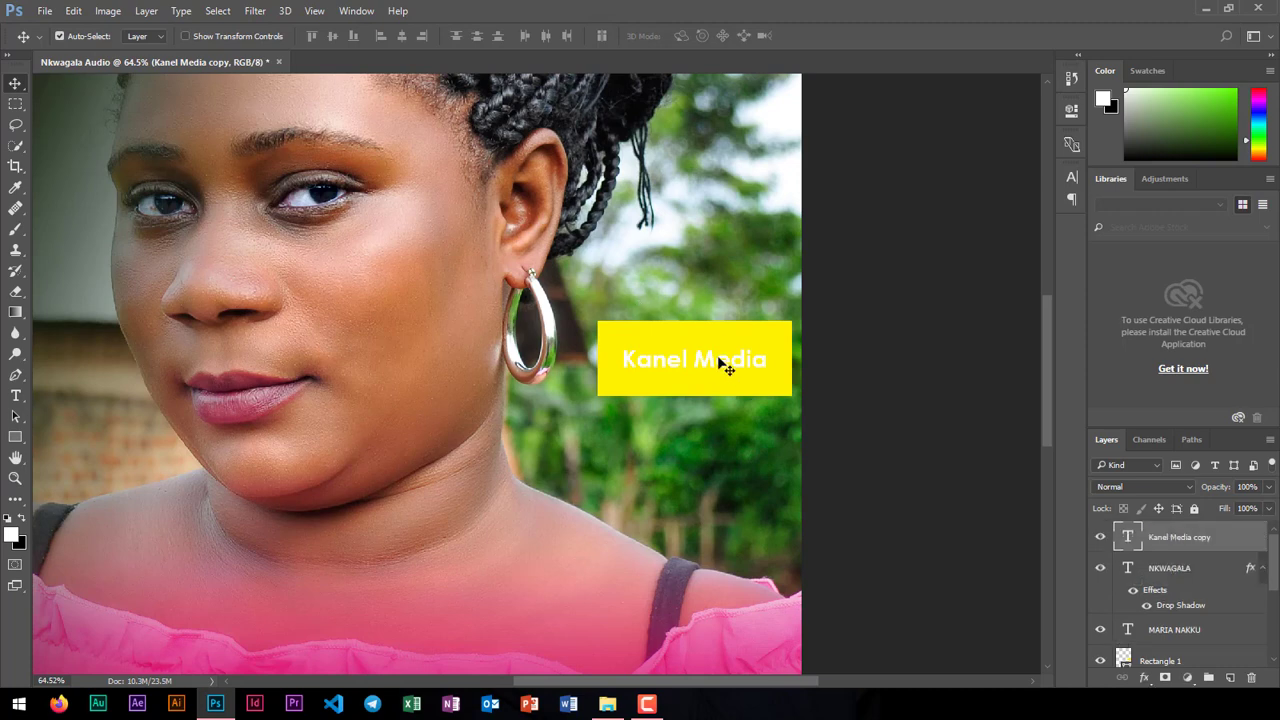
Step: Change the copied "Kanel Media" text's color to black (000000)
click(1071, 177)
click(1013, 297)
drag(775, 300, 930, 472)
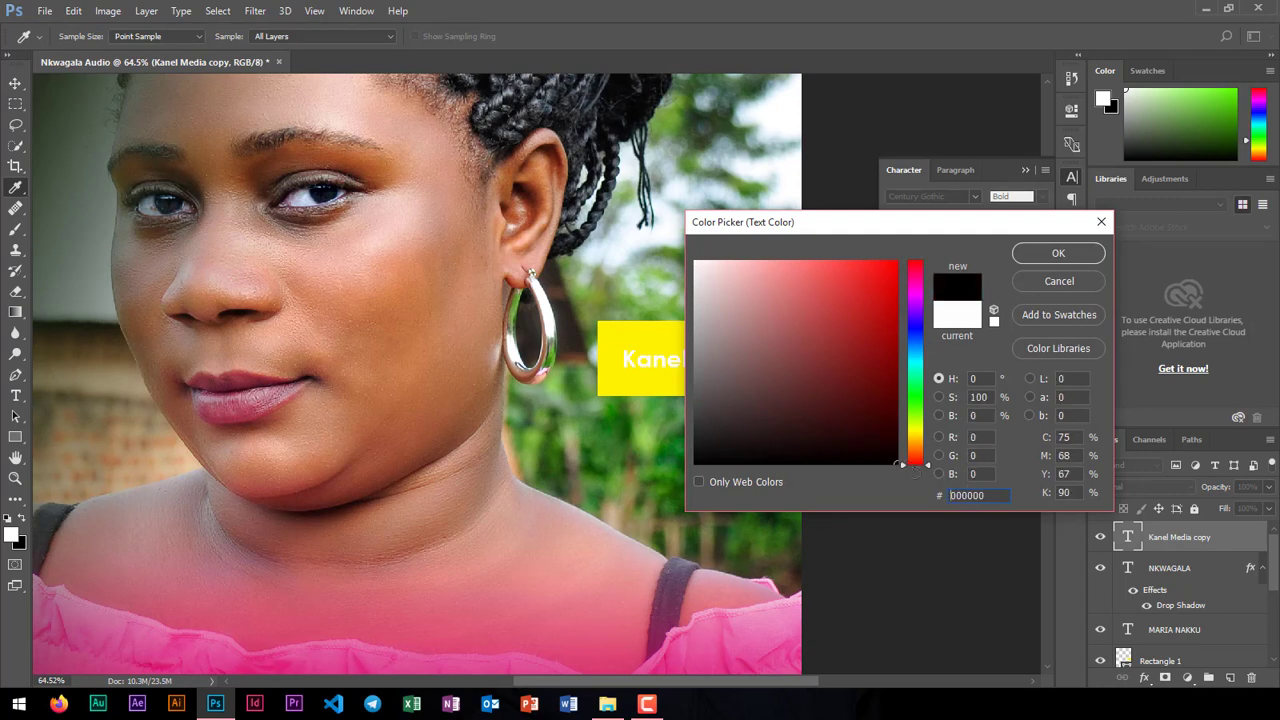
click(1039, 257)
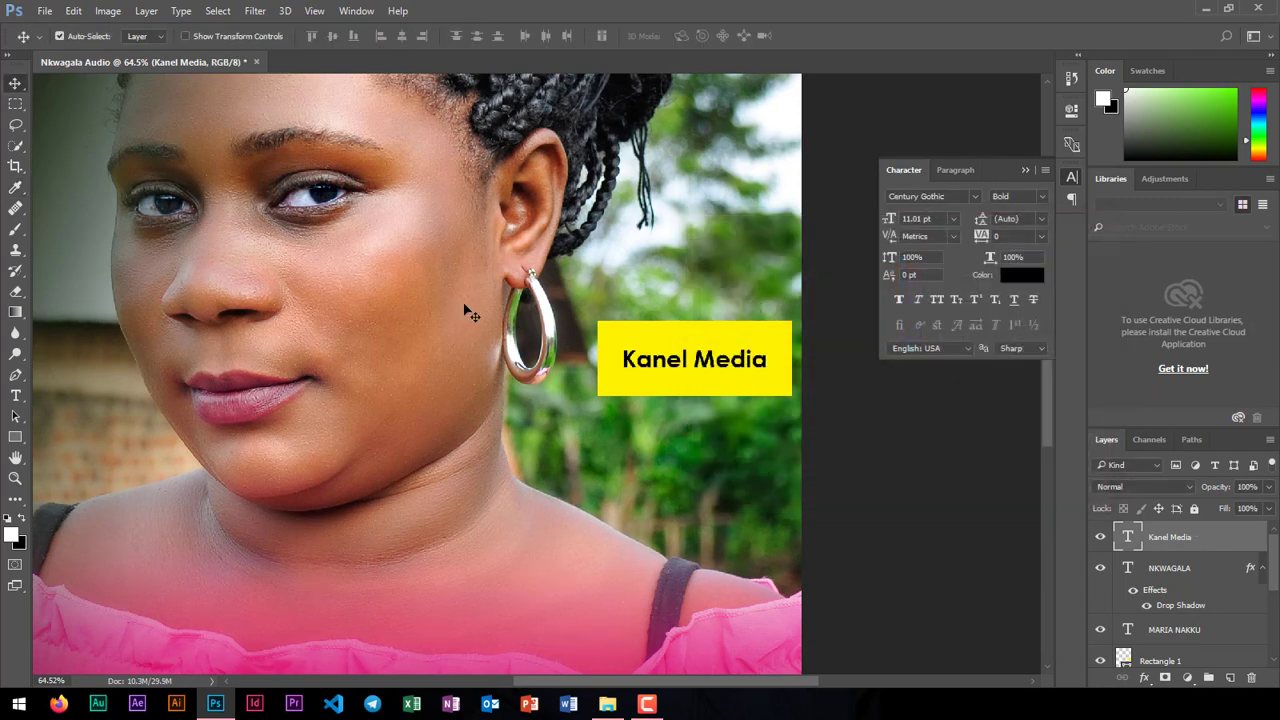
Step: Replace the wording of the copied text on the yellow rectangle with "Audio Out"
click(15, 396)
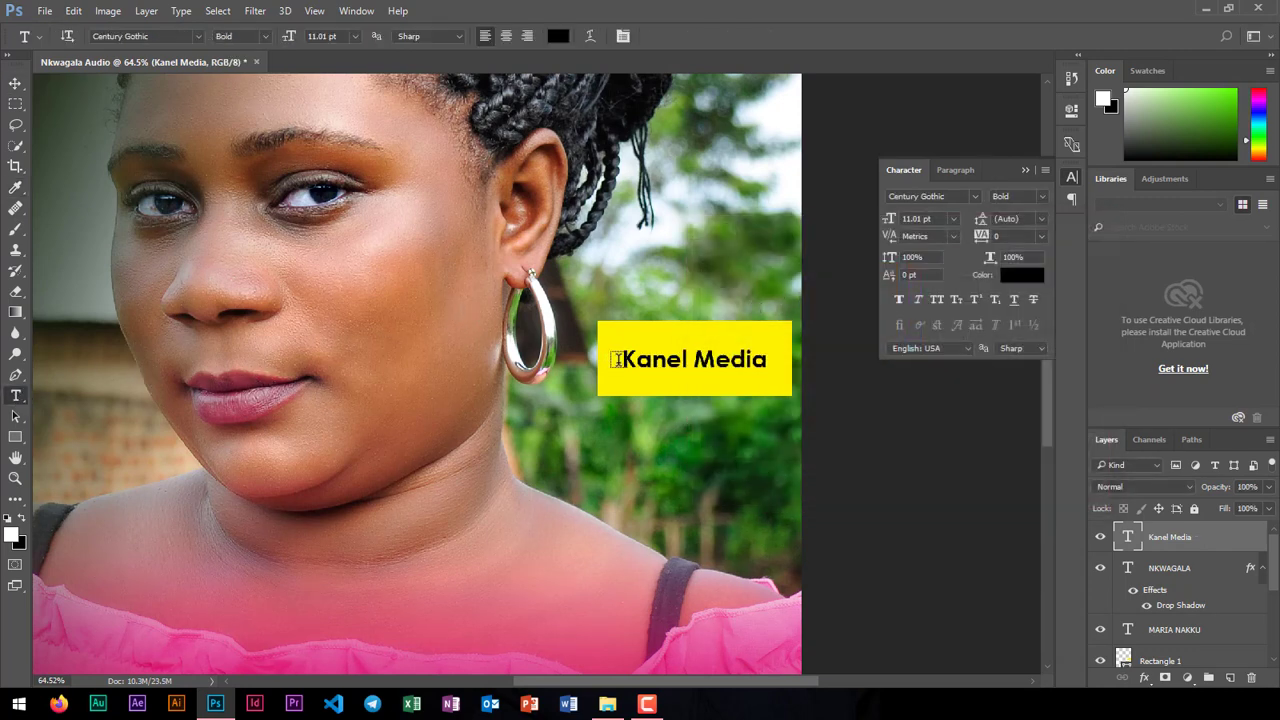
click(621, 362)
drag(767, 367, 583, 350)
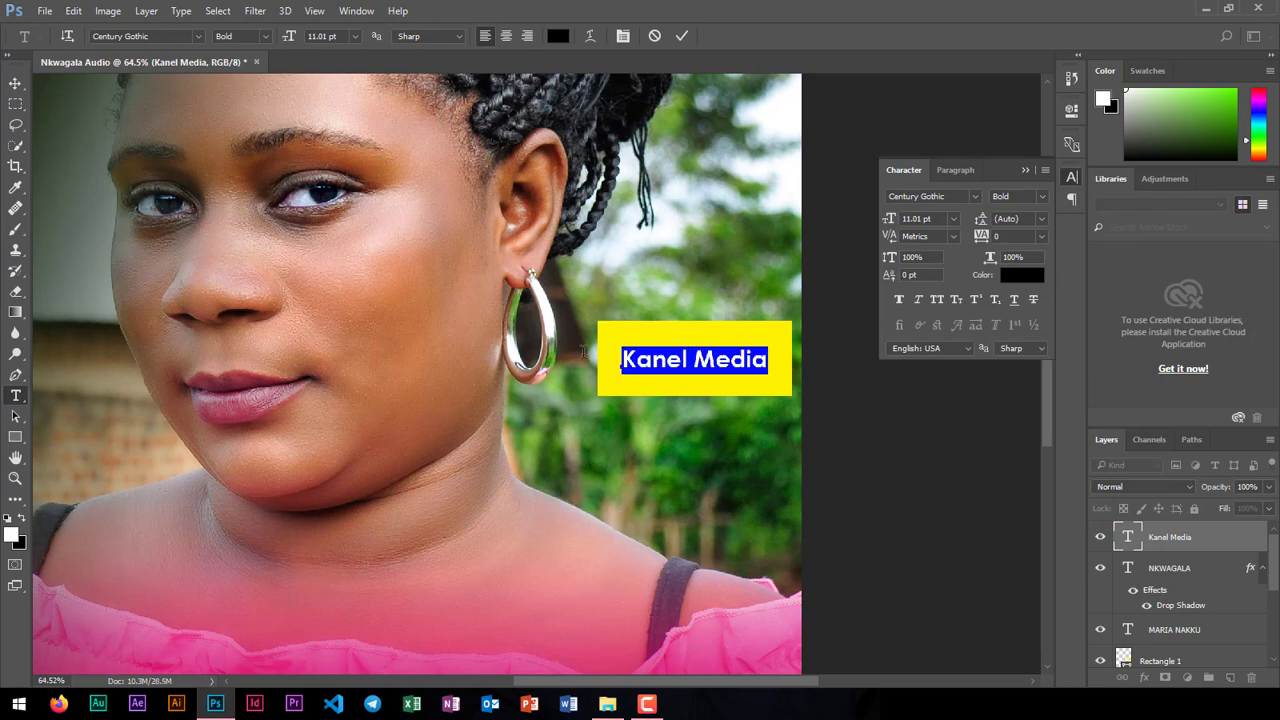
text(a)
key(BackSpace)
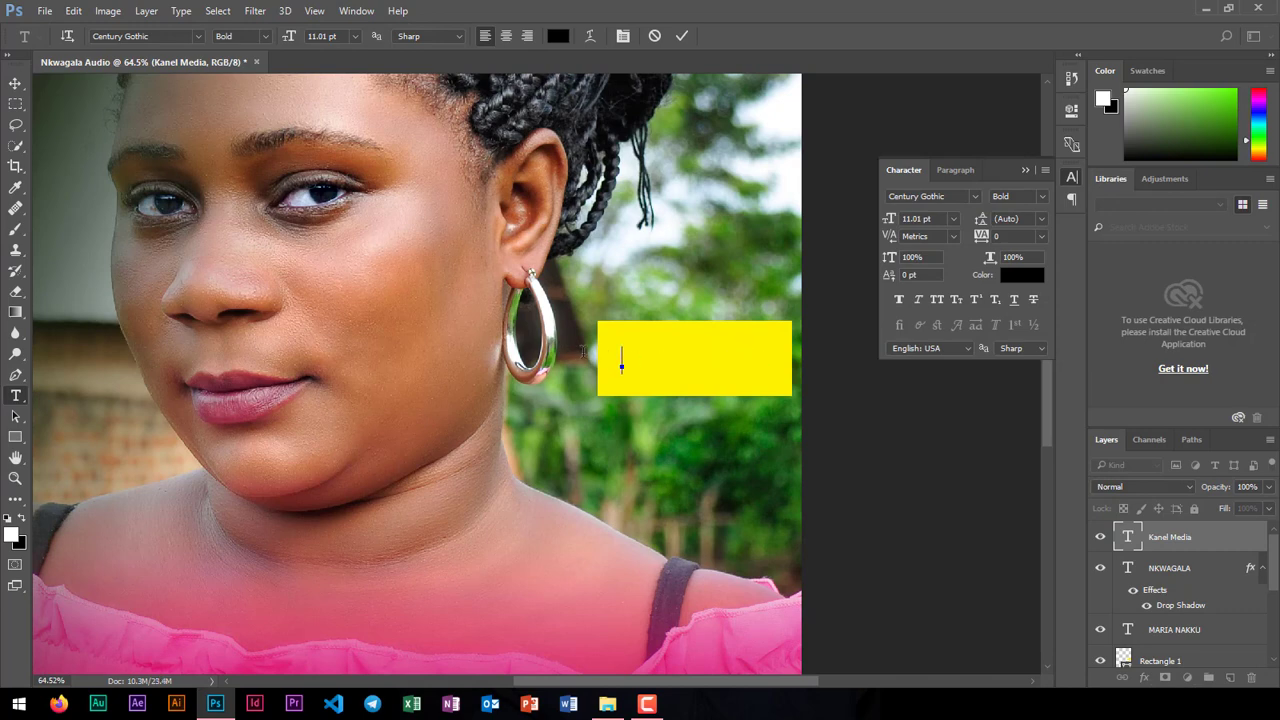
text(Audio A)
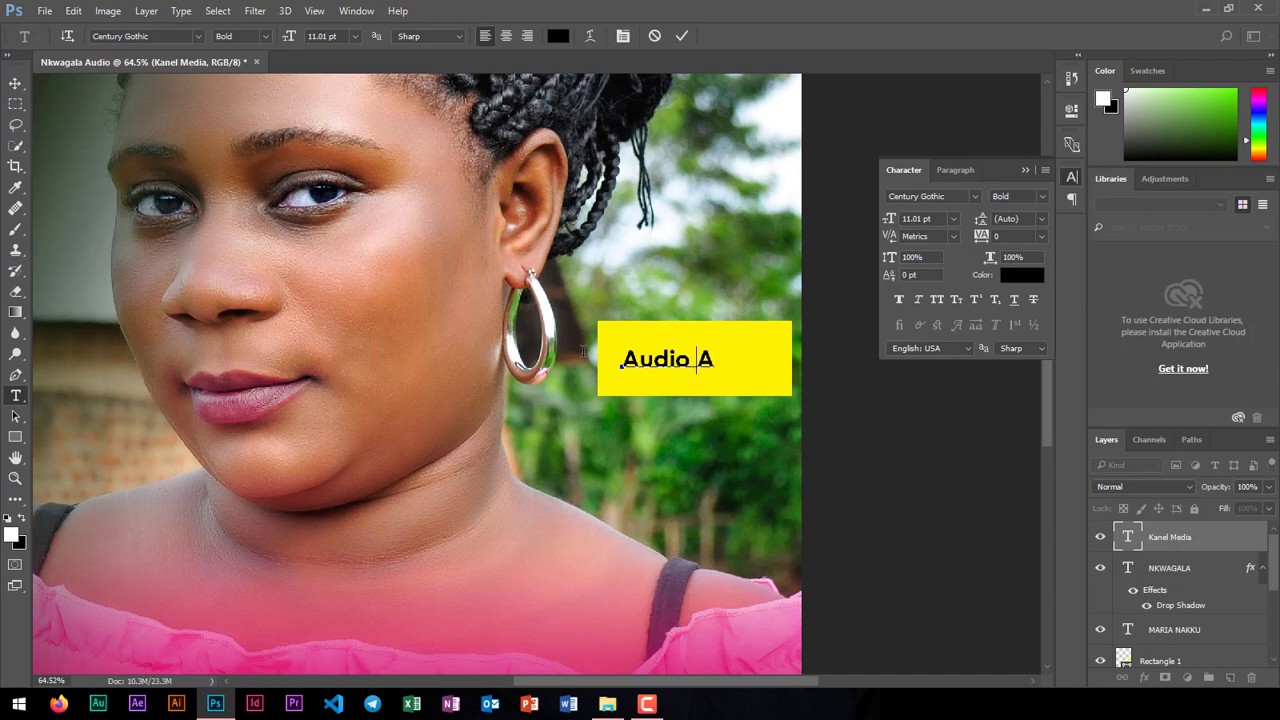
key(BackSpace)
text(Out)
click(683, 37)
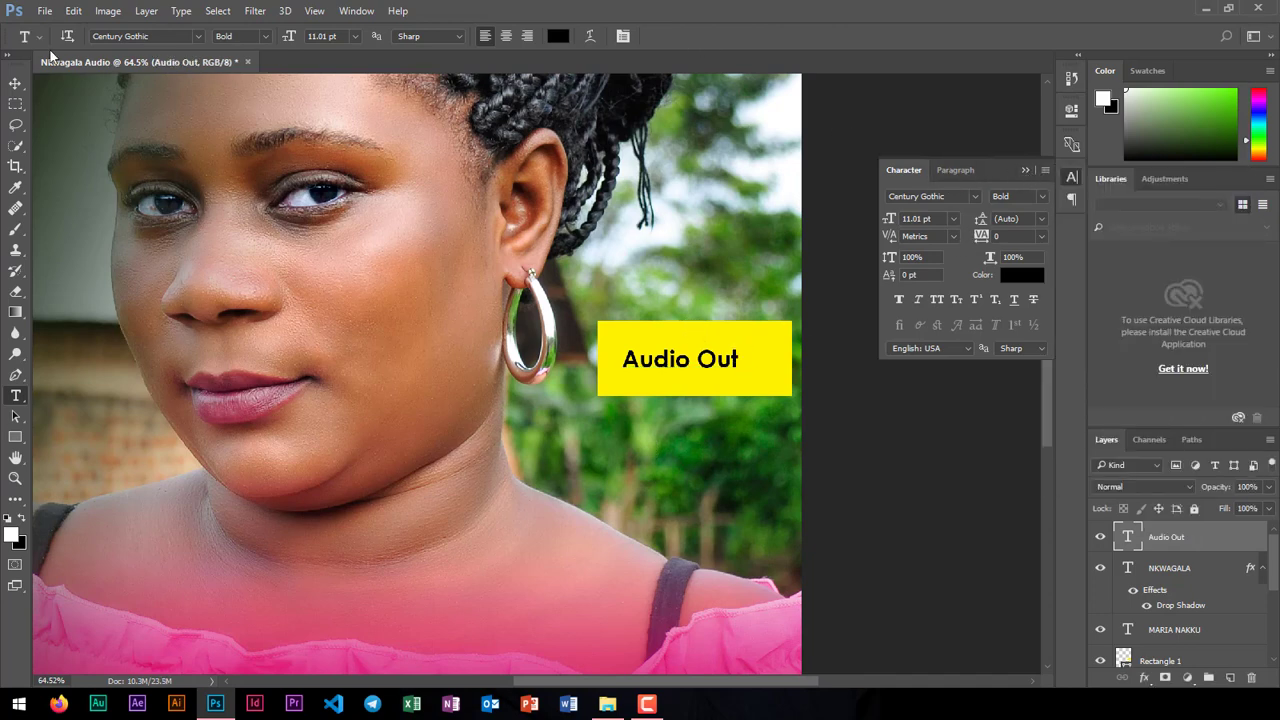
Step: Reduce the yellow rectangle's height to about 100 px around the text and round all four corners to 50 px
click(15, 84)
click(775, 362)
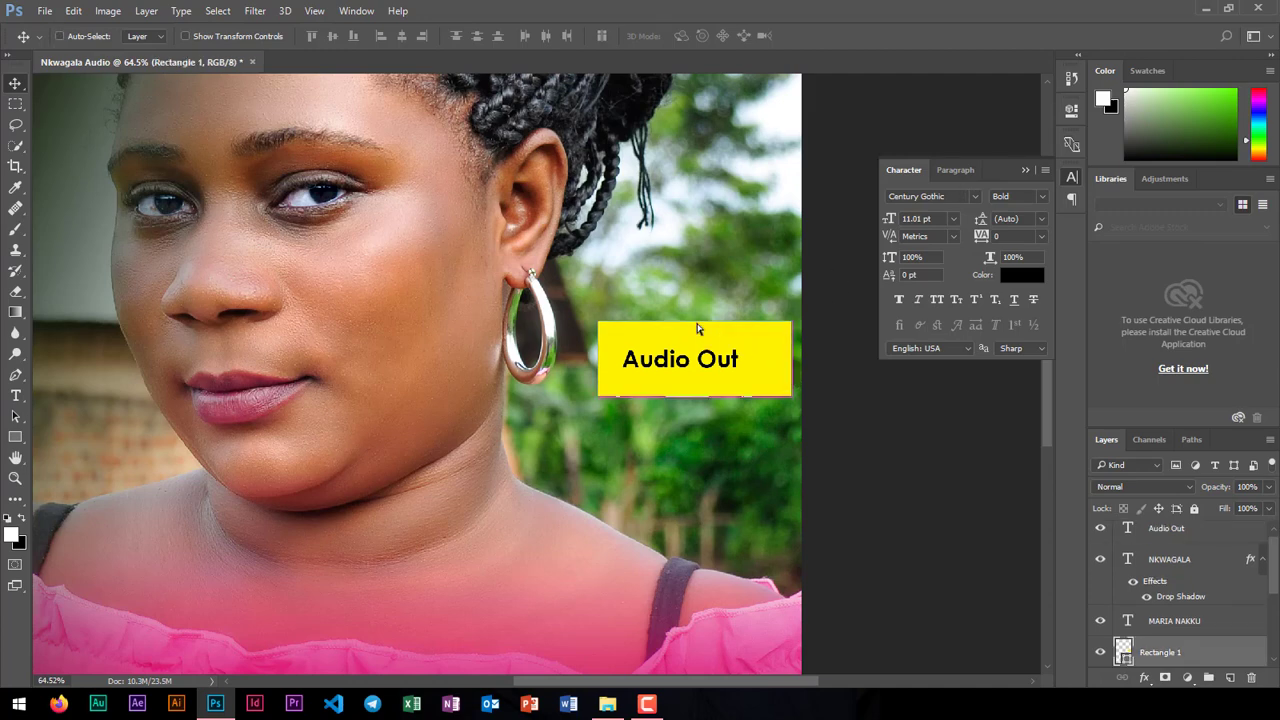
key(ctrl+t)
drag(695, 323, 695, 333)
drag(696, 396, 696, 384)
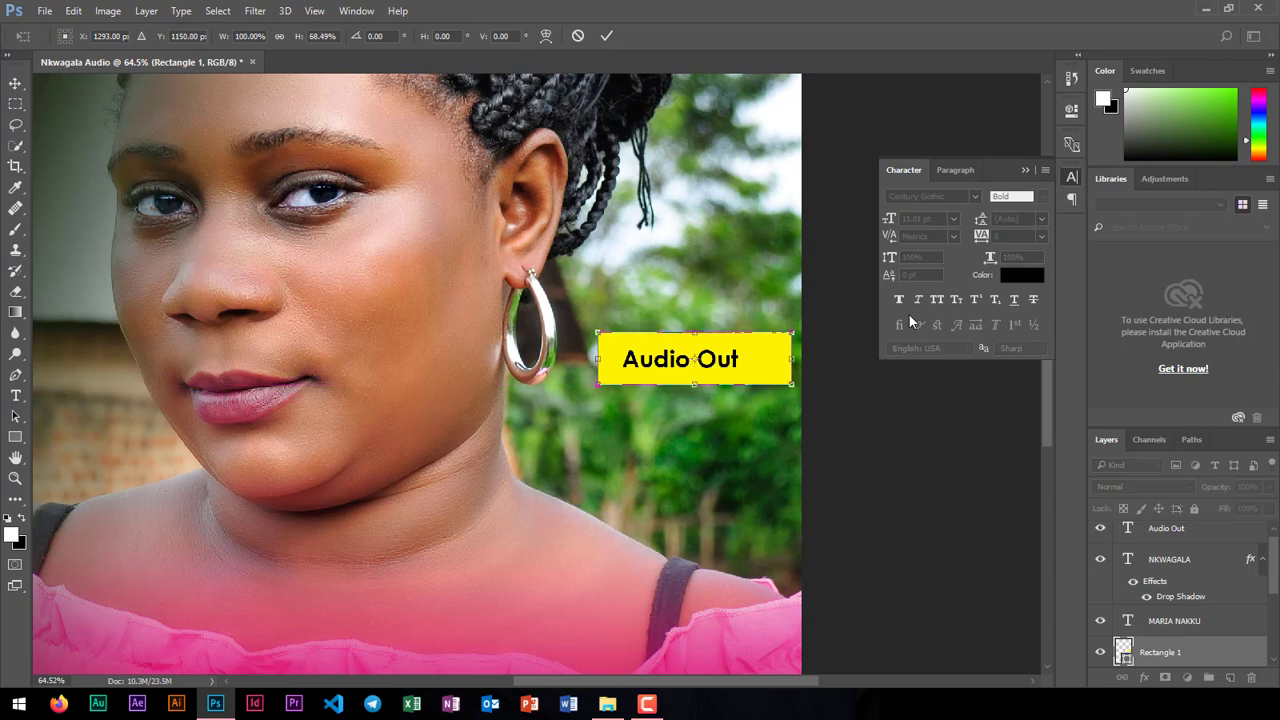
click(1026, 170)
click(1077, 113)
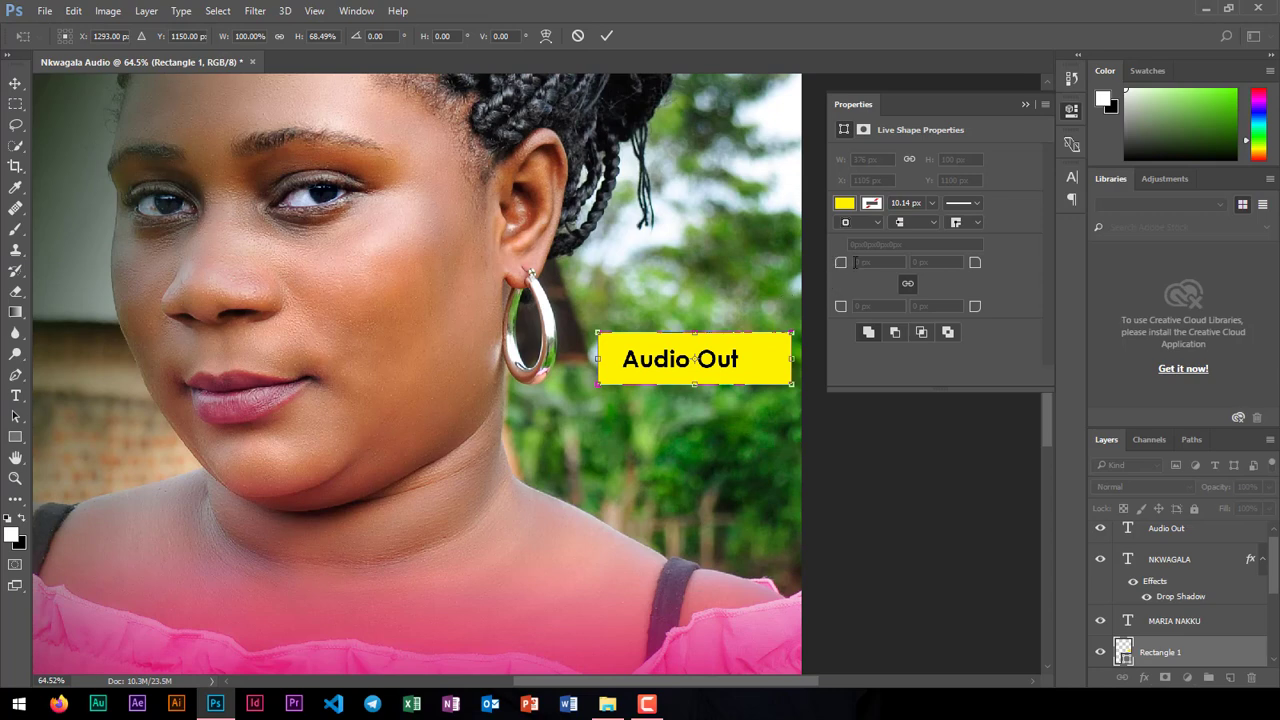
click(606, 36)
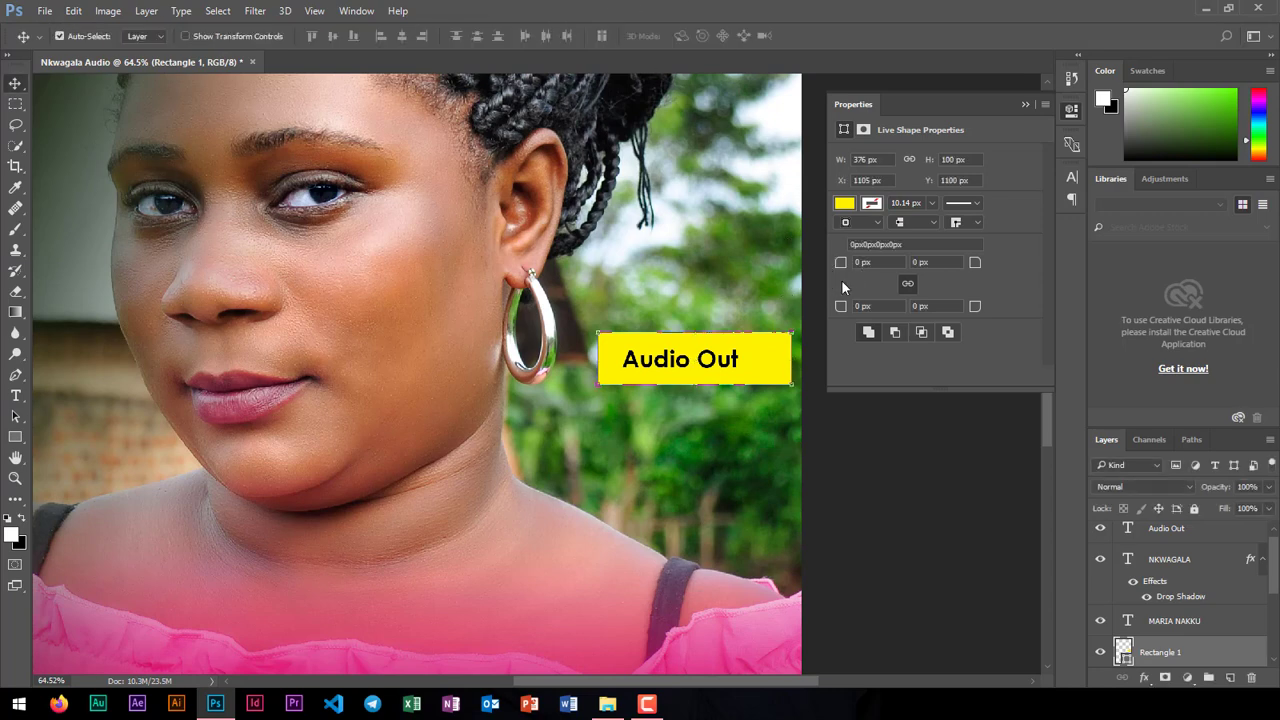
drag(841, 267, 881, 268)
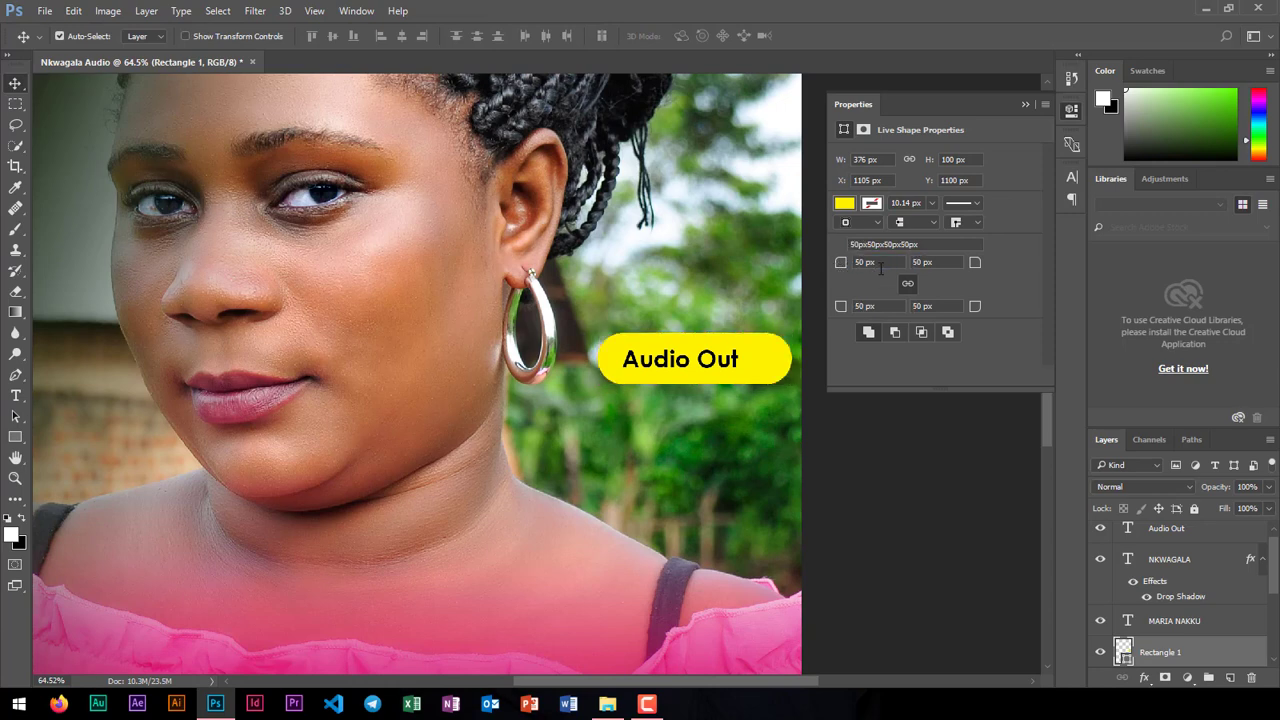
Step: Enlarge the "Audio Out" text to 14.01 pt and reposition it within the yellow rounded badge
drag(694, 369, 708, 368)
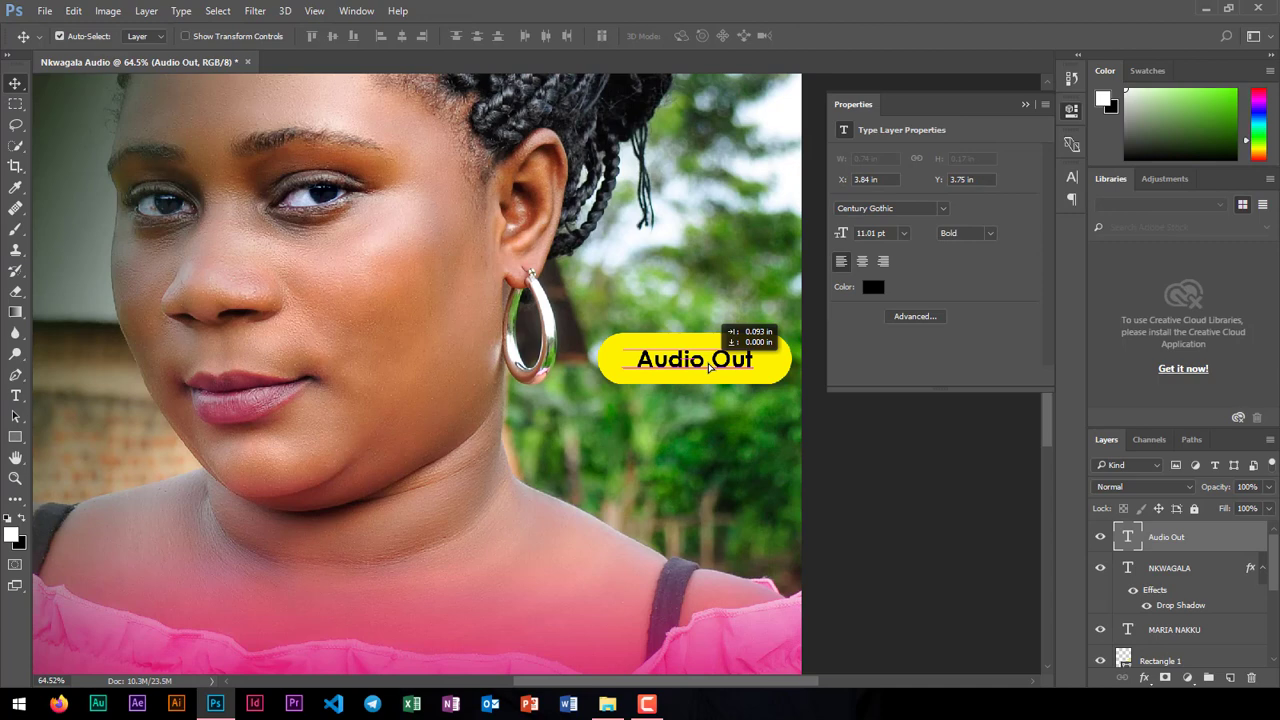
click(1025, 104)
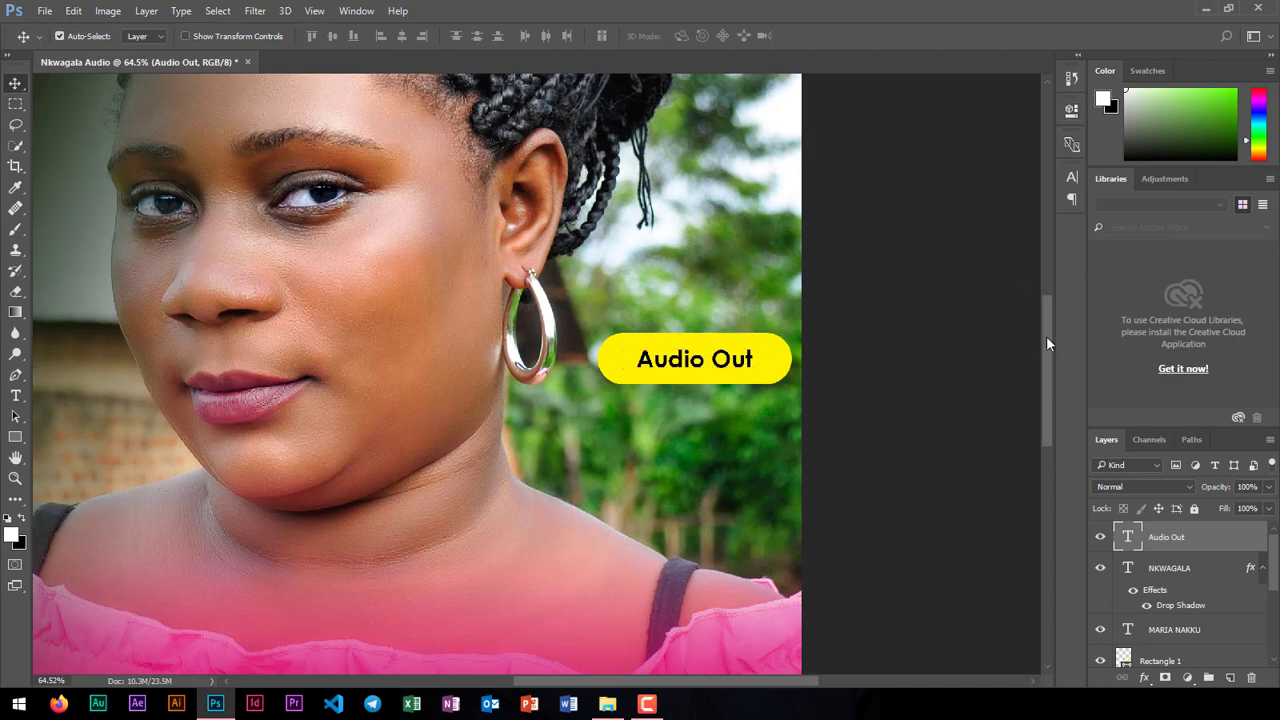
click(1072, 177)
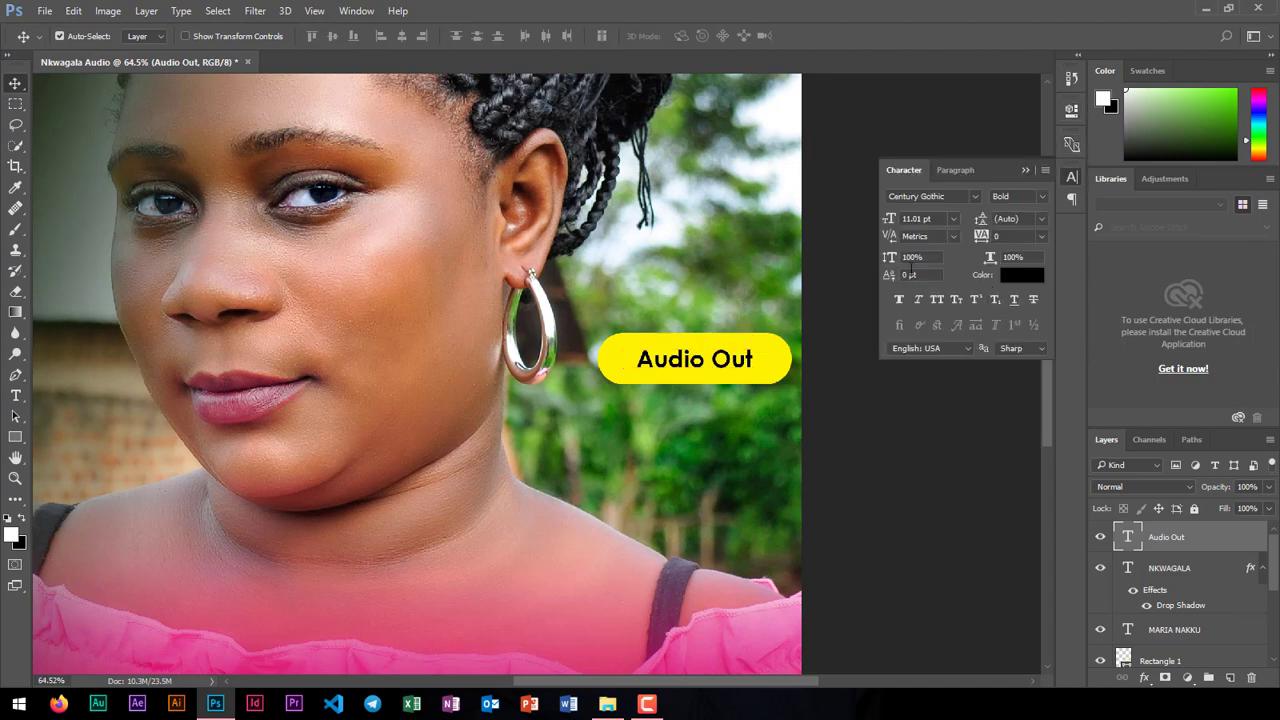
drag(889, 221, 894, 223)
drag(743, 366, 714, 368)
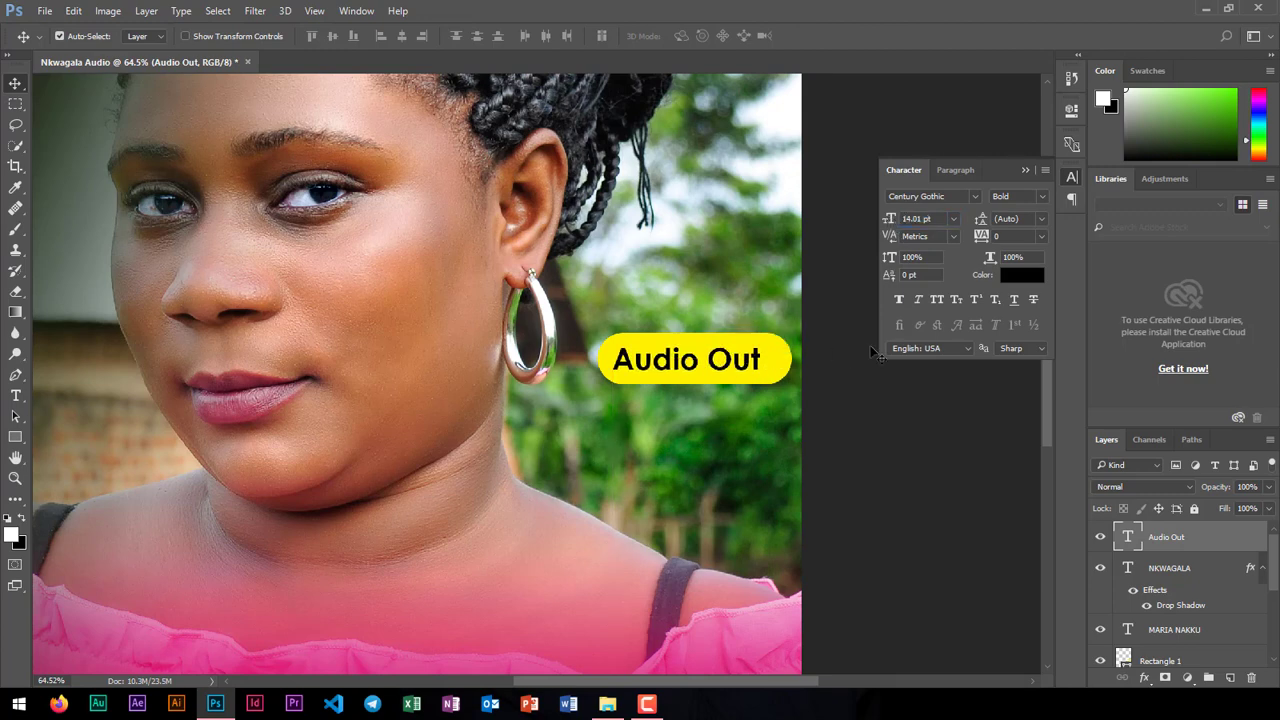
click(1026, 172)
Step: Merge all layers, from the "Audio Out" text down to the Background, into a single layer
scroll(841, 310, down, 6)
scroll(841, 311, up, 6)
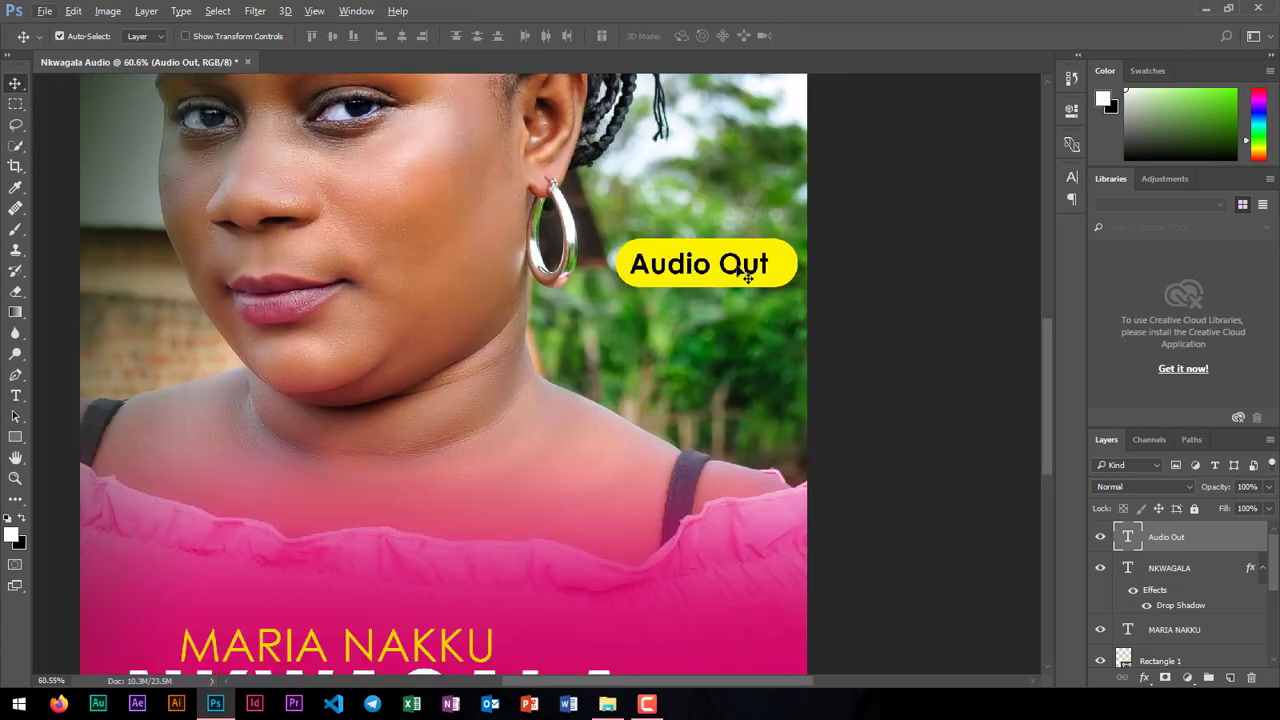
scroll(661, 311, down, 6)
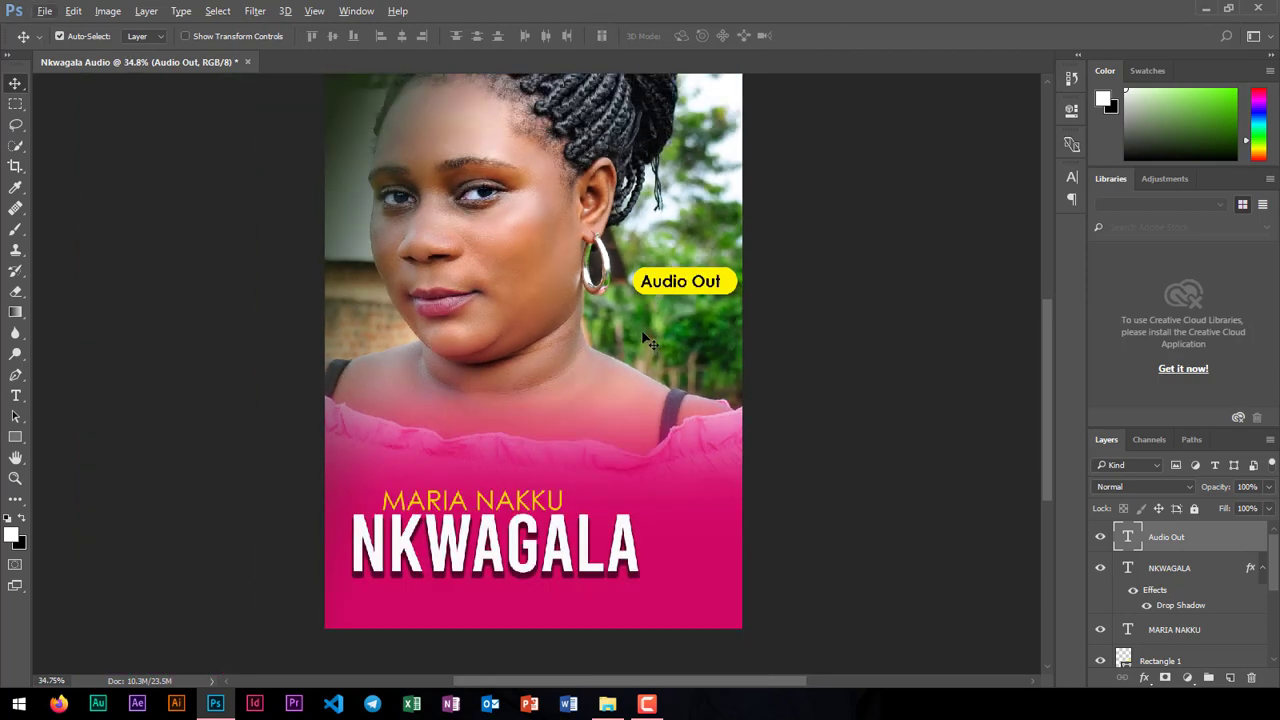
scroll(647, 343, down, 2)
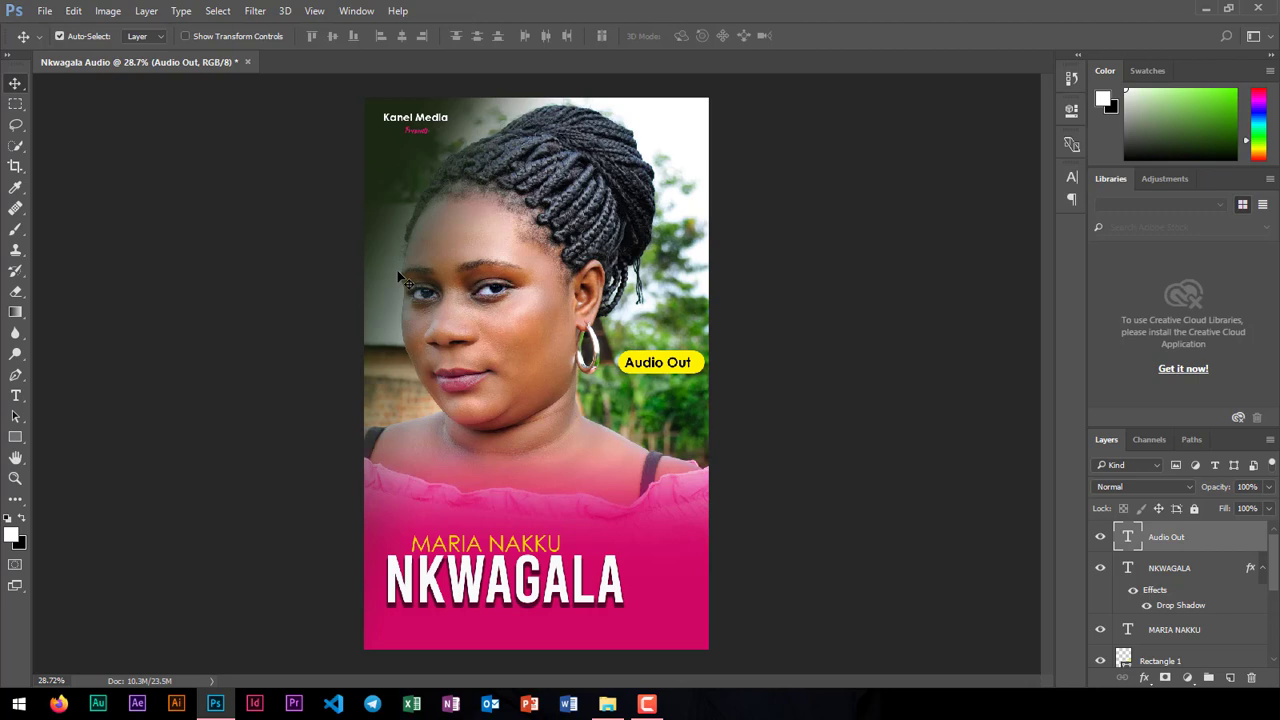
click(1165, 568)
click(1180, 549)
click(1178, 566)
click(1176, 533)
scroll(1172, 612, down, 5)
scroll(1173, 612, up, 5)
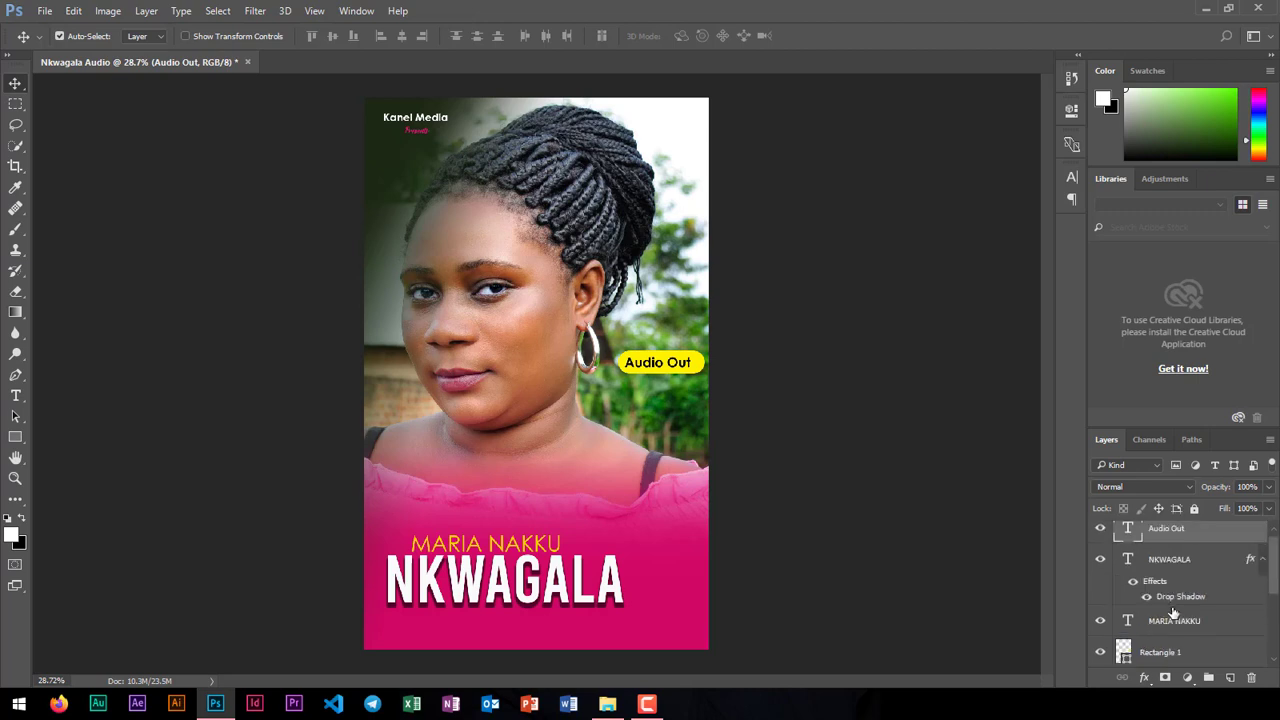
scroll(1168, 588, down, 2)
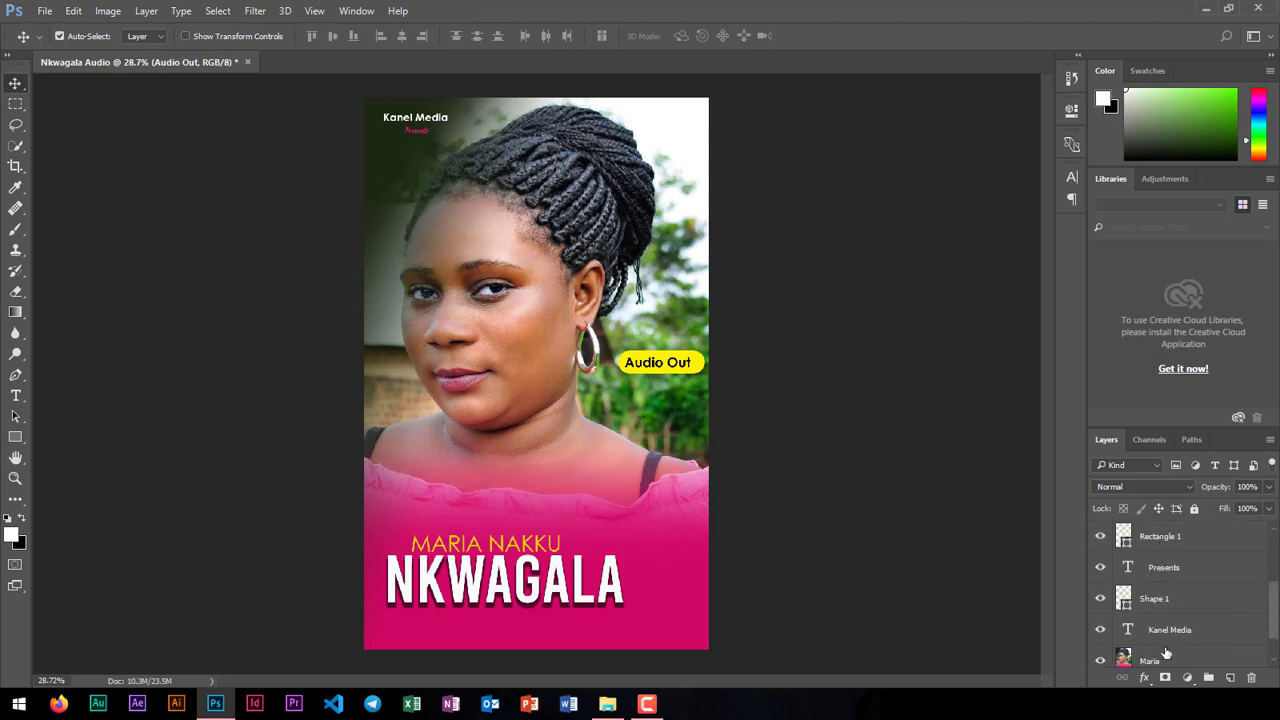
scroll(1166, 653, down, 1)
shift+click(1175, 653)
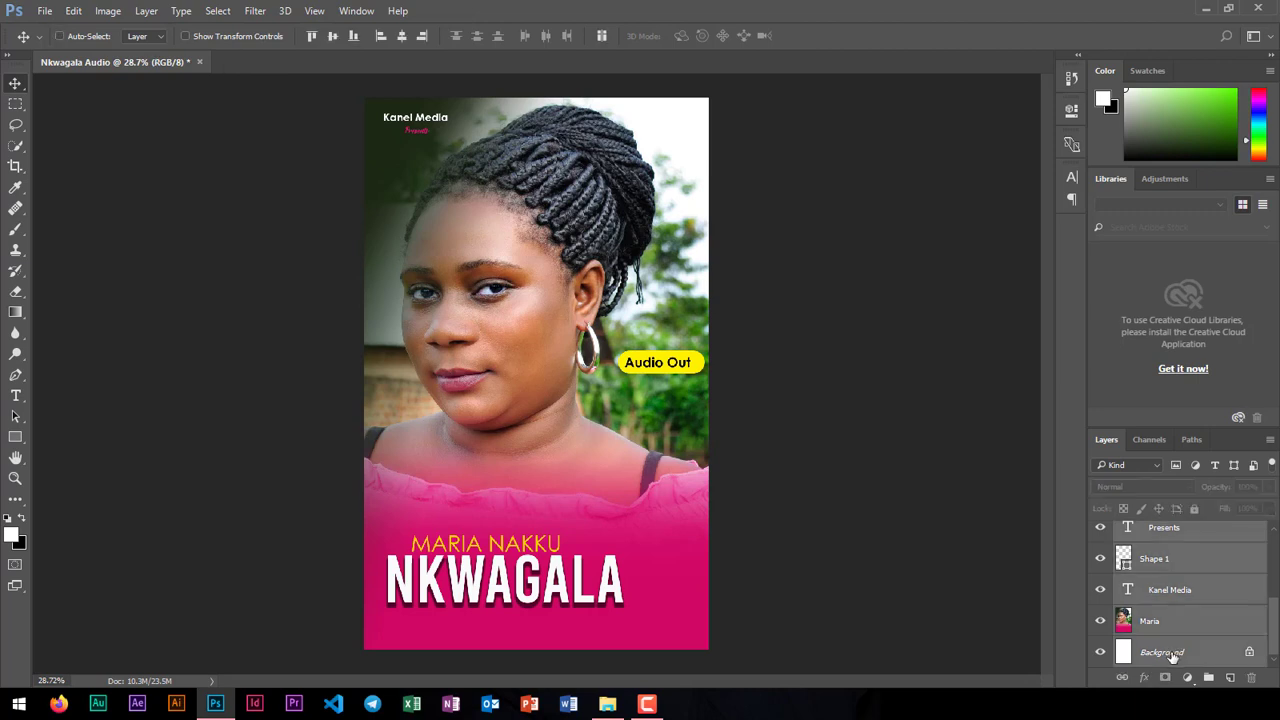
key(ctrl+e)
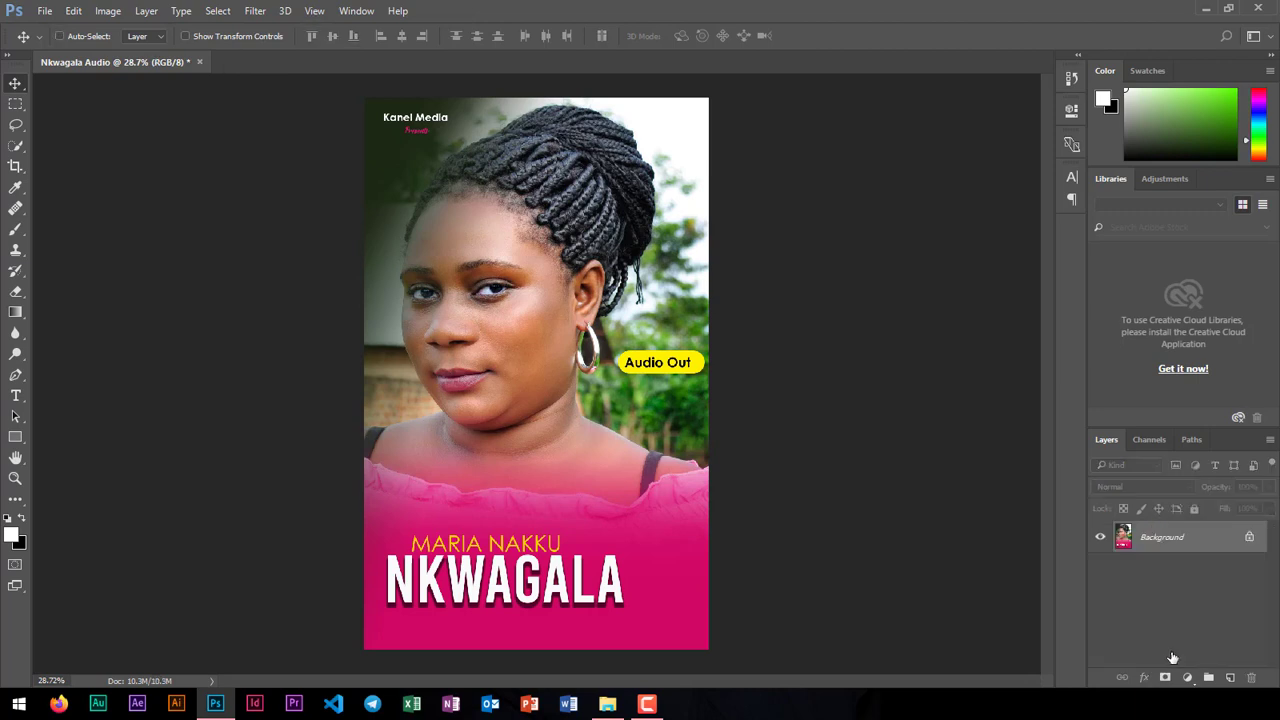
Step: Save the flattened cover as a JPEG named "Nkwagala Audio Out" in the "Gradient tool in Ps" folder, at maximum quality 12
click(42, 11)
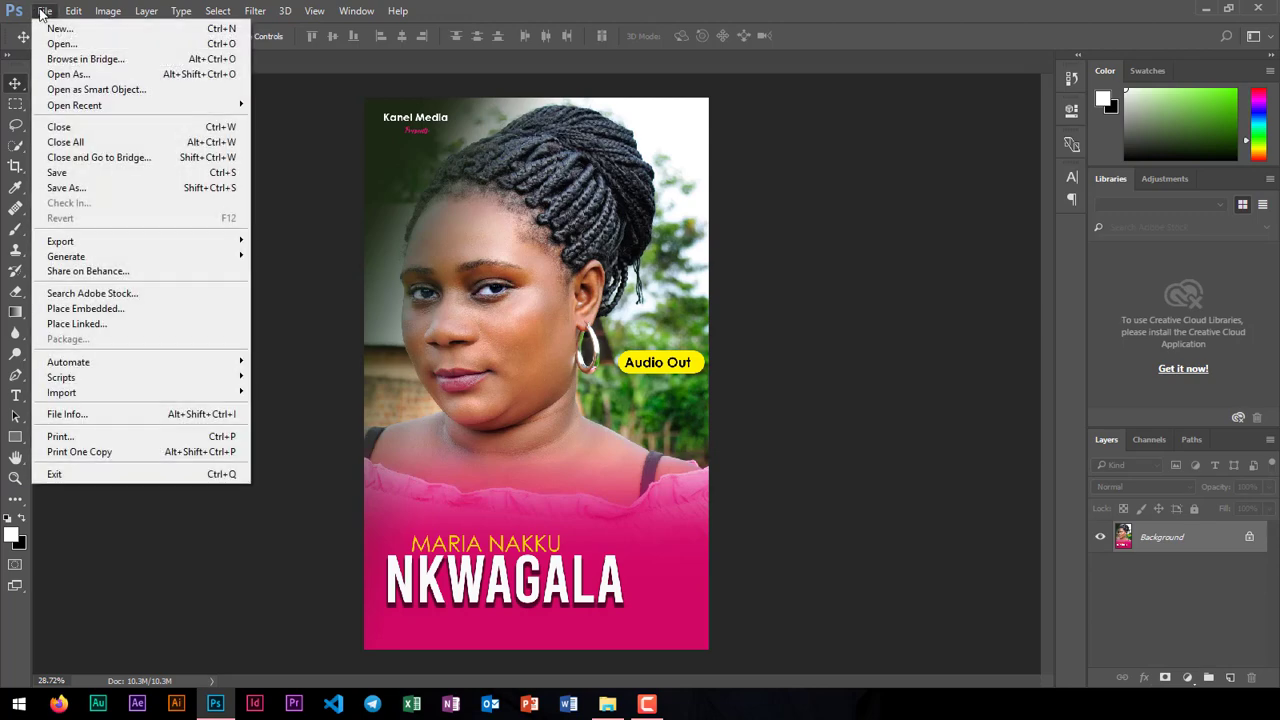
click(76, 188)
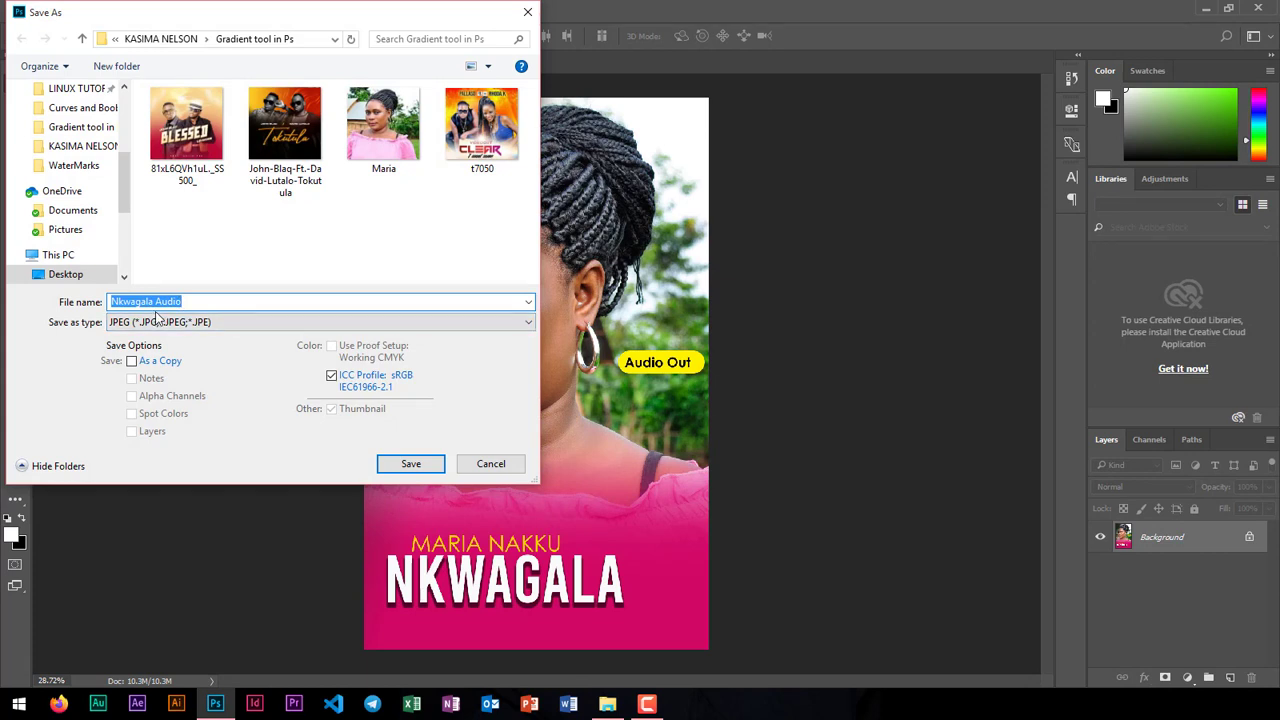
click(190, 302)
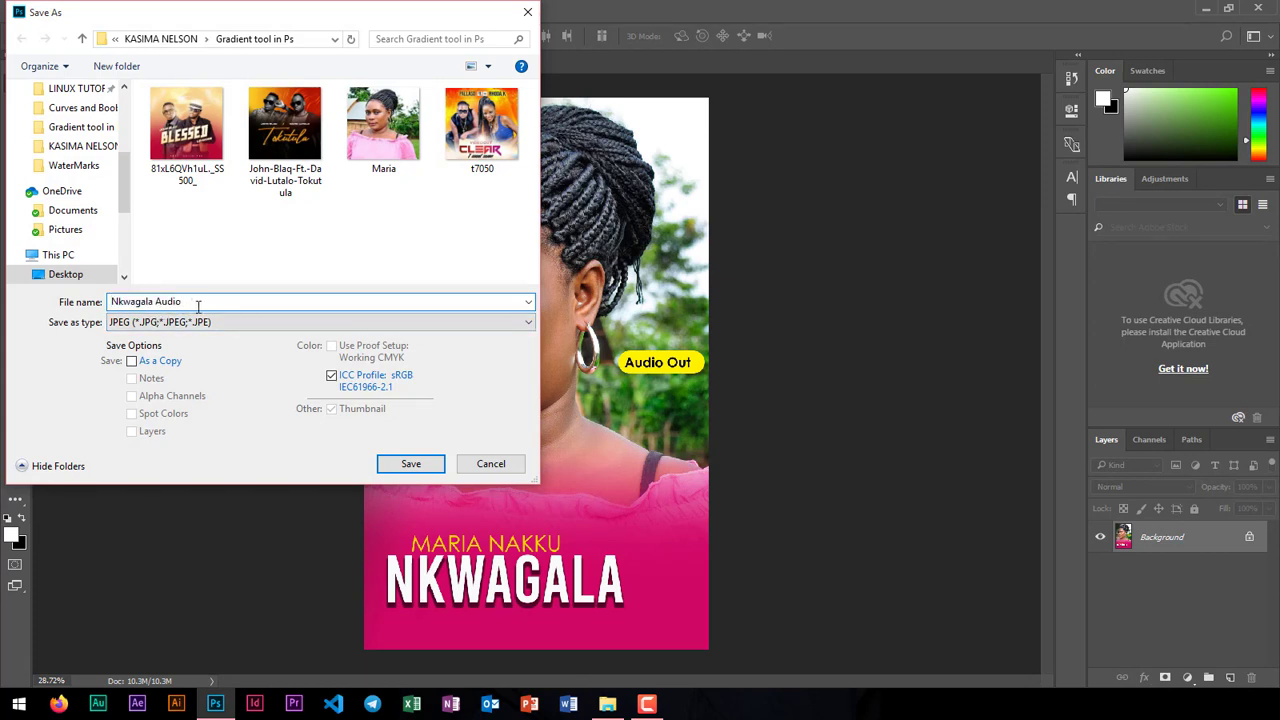
text(Out)
click(405, 465)
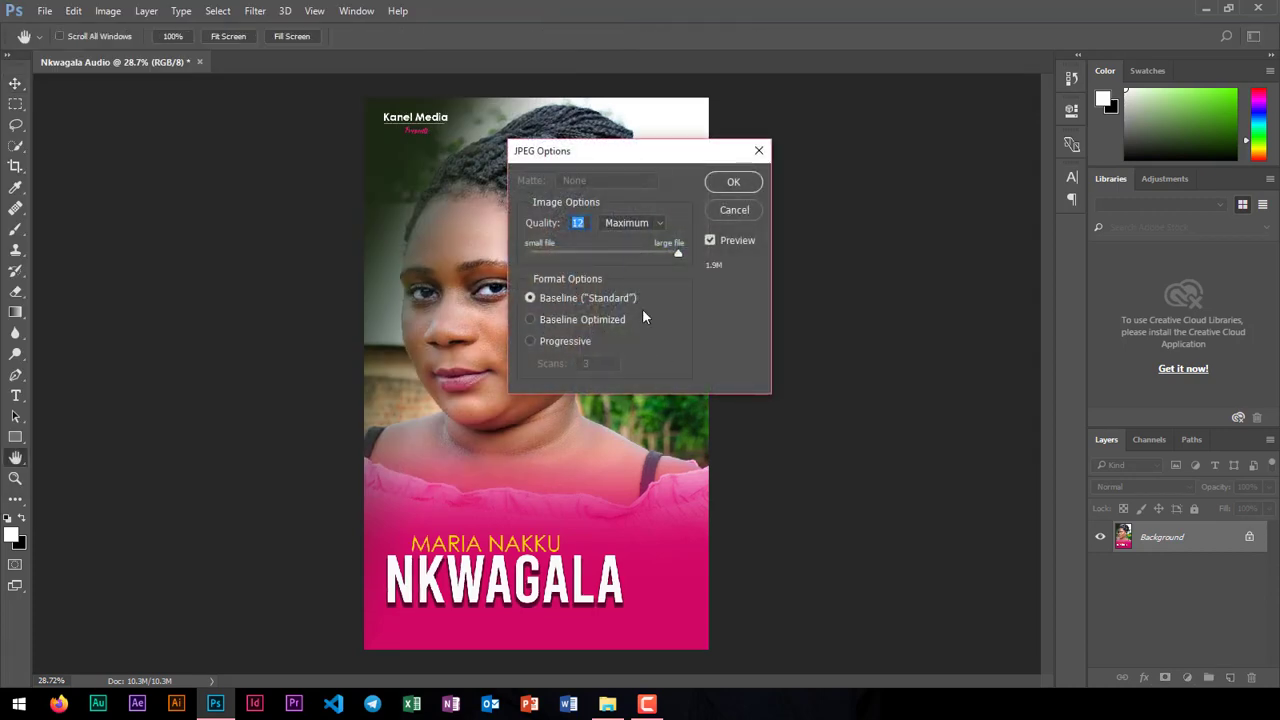
click(733, 185)
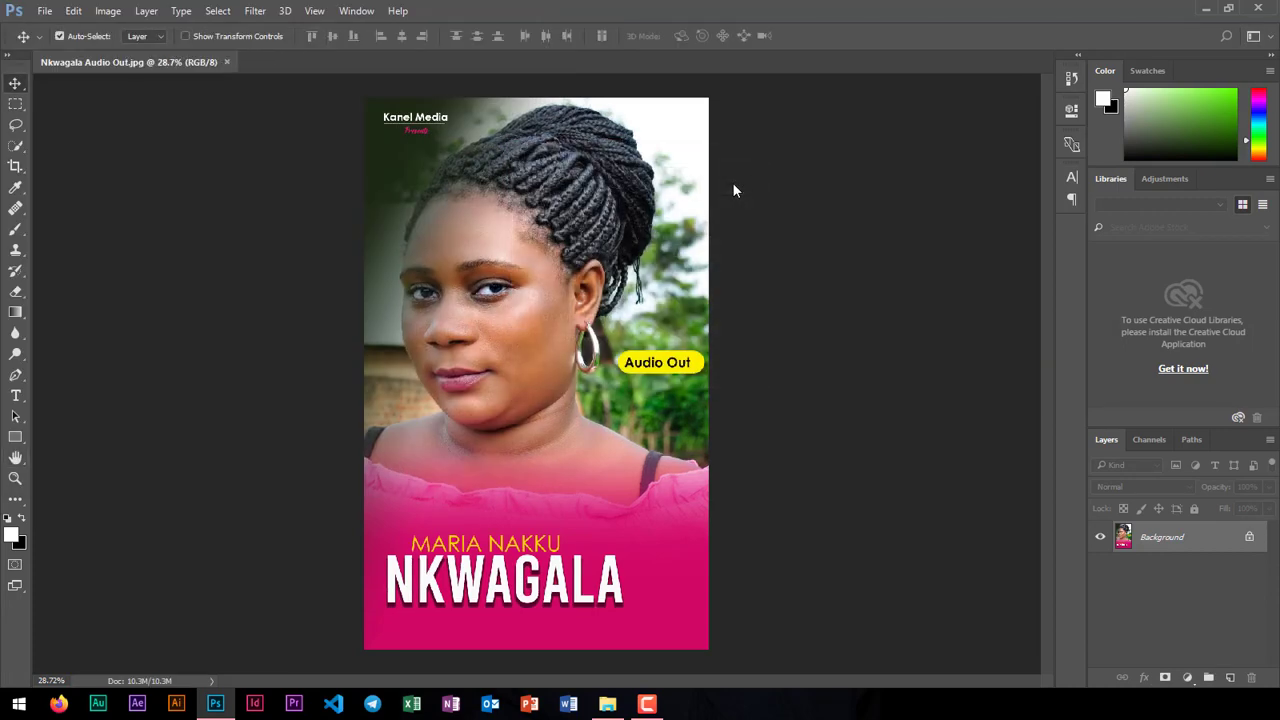
Step: Open the exported "Nkwagala Audio Out" image from its folder in Photos and inspect the label, badge and title up close
click(607, 703)
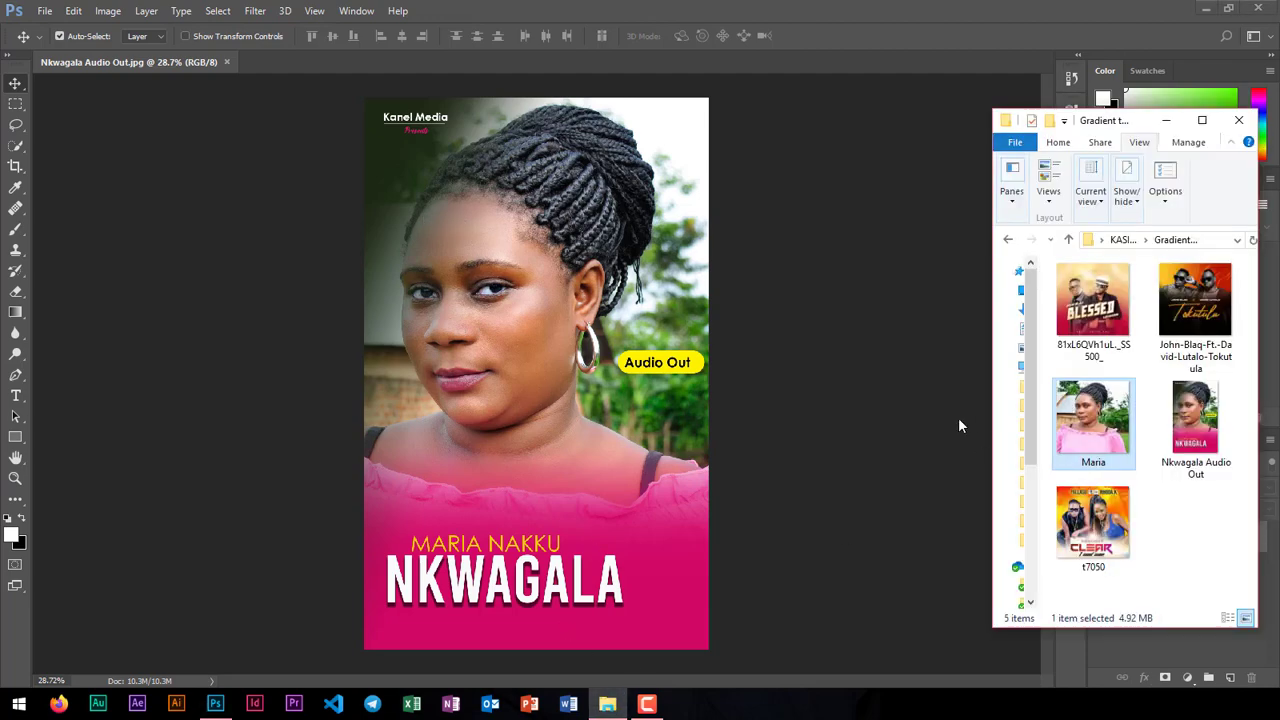
double_click(1210, 448)
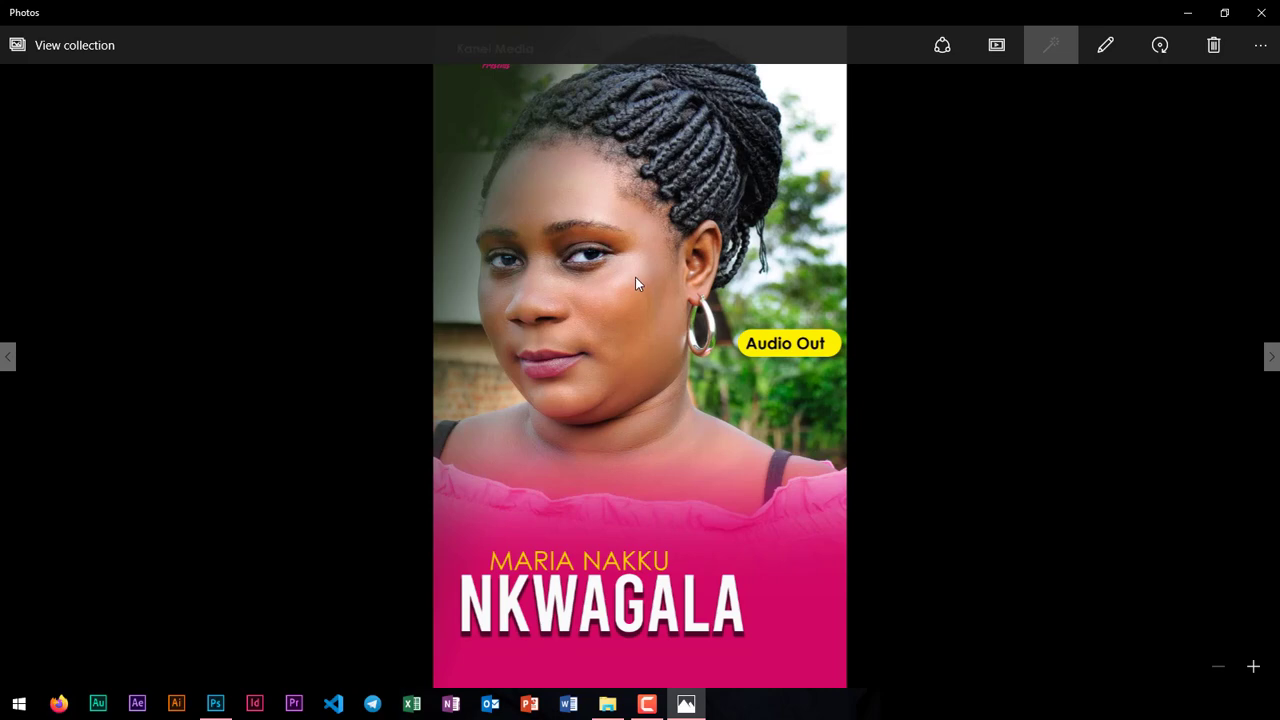
scroll(549, 71, up, 3)
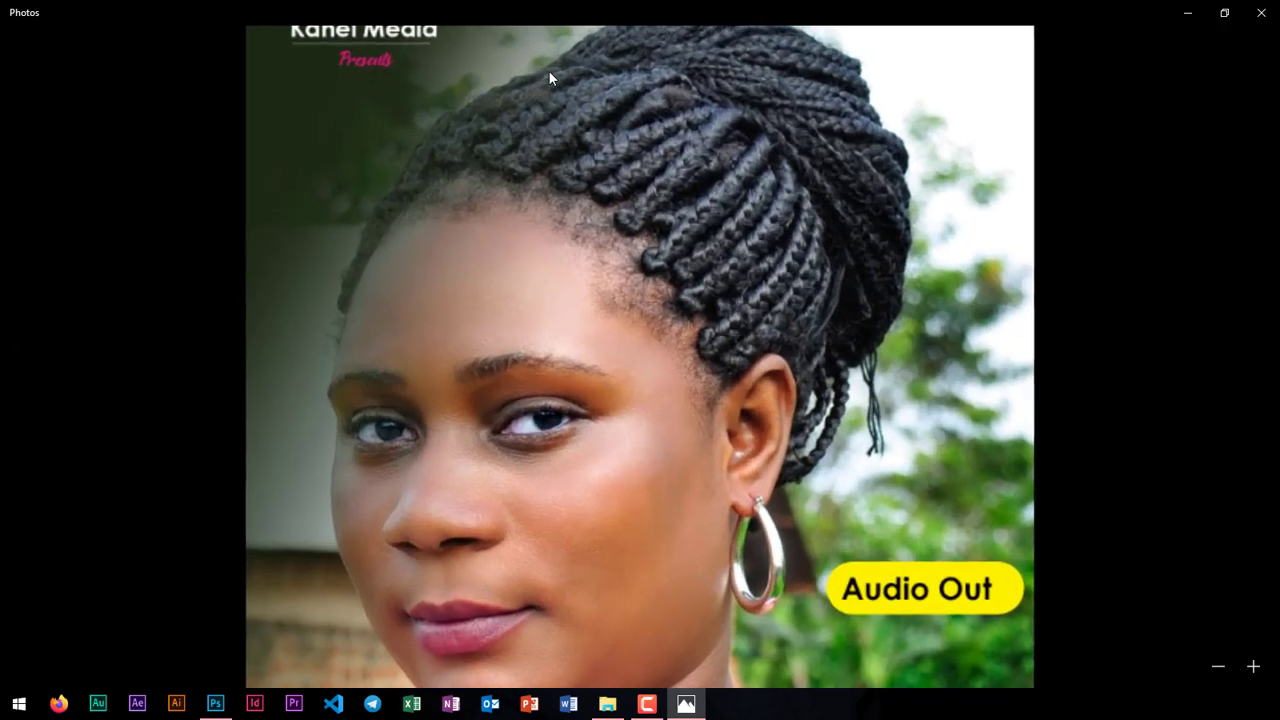
drag(755, 507, 738, 199)
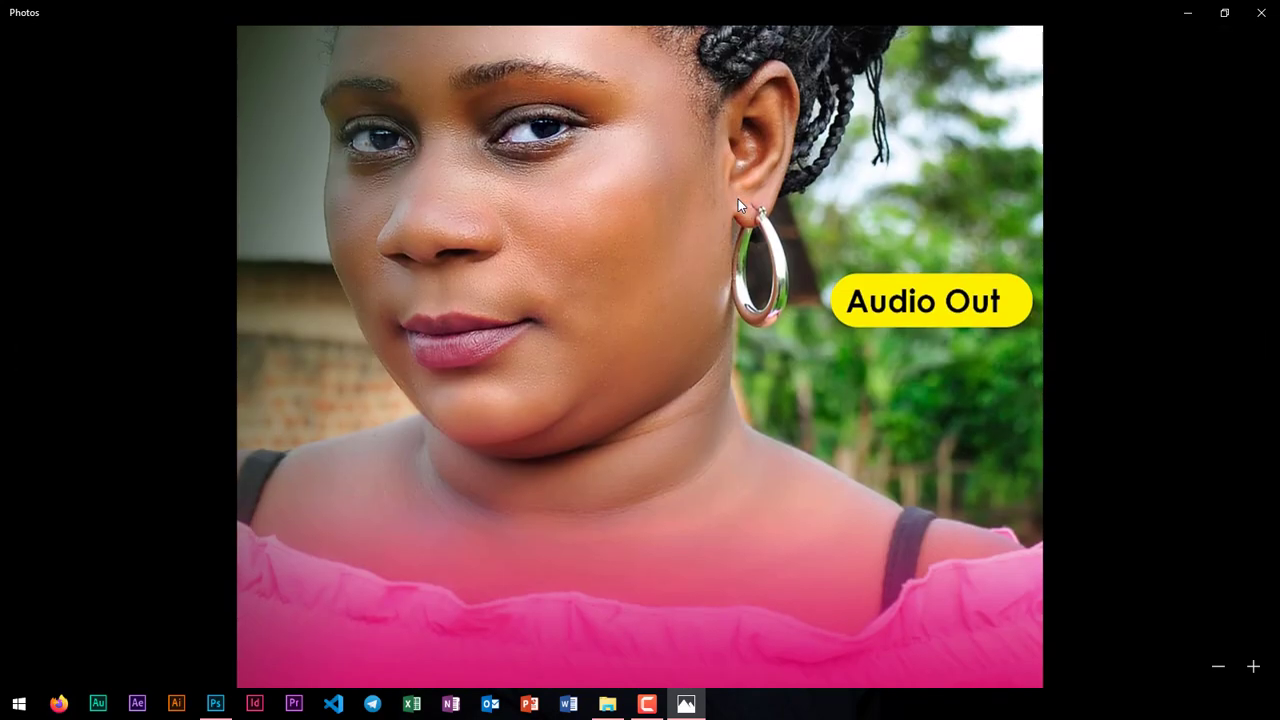
drag(726, 408, 706, 126)
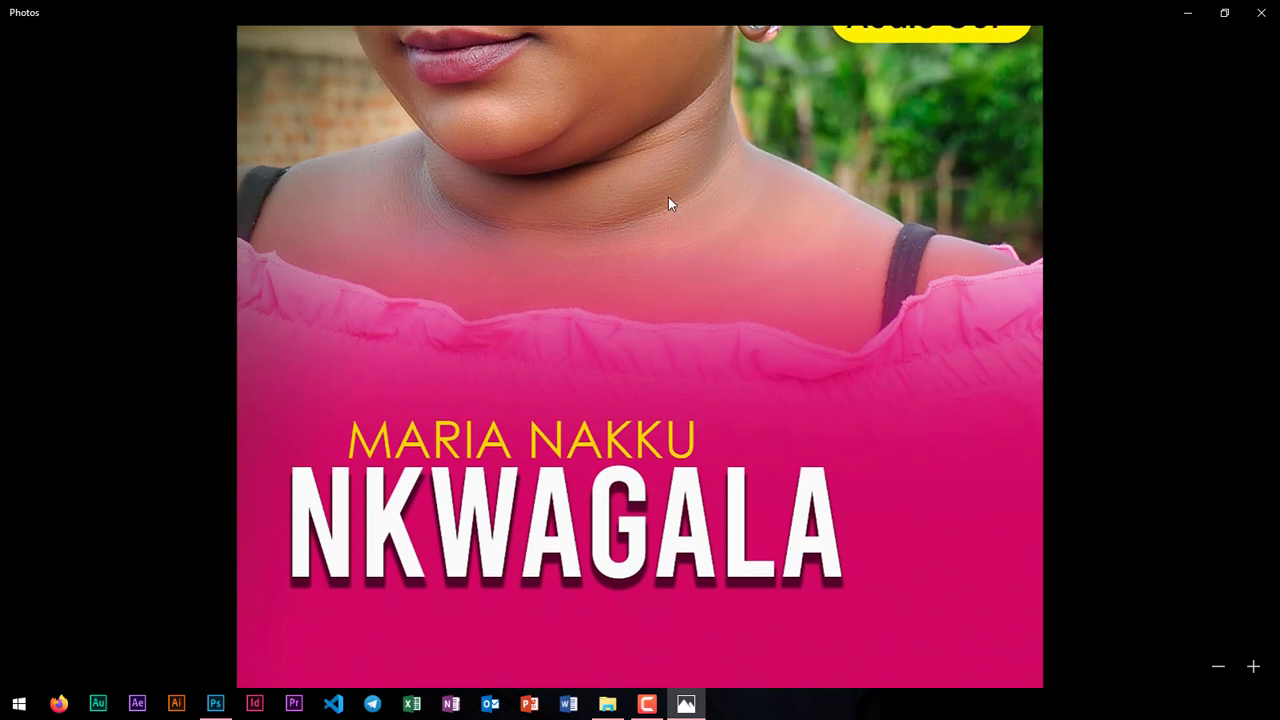
drag(665, 191, 694, 554)
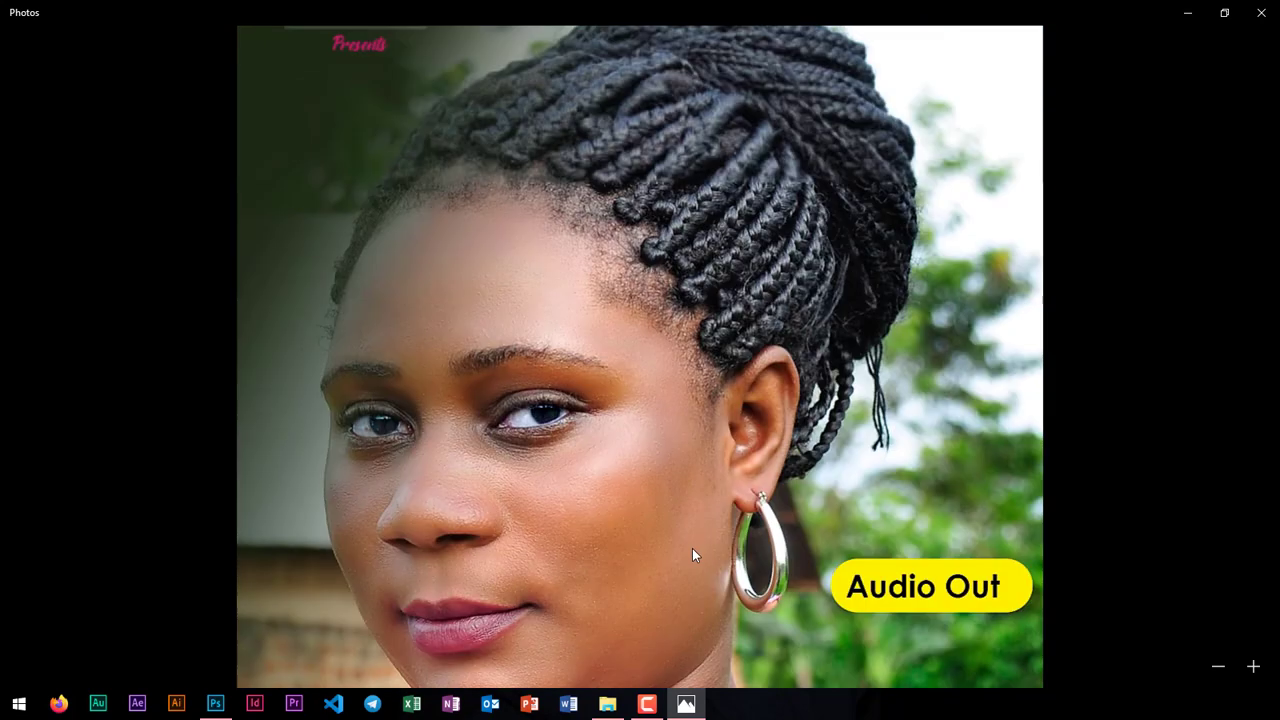
scroll(666, 428, down, 5)
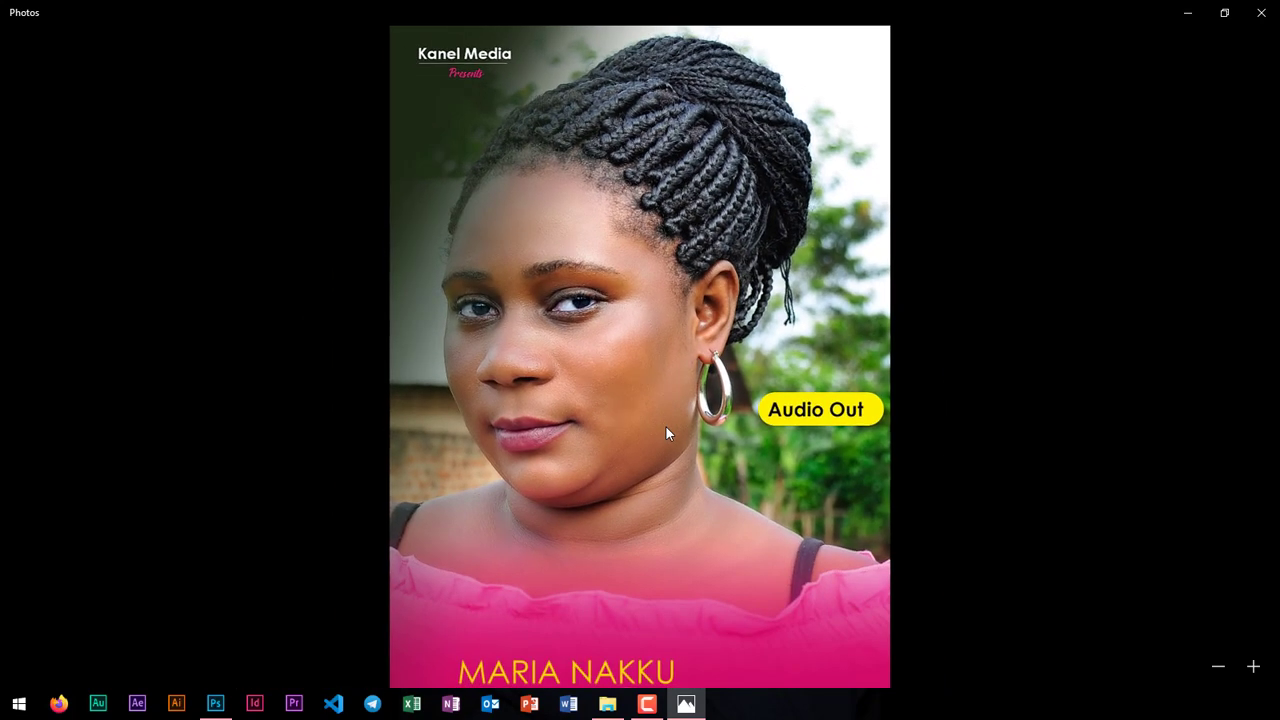